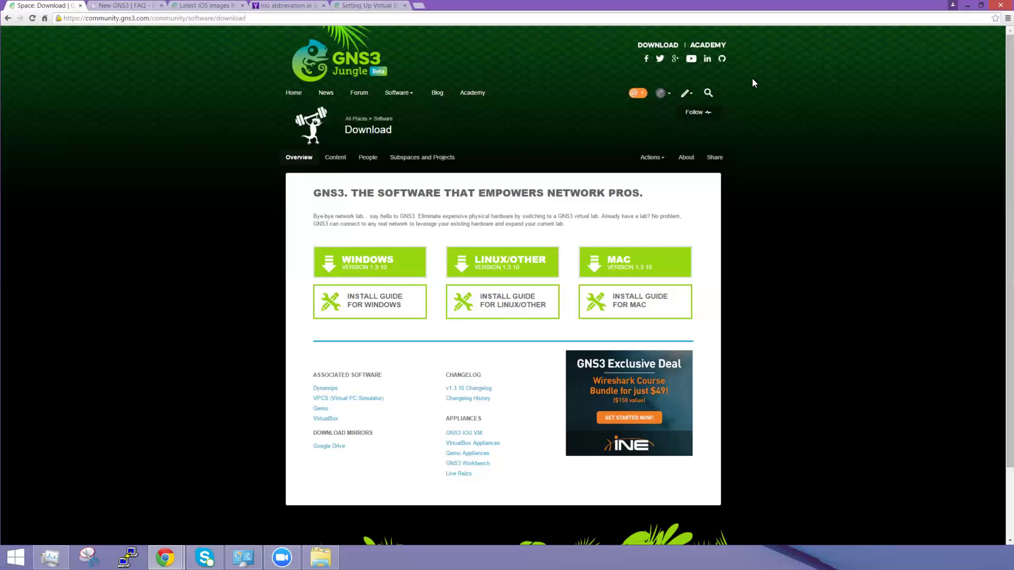
pyautogui.tripleClick(506, 19)
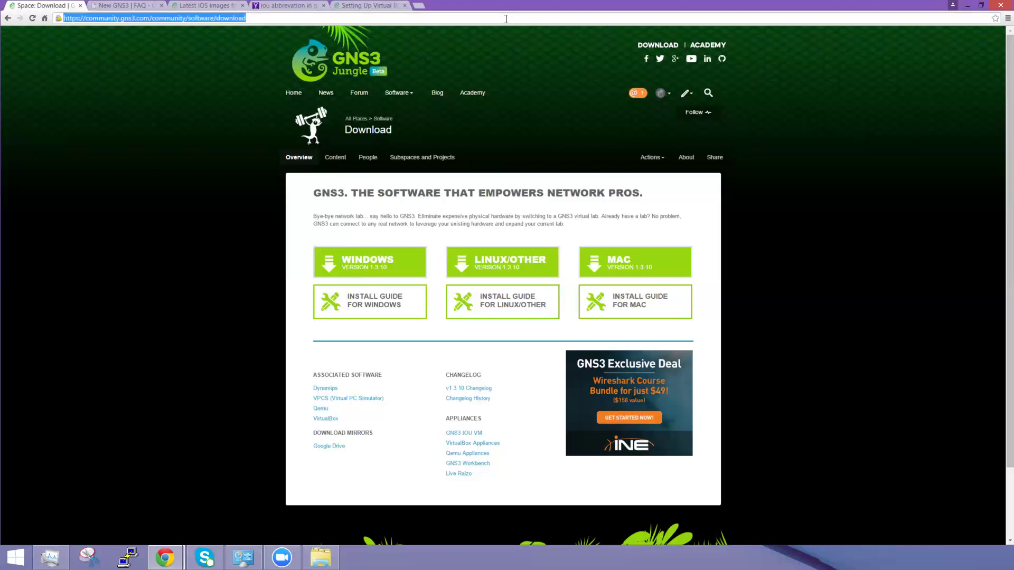
pyautogui.write('www.gns3.com')
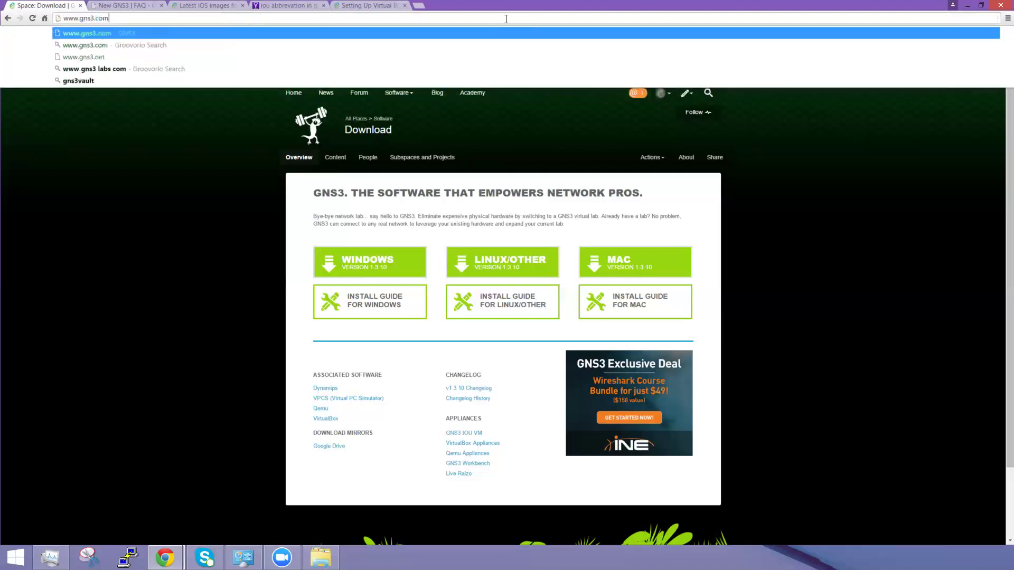
pyautogui.press('Return')
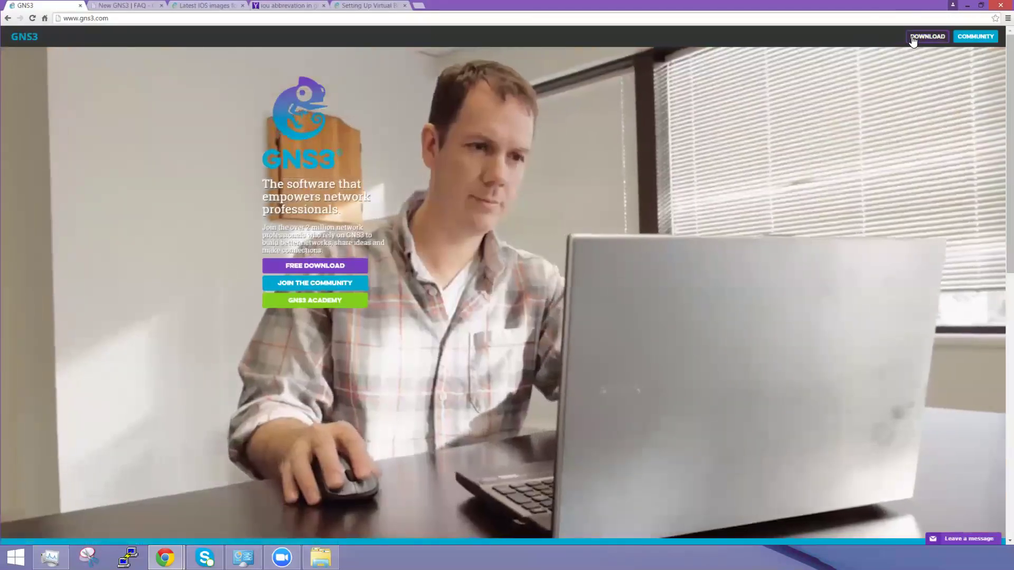
# Step: Start downloading the GNS3 1.3.10 Windows all-in-one installer from the GNS3 Download page
pyautogui.click(924, 38)
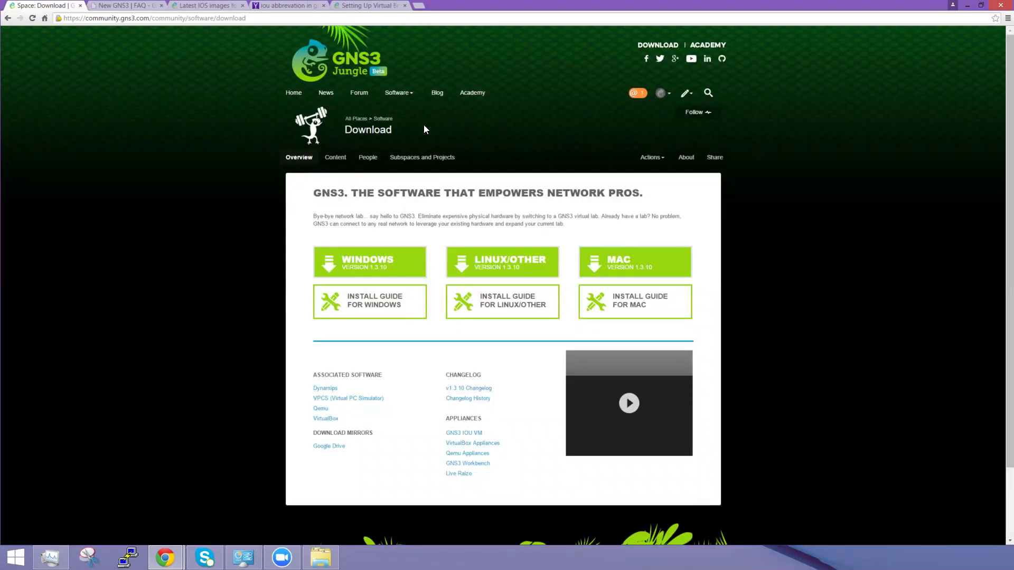
pyautogui.click(374, 132)
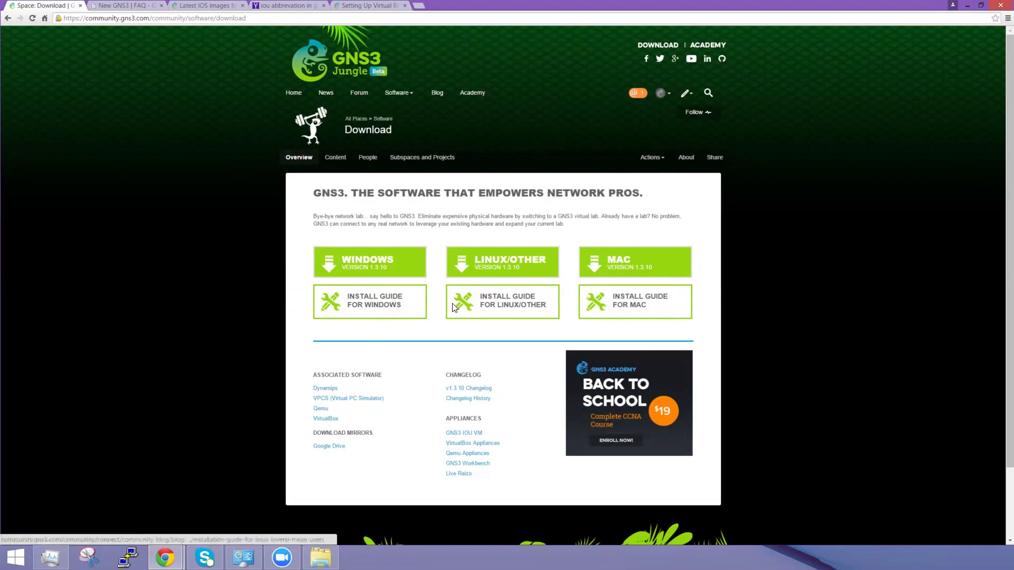
pyautogui.click(359, 269)
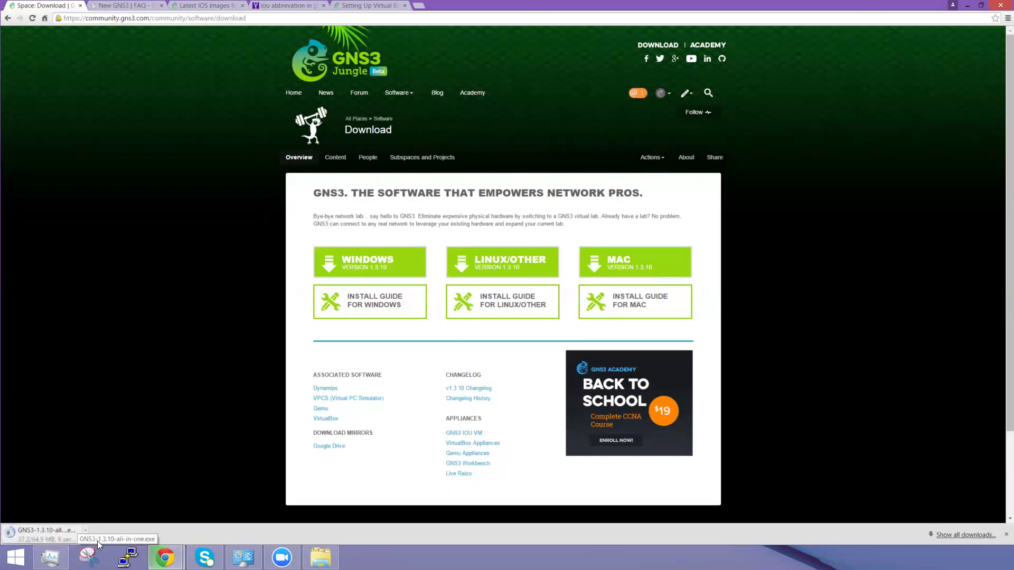
pyautogui.click(144, 6)
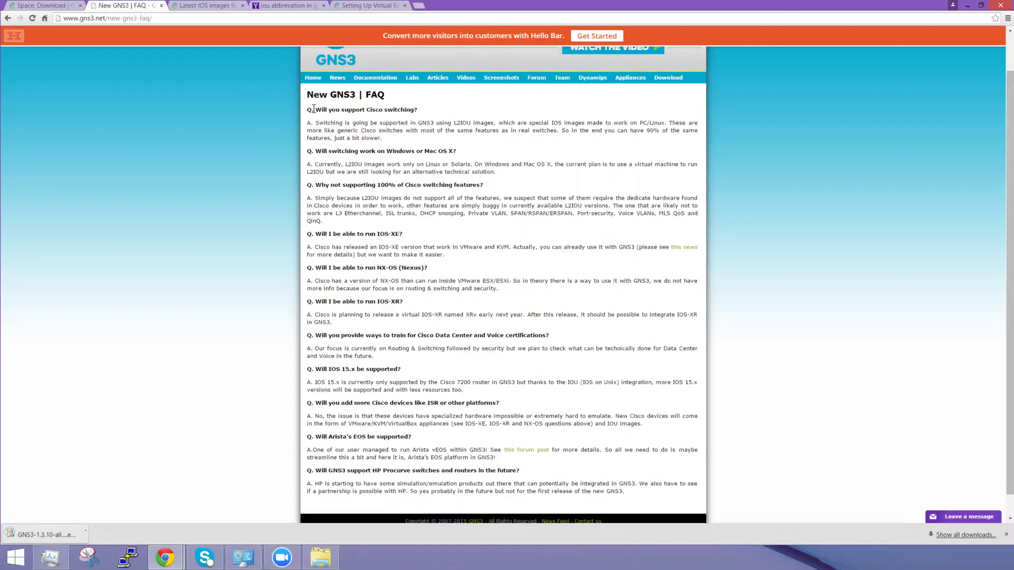
# Step: Read the FAQ's Cisco switching answer and its list of unsupported switching features, then return to the top
pyautogui.moveTo(313, 107); pyautogui.dragTo(424, 108)
pyautogui.click(428, 112)
pyautogui.moveTo(335, 214); pyautogui.dragTo(377, 220)
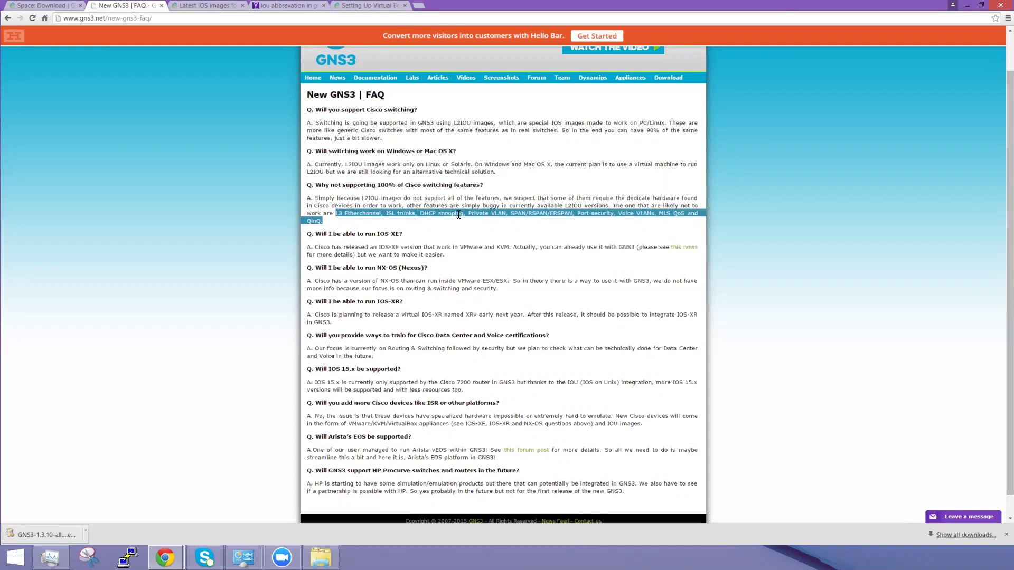
pyautogui.click(490, 245)
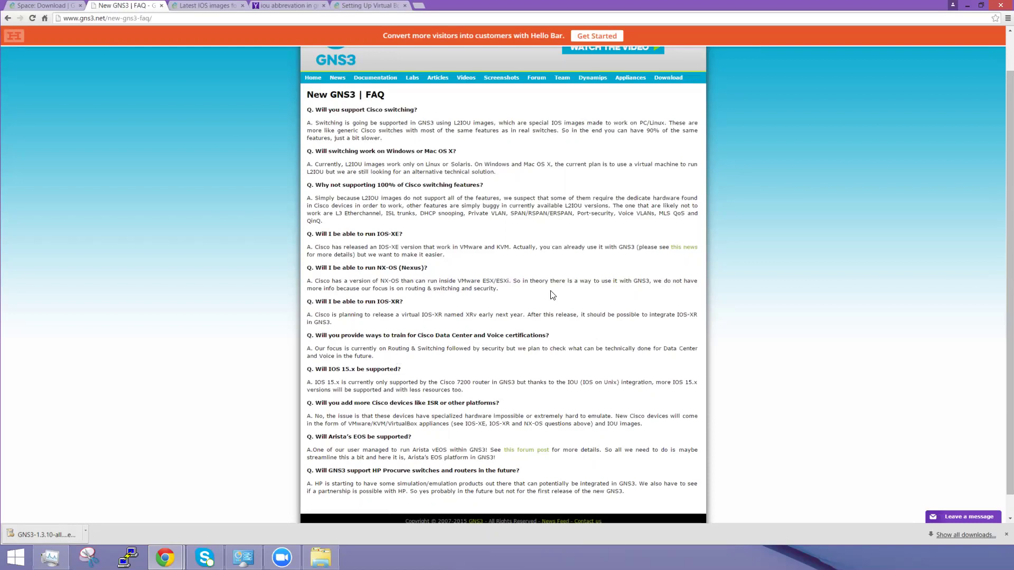
pyautogui.scroll(1, 551, 294)
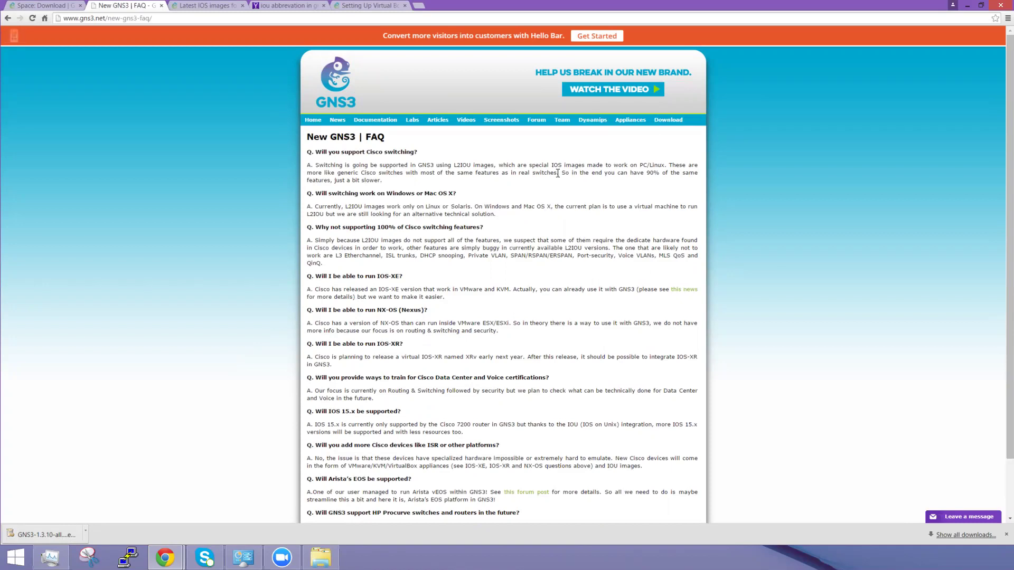
# Step: Browse the Latest IOS images for GNS3 list, noting the c1700 Mainline 12.4.25d version
pyautogui.click(214, 7)
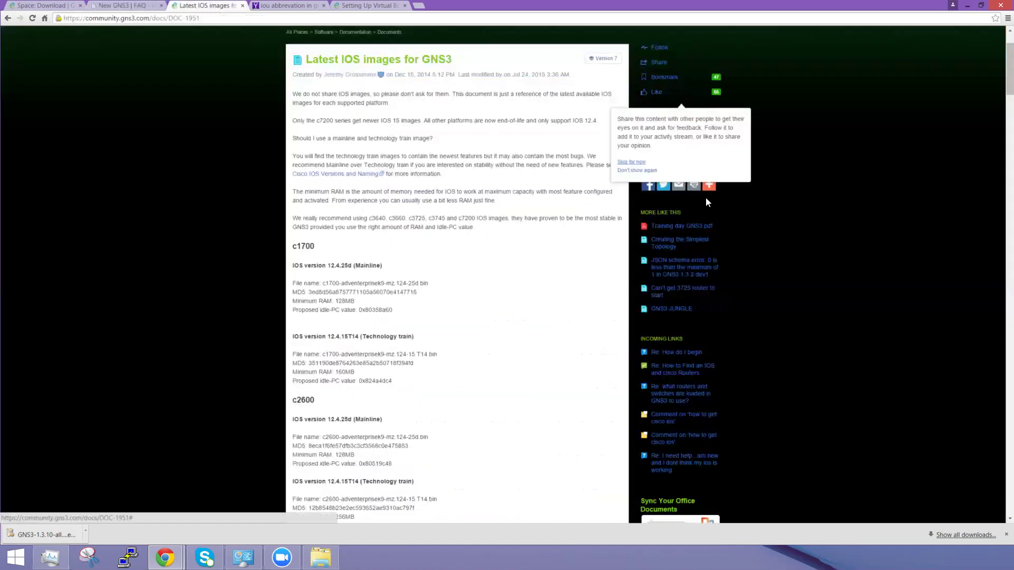
pyautogui.scroll(-1, 499, 271)
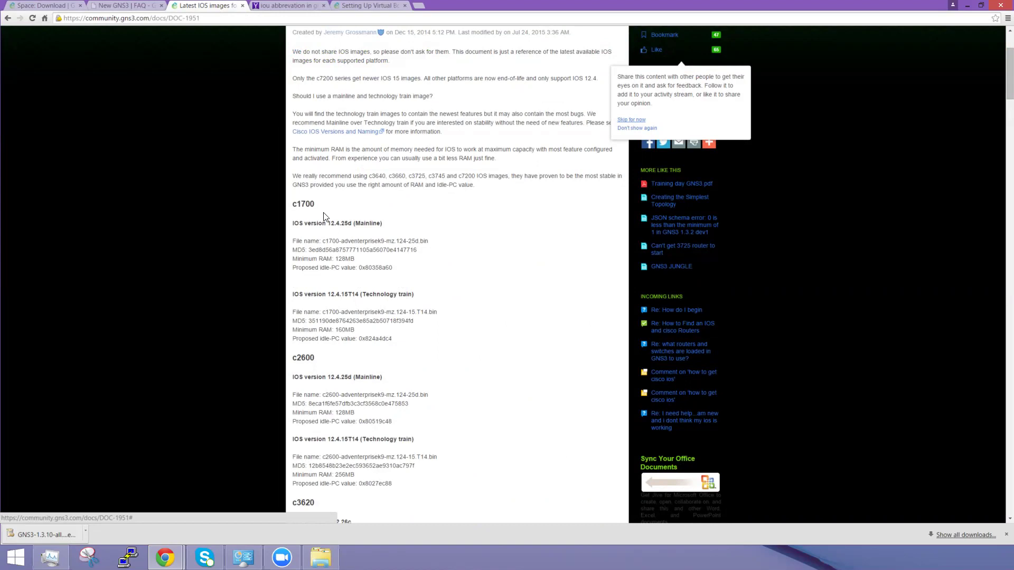
pyautogui.moveTo(328, 222); pyautogui.dragTo(352, 221)
pyautogui.scroll(-3, 352, 221)
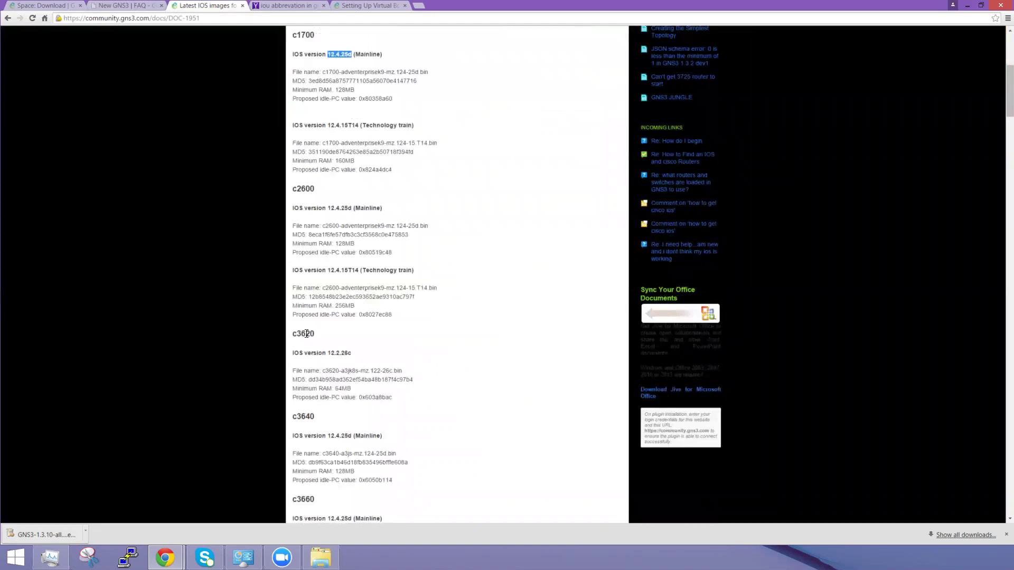
pyautogui.scroll(-2, 317, 285)
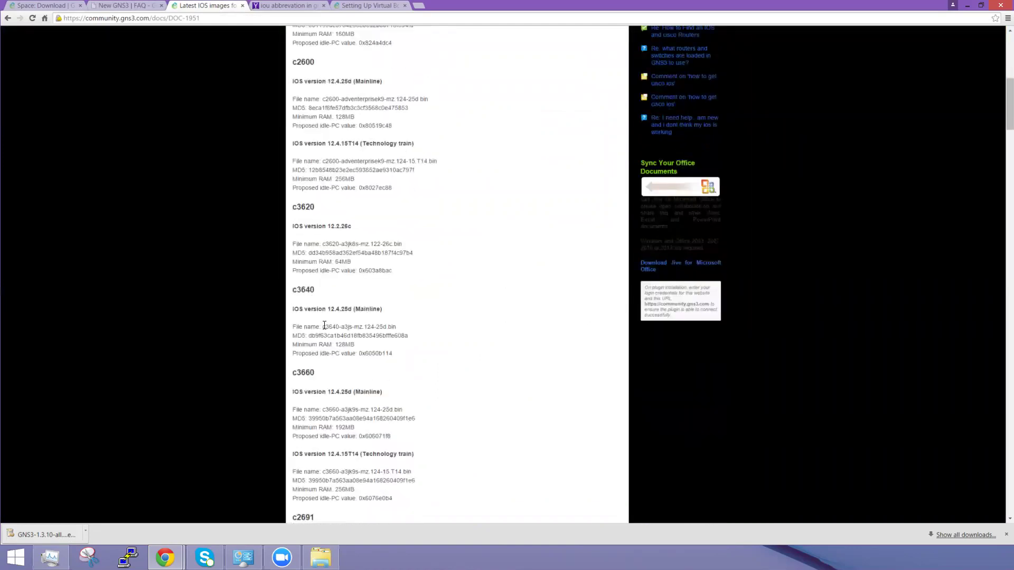
pyautogui.scroll(-2, 324, 326)
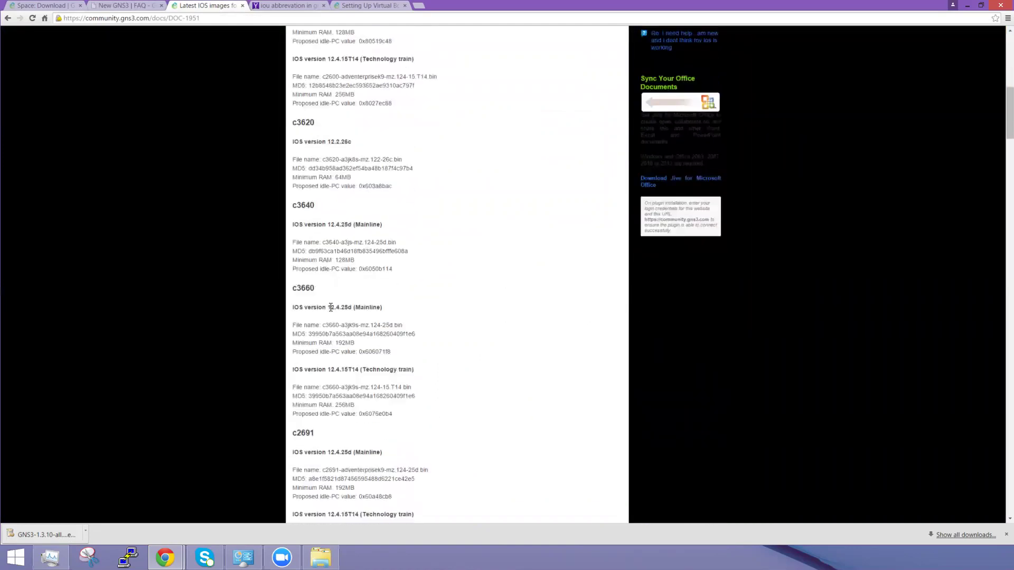
pyautogui.scroll(-4, 370, 317)
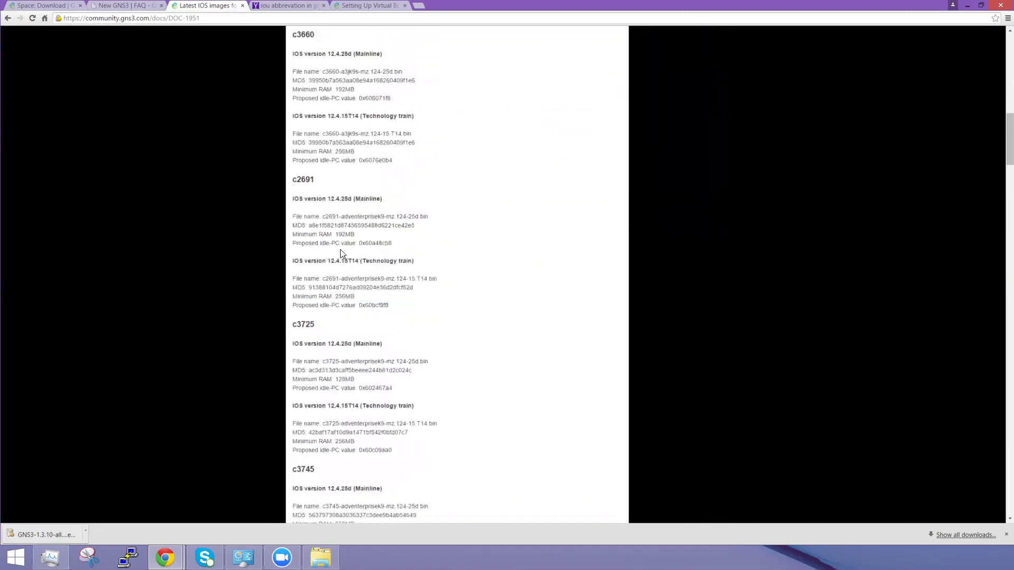
pyautogui.scroll(-2, 395, 252)
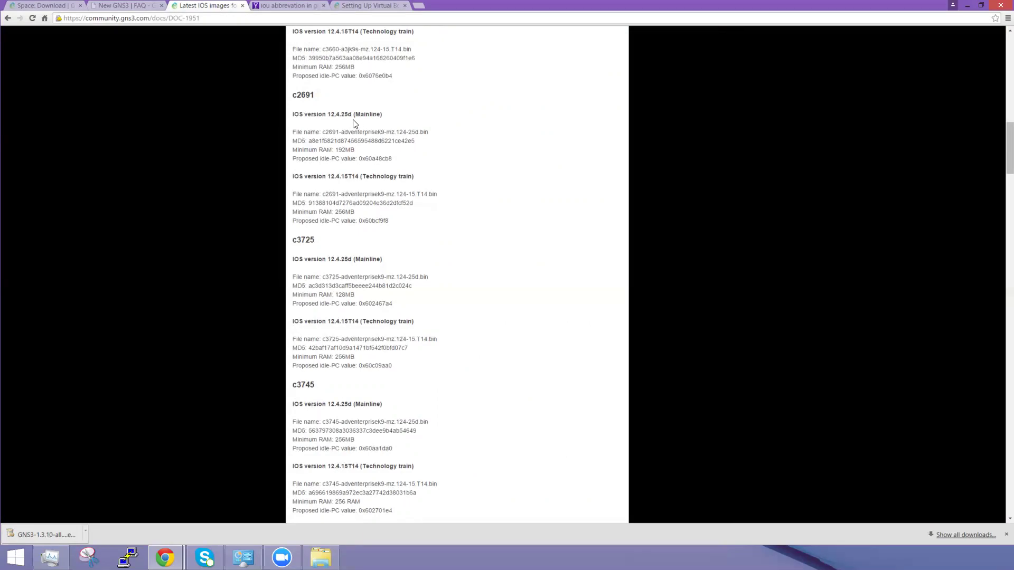
pyautogui.scroll(-2, 363, 141)
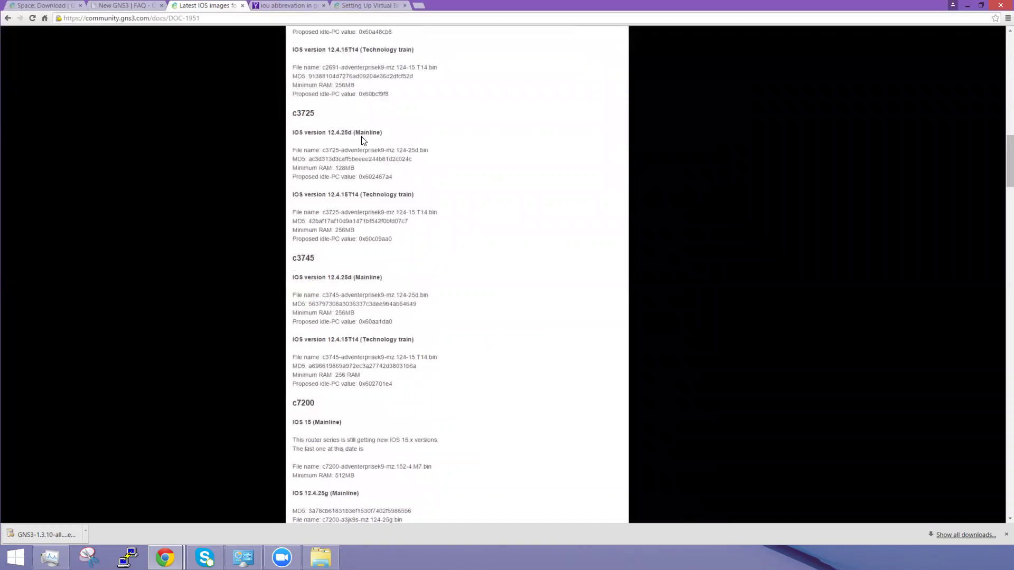
pyautogui.scroll(-4, 362, 140)
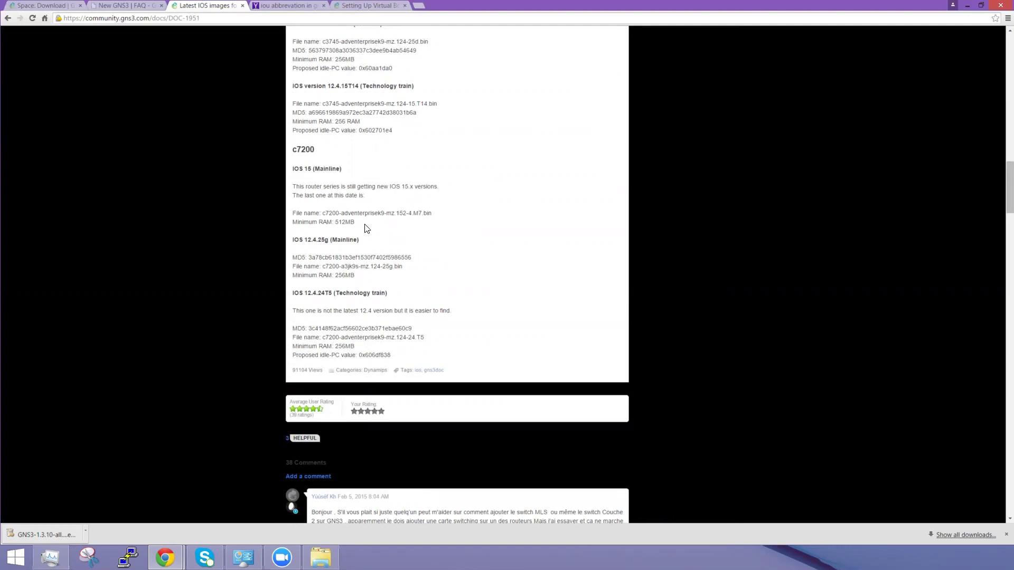
pyautogui.scroll(1, 364, 182)
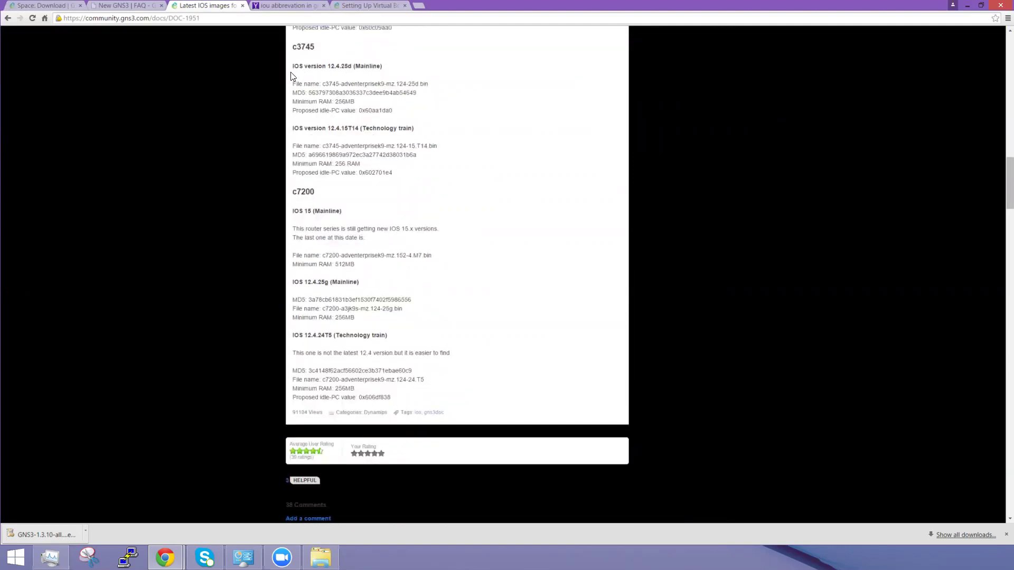
# Step: Review the c3745 and c7200 IOS 15 headings, settling on the c3725 entry with idle-PC 0x602467a4
pyautogui.moveTo(293, 64); pyautogui.dragTo(387, 69)
pyautogui.click(389, 70)
pyautogui.moveTo(291, 213); pyautogui.dragTo(294, 192)
pyautogui.click(319, 194)
pyautogui.click(324, 196)
pyautogui.scroll(4, 357, 110)
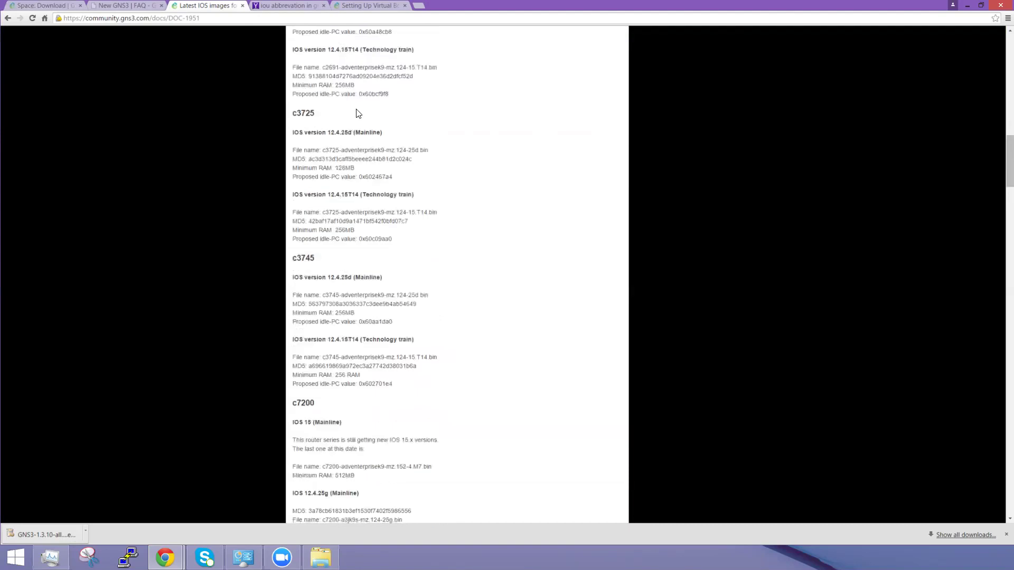
pyautogui.scroll(-2, 363, 167)
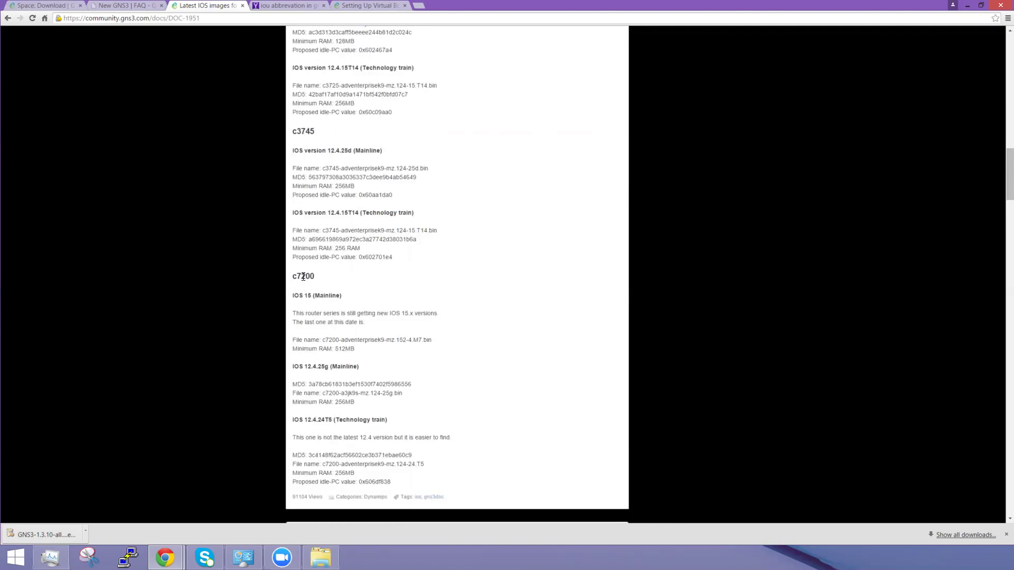
pyautogui.scroll(-1, 442, 290)
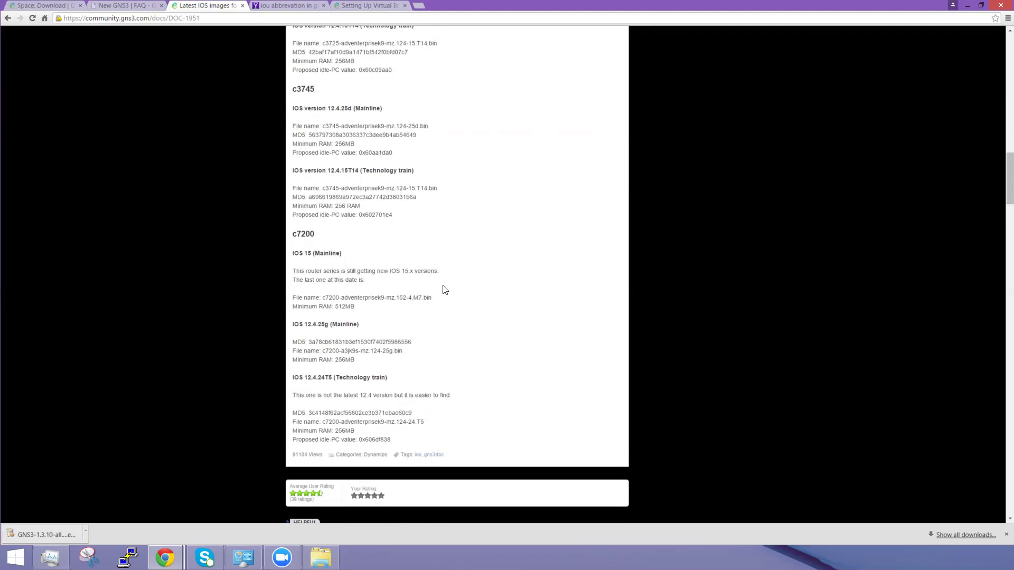
pyautogui.scroll(3, 444, 289)
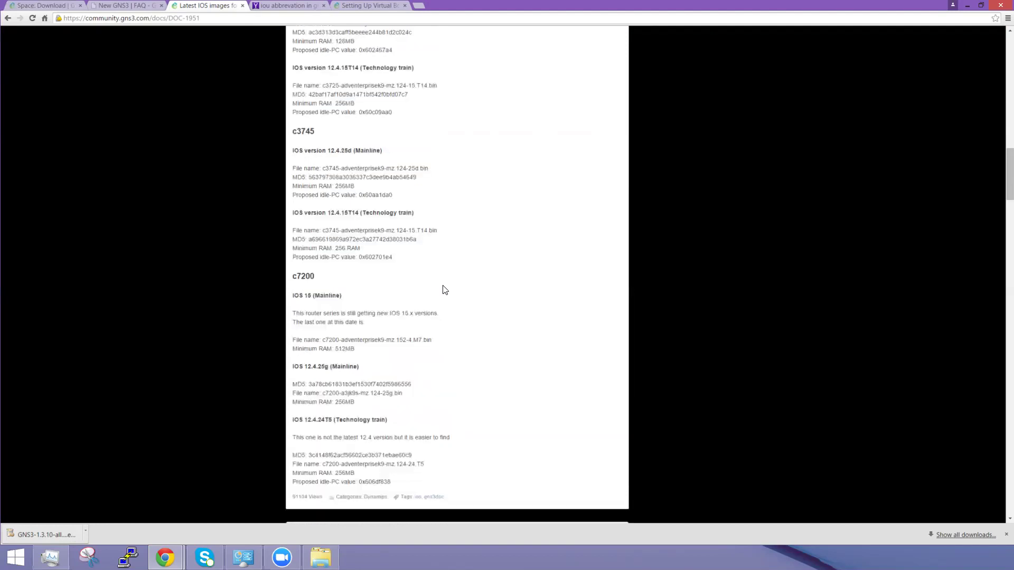
pyautogui.scroll(-2, 444, 289)
pyautogui.scroll(1, 448, 317)
pyautogui.scroll(2, 448, 317)
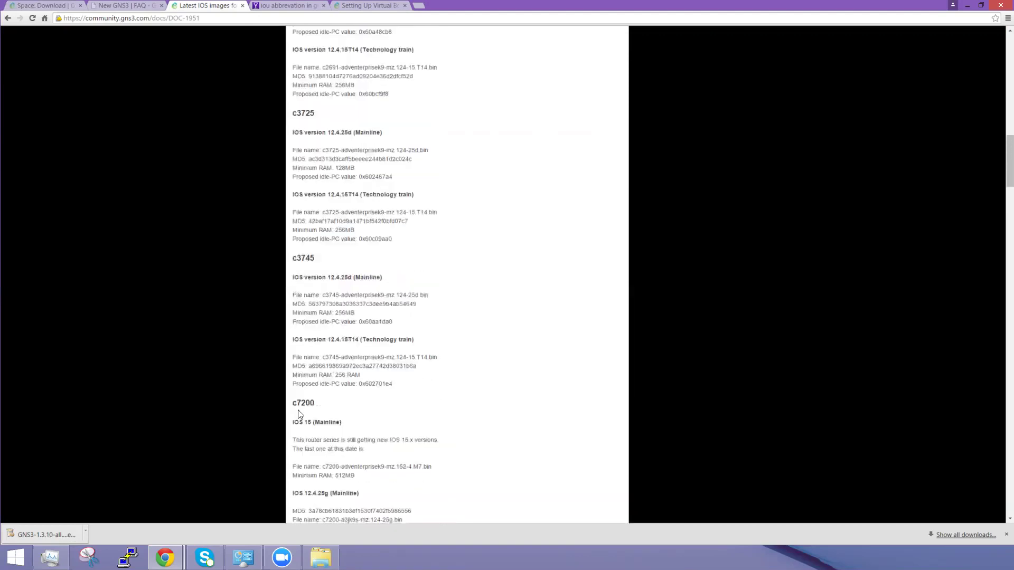
pyautogui.moveTo(319, 117); pyautogui.dragTo(286, 117)
pyautogui.moveTo(321, 258); pyautogui.dragTo(288, 258)
pyautogui.scroll(5, 391, 251)
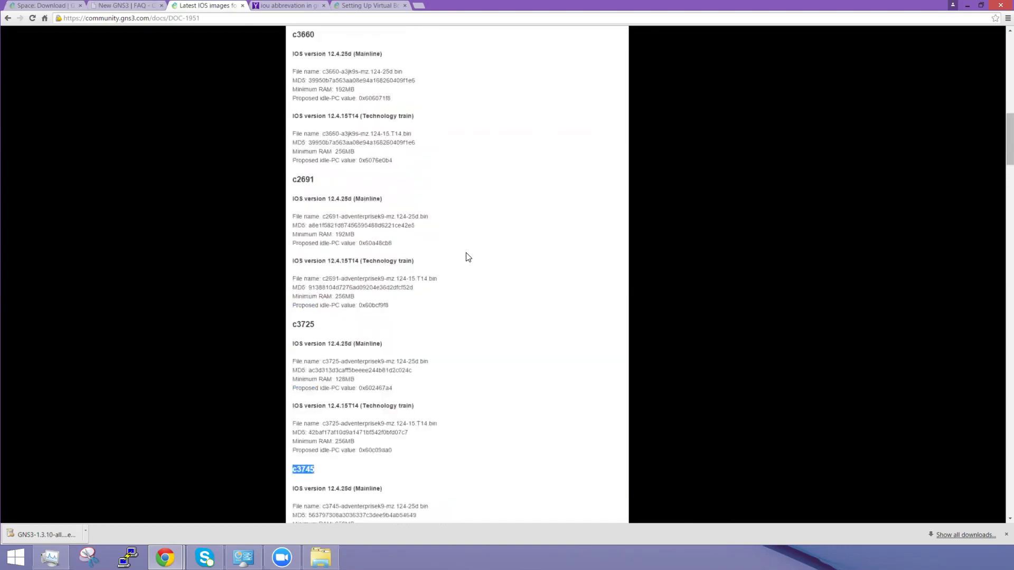
pyautogui.moveTo(316, 324)
pyautogui.mouseDown()
pyautogui.moveTo(304, 314)
pyautogui.moveTo(296, 325)
pyautogui.mouseUp()
pyautogui.moveTo(319, 180); pyautogui.dragTo(290, 182)
pyautogui.scroll(3, 367, 256)
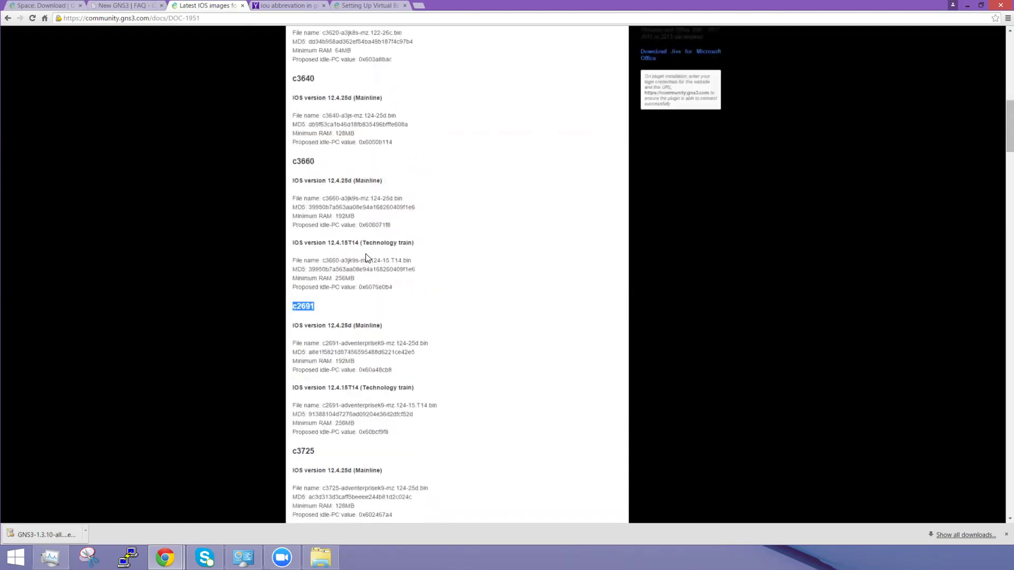
pyautogui.scroll(-10, 368, 258)
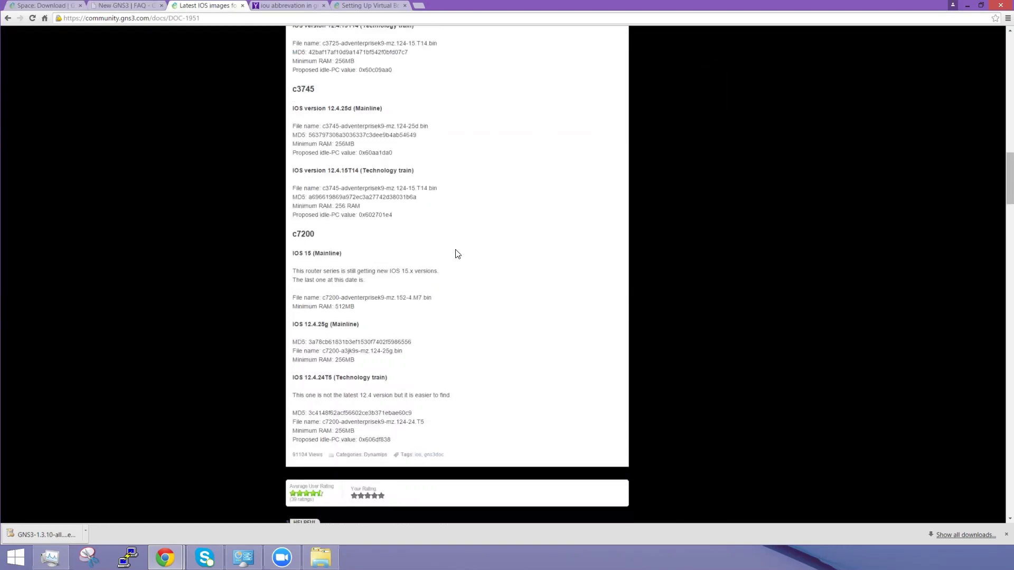
pyautogui.scroll(3, 320, 97)
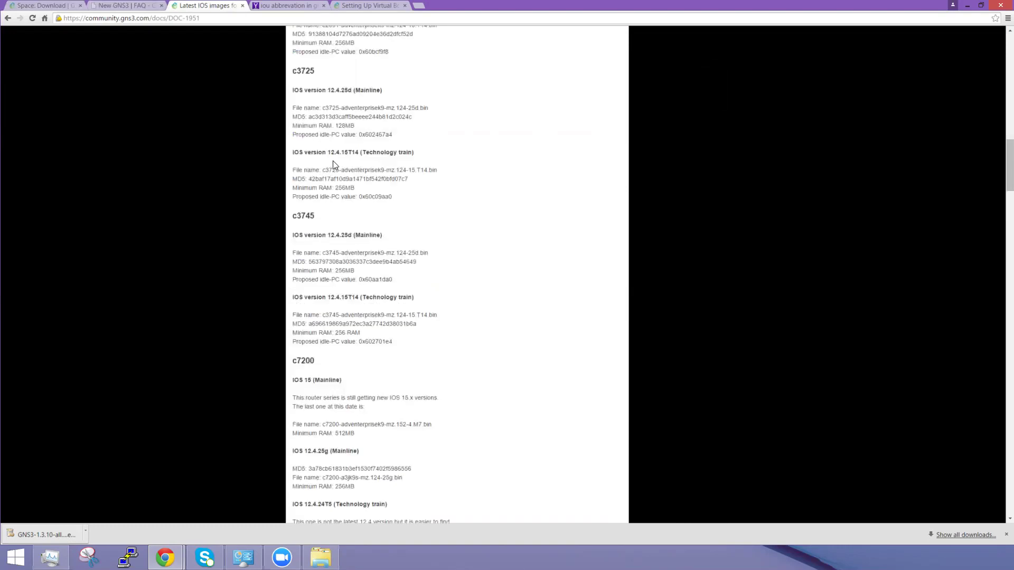
pyautogui.moveTo(329, 219); pyautogui.dragTo(304, 217)
pyautogui.click(292, 219)
pyautogui.moveTo(319, 70); pyautogui.dragTo(296, 71)
pyautogui.moveTo(318, 365); pyautogui.dragTo(290, 361)
pyautogui.click(288, 360)
pyautogui.click(325, 363)
# Step: Move from the IOU abbreviation results to the 'Setting Up Virtual Box to Work with IOU' guide
pyautogui.click(283, 6)
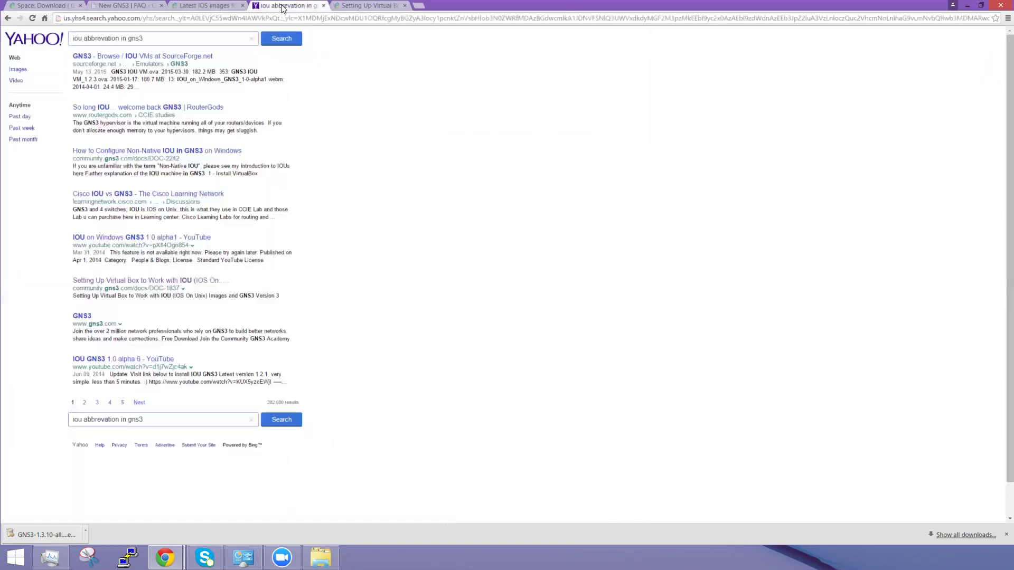
pyautogui.click(346, 6)
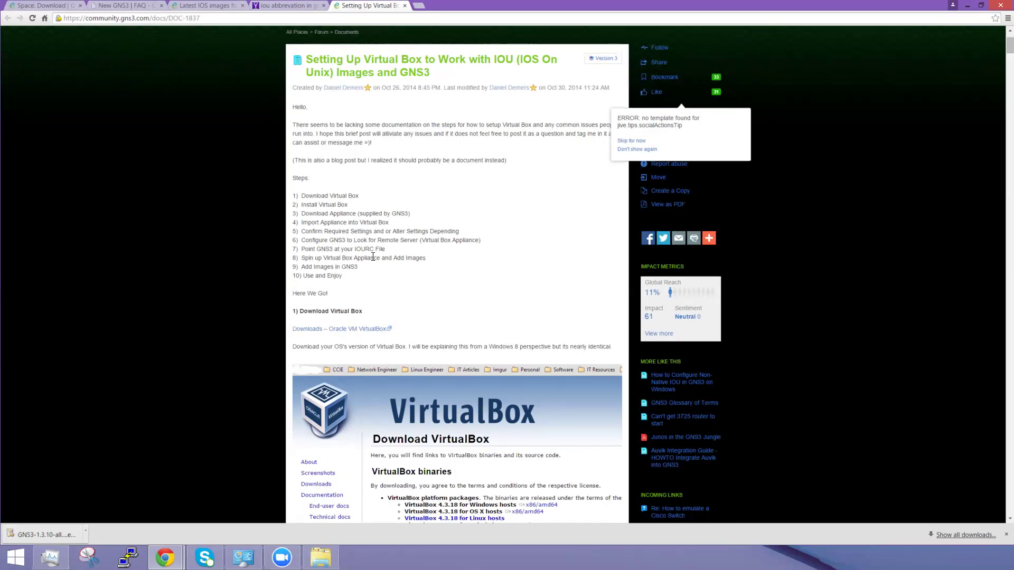
# Step: Return from the VirtualBox IOU guide to the Yahoo 'iou abbreviation in gns3' results
pyautogui.moveTo(343, 89)
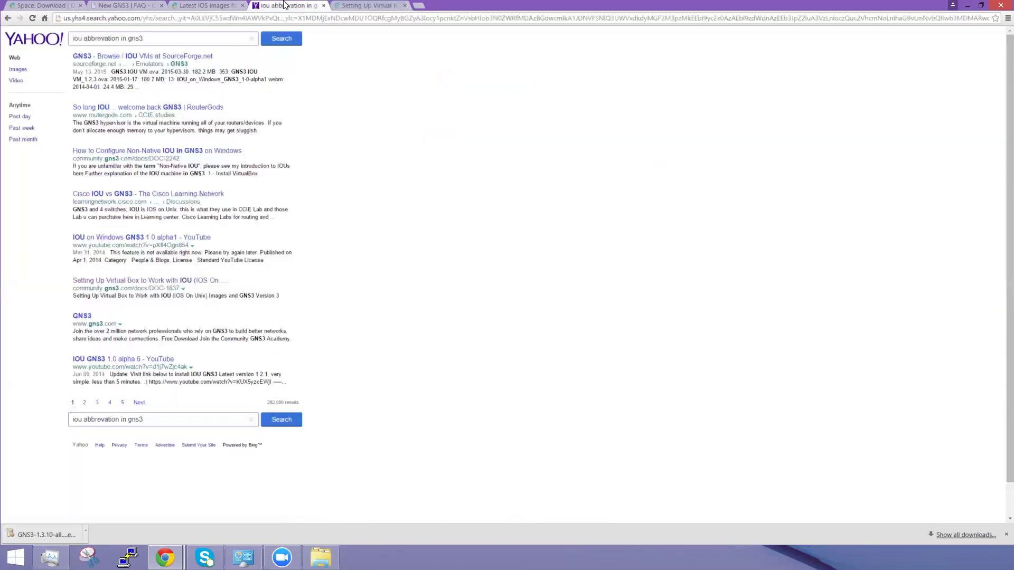
pyautogui.click(285, 5)
# Step: Recheck the Latest IOS images list, then launch the downloaded GNS3 1.3.10 installer from the download page
pyautogui.click(215, 5)
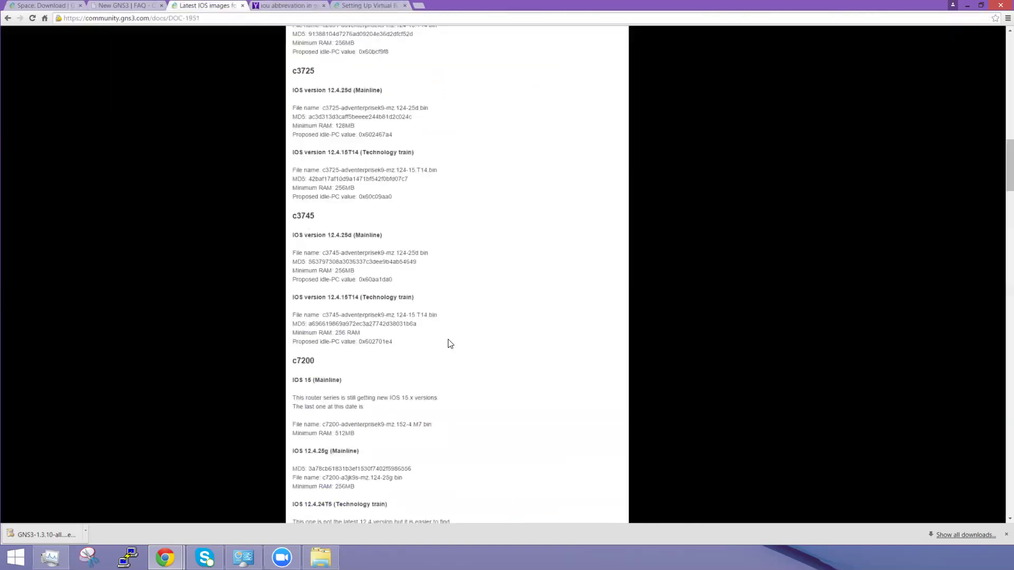
pyautogui.scroll(-5, 450, 342)
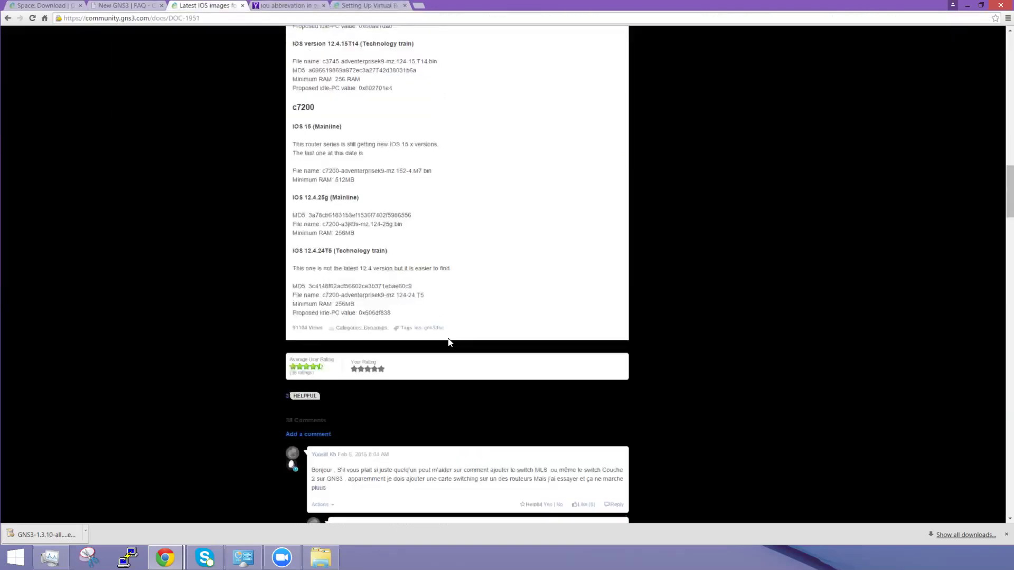
pyautogui.scroll(-4, 450, 343)
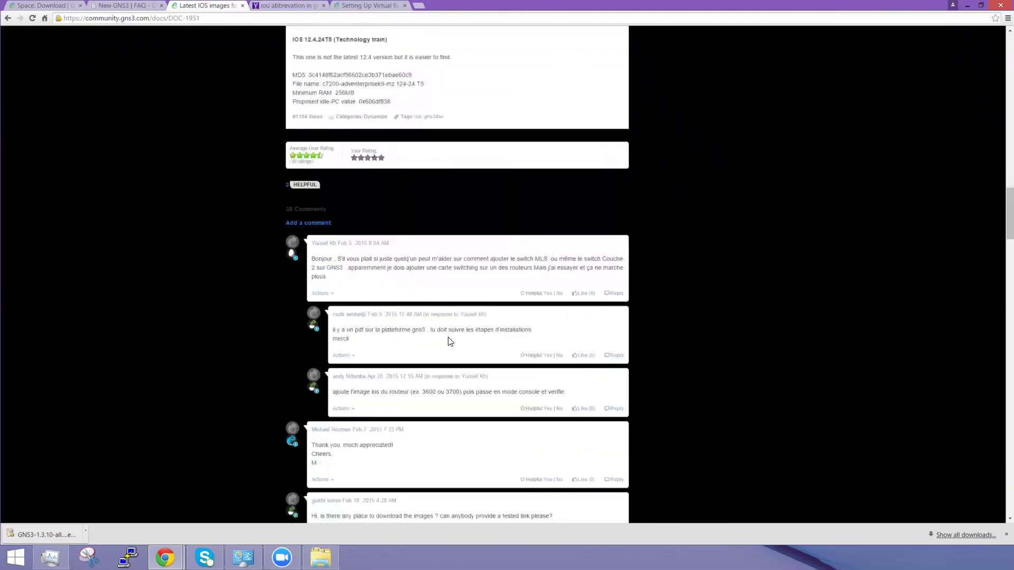
pyautogui.scroll(1, 450, 341)
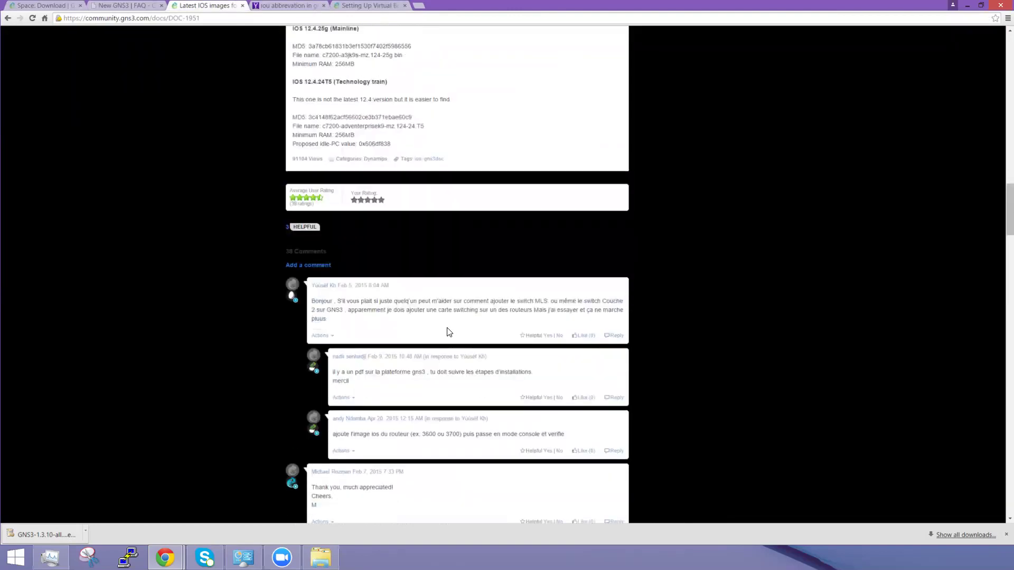
pyautogui.scroll(-4, 449, 331)
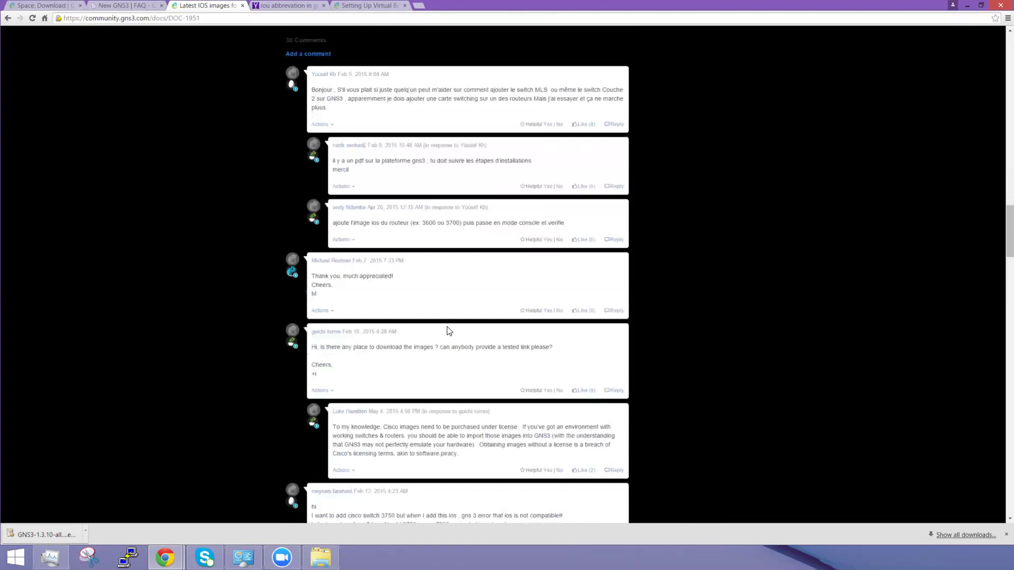
pyautogui.scroll(8, 448, 332)
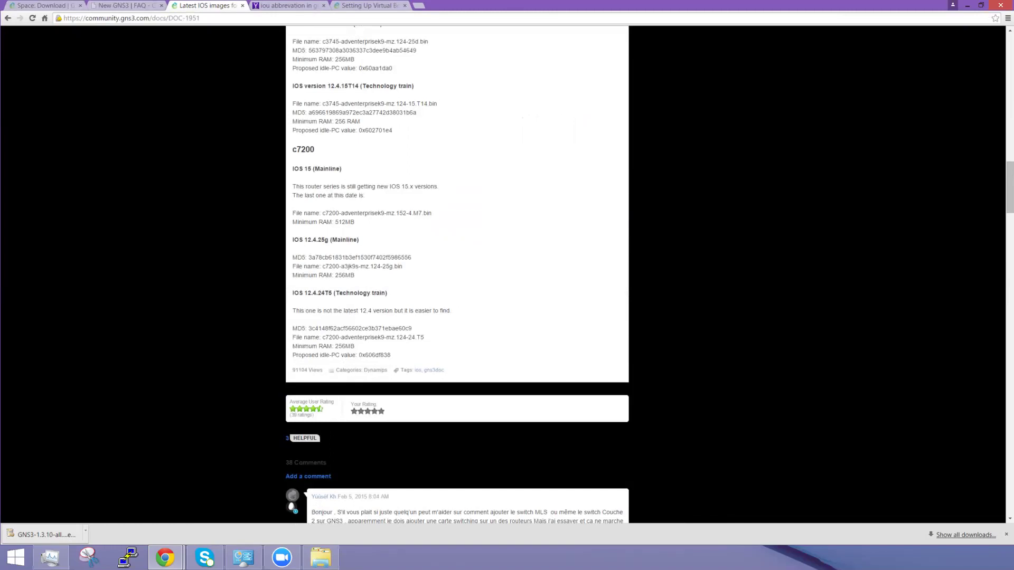
pyautogui.click(29, 5)
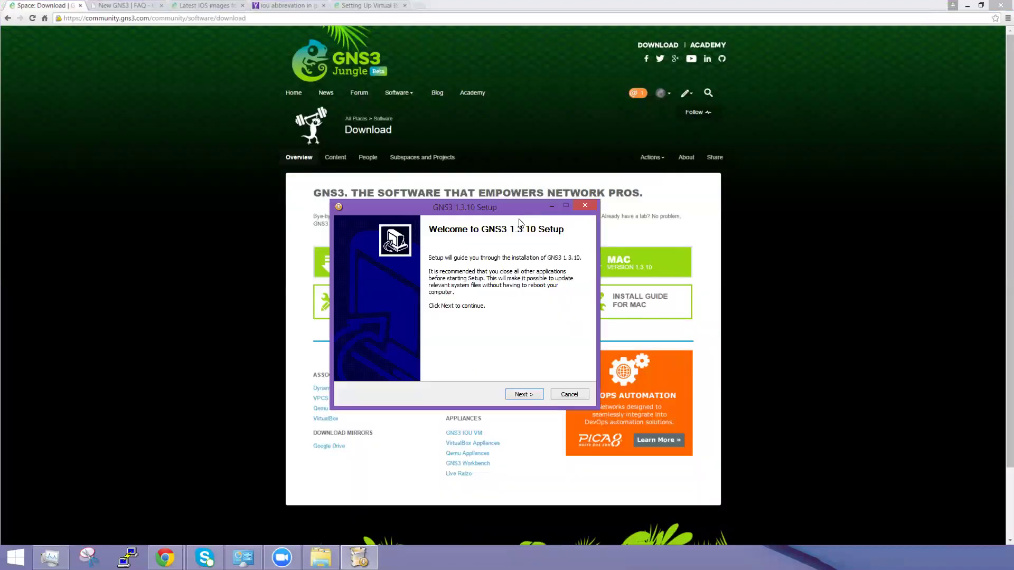
# Step: Install GNS3 1.3.10 with all components and default start menu folder into C:\Program Files\GNS3
pyautogui.click(521, 397)
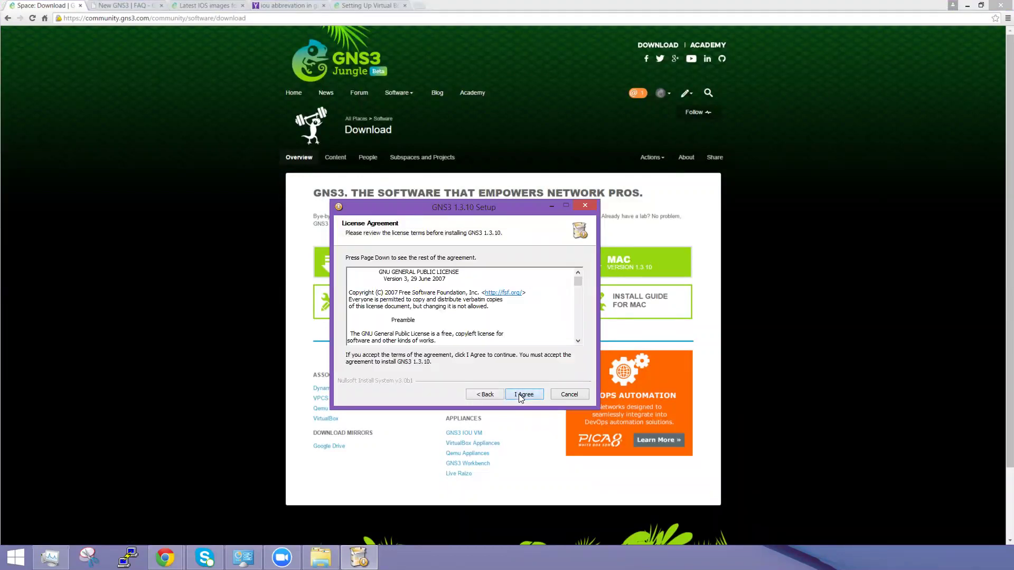
pyautogui.click(520, 397)
pyautogui.click(518, 397)
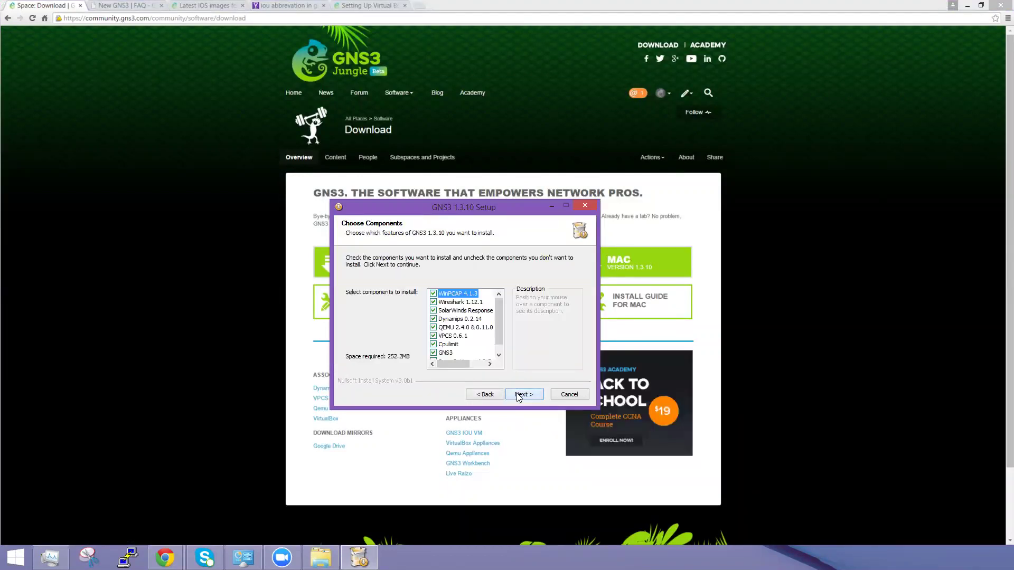
pyautogui.moveTo(498, 313)
pyautogui.mouseDown()
pyautogui.moveTo(500, 335)
pyautogui.moveTo(502, 312)
pyautogui.mouseUp()
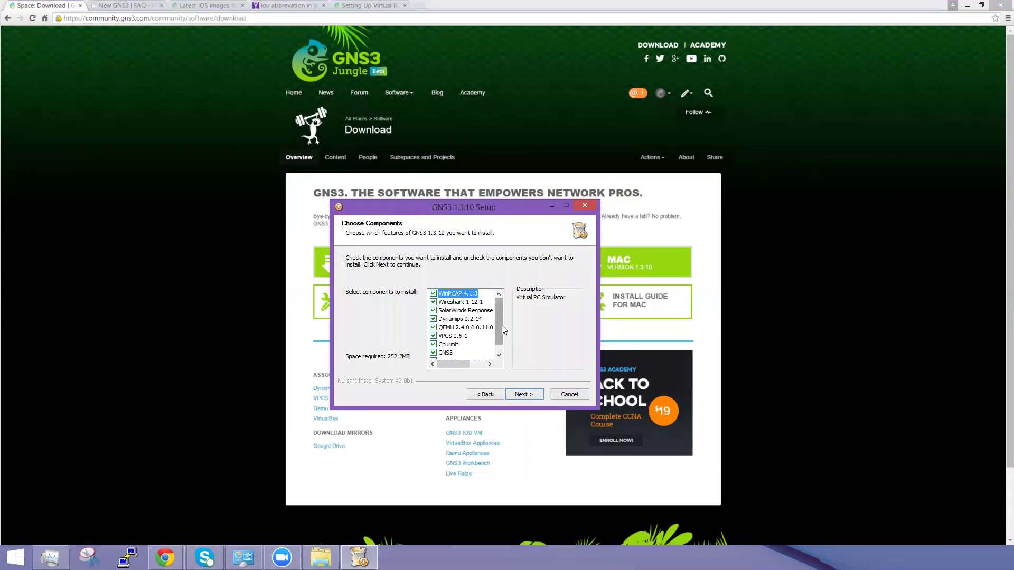
pyautogui.moveTo(498, 323); pyautogui.dragTo(498, 332)
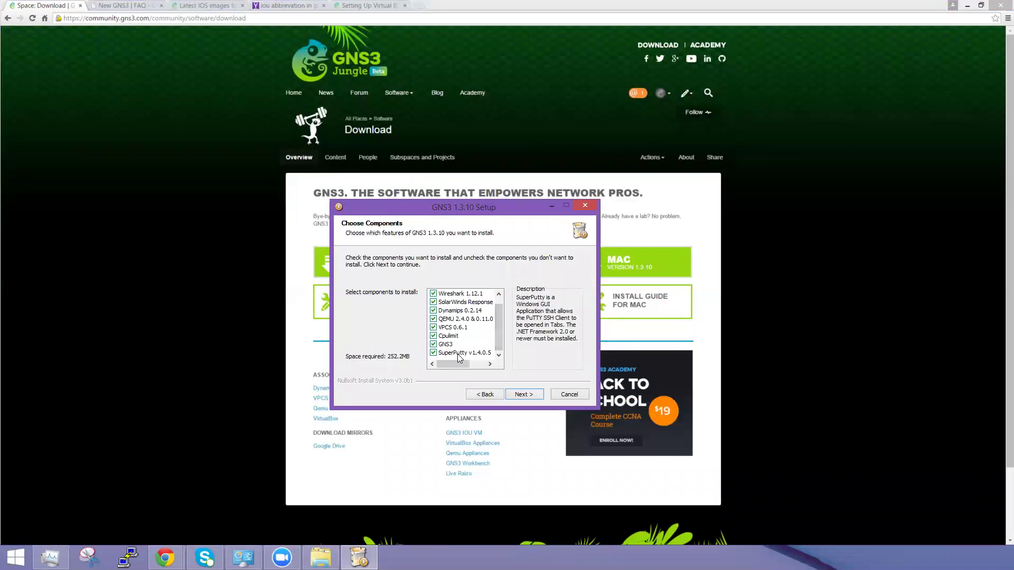
pyautogui.click(532, 394)
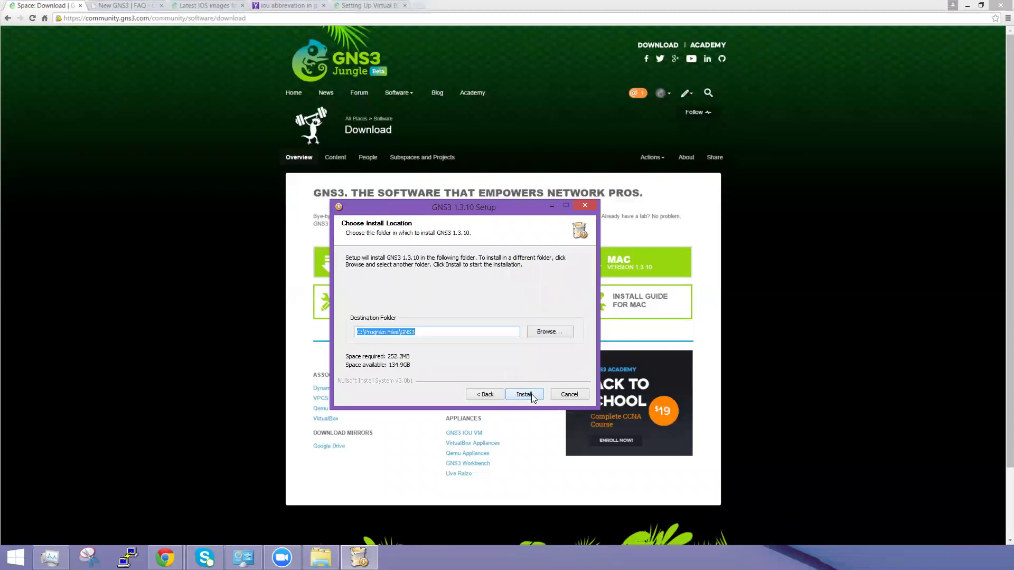
pyautogui.click(524, 394)
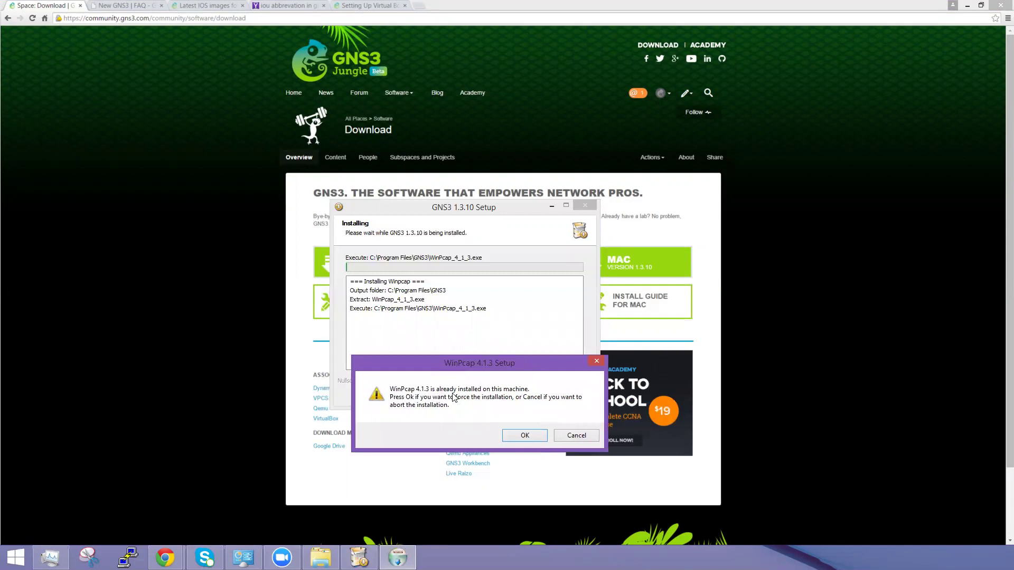
# Step: Force-reinstall WinPcap 4.1.3 with its driver set to start at boot
pyautogui.click(526, 436)
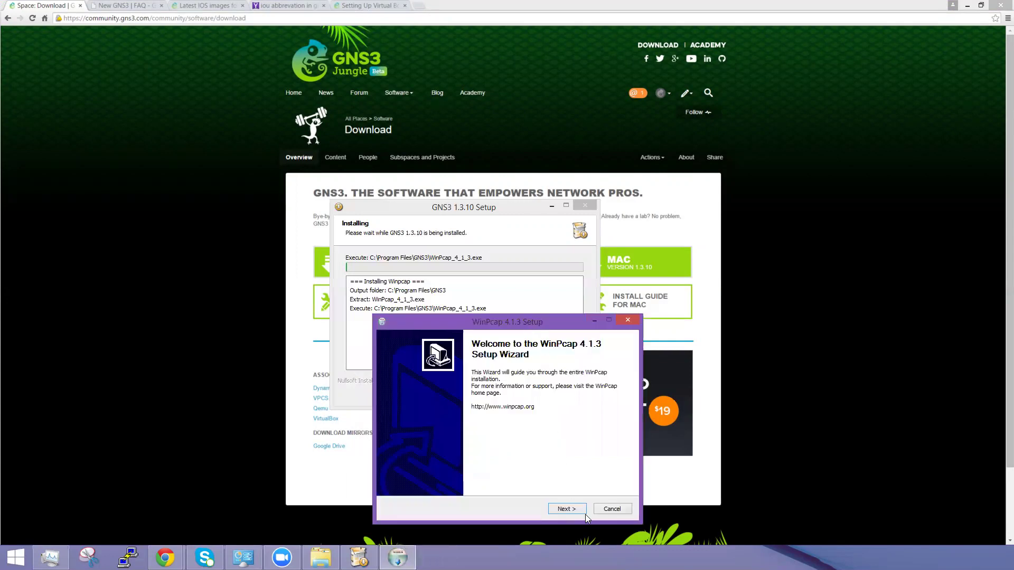
pyautogui.click(563, 510)
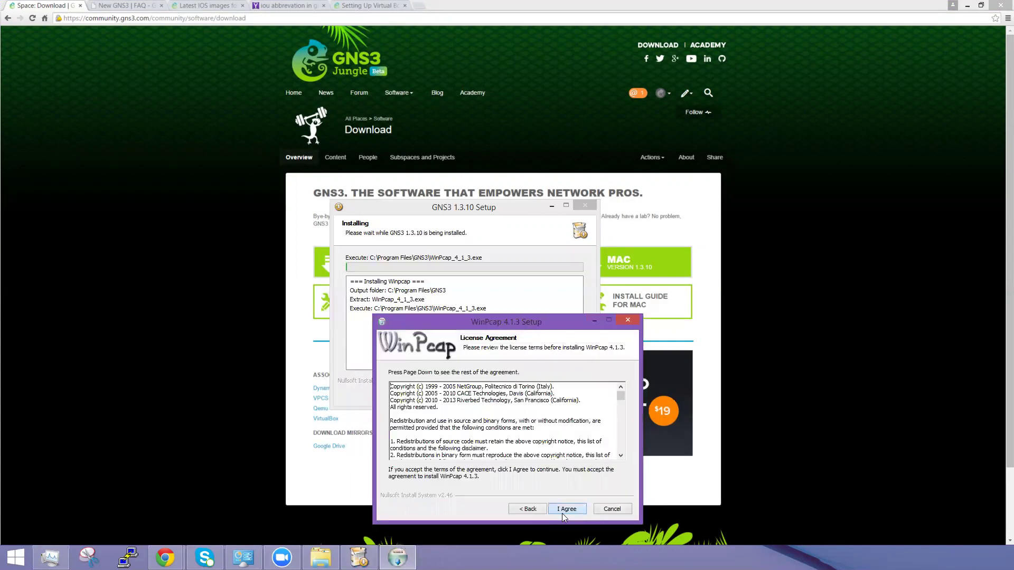
pyautogui.click(568, 510)
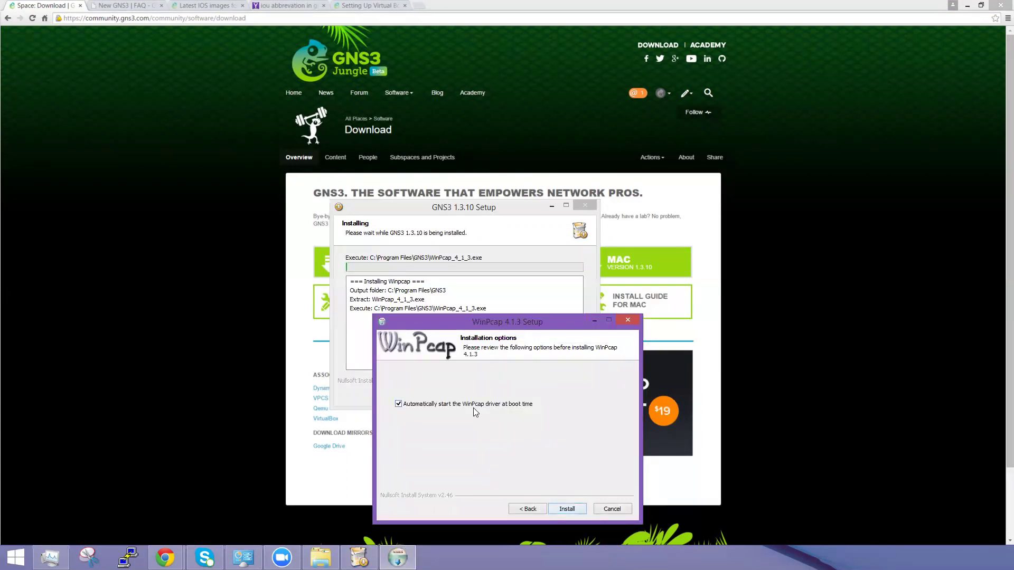
pyautogui.click(565, 509)
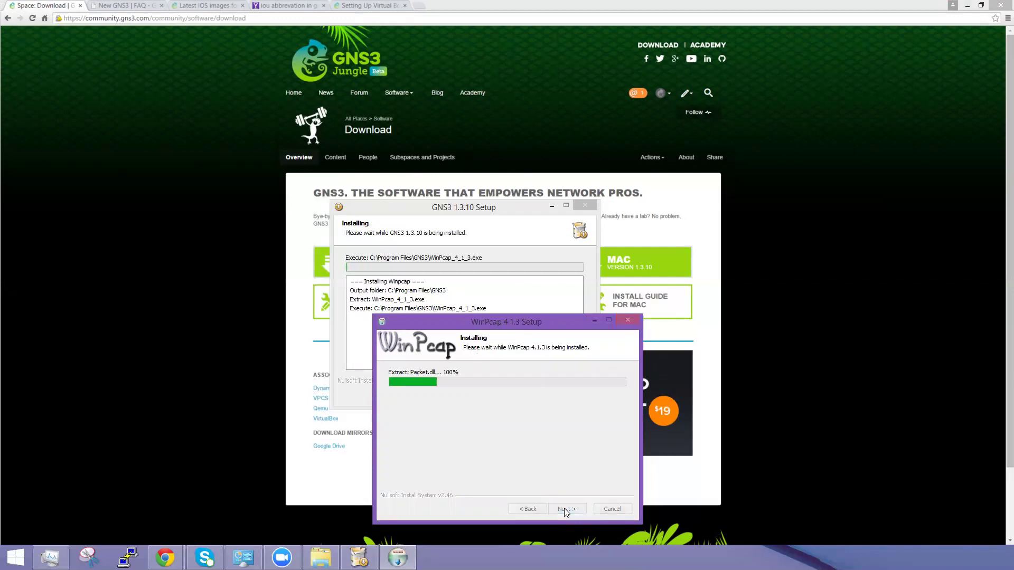
pyautogui.click(566, 509)
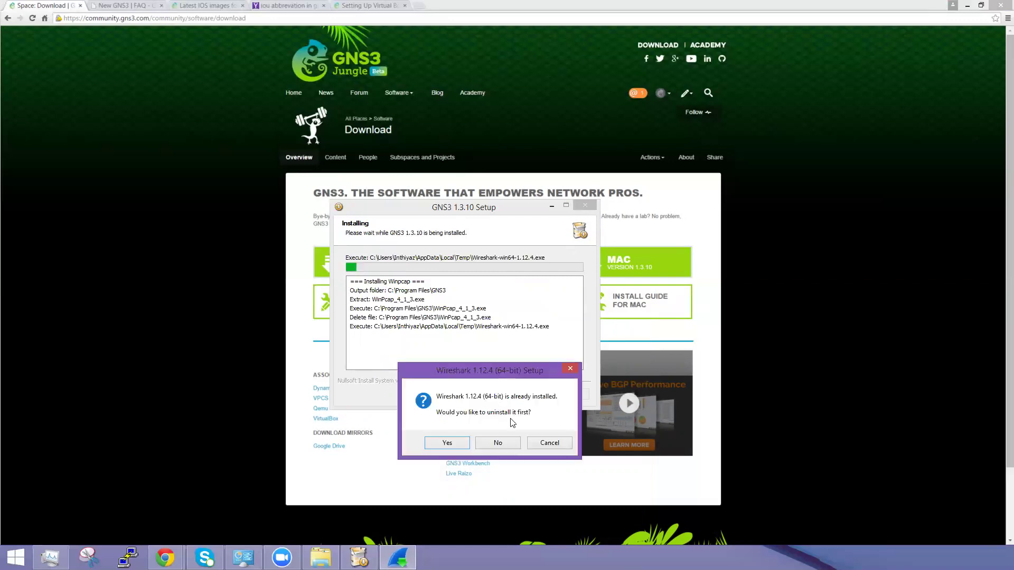
# Step: Reinstall Wireshark 1.12.4 with default components, tasks and folder, skipping WinPcap
pyautogui.click(445, 447)
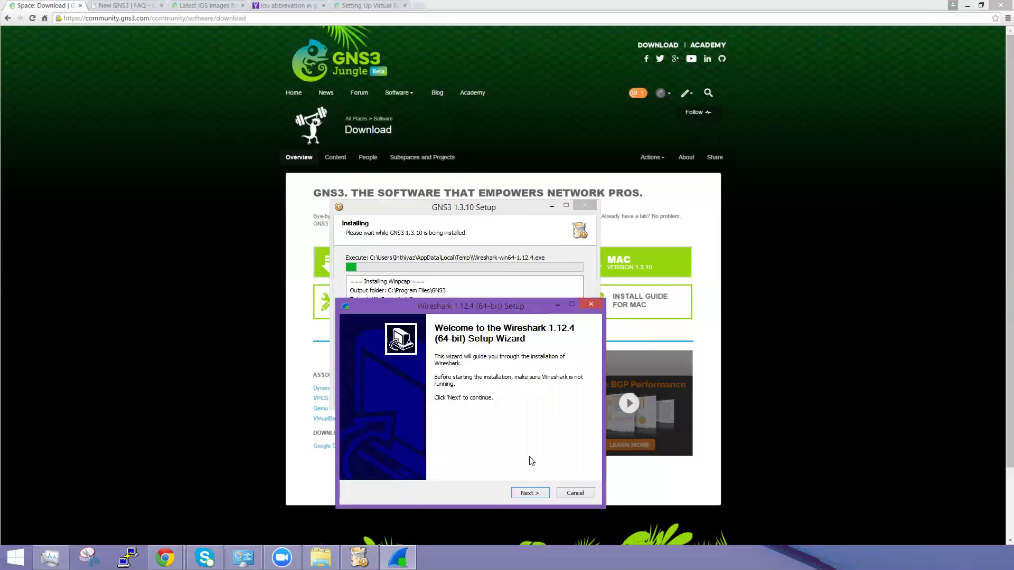
pyautogui.click(534, 493)
pyautogui.click(530, 493)
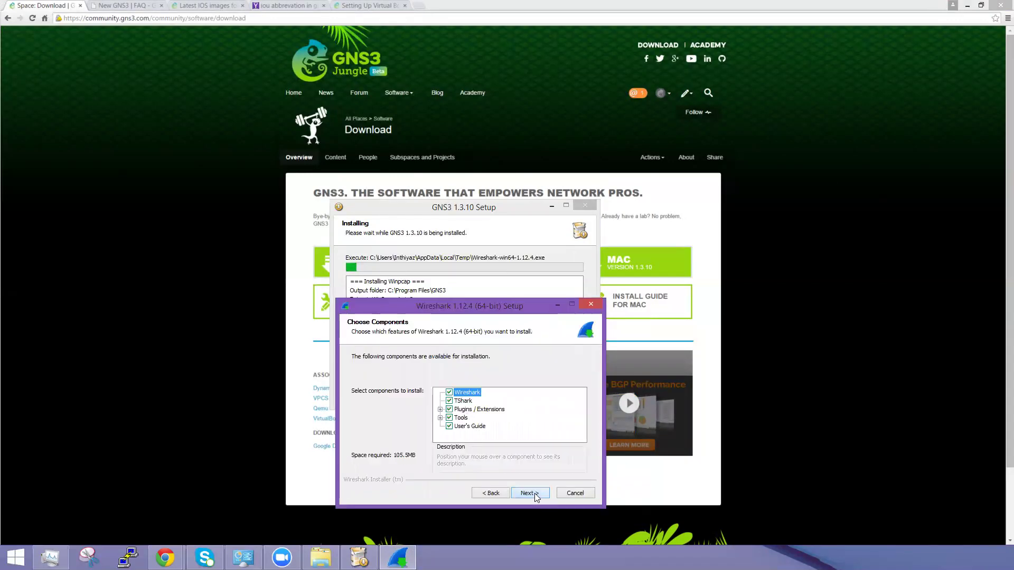
pyautogui.click(531, 492)
pyautogui.click(530, 493)
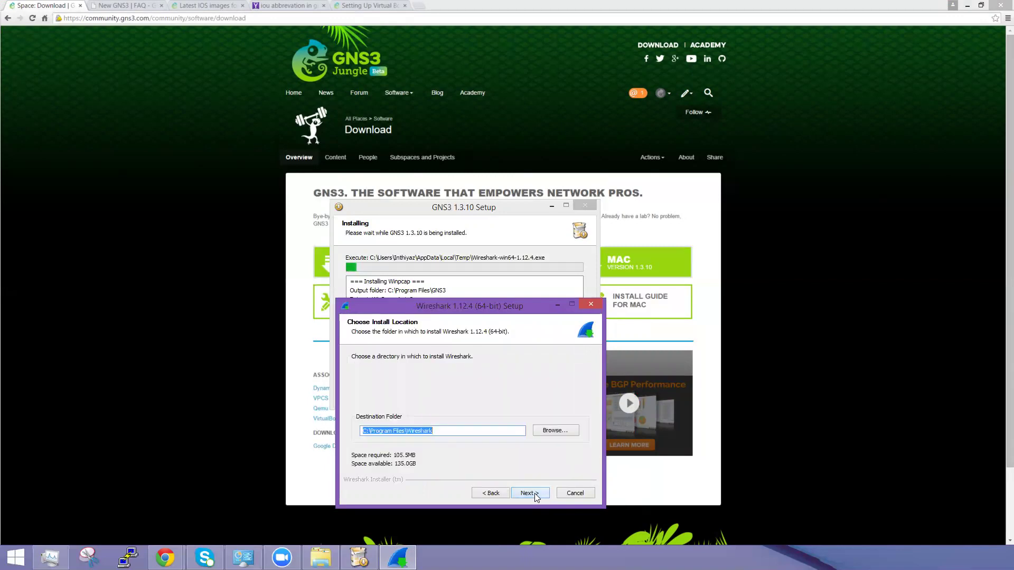
pyautogui.click(530, 493)
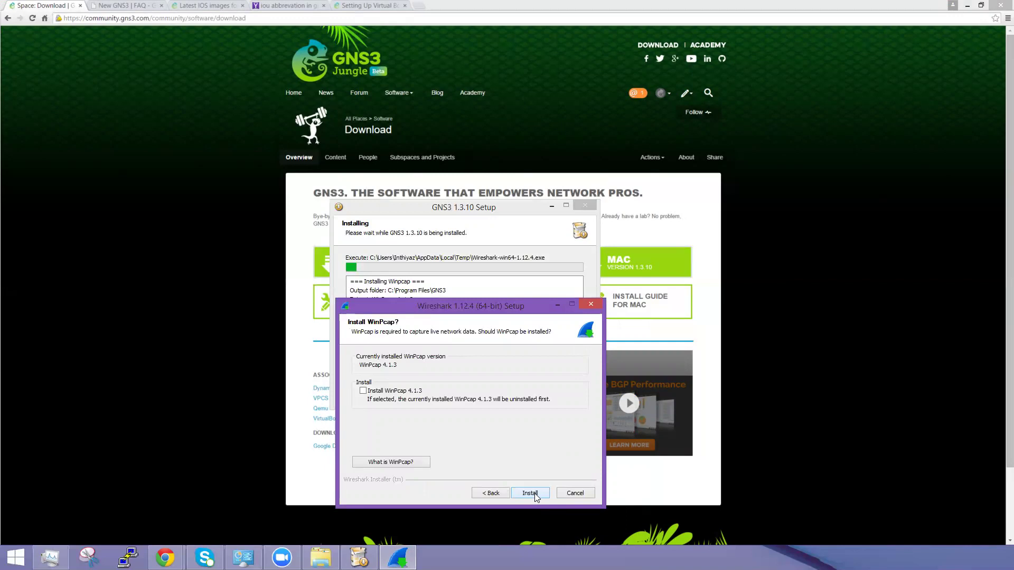
pyautogui.click(530, 493)
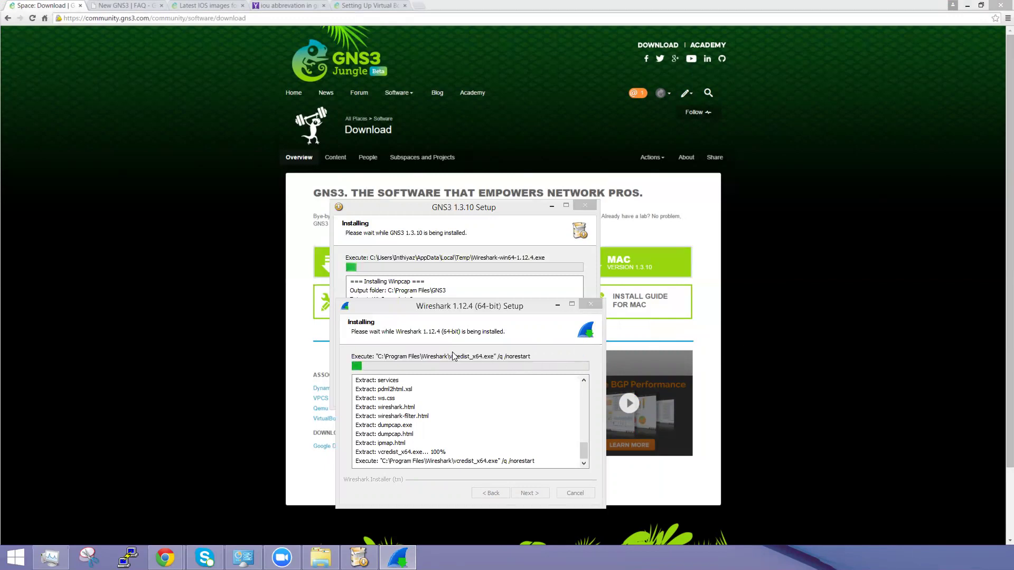
# Step: Finish the Wireshark installer with 'Run Wireshark' left unchecked
pyautogui.click(464, 306)
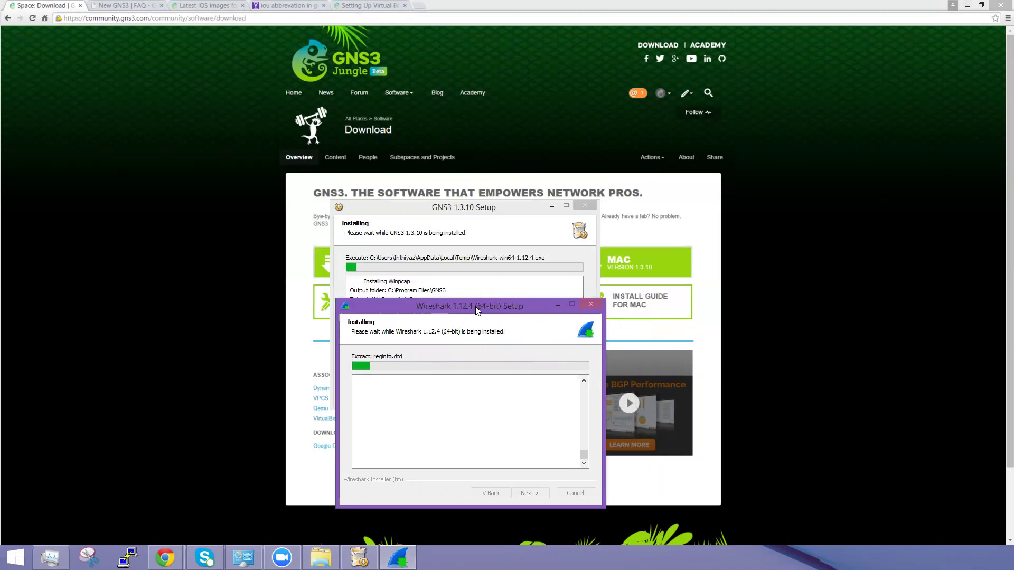
pyautogui.moveTo(476, 306); pyautogui.dragTo(469, 294)
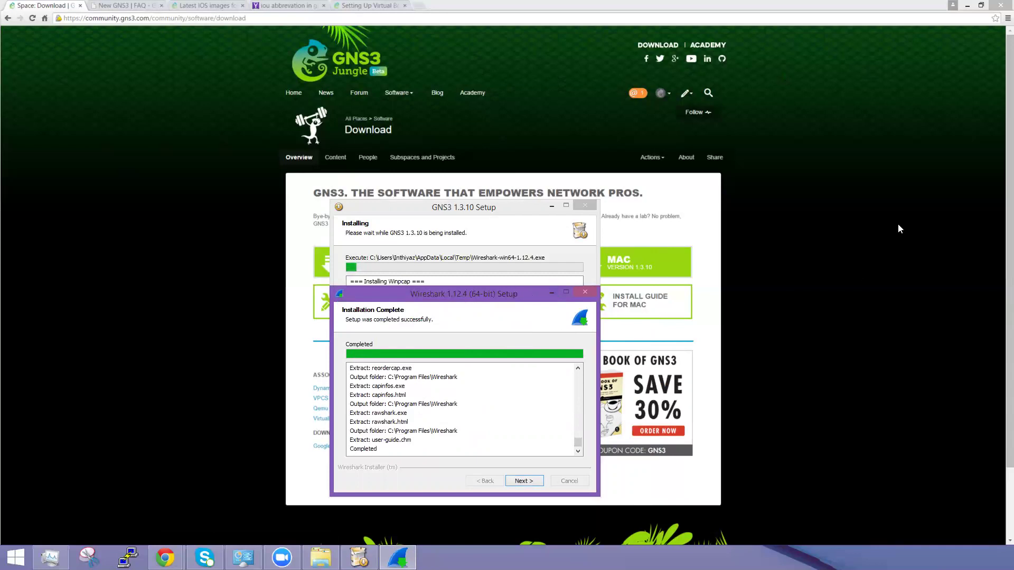
pyautogui.click(524, 482)
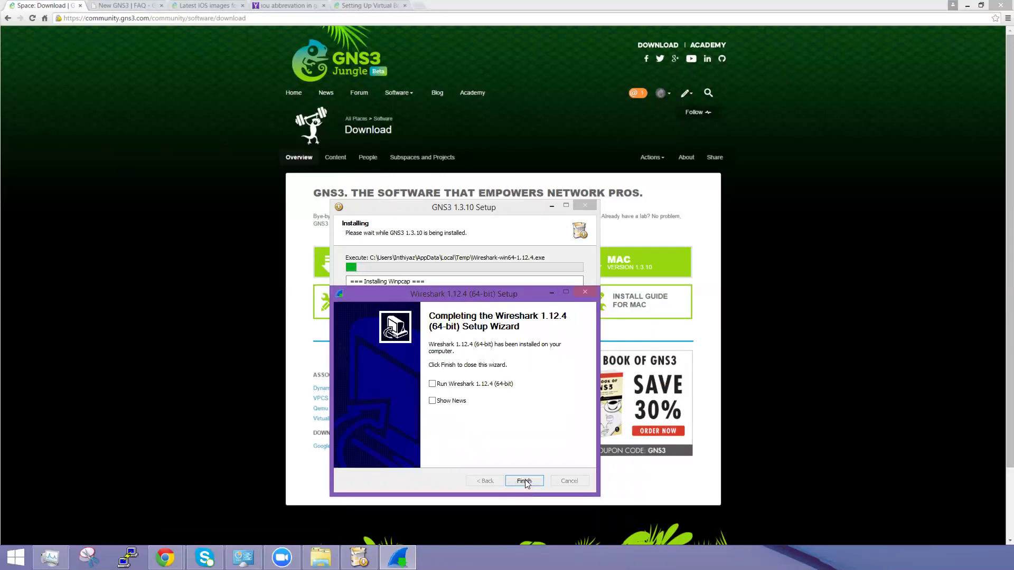
pyautogui.click(453, 388)
pyautogui.click(453, 388)
pyautogui.click(523, 481)
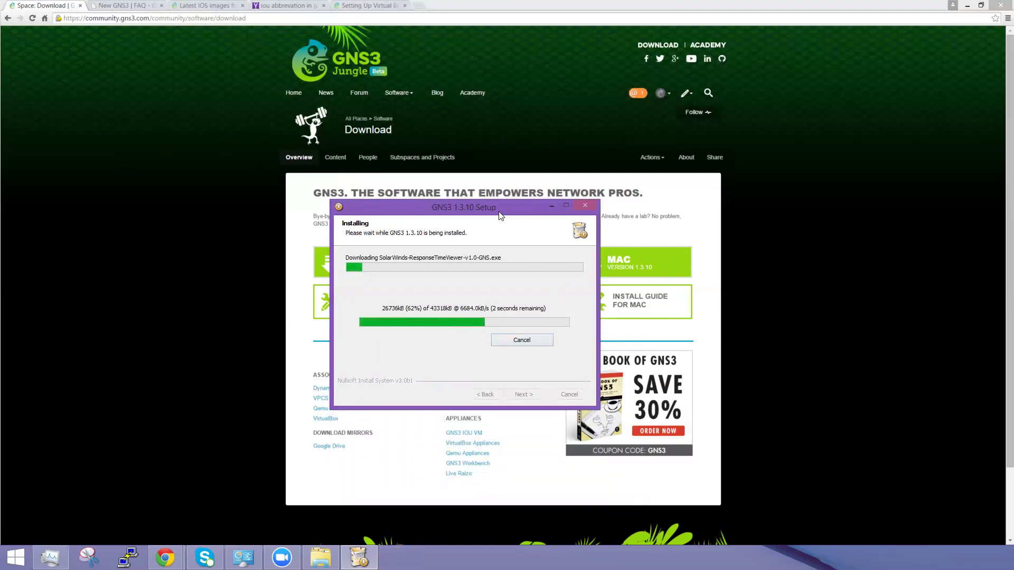
# Step: Decline cancelling the SolarWinds registration and submit it with your e-mail address
pyautogui.moveTo(500, 214); pyautogui.dragTo(538, 168)
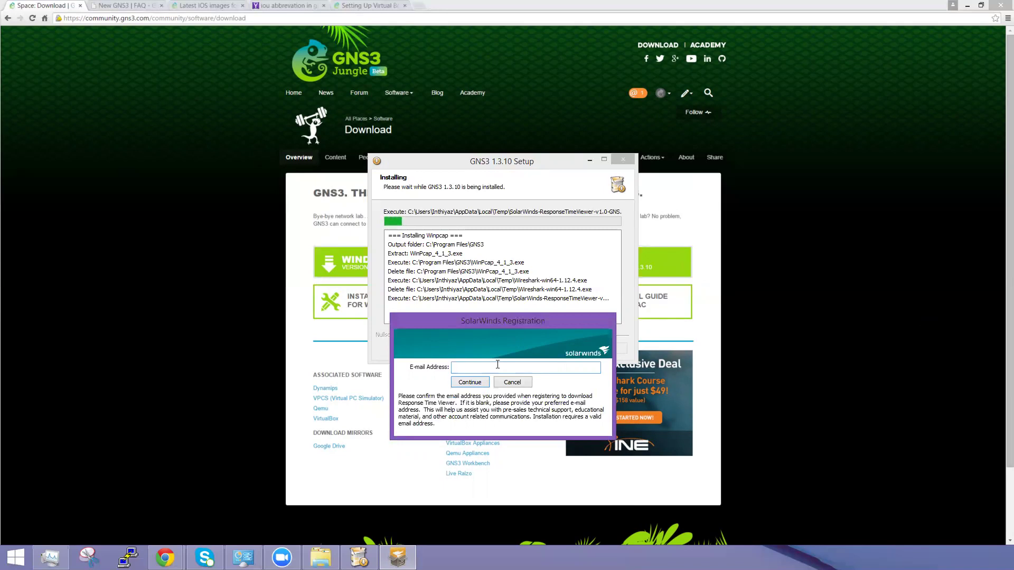
pyautogui.click(511, 382)
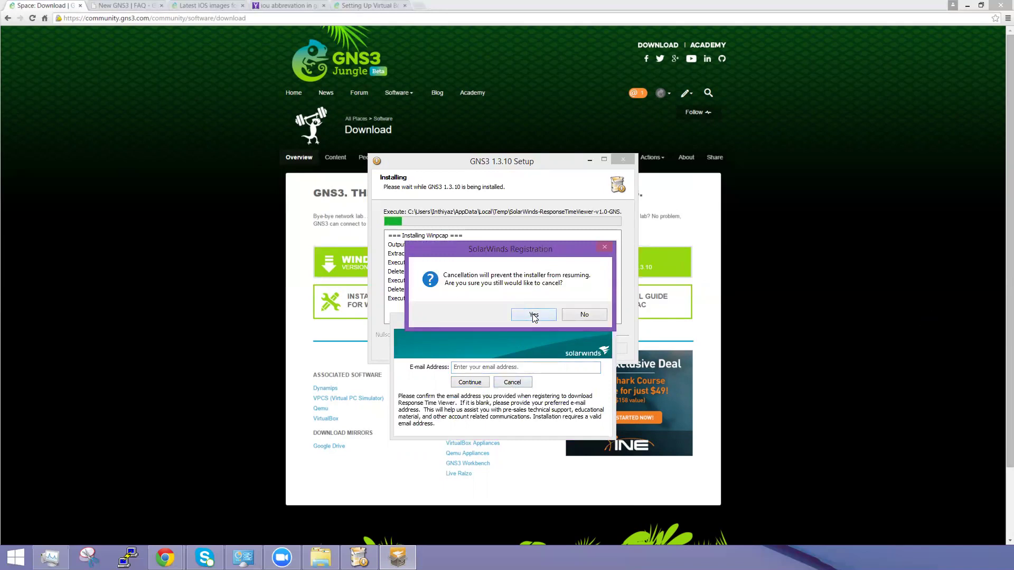
pyautogui.click(578, 311)
pyautogui.click(496, 365)
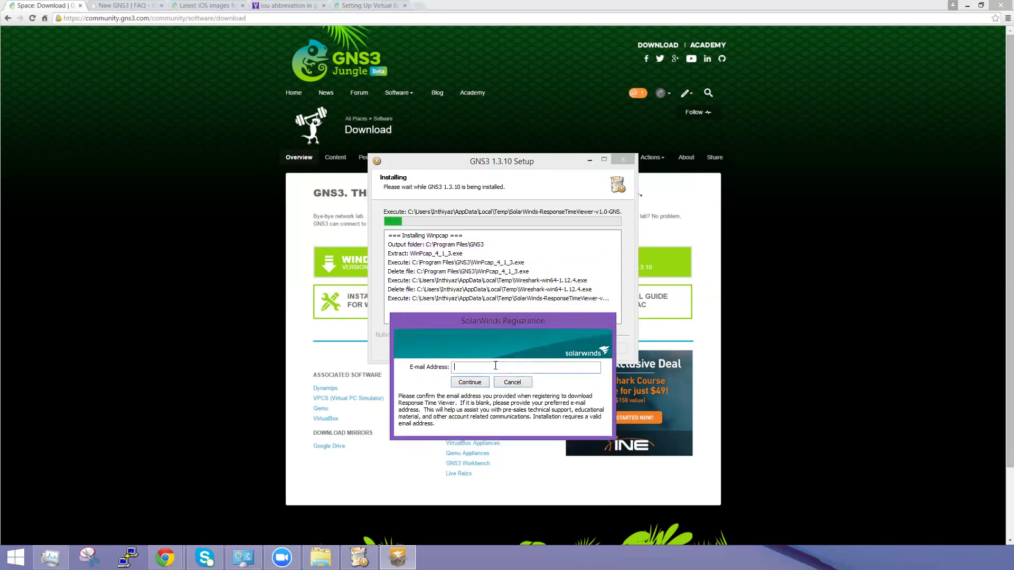
pyautogui.click(470, 383)
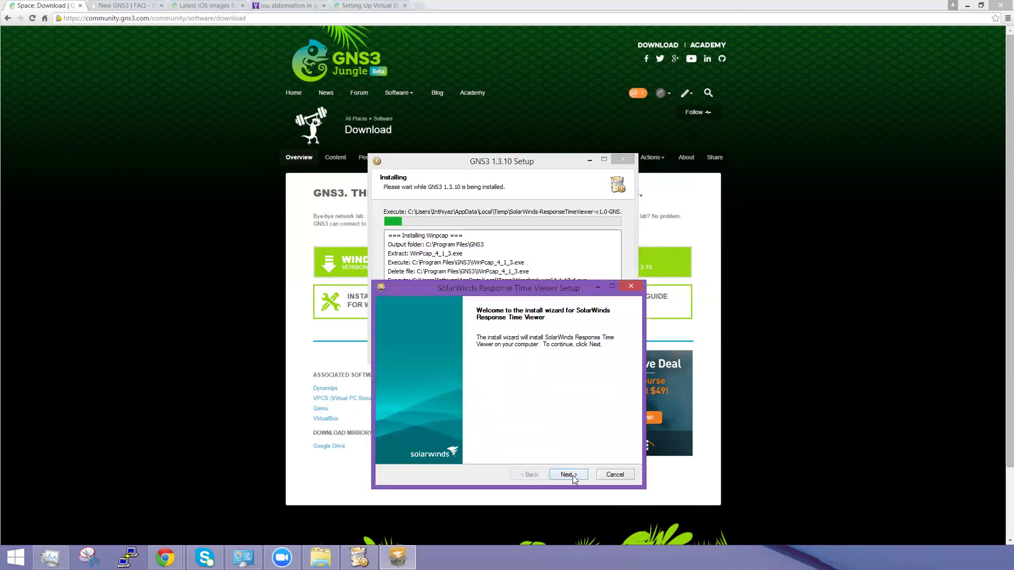
# Step: Install SolarWinds Response Time Viewer in the default folder, accepting the license, then finish its wizard
pyautogui.click(568, 474)
pyautogui.click(428, 447)
pyautogui.click(579, 476)
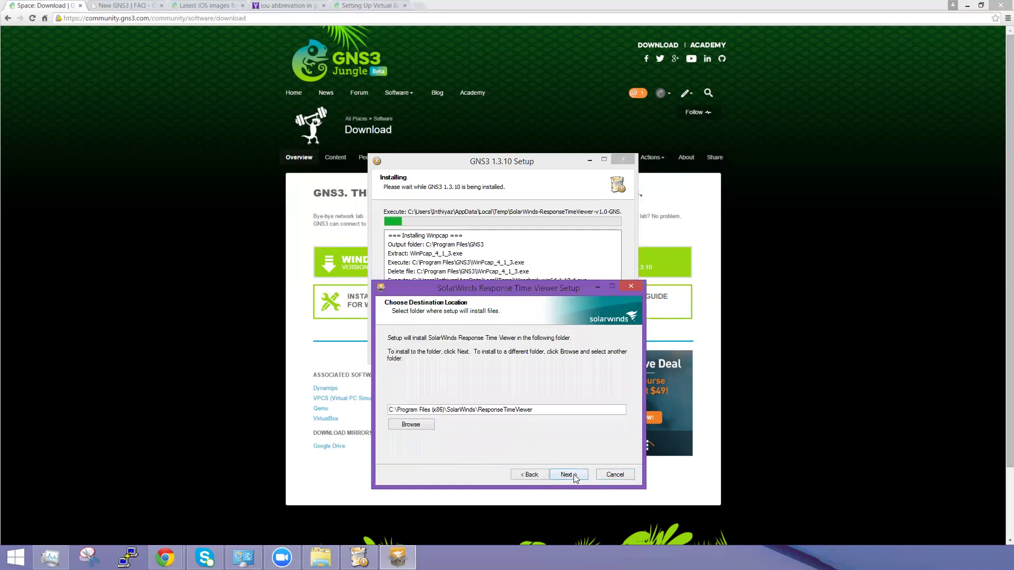
pyautogui.click(572, 474)
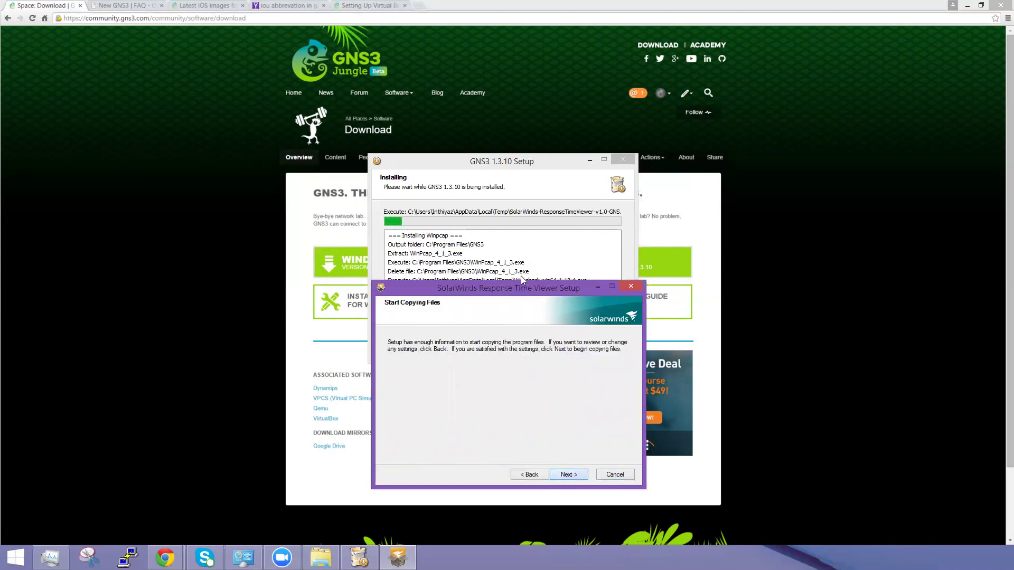
pyautogui.click(570, 478)
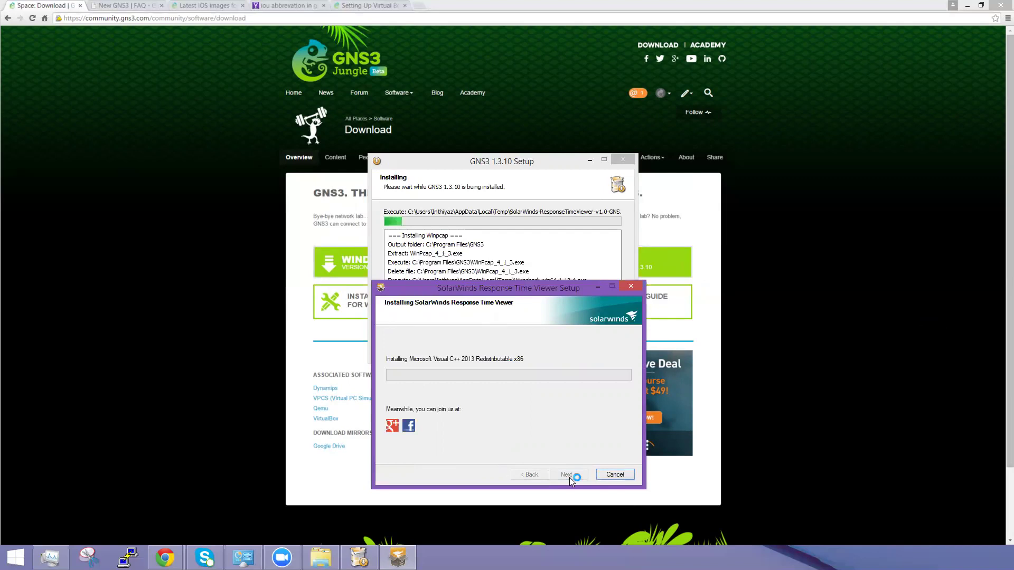
pyautogui.click(515, 293)
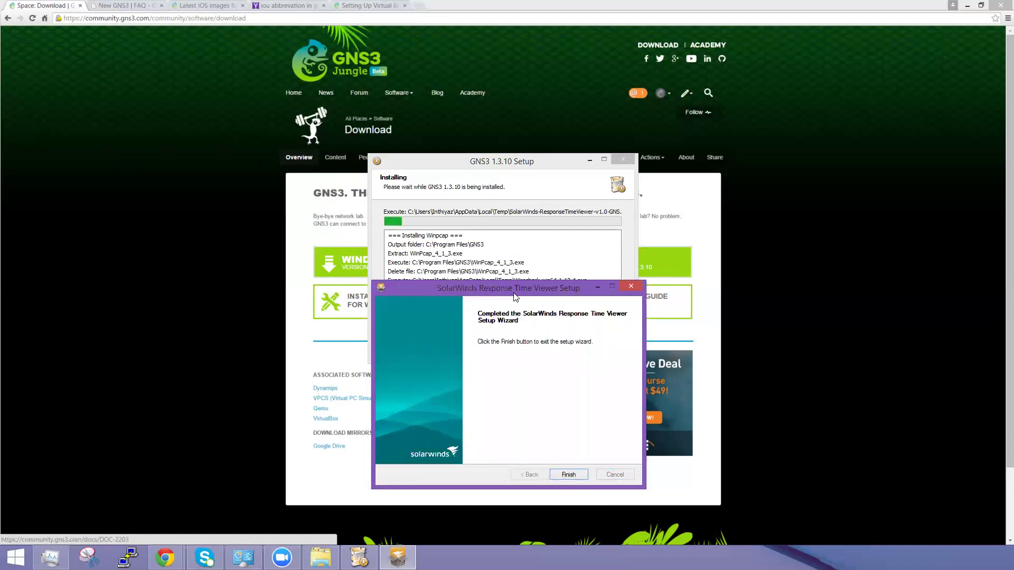
pyautogui.click(568, 474)
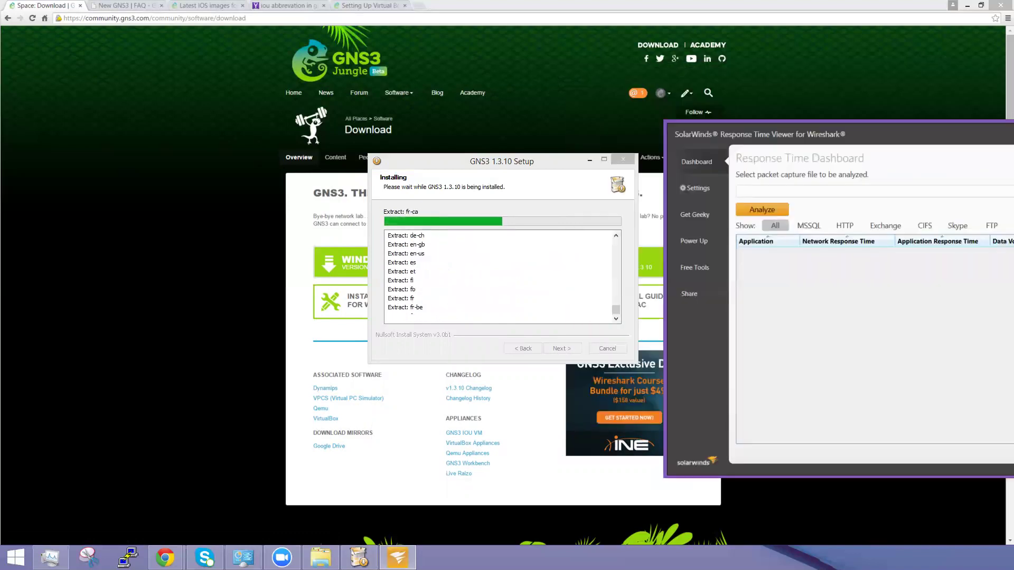
# Step: Move the Response Time Viewer aside, close it, and continue GNS3 setup past installation complete
pyautogui.moveTo(985, 133); pyautogui.dragTo(622, 153)
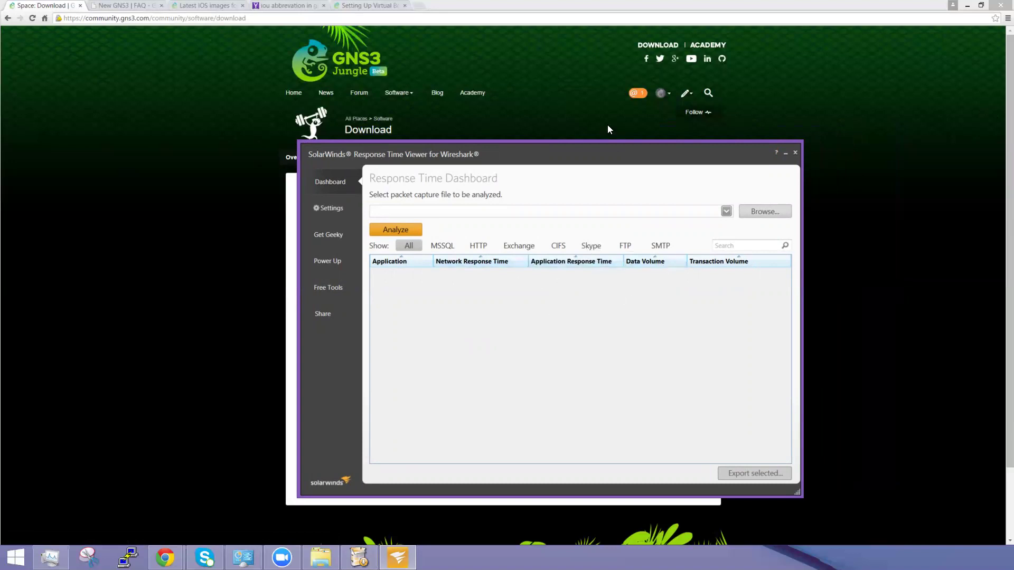
pyautogui.moveTo(613, 155); pyautogui.dragTo(707, 183)
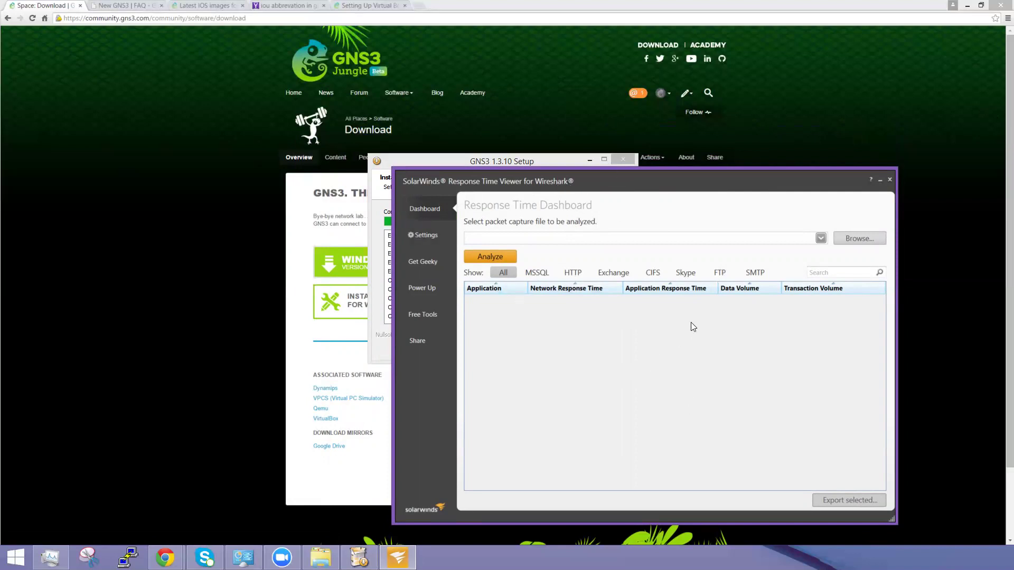
pyautogui.click(889, 181)
pyautogui.click(561, 348)
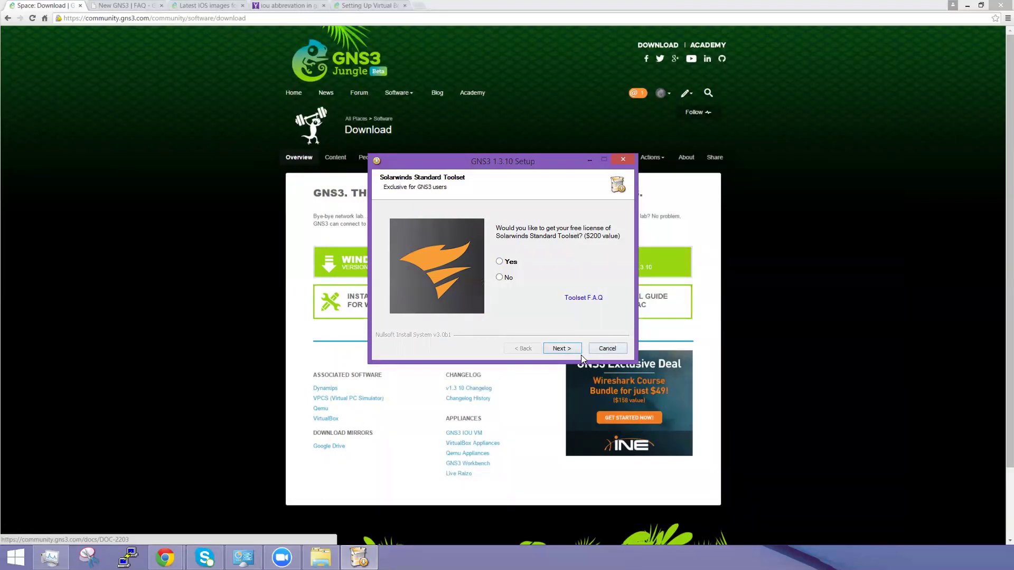
# Step: Decline the free Solarwinds Standard Toolset license and finish setup with Start GNS3 checked
pyautogui.click(563, 350)
pyautogui.click(543, 315)
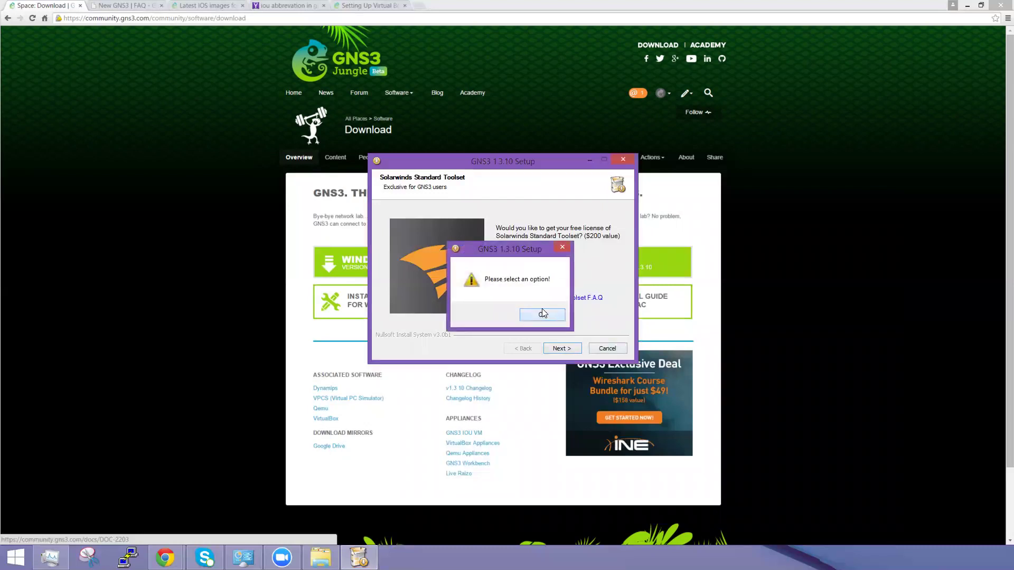
pyautogui.click(508, 278)
pyautogui.click(559, 349)
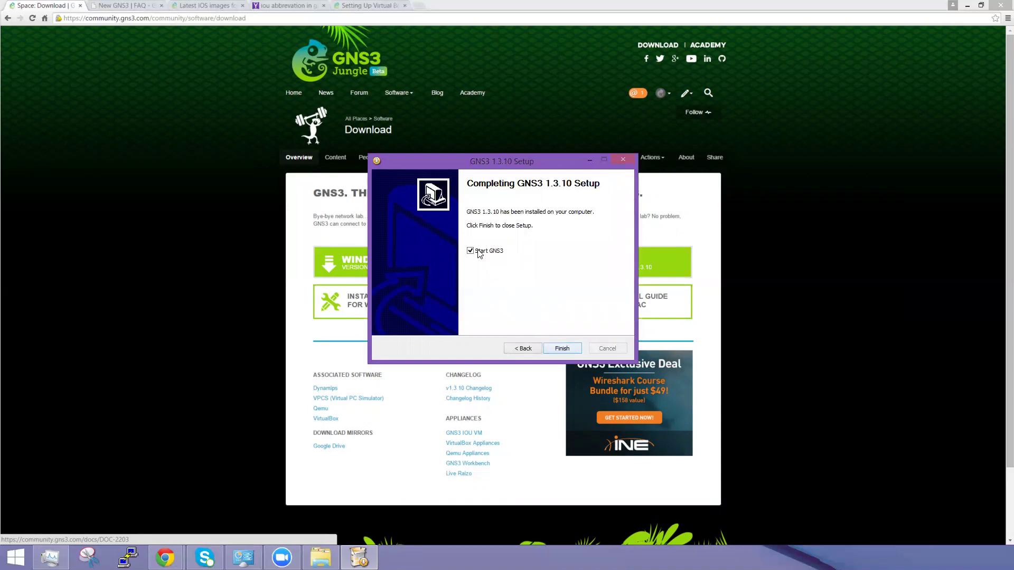
pyautogui.click(578, 347)
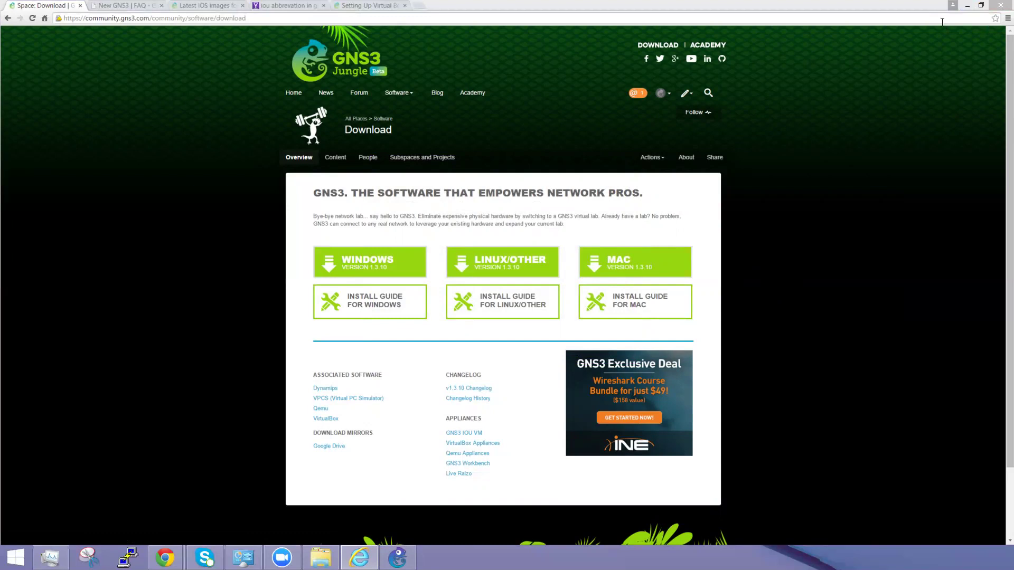
# Step: Minimize Chrome and close the Programs and Features window
pyautogui.click(967, 6)
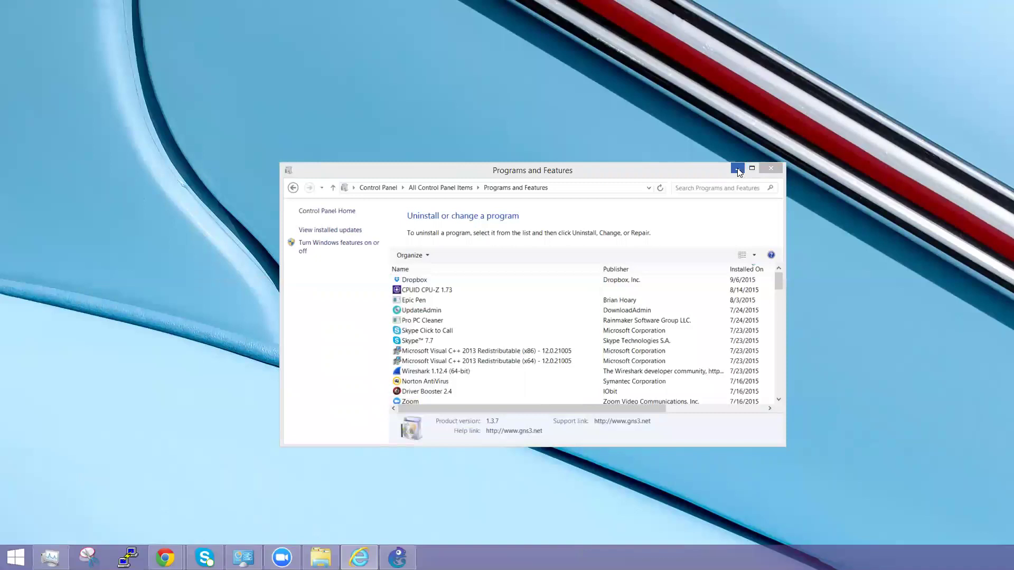
pyautogui.click(767, 167)
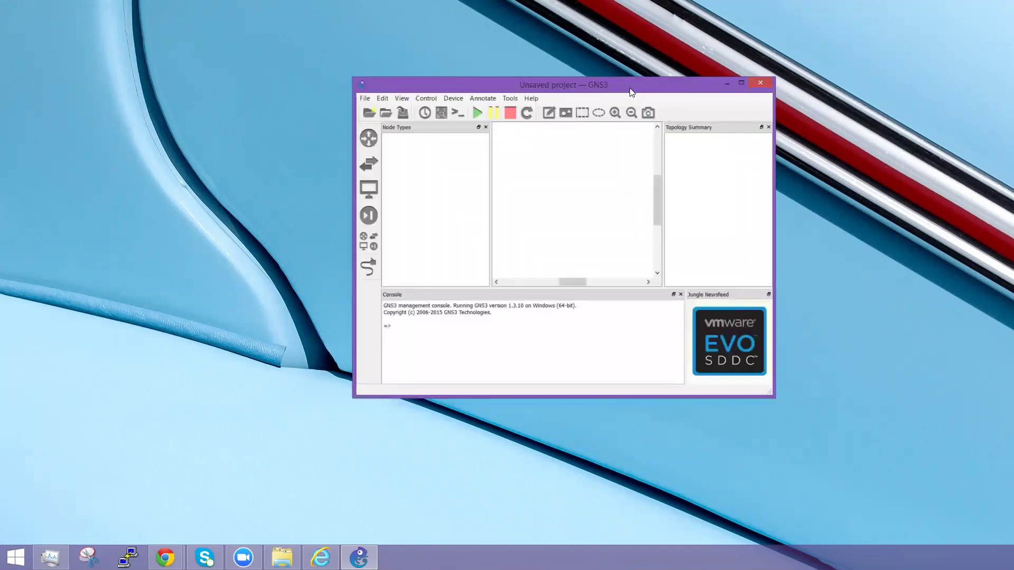
# Step: Maximize GNS3, restart it, and dismiss the Getting started and New project dialogs
pyautogui.doubleClick(629, 88)
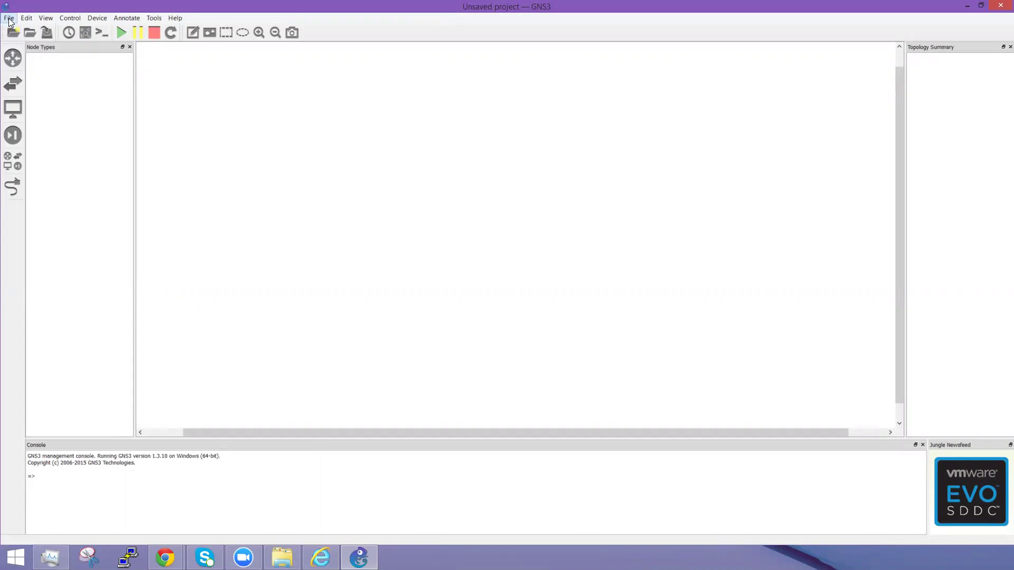
pyautogui.click(1000, 6)
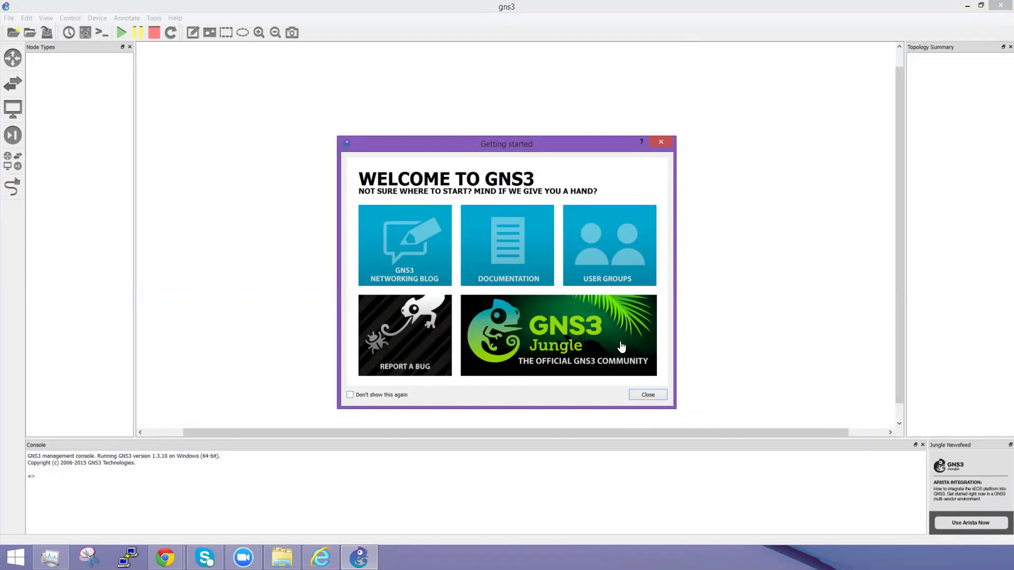
pyautogui.click(647, 395)
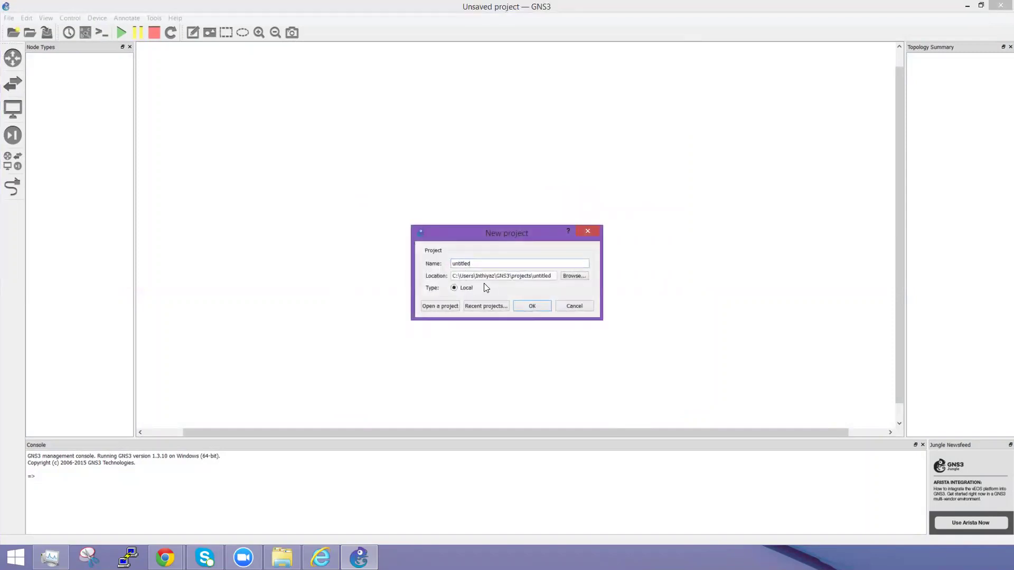
pyautogui.click(584, 307)
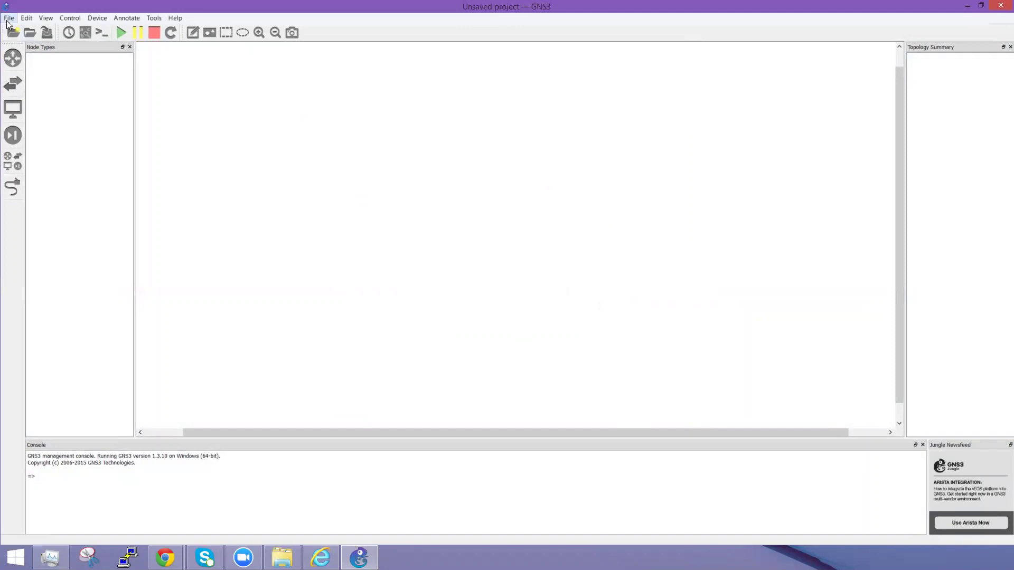
# Step: Browse the device categories, ending on the empty Routers list after dismissing the no-routers warning
pyautogui.click(11, 60)
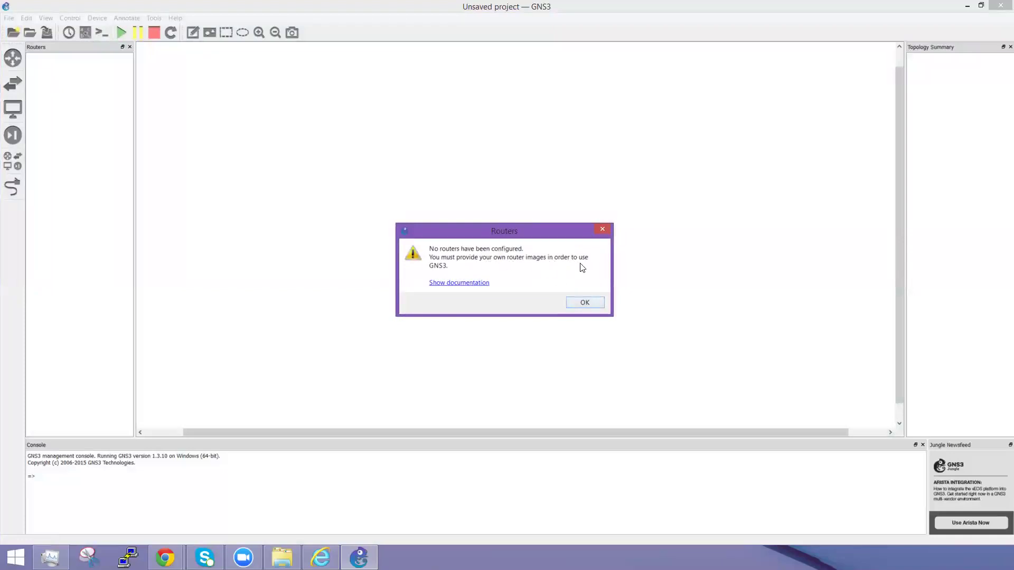
pyautogui.click(584, 303)
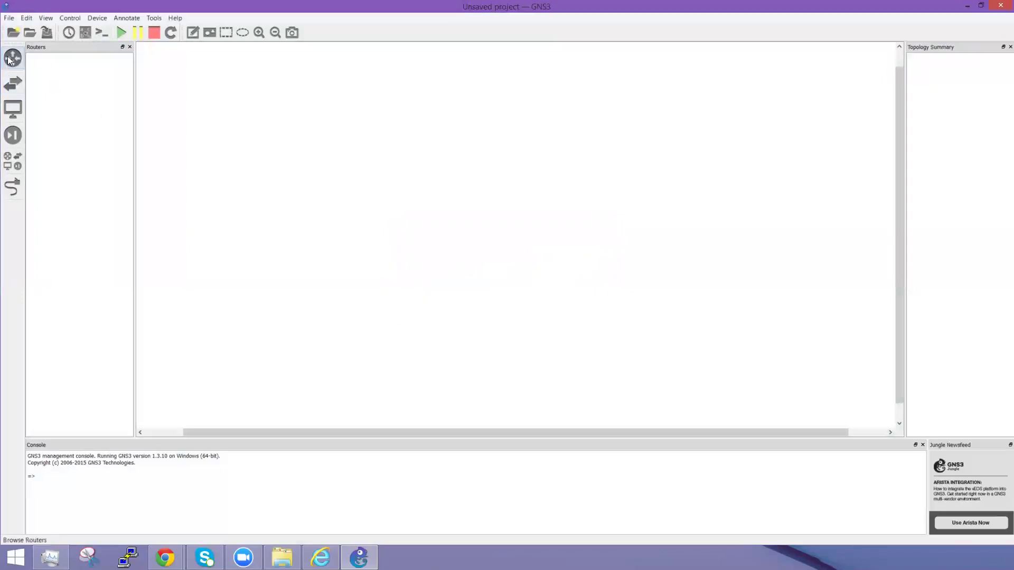
pyautogui.click(15, 165)
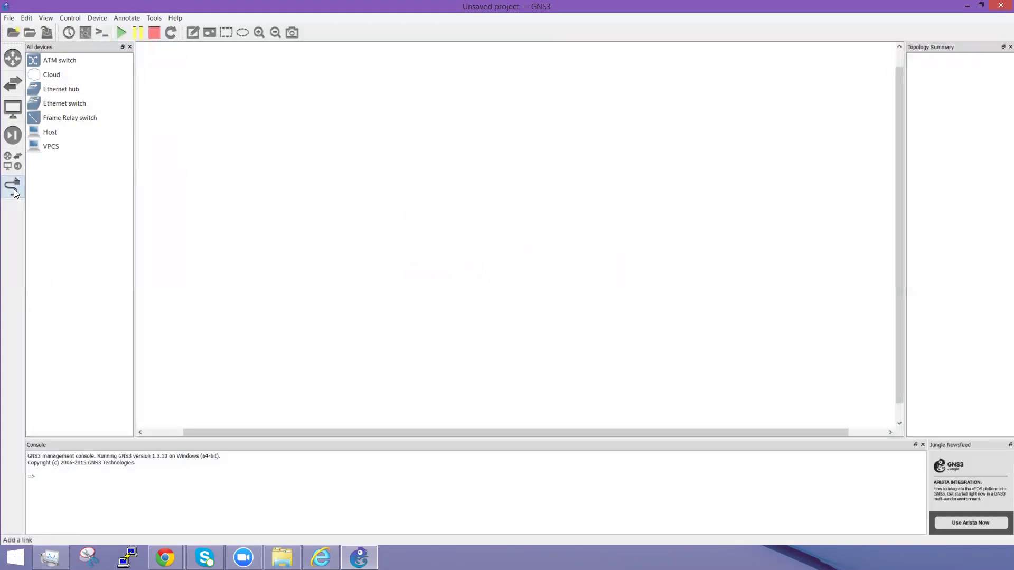
pyautogui.click(12, 161)
pyautogui.click(13, 60)
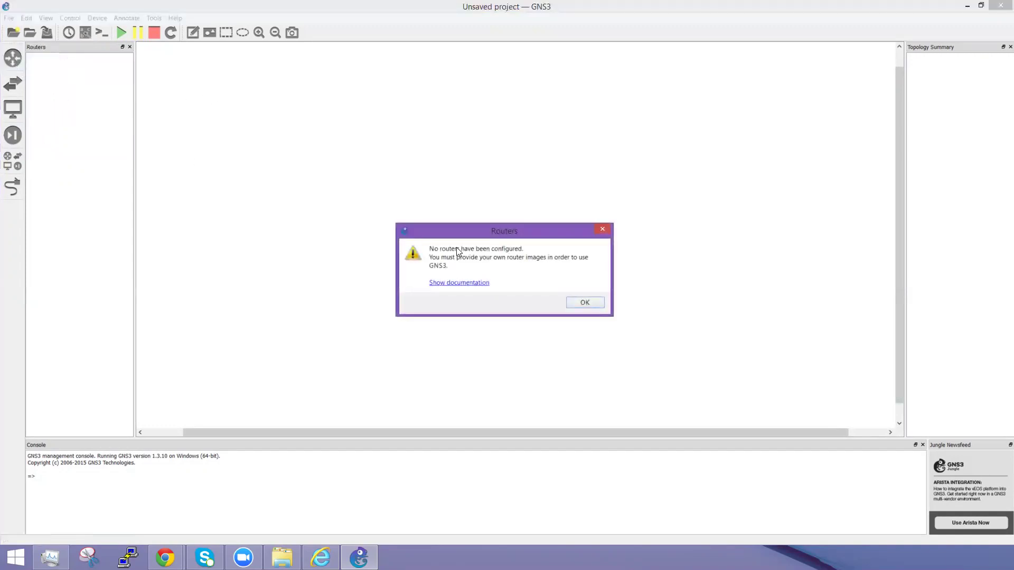
pyautogui.click(585, 304)
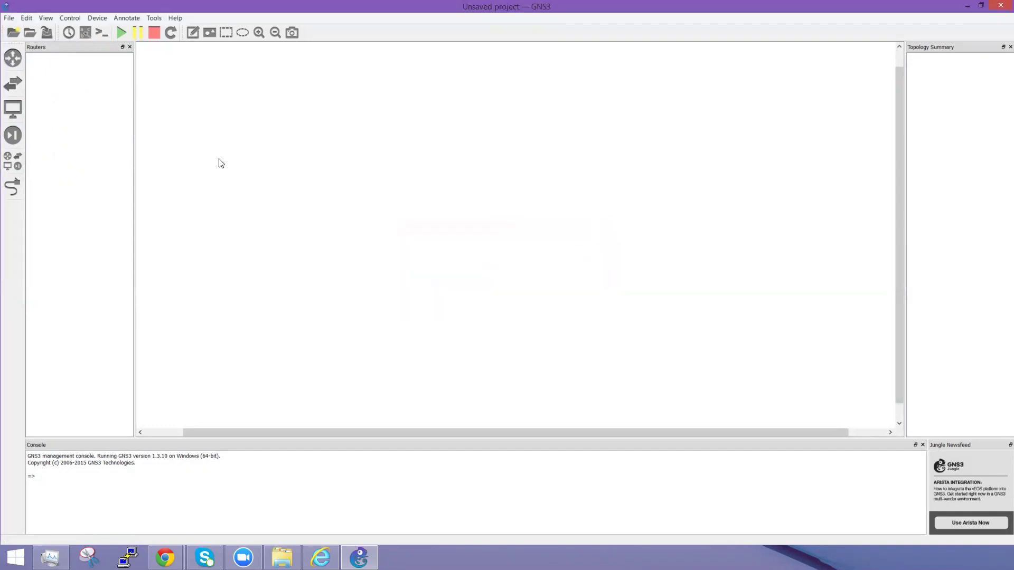
pyautogui.click(46, 18)
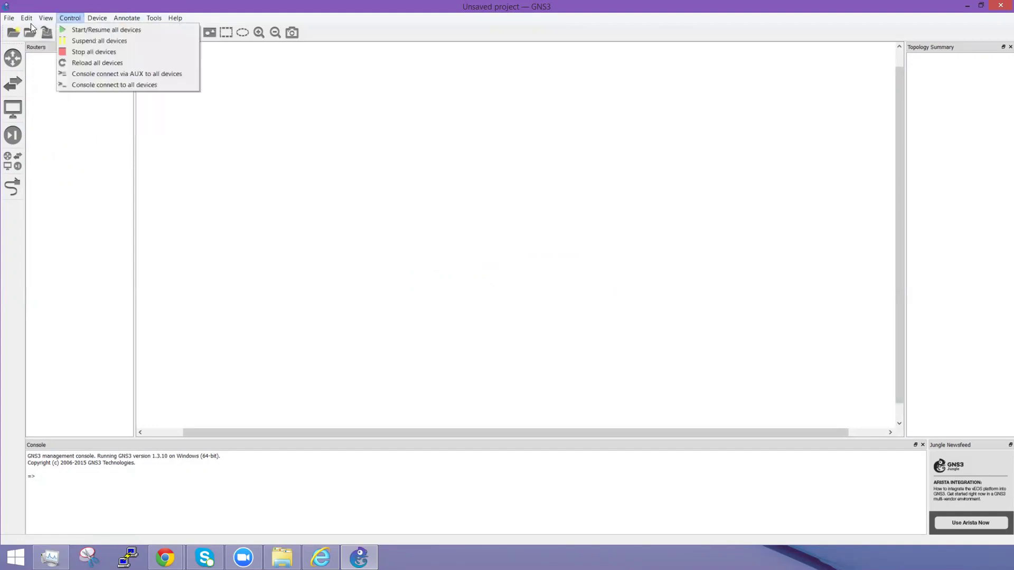
pyautogui.moveTo(19, 23)
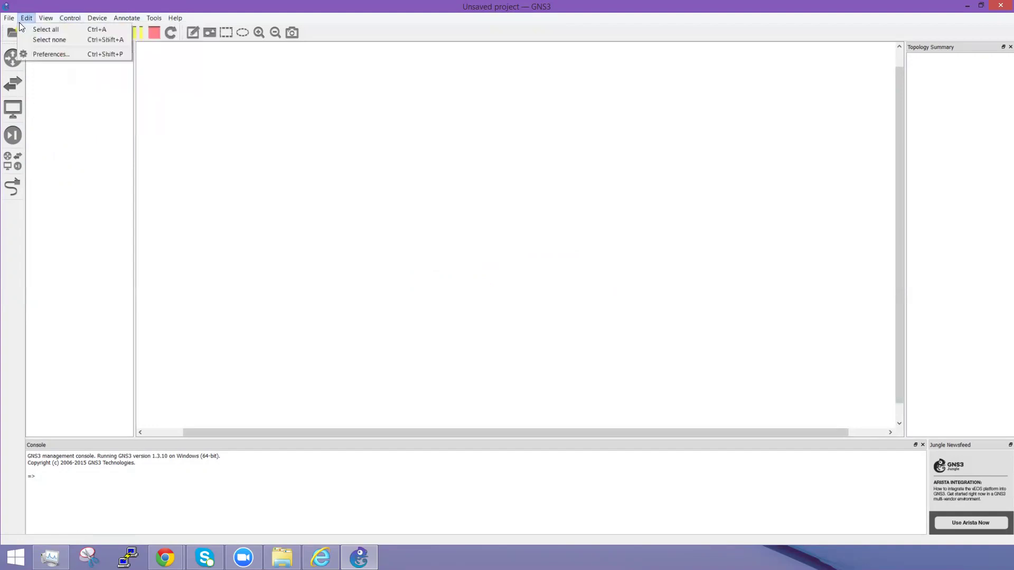
# Step: In Preferences under Dynamips IOS routers, start a new template and browse for an IOS image
pyautogui.click(42, 55)
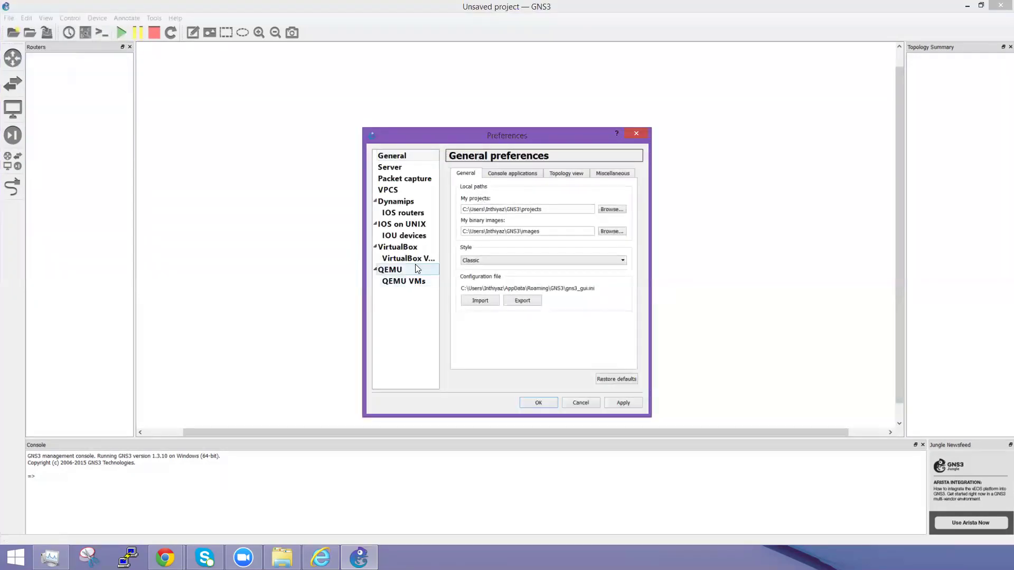
pyautogui.click(408, 216)
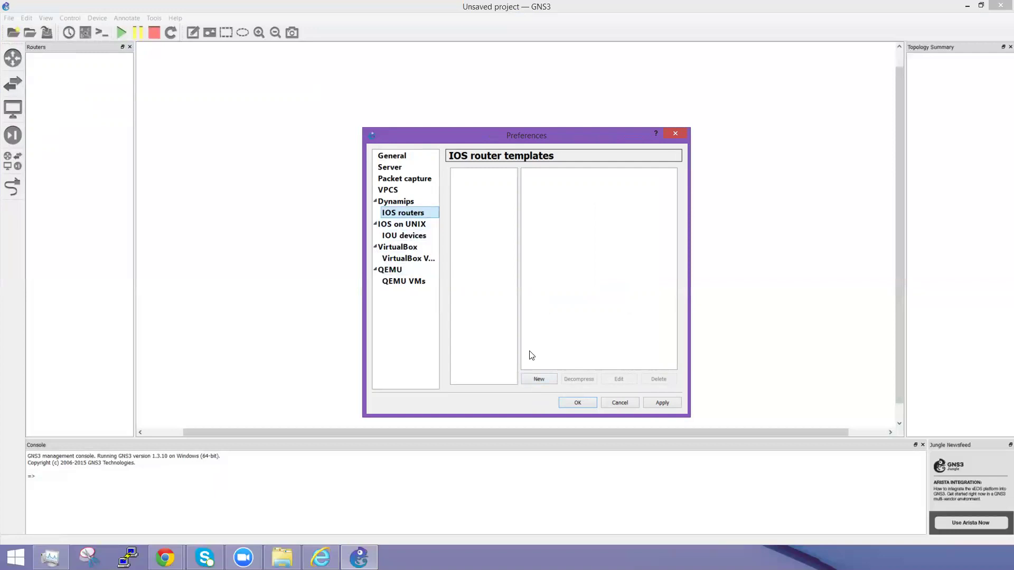
pyautogui.click(540, 379)
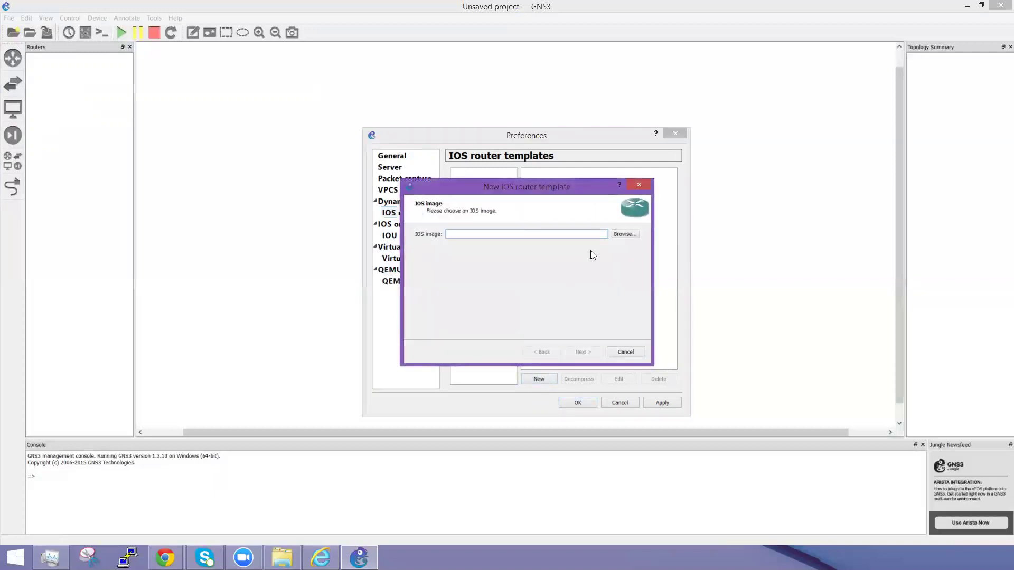
pyautogui.click(627, 234)
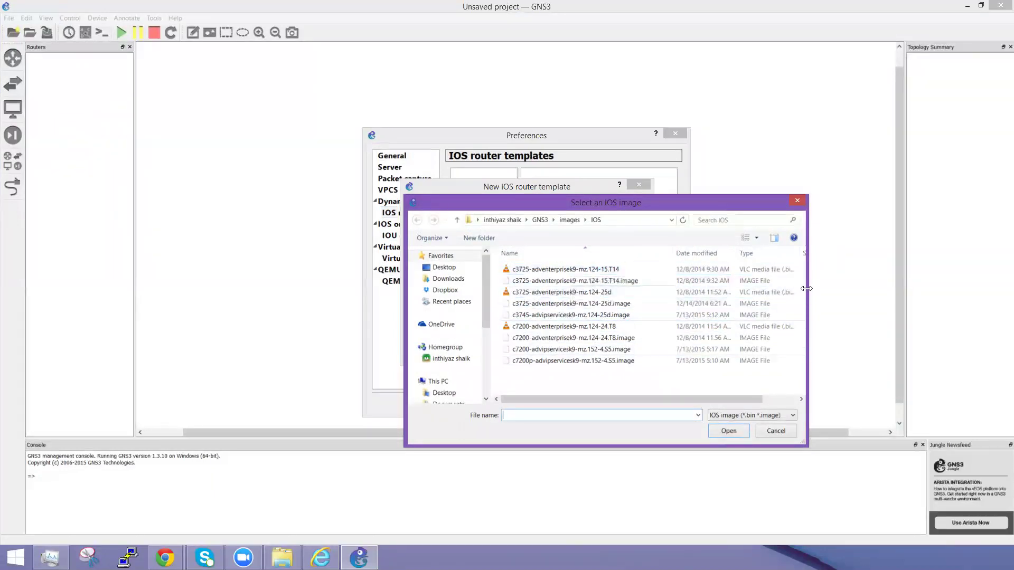
# Step: Select the c3725-adventerprisek9-mz.124-25d image for the template and decompress it
pyautogui.moveTo(807, 289); pyautogui.dragTo(899, 288)
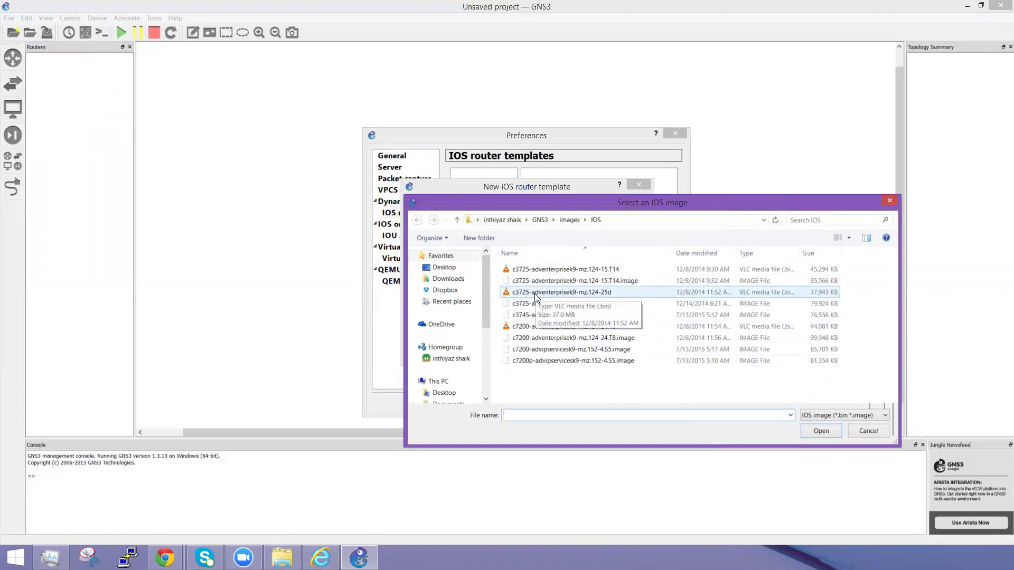
pyautogui.click(536, 296)
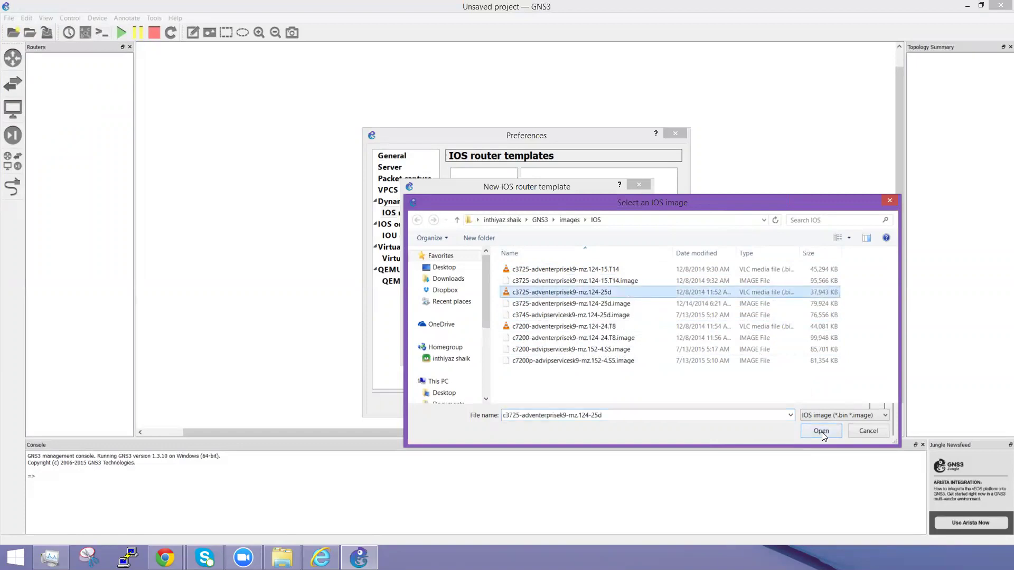
pyautogui.click(822, 432)
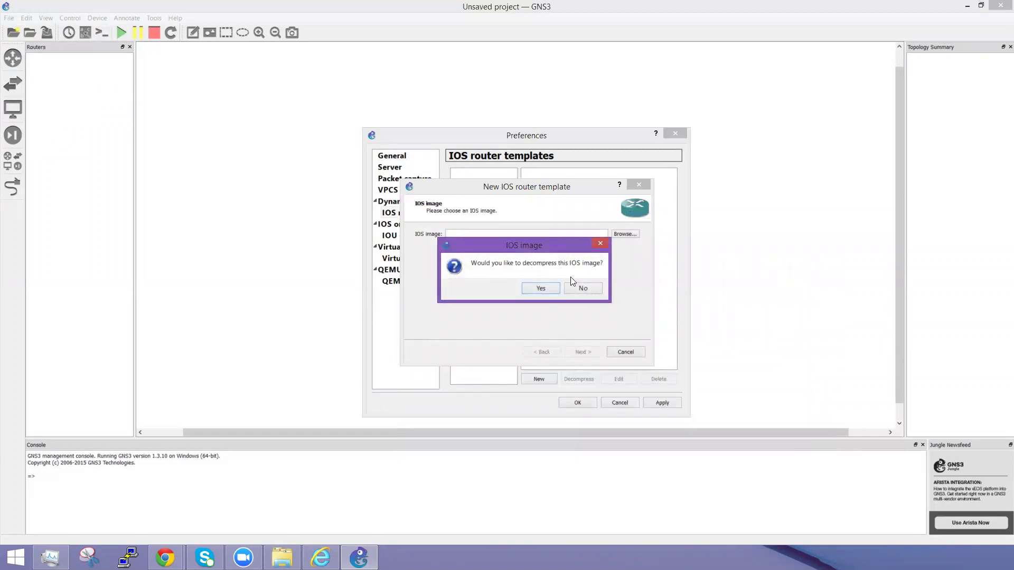
pyautogui.click(541, 290)
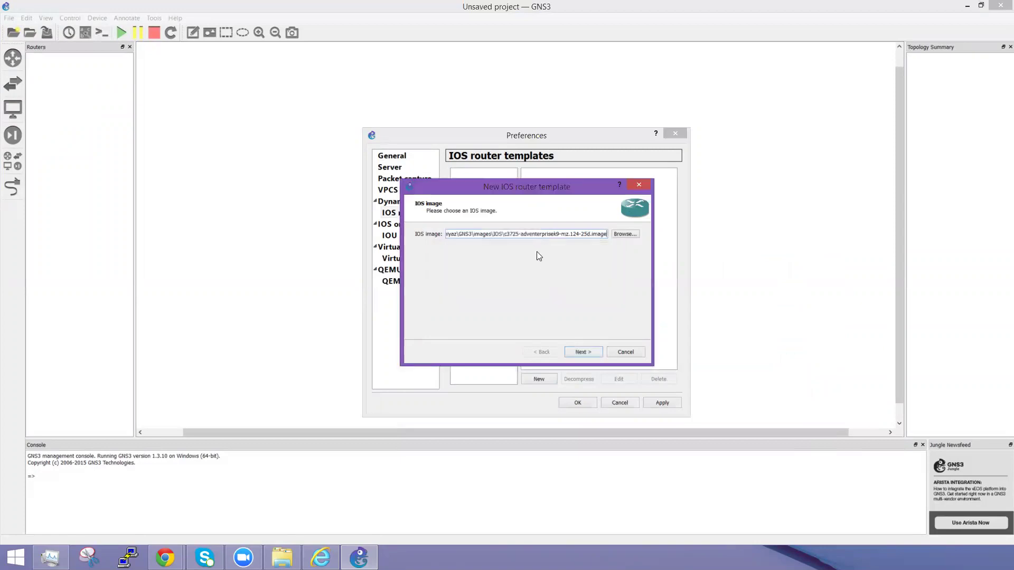
# Step: Keep the c3725 name and platform and reach the Memory page showing 128 MiB RAM
pyautogui.click(584, 351)
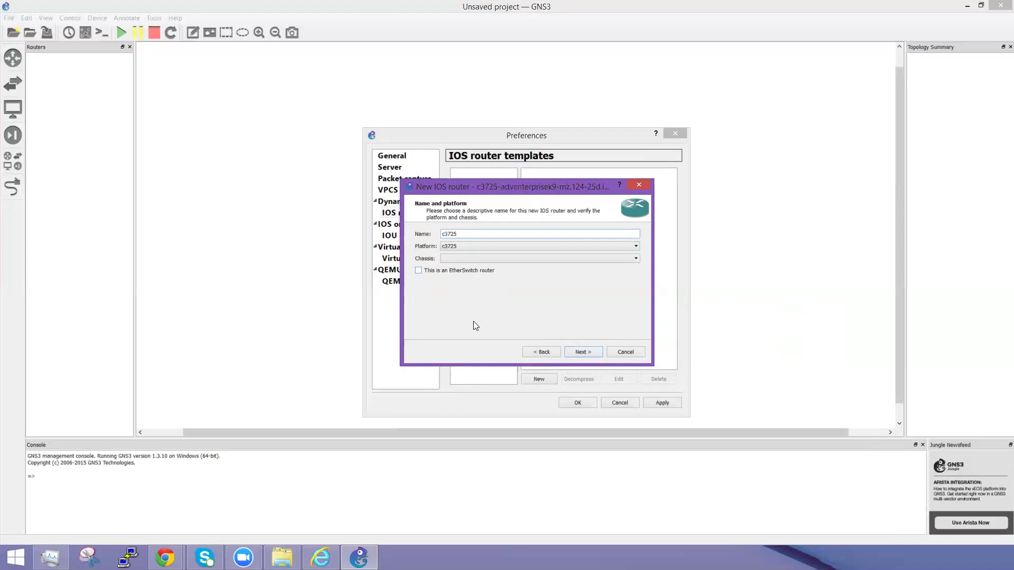
pyautogui.click(583, 353)
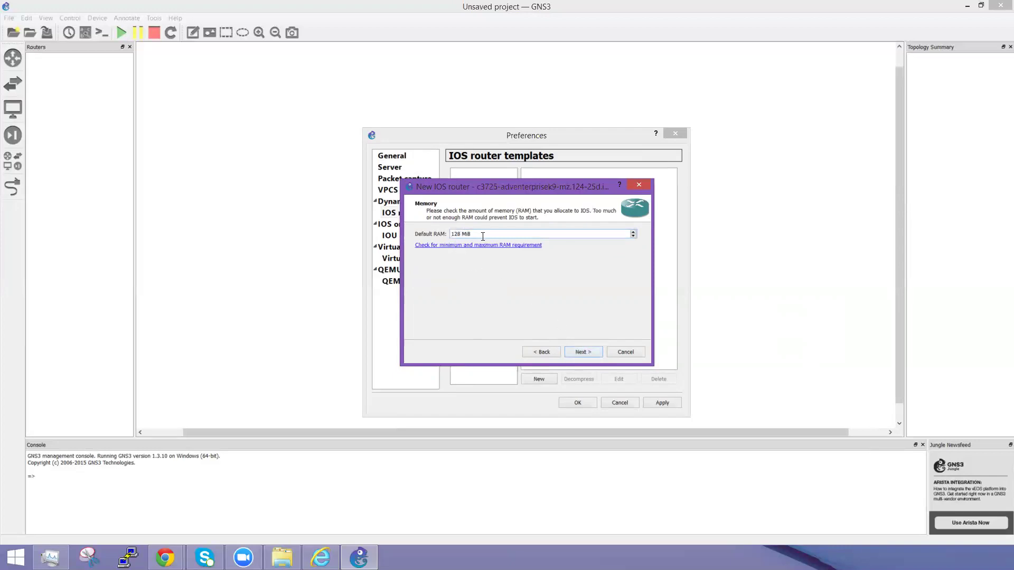
pyautogui.moveTo(166, 558)
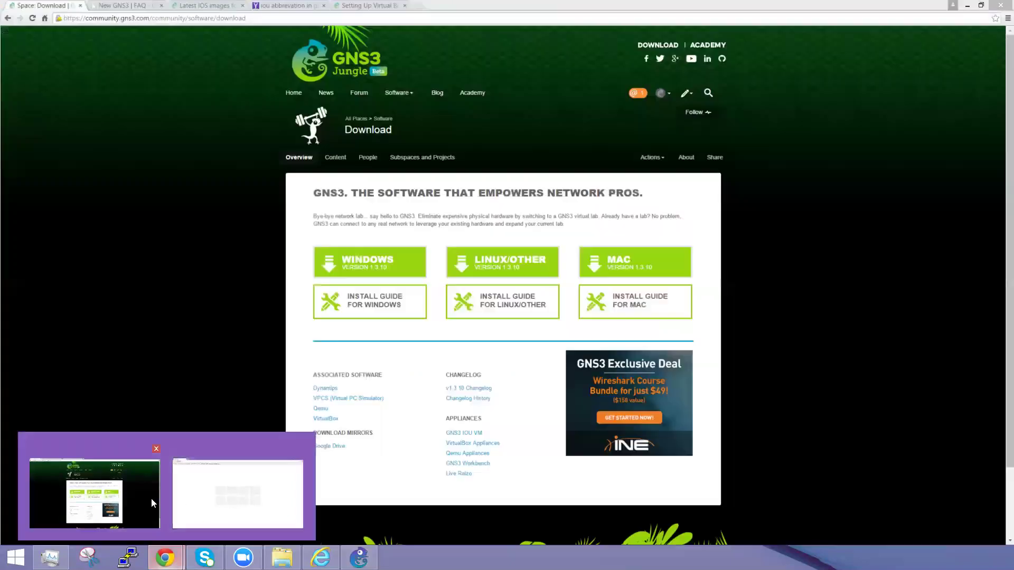
pyautogui.click(151, 499)
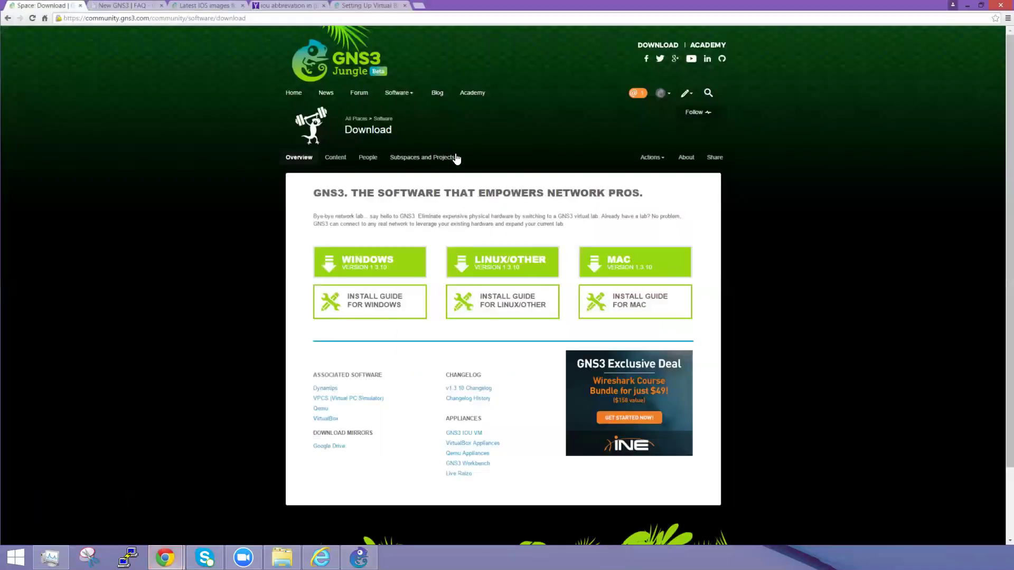
pyautogui.click(207, 5)
pyautogui.scroll(7, 414, 184)
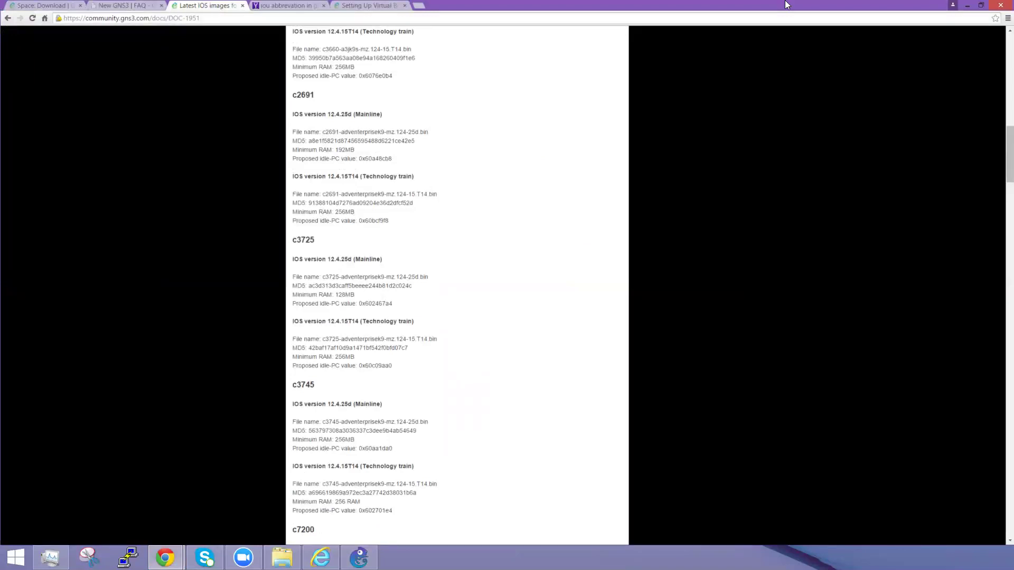
pyautogui.click(967, 5)
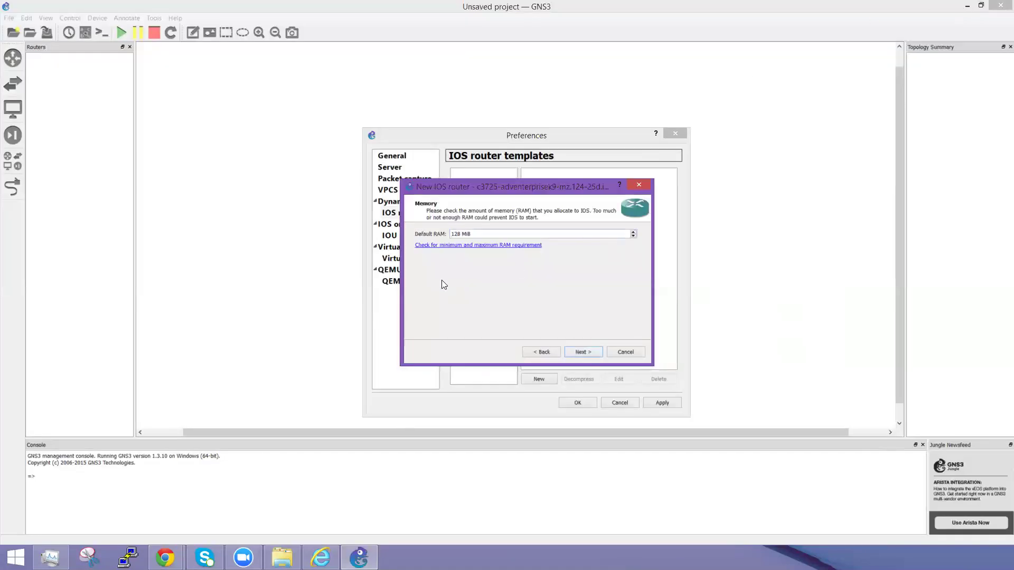
# Step: Keep 128 MiB RAM, then fit GT96100-FE in slot 0, NM-4T in slot 1, NM-16ESW in slot 2
pyautogui.click(580, 353)
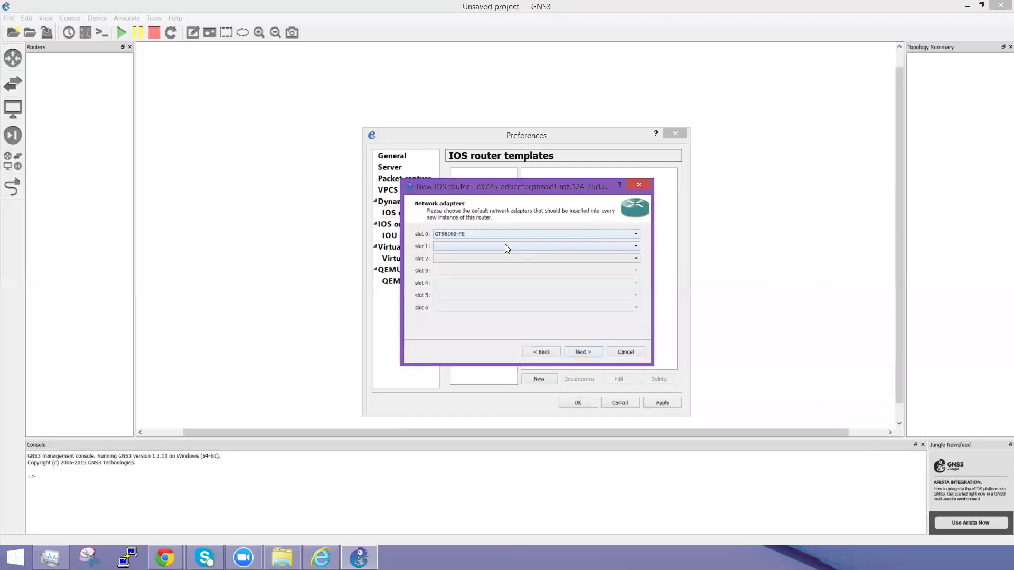
pyautogui.click(509, 234)
pyautogui.click(509, 233)
pyautogui.click(503, 246)
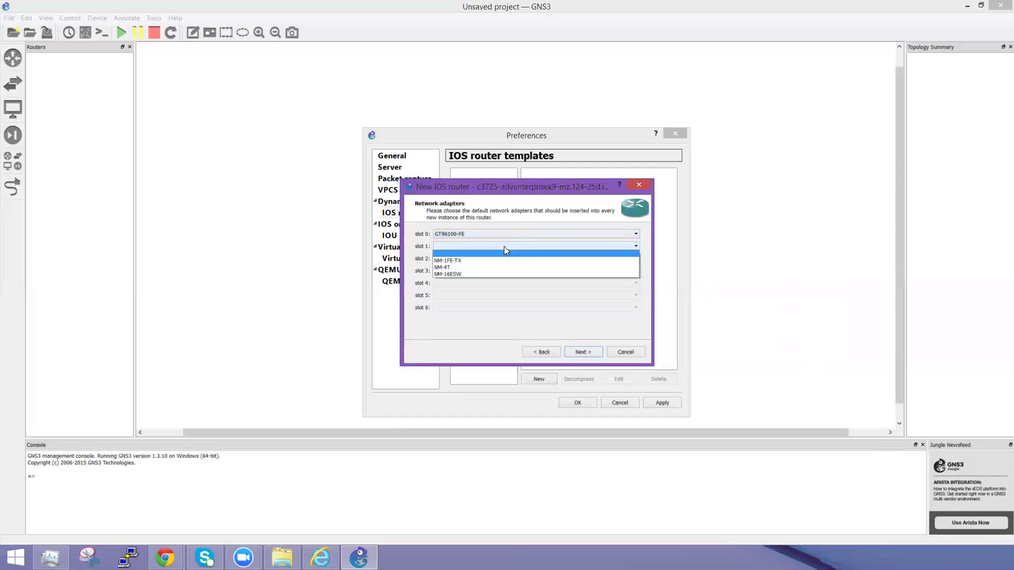
pyautogui.click(485, 232)
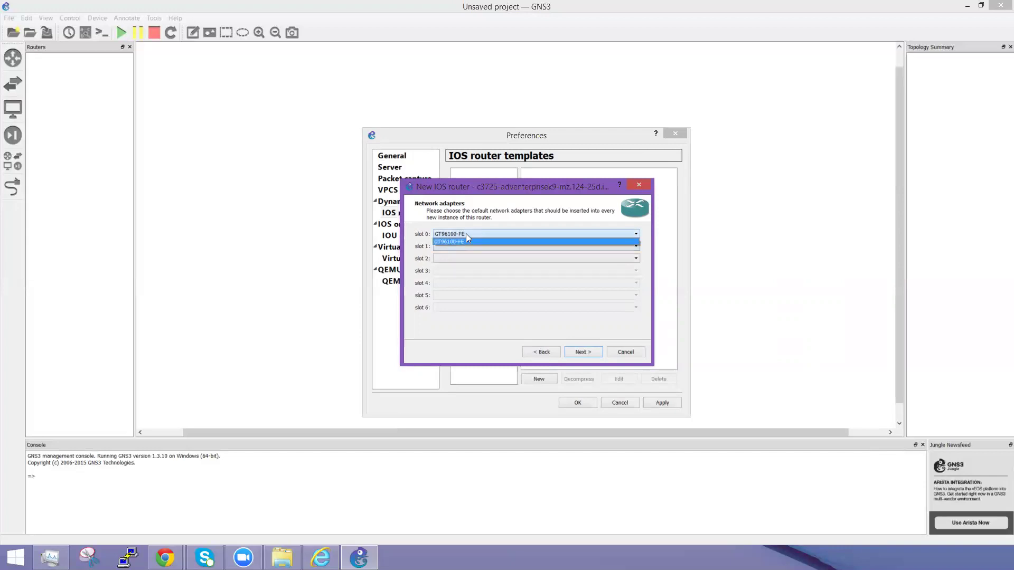
pyautogui.click(467, 236)
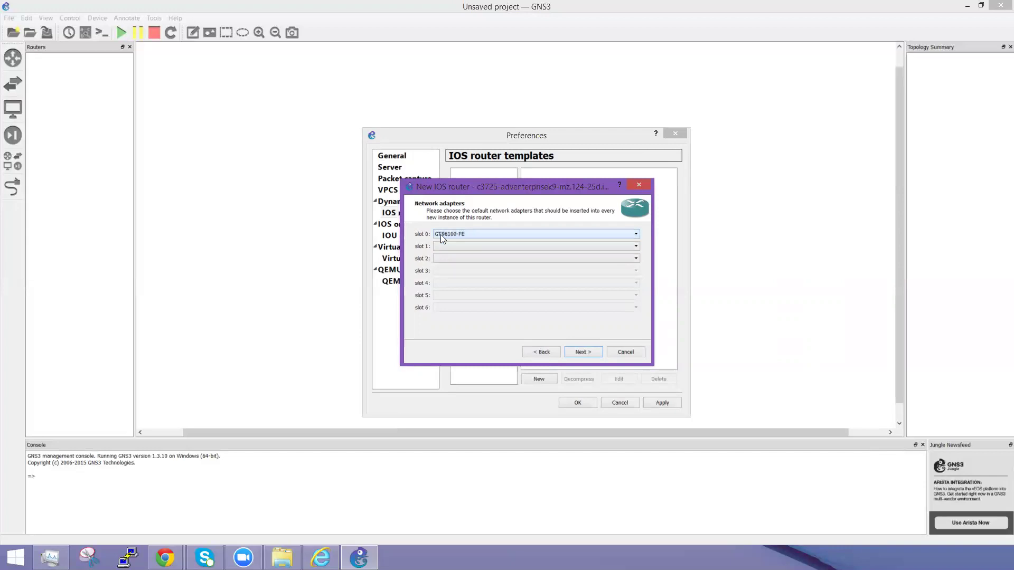
pyautogui.click(467, 246)
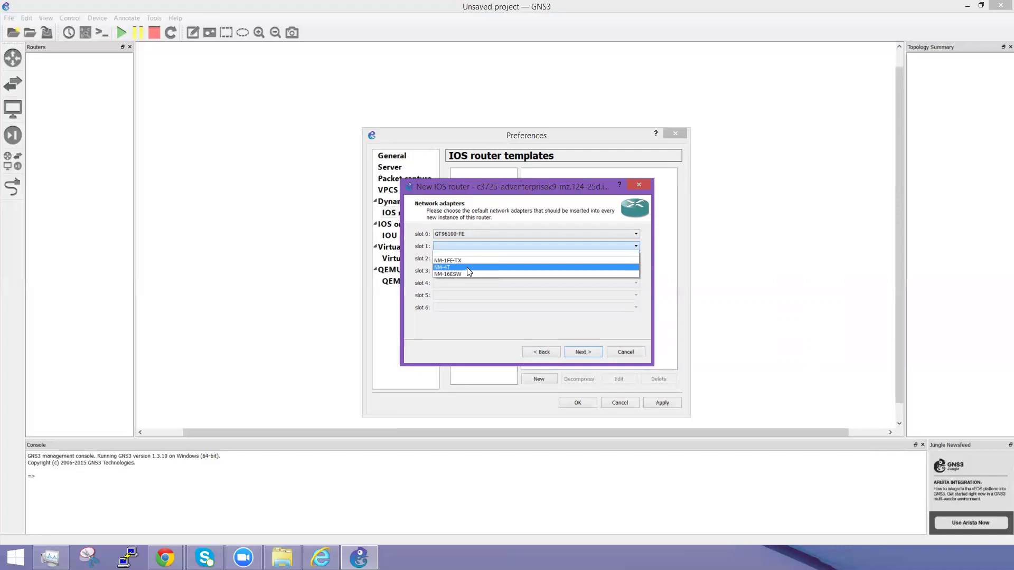
pyautogui.click(467, 267)
pyautogui.click(465, 257)
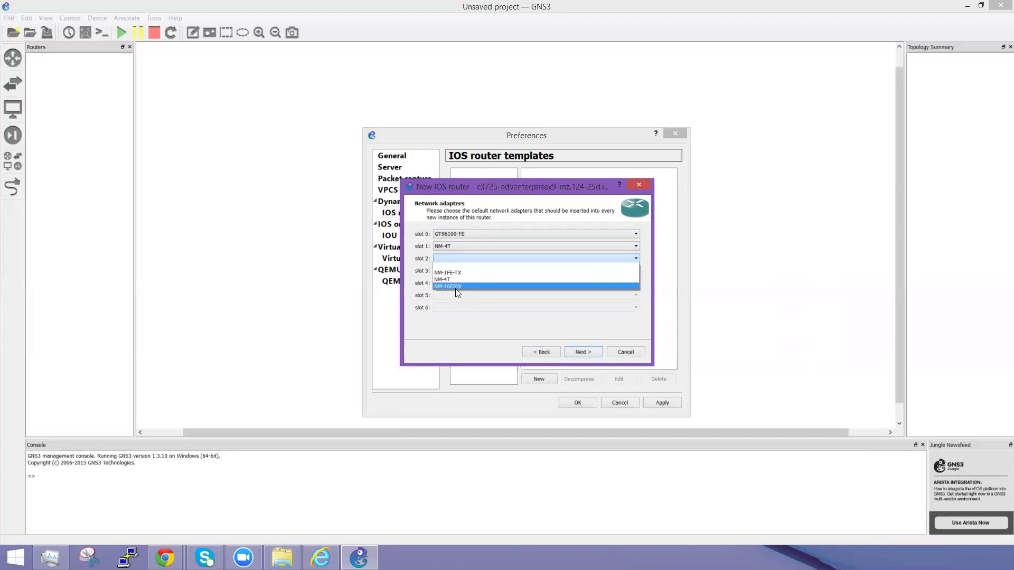
pyautogui.click(468, 287)
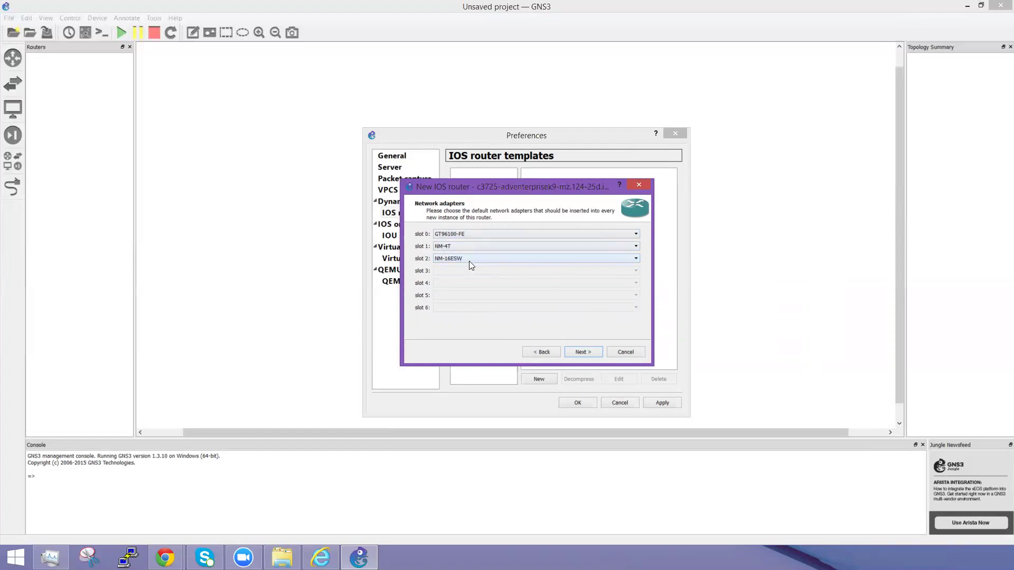
# Step: Put WIC-2T in WIC slot 0 and leave wic 1 empty
pyautogui.click(583, 352)
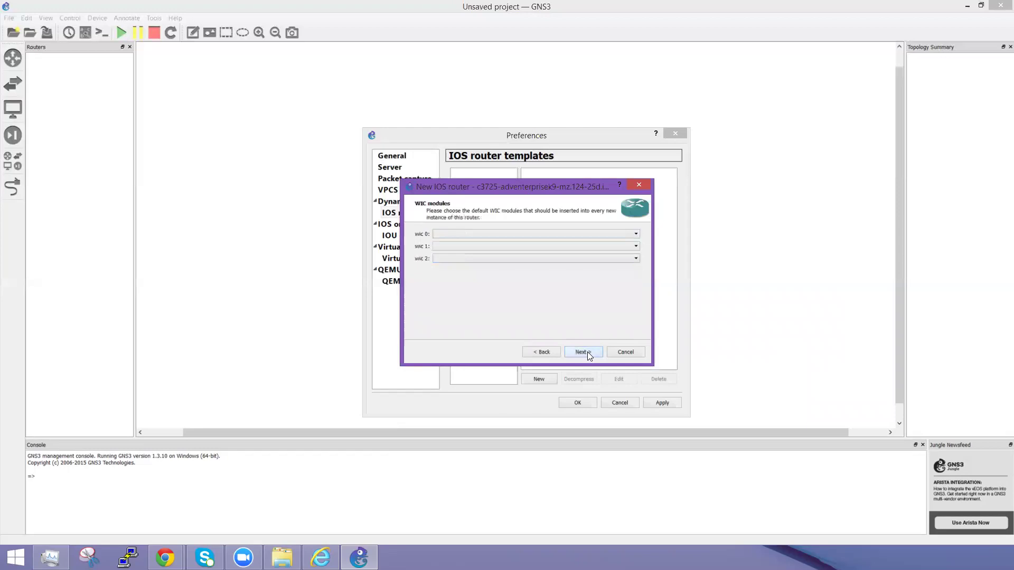
pyautogui.click(477, 233)
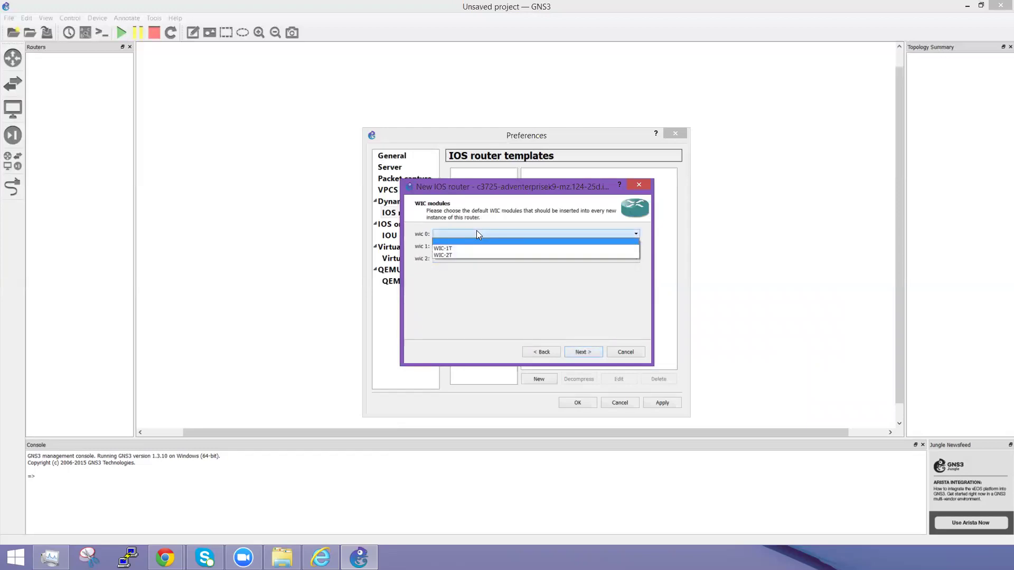
pyautogui.click(454, 256)
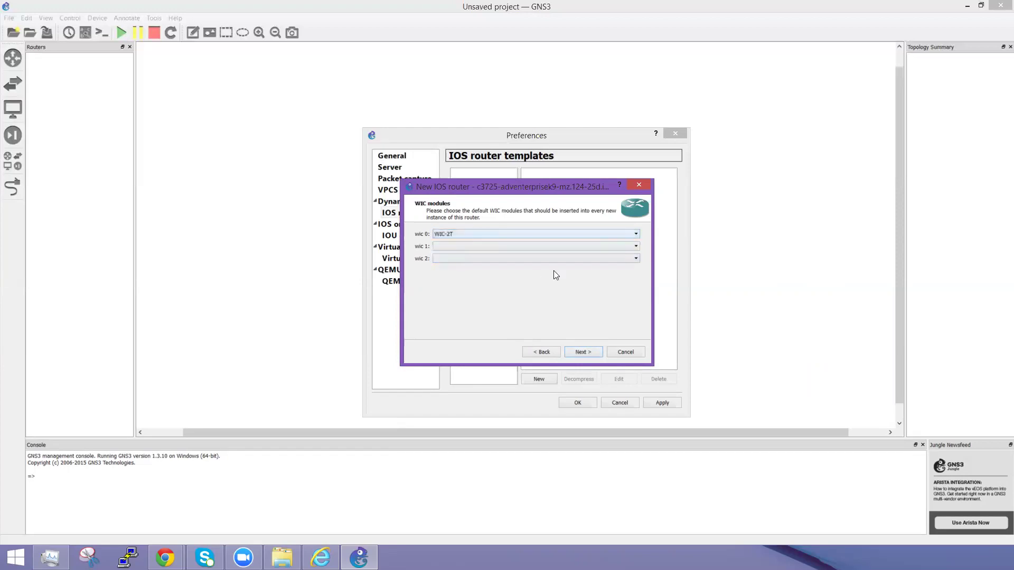
pyautogui.click(536, 246)
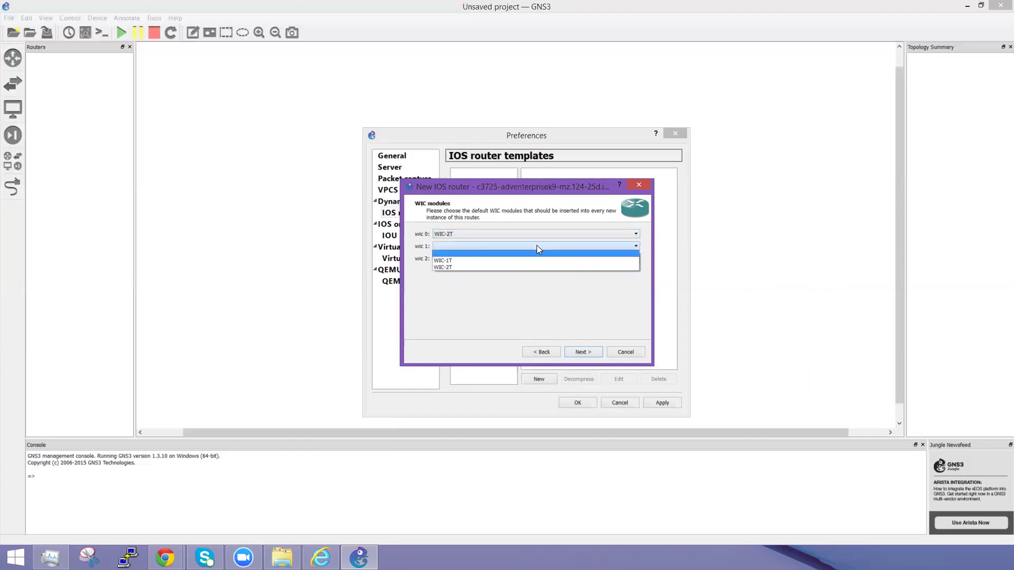
pyautogui.click(537, 246)
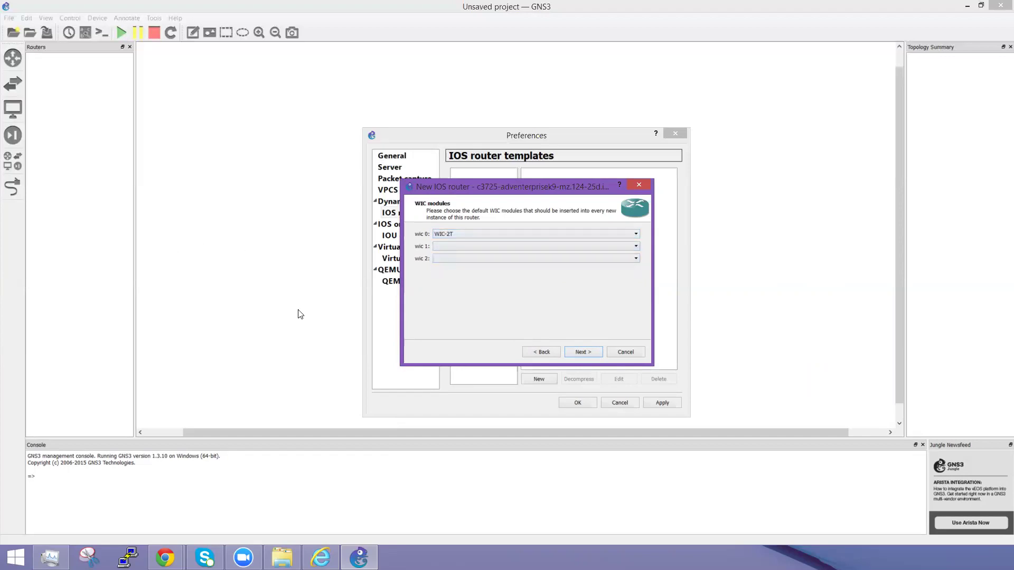
# Step: Copy the Idle-PC value 0x602467a4 and paste it into a new Notepad window
pyautogui.click(585, 353)
pyautogui.click(440, 235)
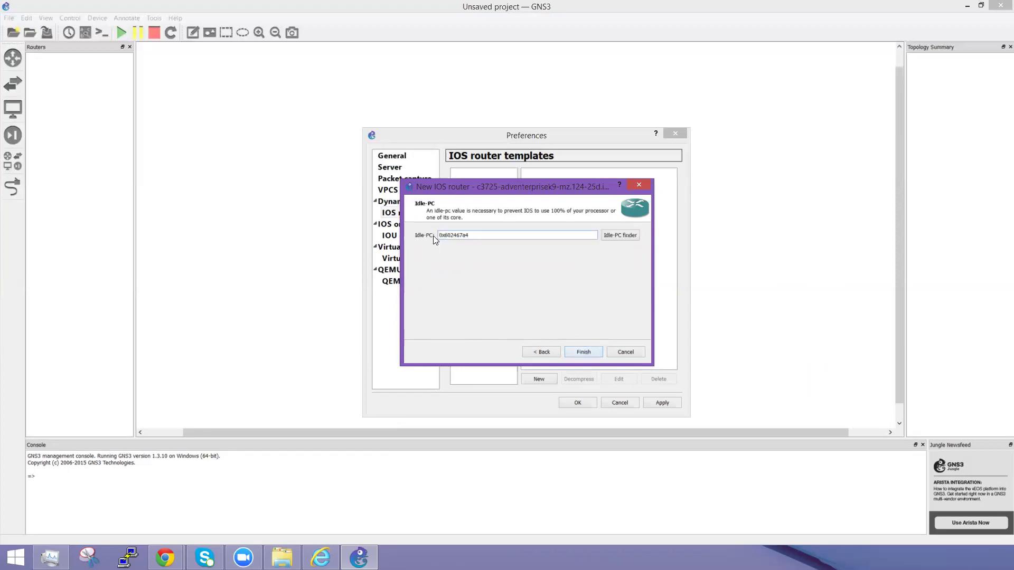
pyautogui.doubleClick(476, 235)
pyautogui.moveTo(475, 235); pyautogui.dragTo(440, 234)
pyautogui.rightClick(453, 234)
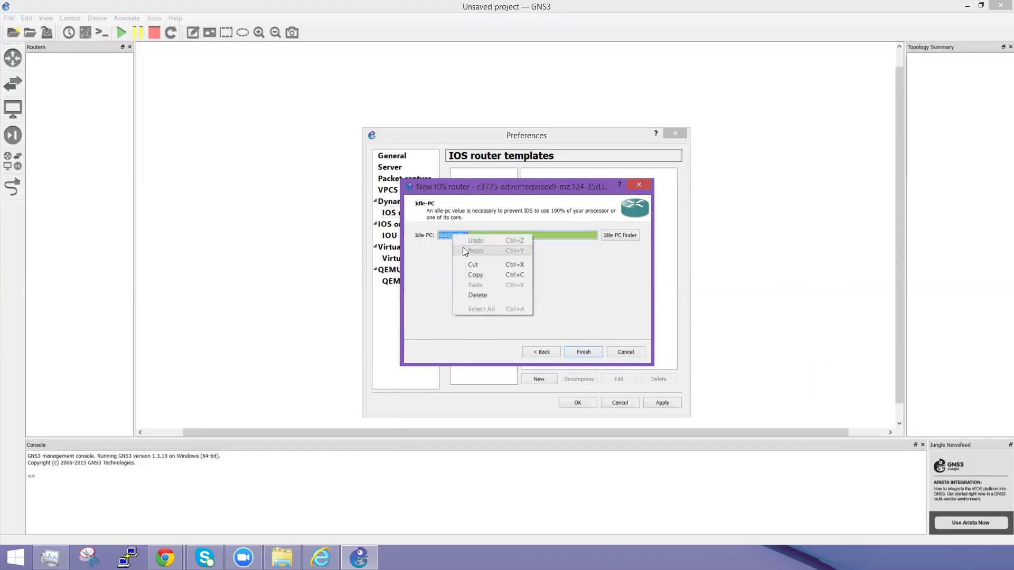
pyautogui.click(478, 276)
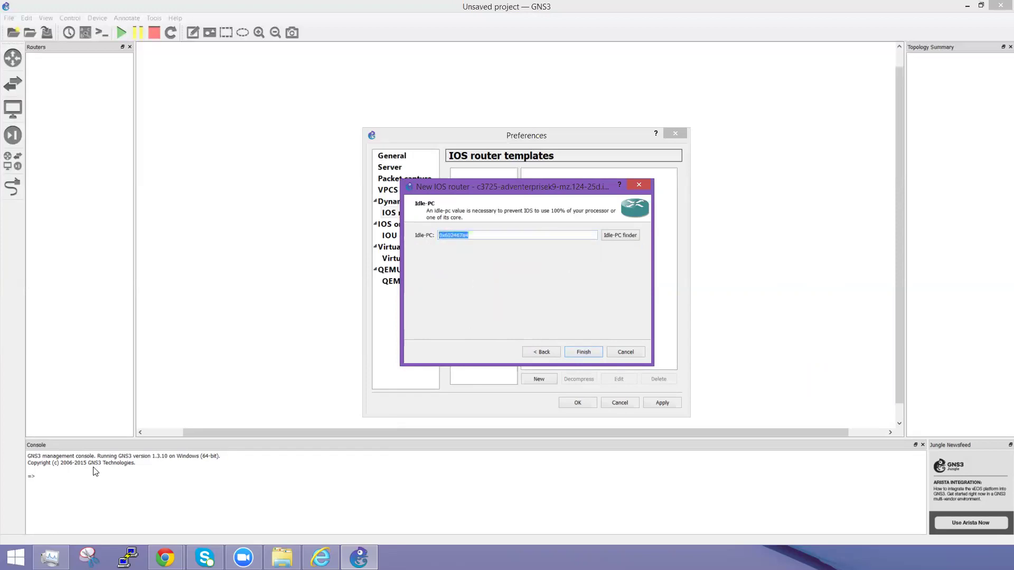
pyautogui.rightClick(16, 558)
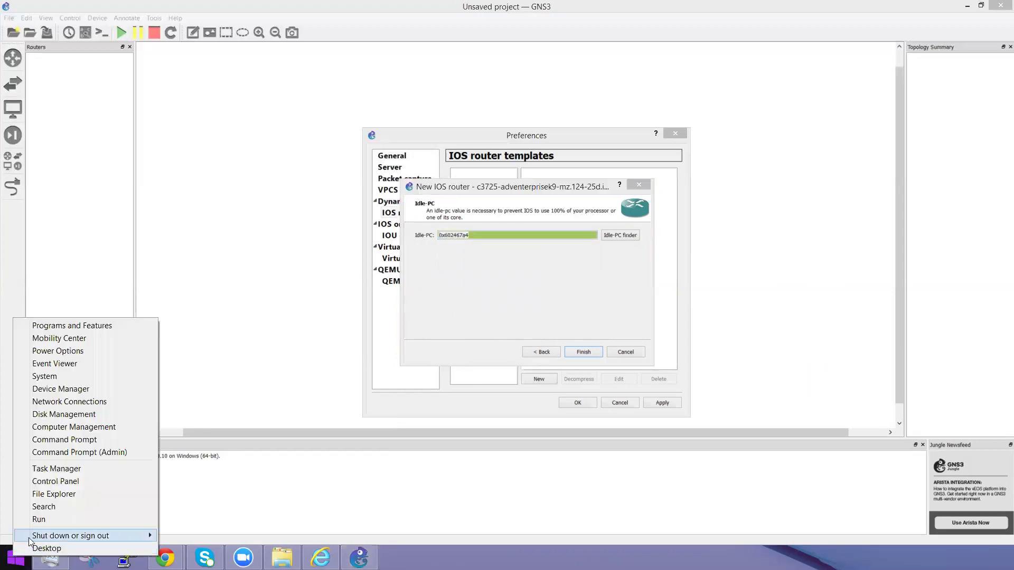
pyautogui.click(46, 522)
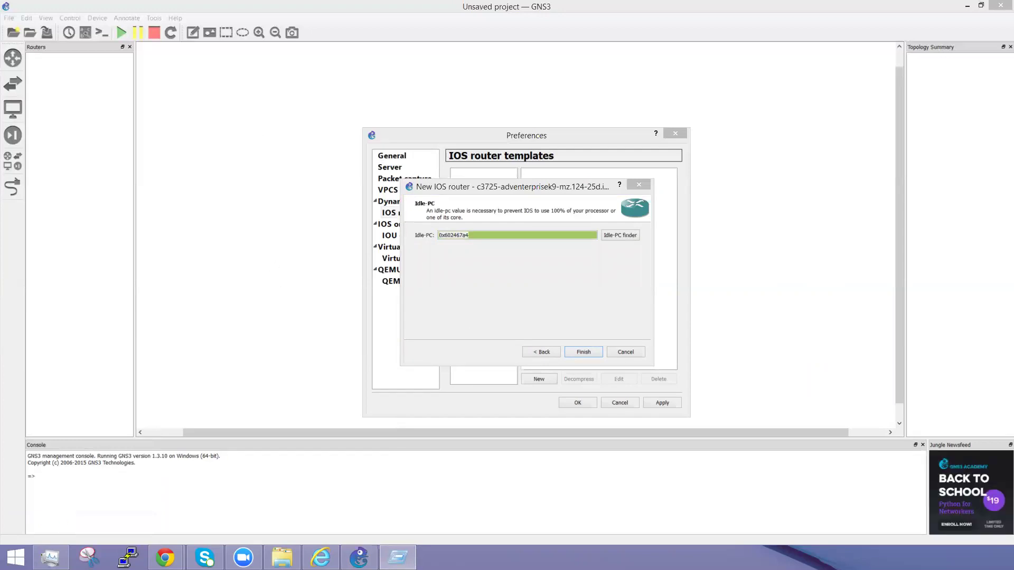
pyautogui.write('notepad')
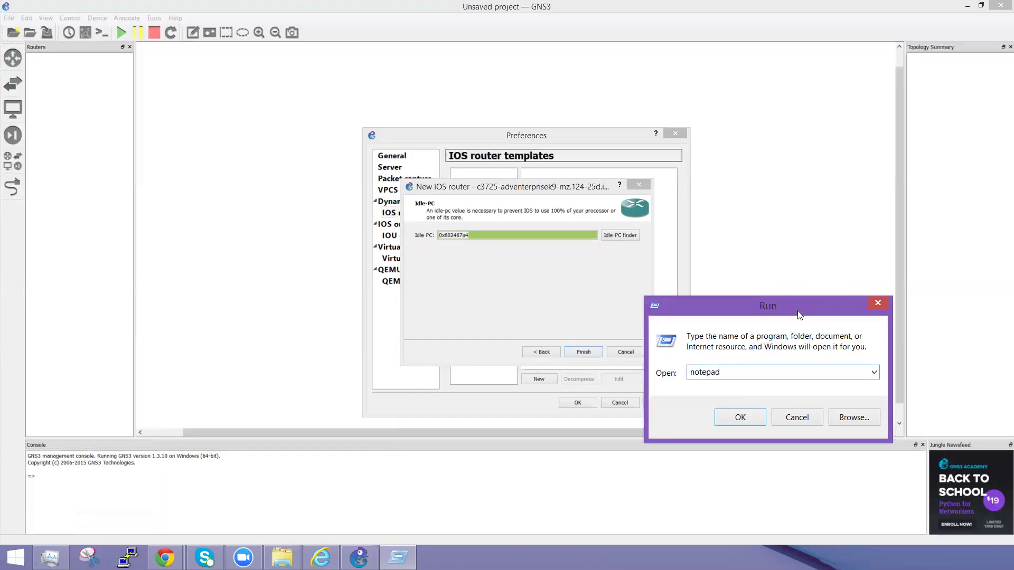
pyautogui.press('Return')
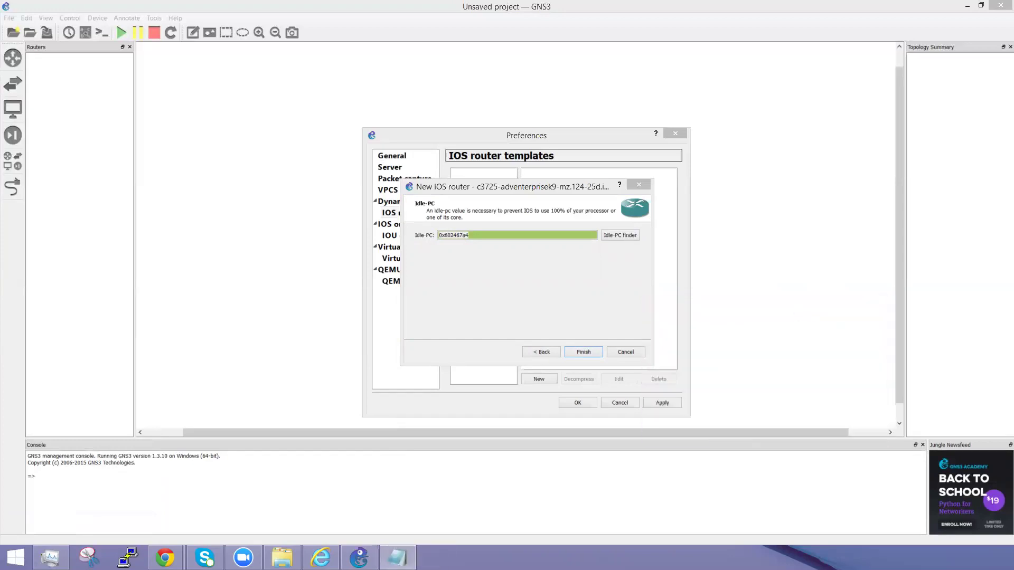
pyautogui.hotkey('ctrl', 'v')
# Step: Finish the c3725 router template and apply and close Preferences
pyautogui.click(297, 202)
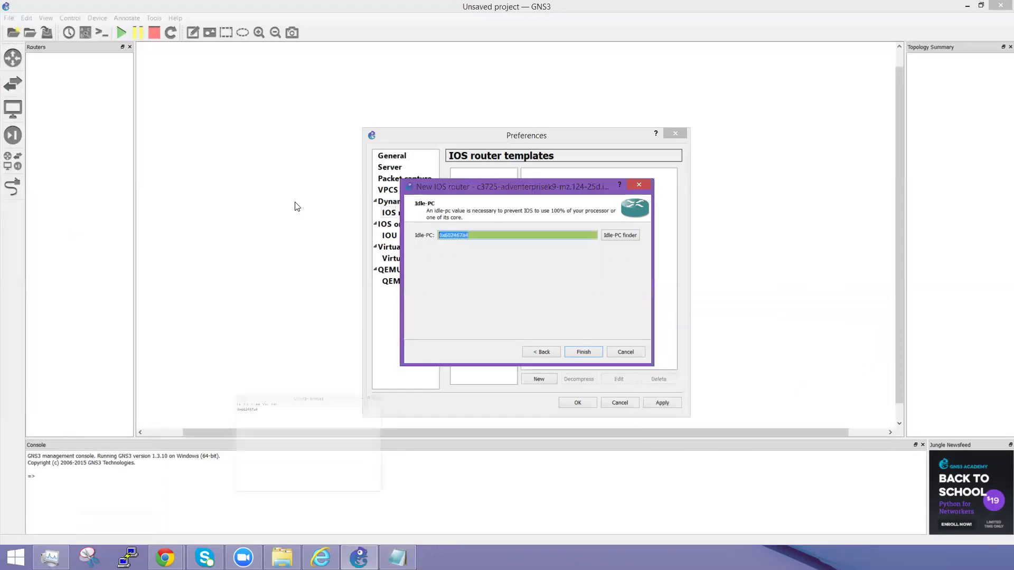
pyautogui.click(584, 353)
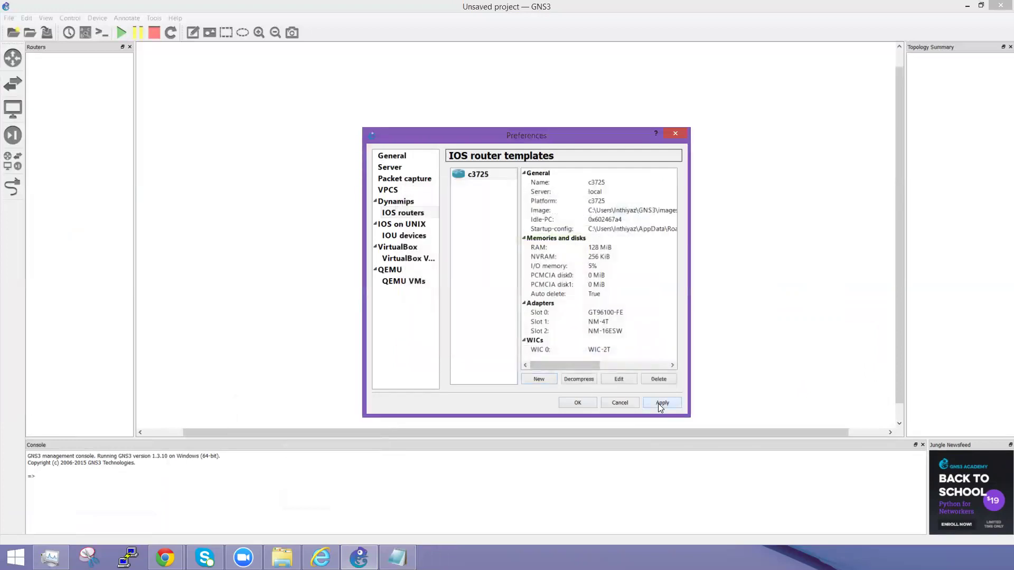
pyautogui.click(578, 403)
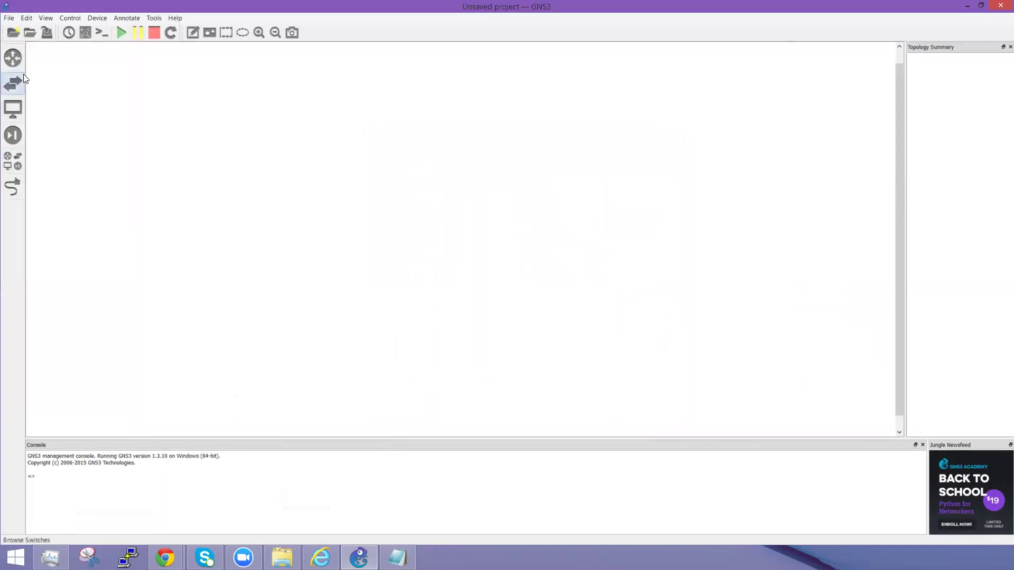
# Step: Show the routers list, narrow its panel, and place the first c3725 router, R1
pyautogui.click(13, 58)
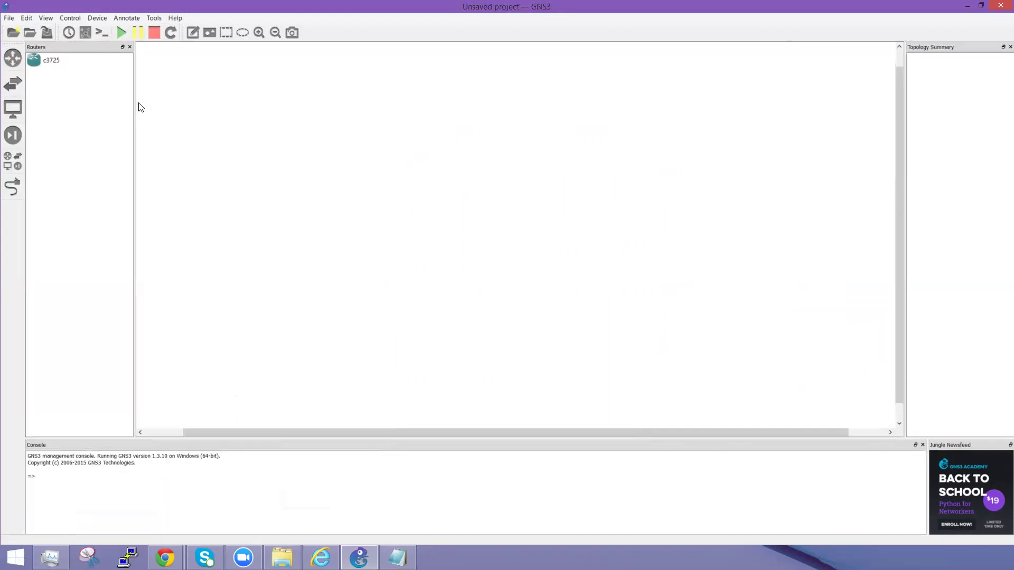
pyautogui.moveTo(135, 104); pyautogui.dragTo(77, 108)
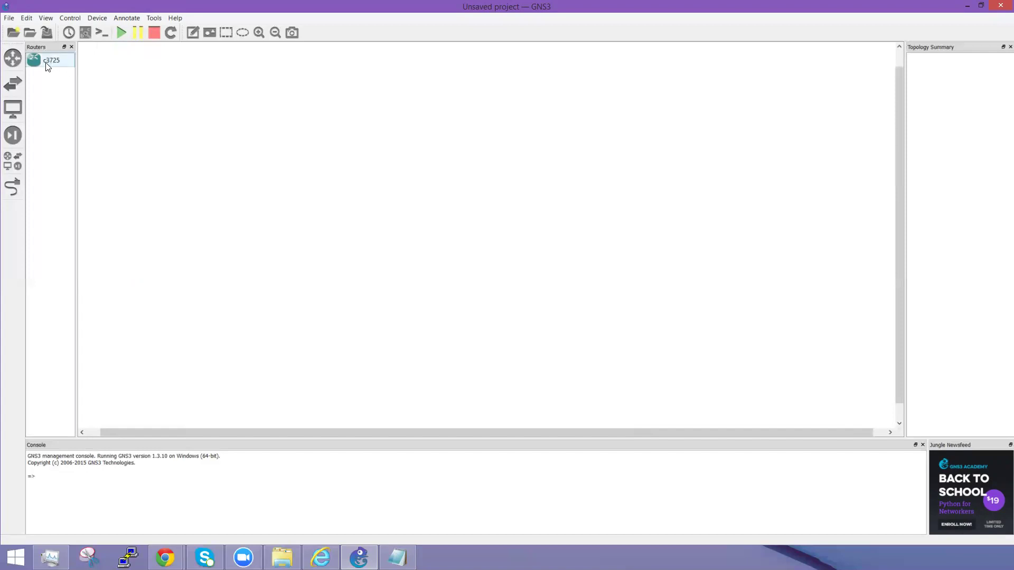
pyautogui.moveTo(42, 62); pyautogui.dragTo(176, 94)
pyautogui.moveTo(286, 144); pyautogui.dragTo(286, 144)
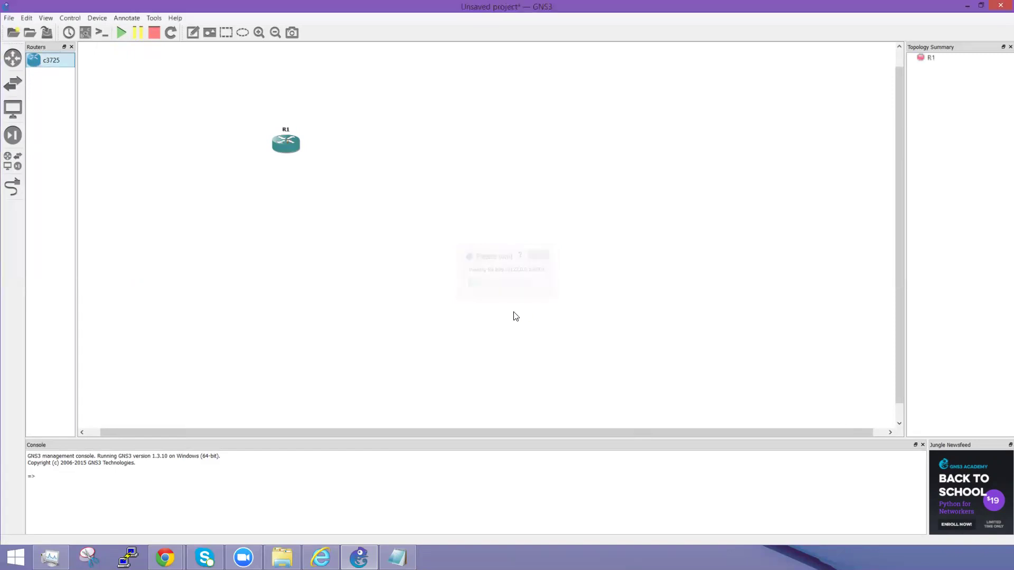
# Step: Place routers R2–R6 in two rows beside and below R1
pyautogui.moveTo(468, 143); pyautogui.dragTo(469, 151)
pyautogui.moveTo(51, 60); pyautogui.dragTo(49, 59)
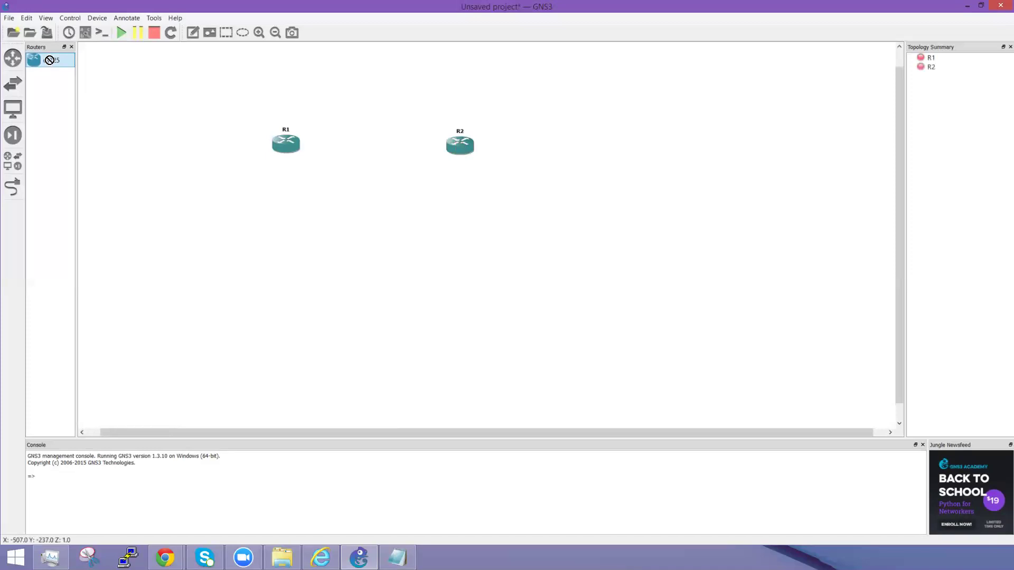
pyautogui.moveTo(301, 254); pyautogui.dragTo(301, 256)
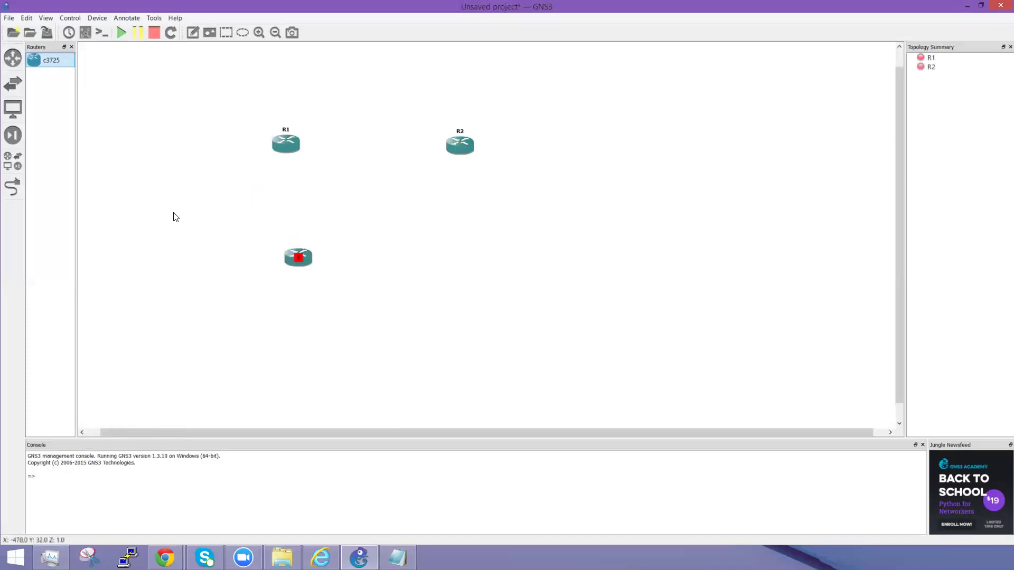
pyautogui.moveTo(51, 61); pyautogui.dragTo(306, 135)
pyautogui.moveTo(495, 274); pyautogui.dragTo(471, 270)
pyautogui.moveTo(32, 57); pyautogui.dragTo(581, 186)
pyautogui.moveTo(612, 150); pyautogui.dragTo(616, 153)
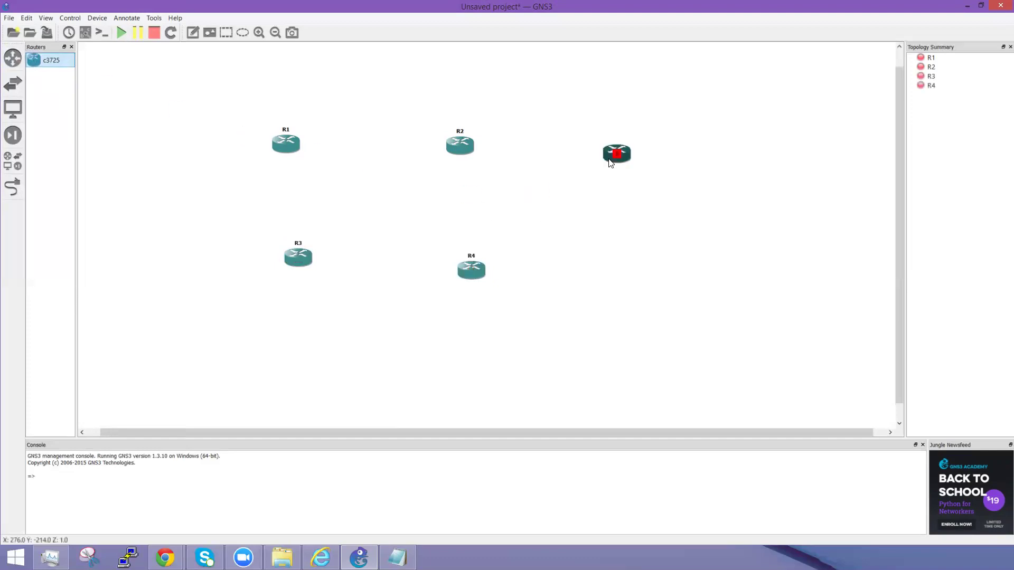
pyautogui.moveTo(547, 224); pyautogui.dragTo(631, 280)
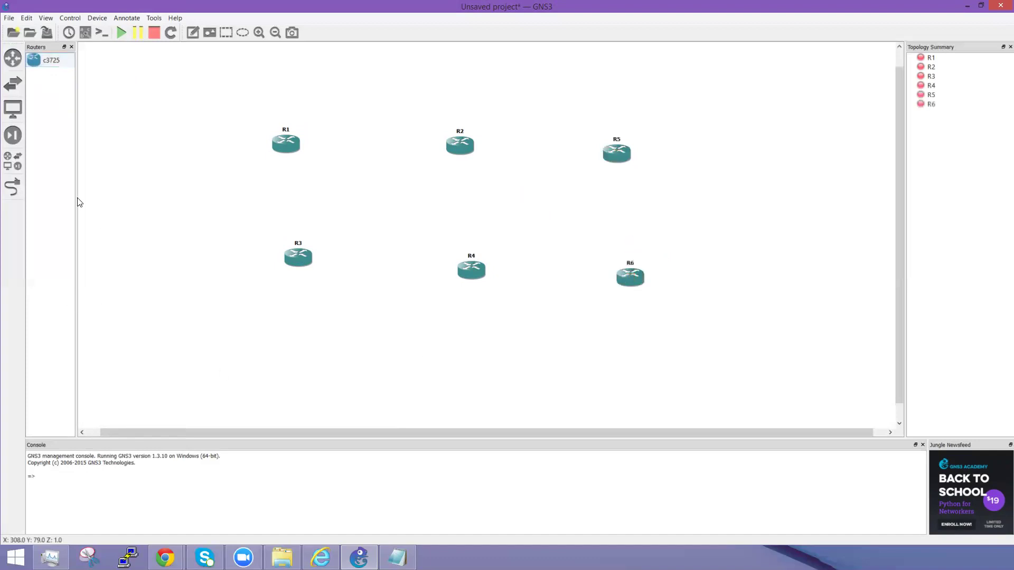
# Step: Link R3 to R1 on FastEthernet0/0 and R1 to R2 on FastEthernet0/1
pyautogui.click(13, 187)
pyautogui.click(298, 250)
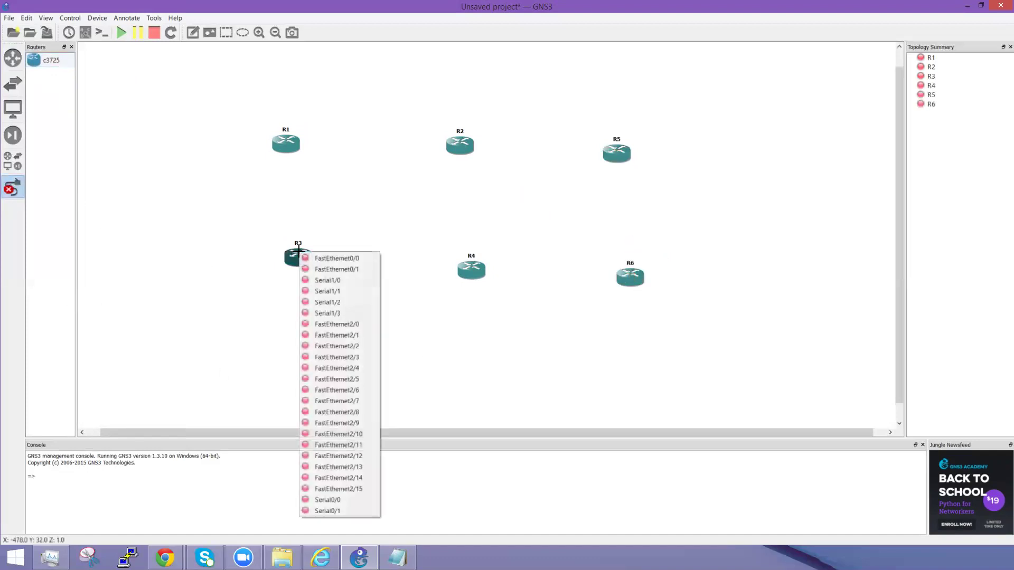
pyautogui.click(328, 259)
pyautogui.click(285, 144)
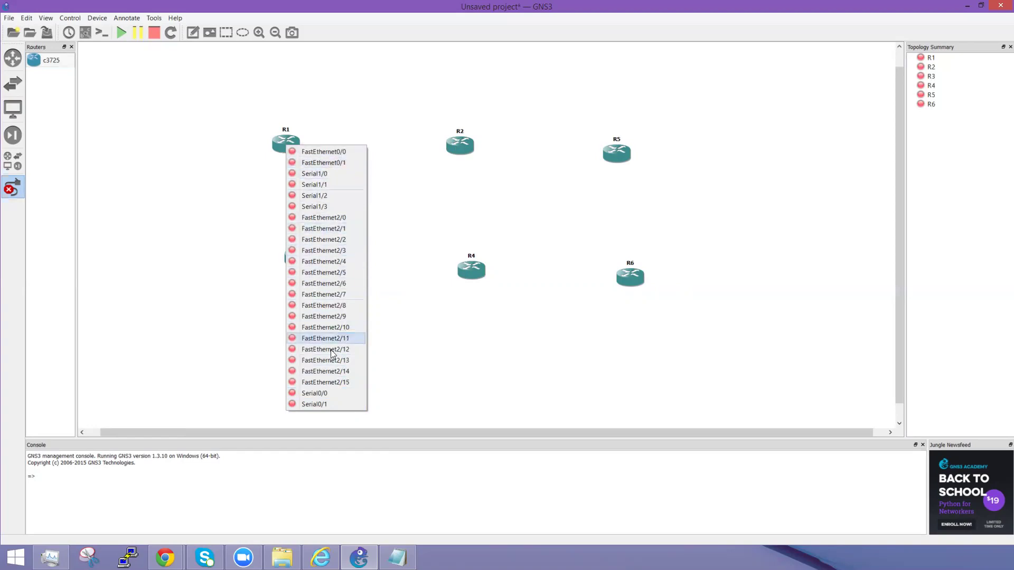
pyautogui.click(306, 174)
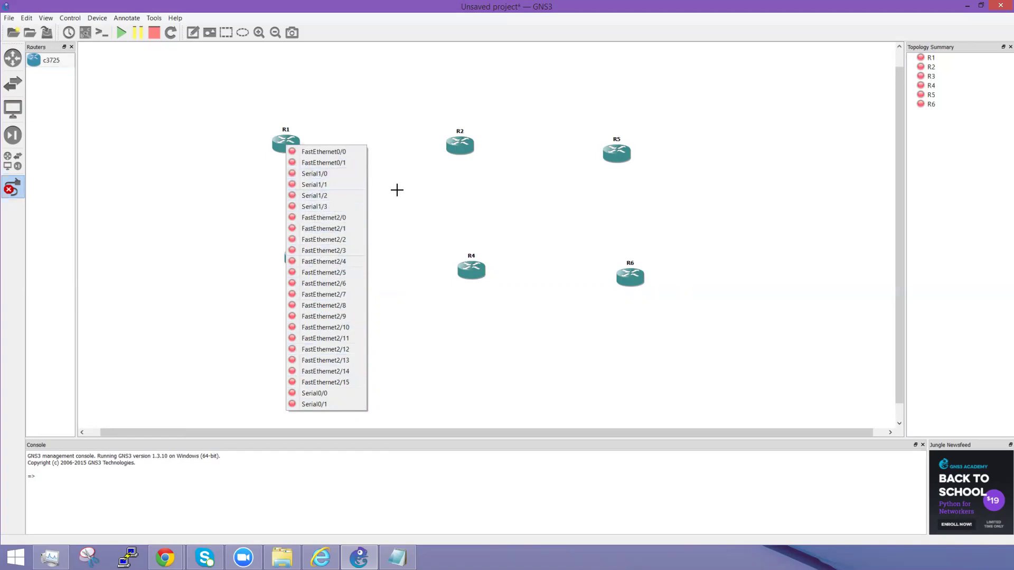
pyautogui.click(289, 145)
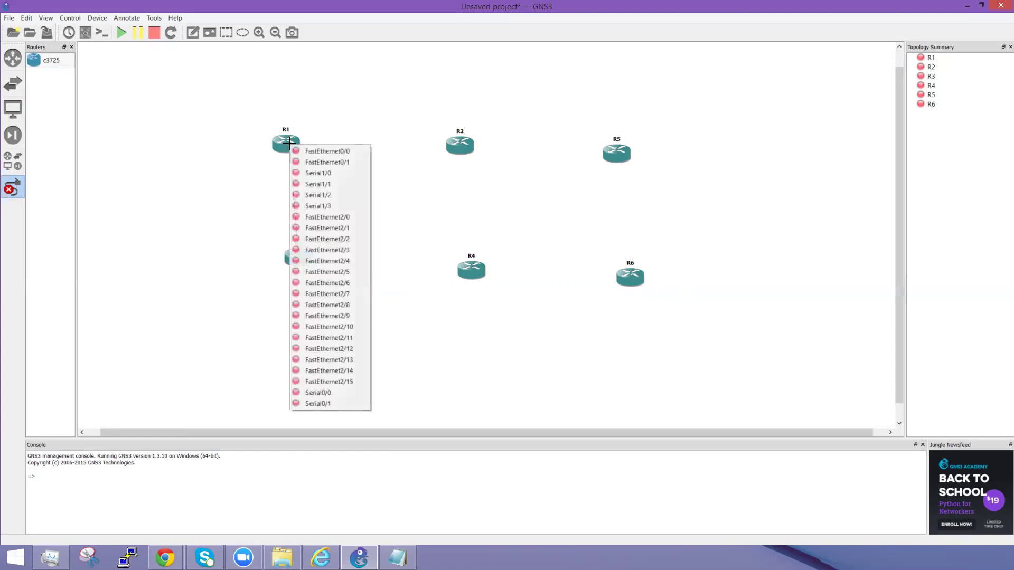
pyautogui.click(328, 153)
pyautogui.click(289, 143)
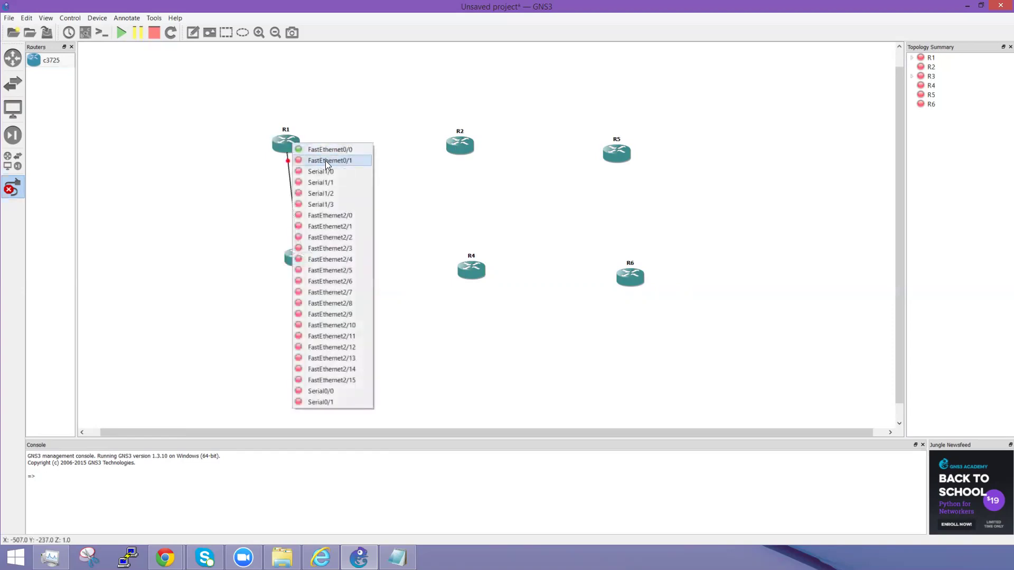
pyautogui.click(325, 162)
pyautogui.click(459, 144)
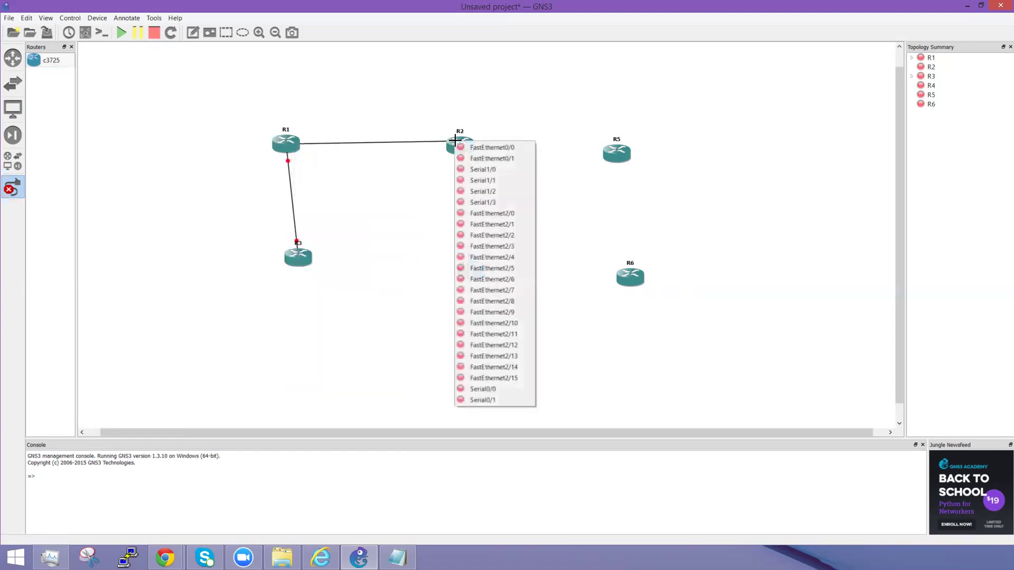
pyautogui.click(488, 158)
# Step: Link R2 to R5, R5 to R6 and R6 to R4 using FastEthernet interfaces
pyautogui.click(464, 143)
pyautogui.click(488, 147)
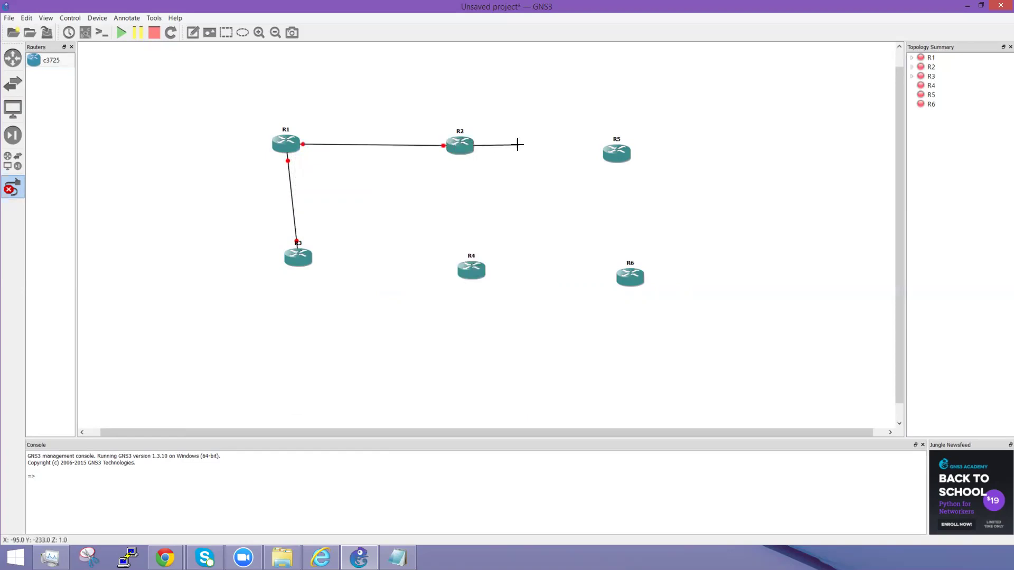
pyautogui.click(614, 148)
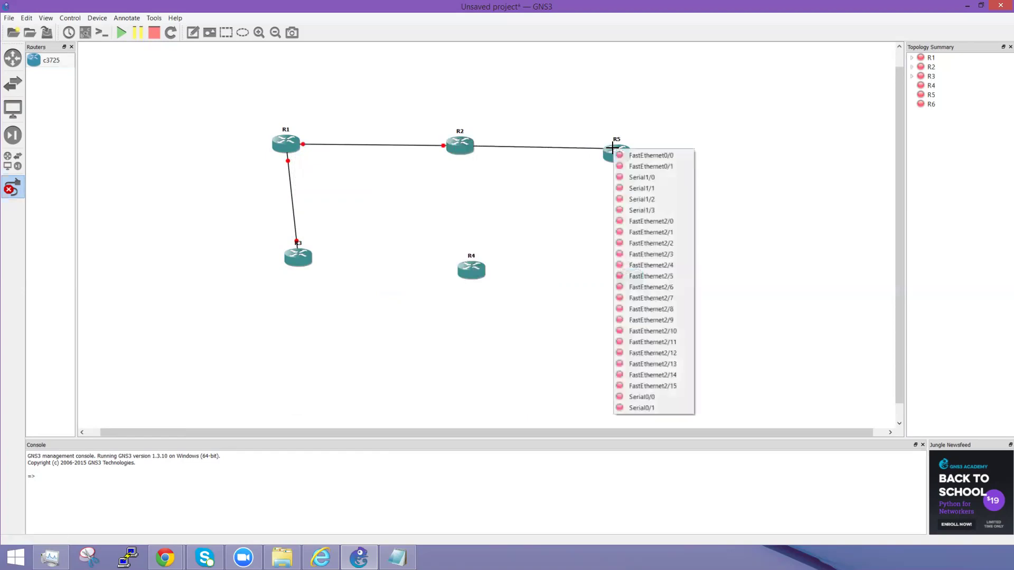
pyautogui.click(634, 164)
pyautogui.click(620, 158)
pyautogui.click(643, 163)
pyautogui.click(634, 277)
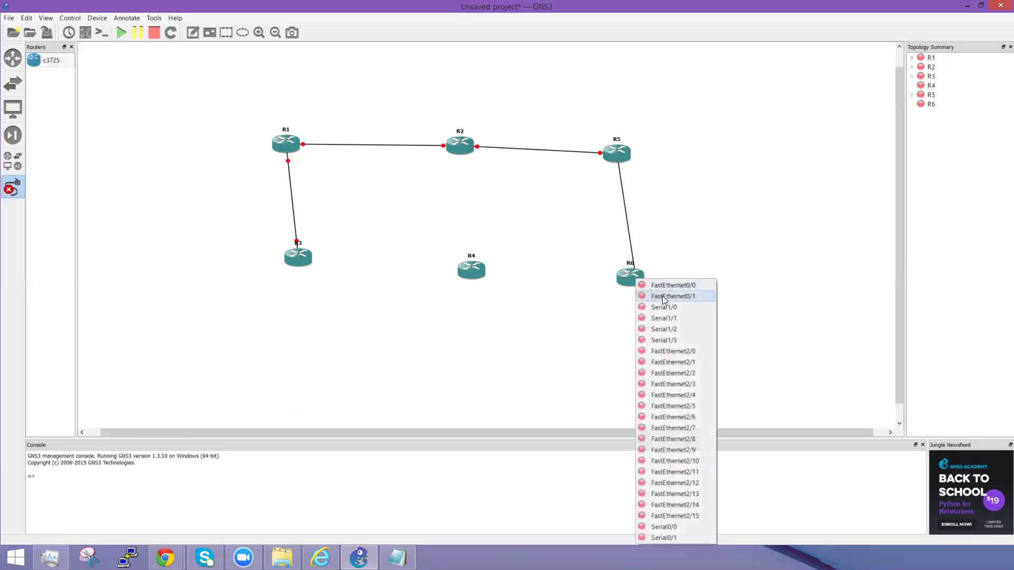
pyautogui.click(663, 298)
pyautogui.click(630, 276)
pyautogui.click(660, 280)
pyautogui.click(474, 273)
pyautogui.click(487, 281)
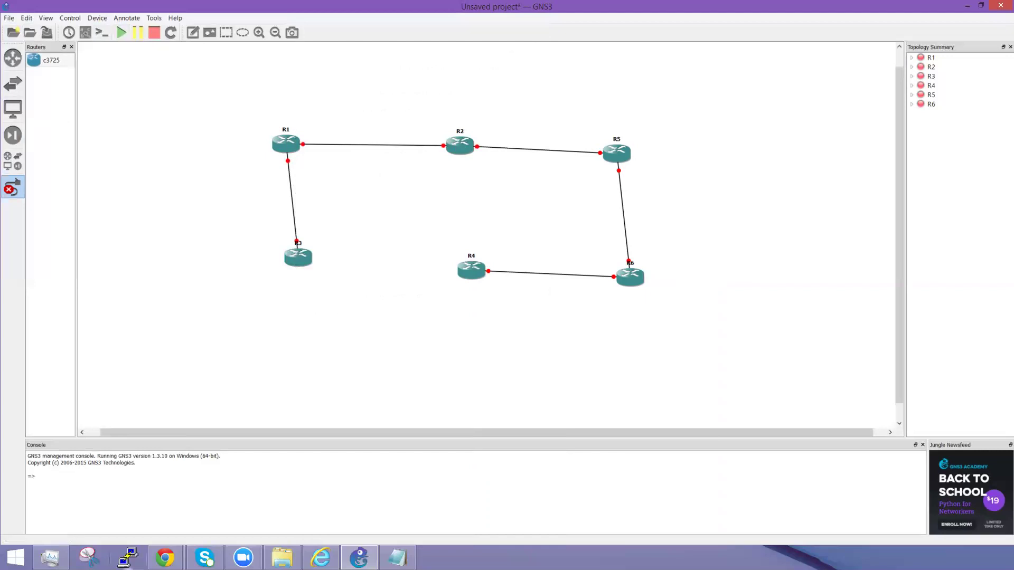
pyautogui.click(50, 558)
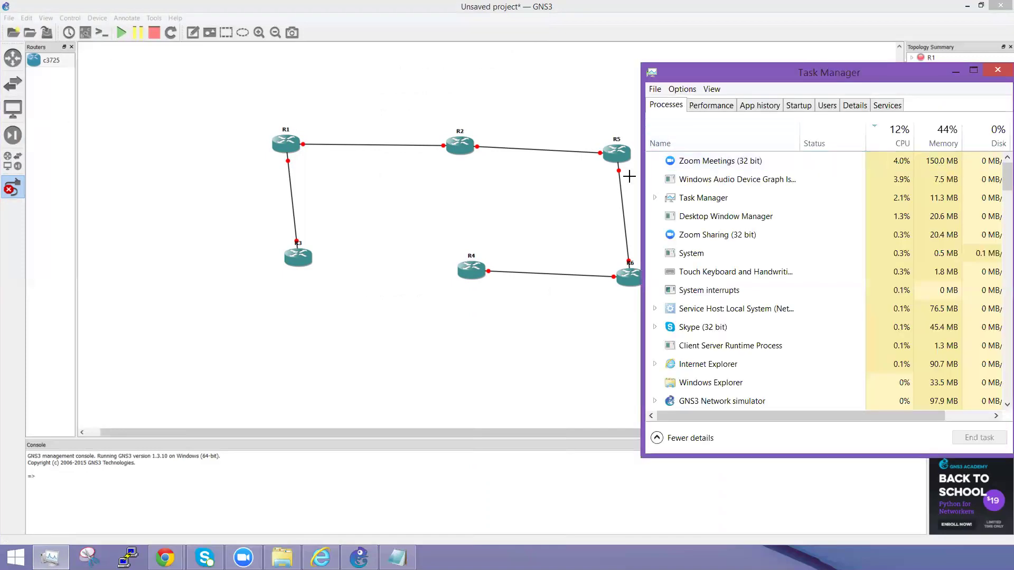
# Step: Narrow the Task Manager window and shift it slightly left beside GNS3
pyautogui.moveTo(644, 176); pyautogui.dragTo(678, 177)
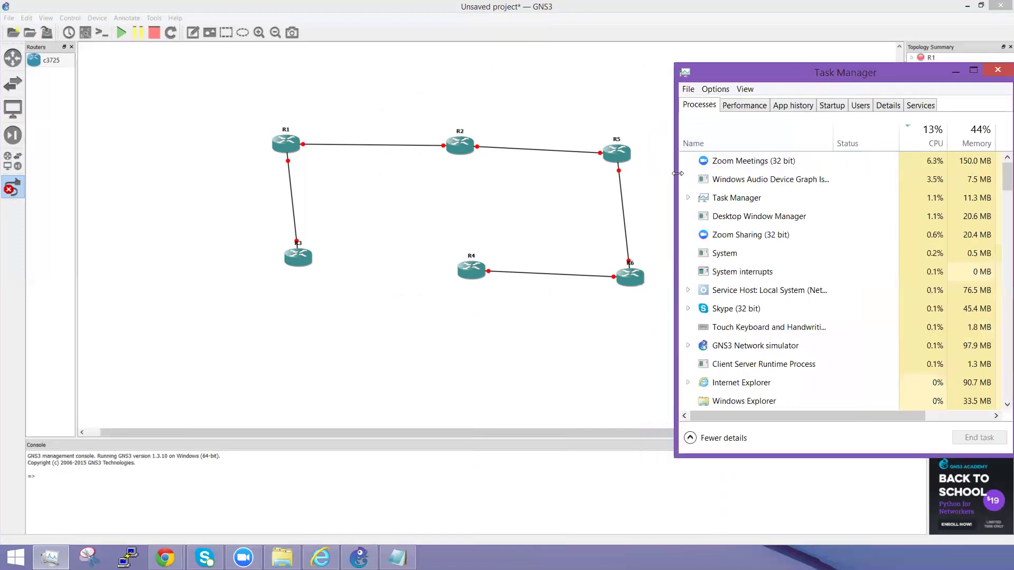
pyautogui.moveTo(874, 78); pyautogui.dragTo(866, 78)
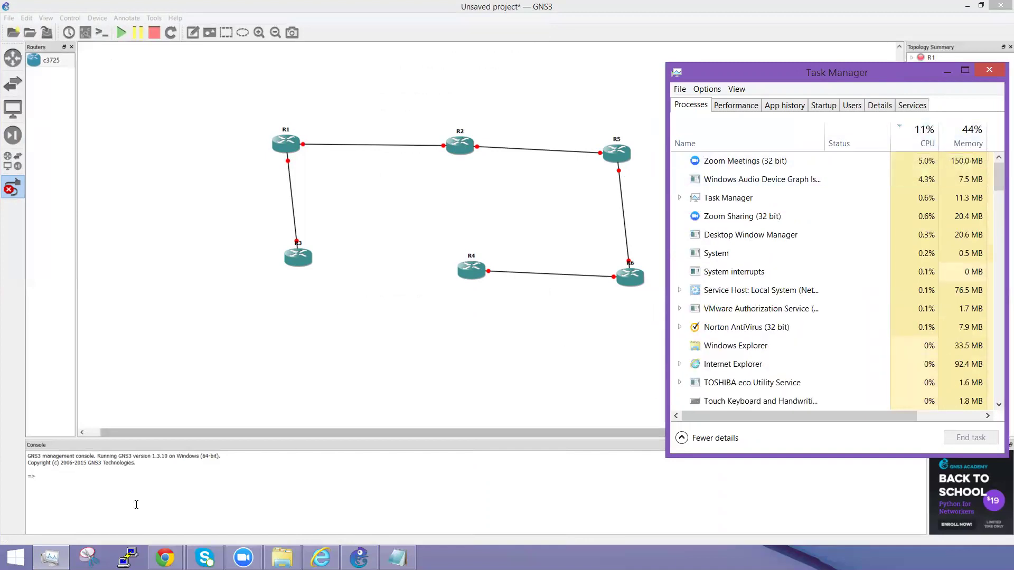
pyautogui.click(165, 558)
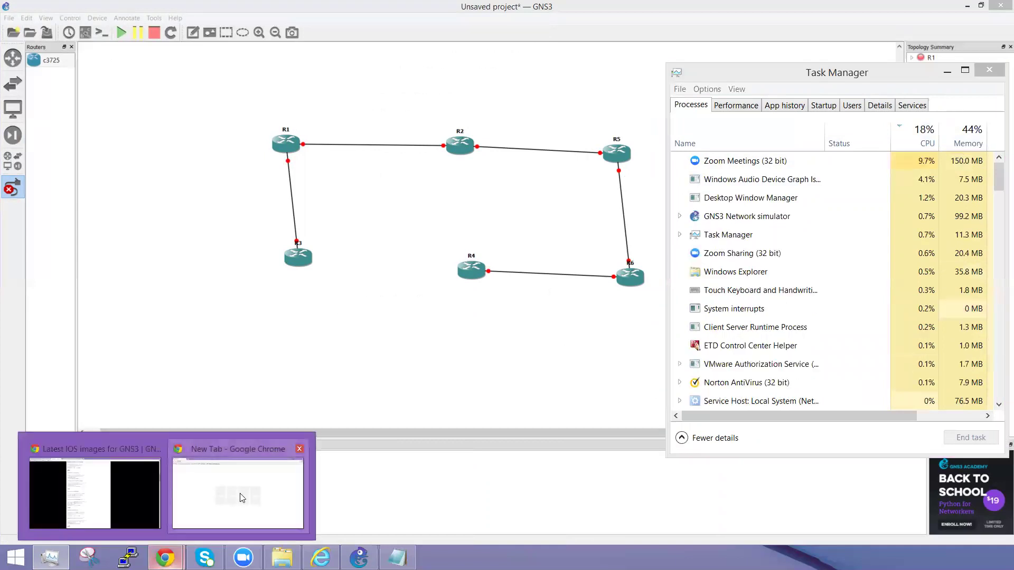
# Step: Close the blank Chrome window and the VirtualBox, Yahoo, IOS images and FAQ tabs, then minimise Chrome
pyautogui.moveTo(292, 468)
pyautogui.click(299, 450)
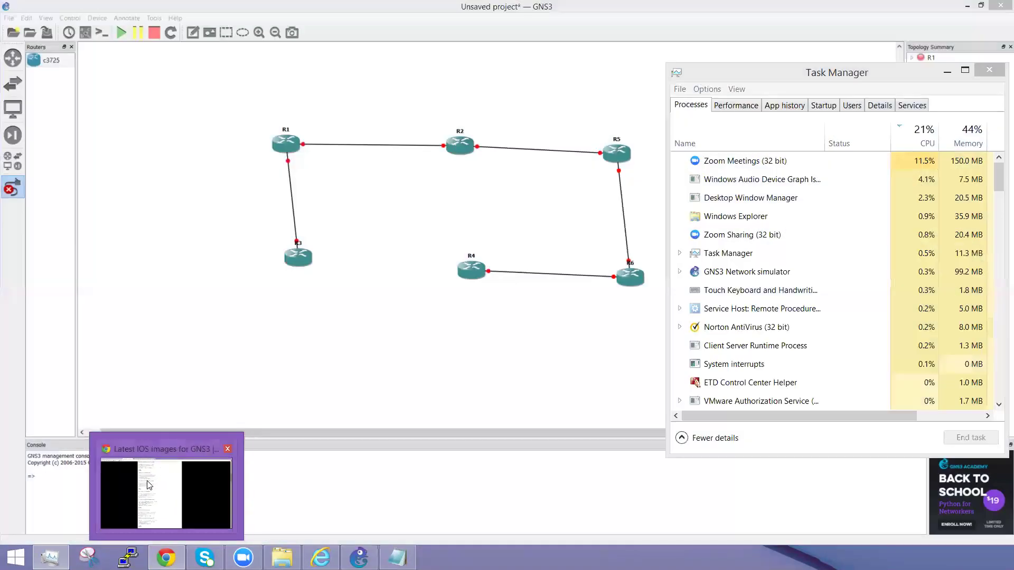
pyautogui.click(189, 498)
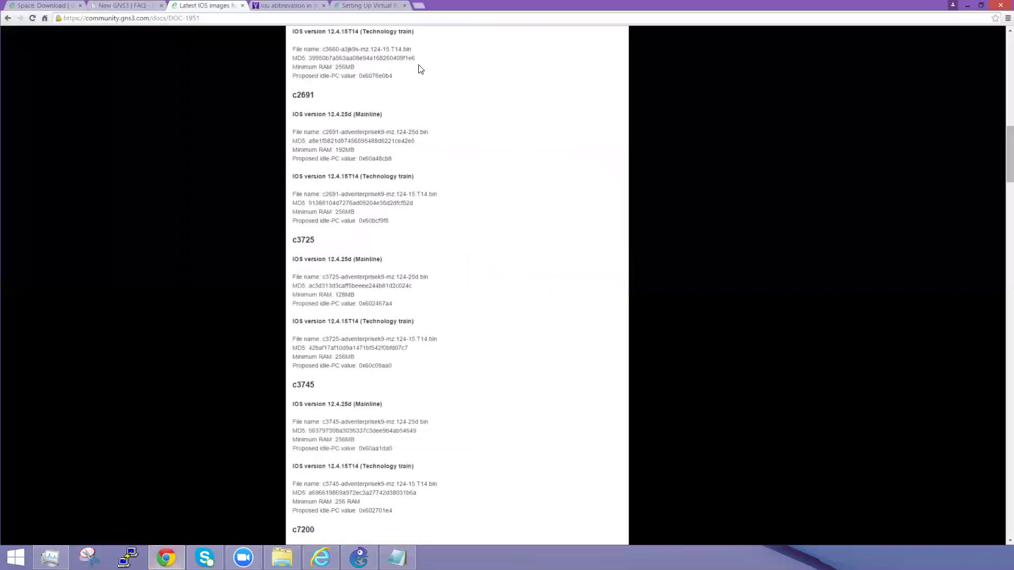
pyautogui.click(391, 6)
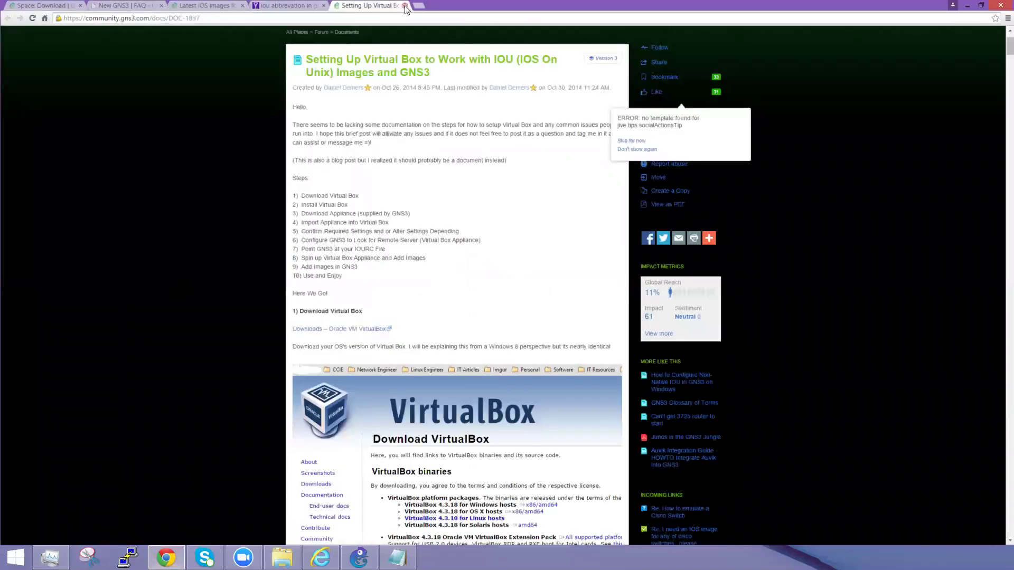
pyautogui.click(406, 6)
pyautogui.click(324, 6)
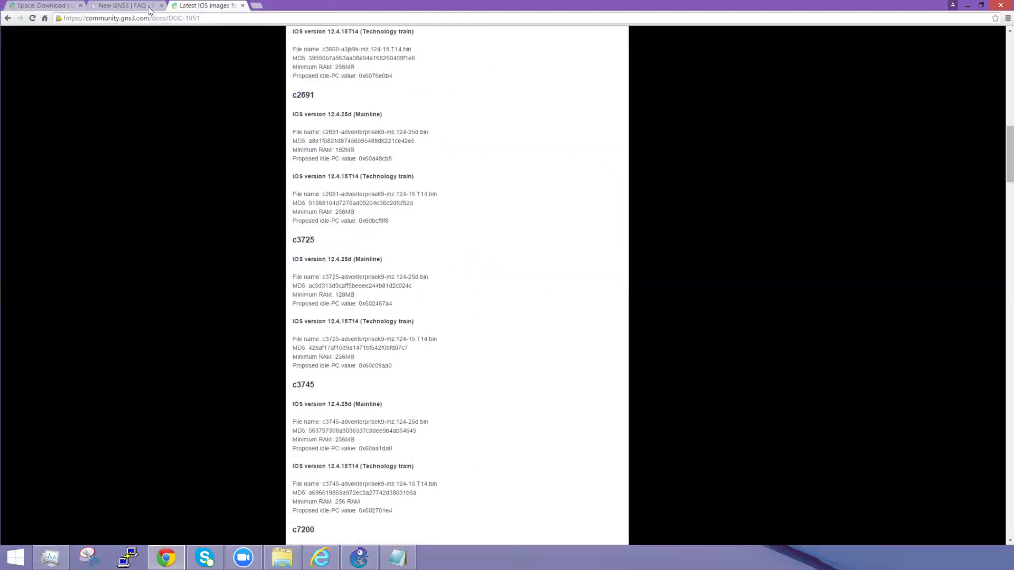
pyautogui.click(243, 6)
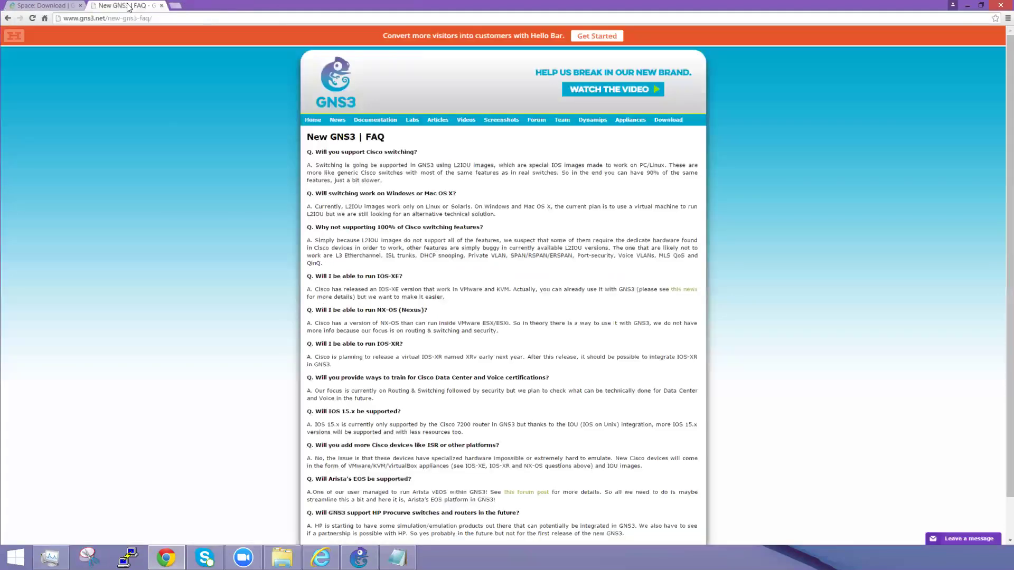
pyautogui.click(162, 6)
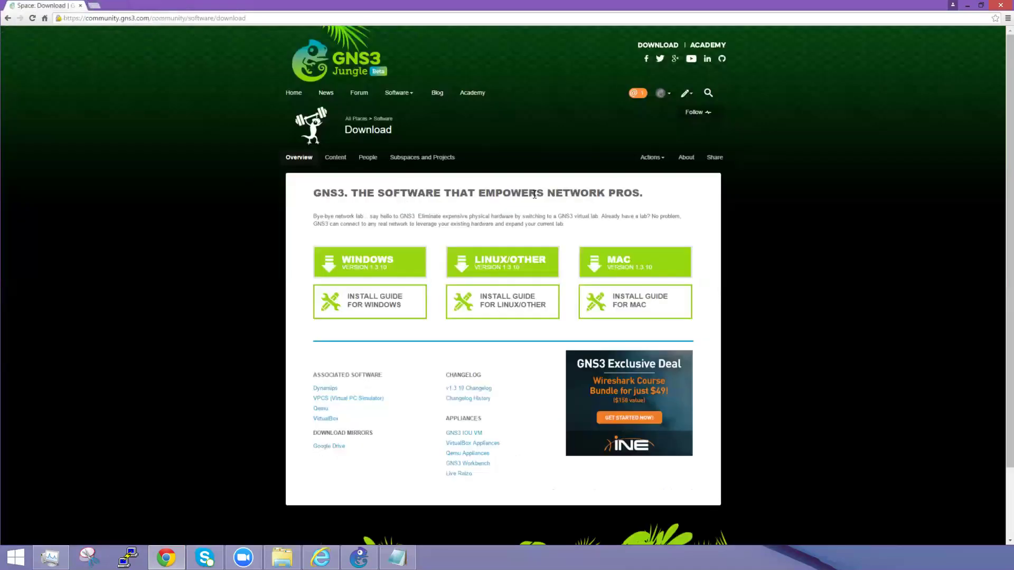
pyautogui.click(167, 558)
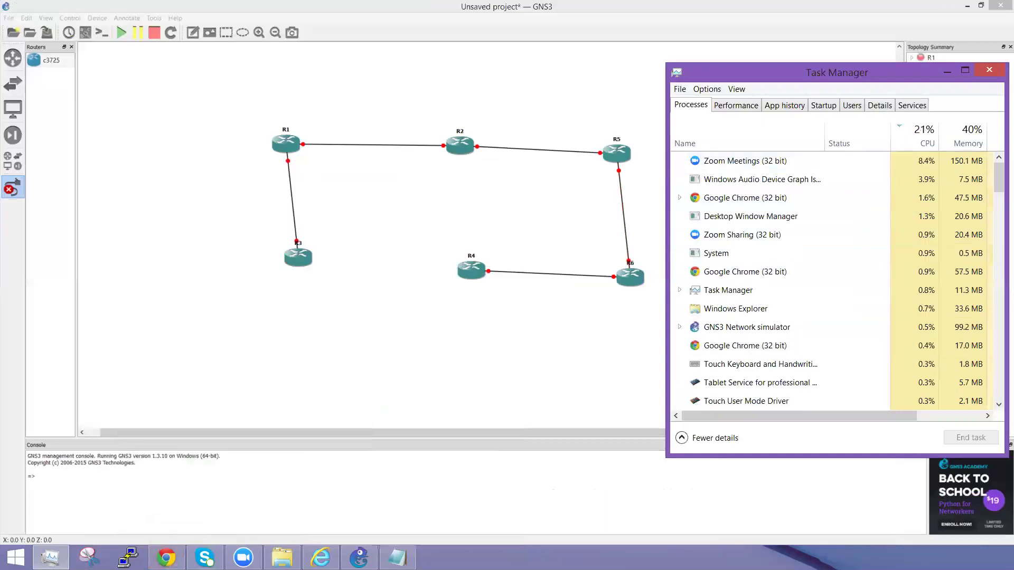
pyautogui.moveTo(999, 173); pyautogui.dragTo(999, 142)
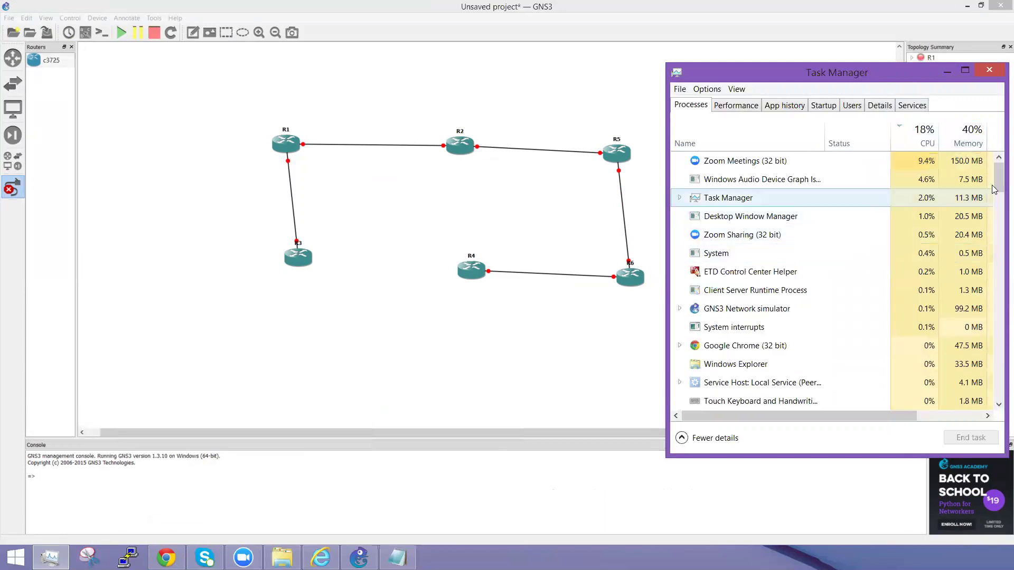
pyautogui.moveTo(999, 172); pyautogui.dragTo(998, 135)
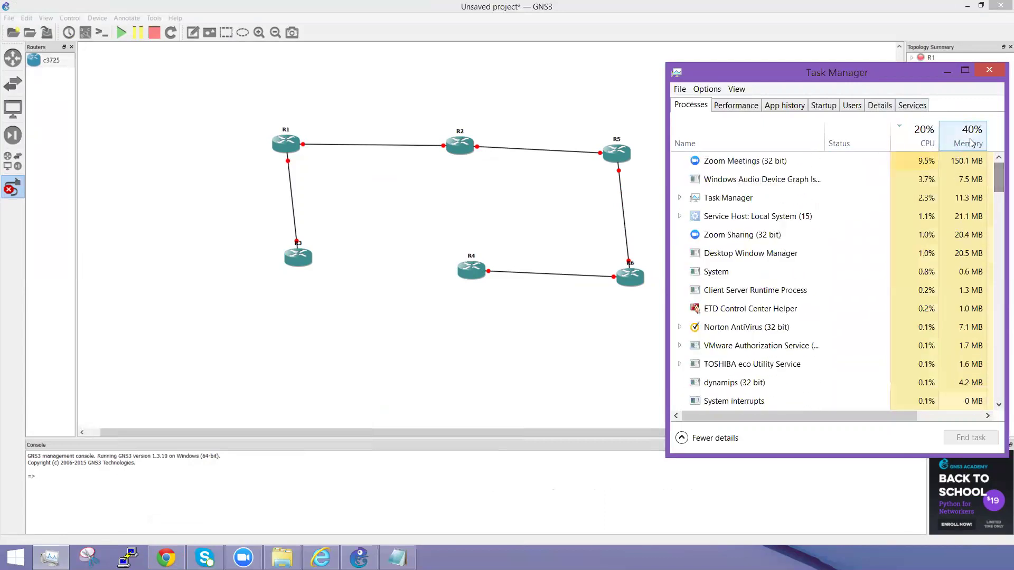
pyautogui.click(321, 557)
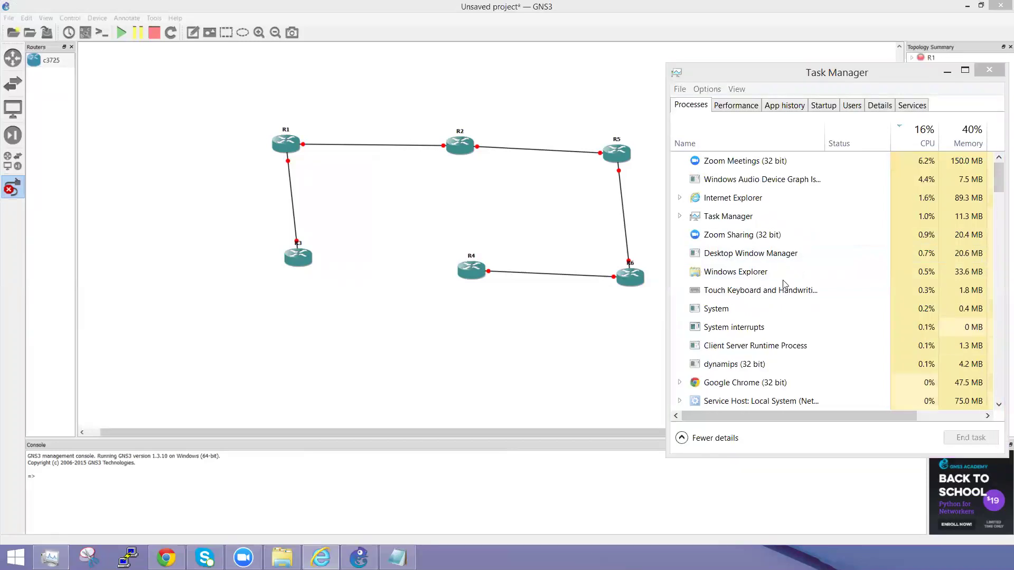
pyautogui.click(166, 558)
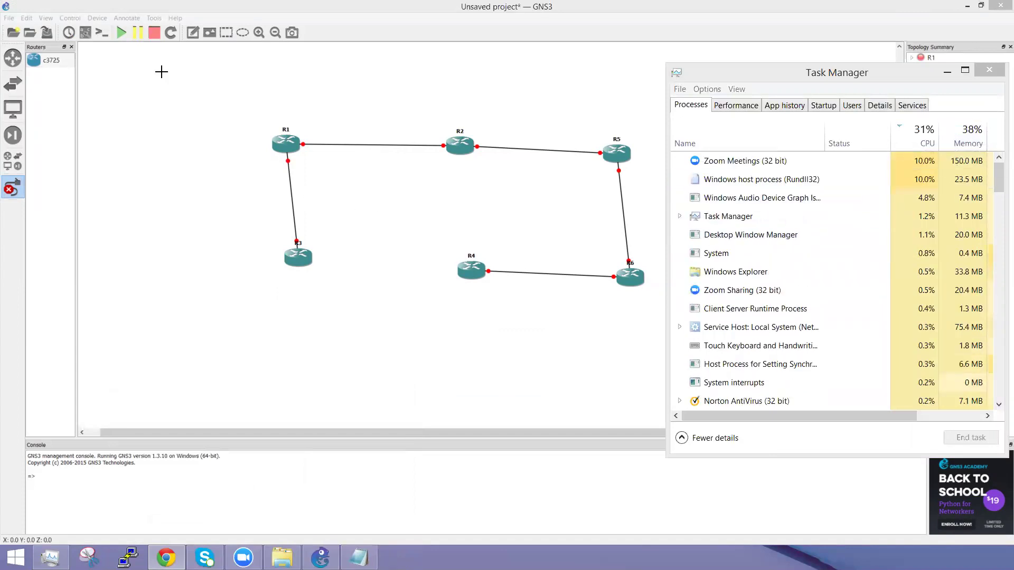
# Step: Start all six routers and watch the dynamips processes' CPU use in Task Manager
pyautogui.click(122, 34)
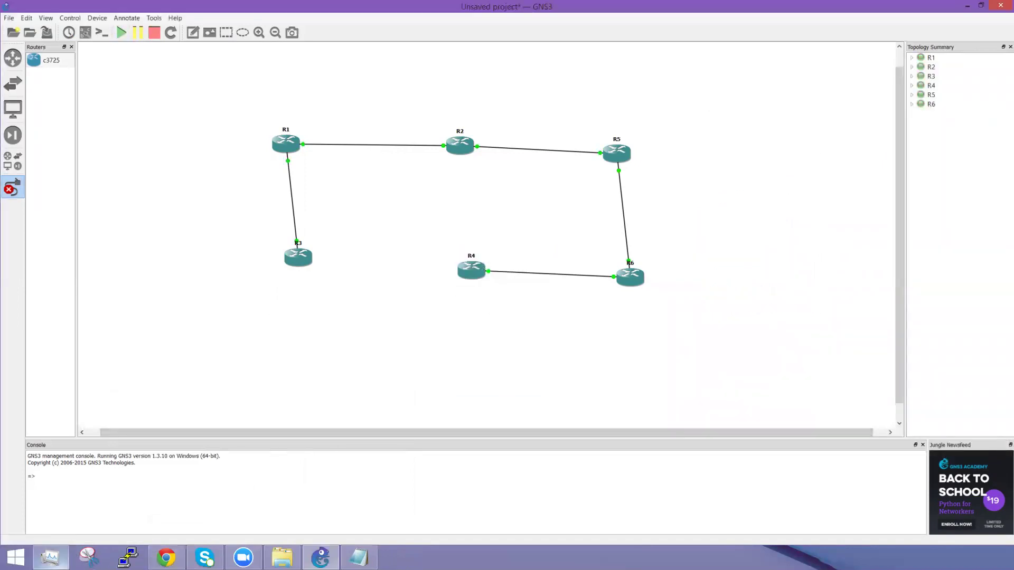
pyautogui.hotkey('alt', 'Tab')
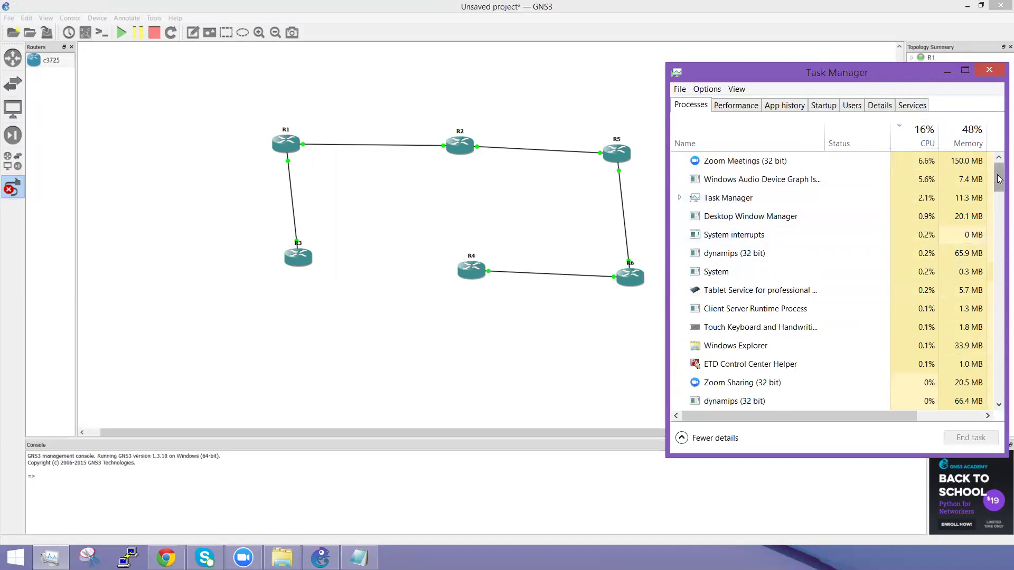
pyautogui.scroll(-7, 1000, 197)
pyautogui.scroll(7, 998, 185)
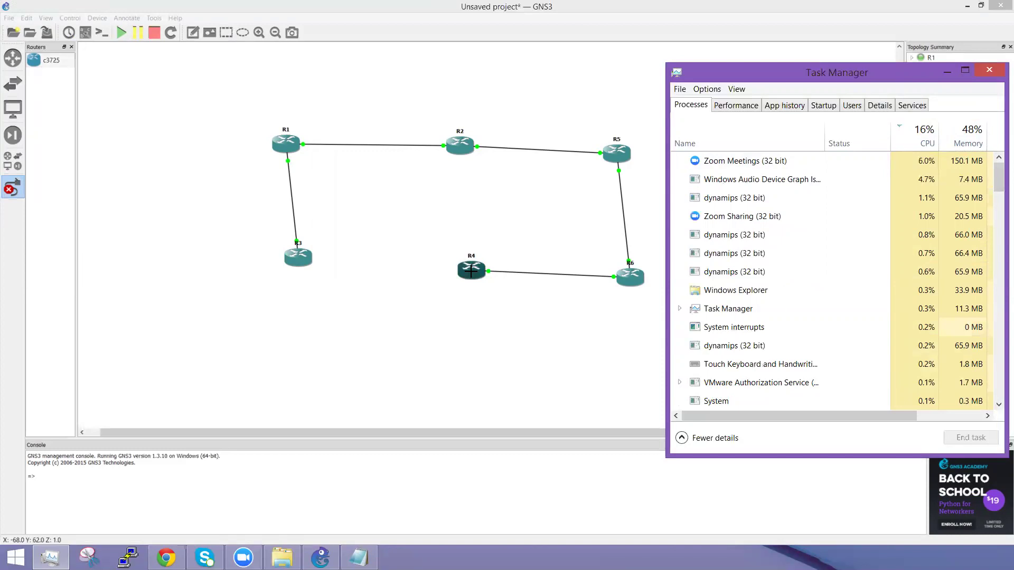
pyautogui.click(530, 233)
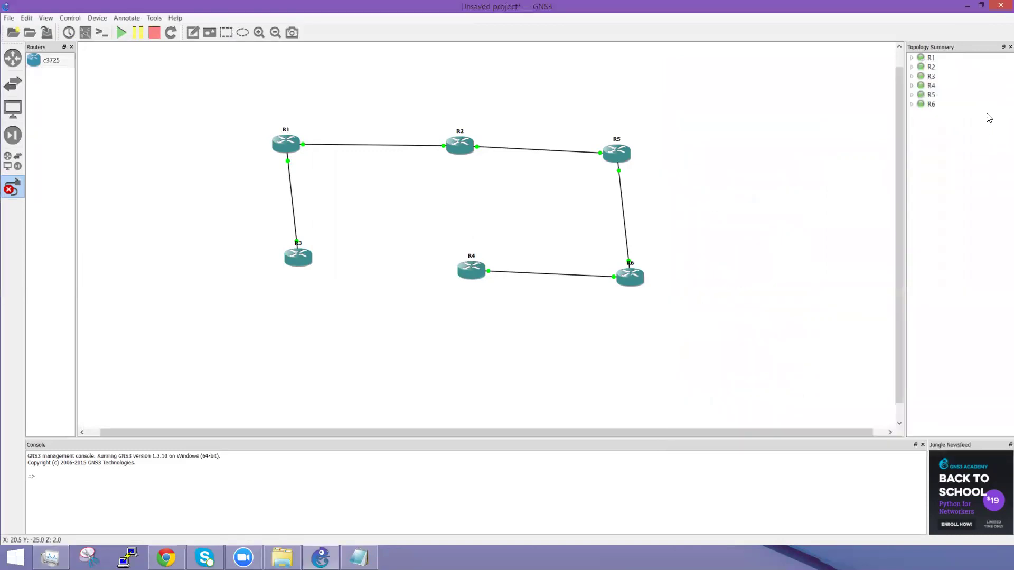
# Step: Restore and reposition GNS3, widen the canvas, and float the Jungle Newsfeed panel
pyautogui.click(981, 6)
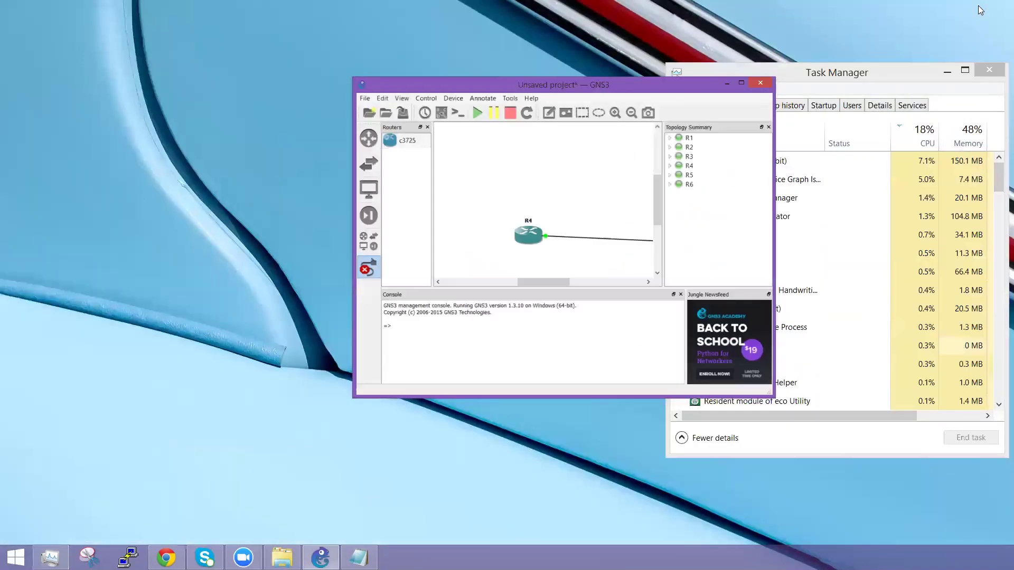
pyautogui.moveTo(627, 88); pyautogui.dragTo(369, 62)
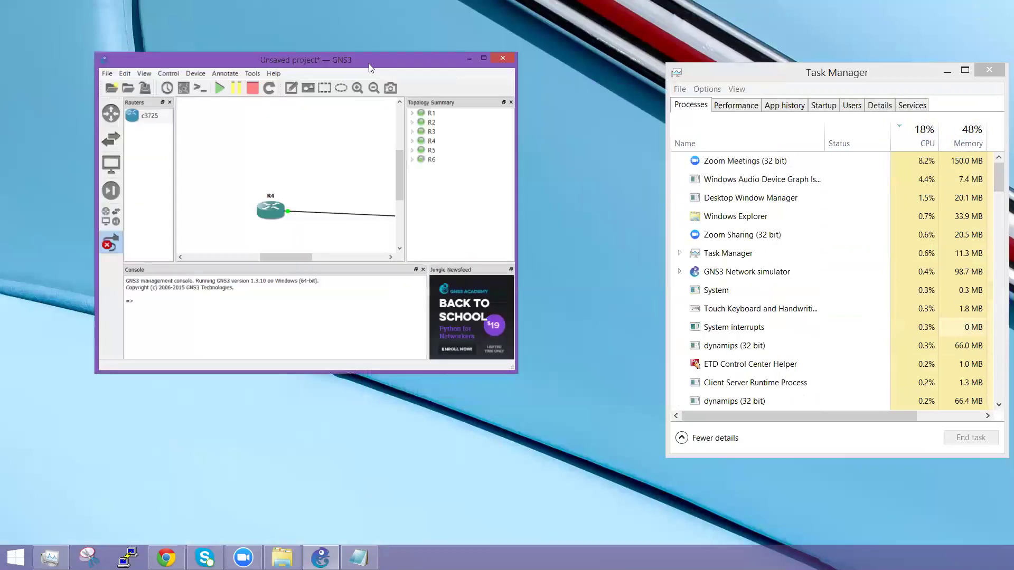
pyautogui.moveTo(404, 164); pyautogui.dragTo(475, 165)
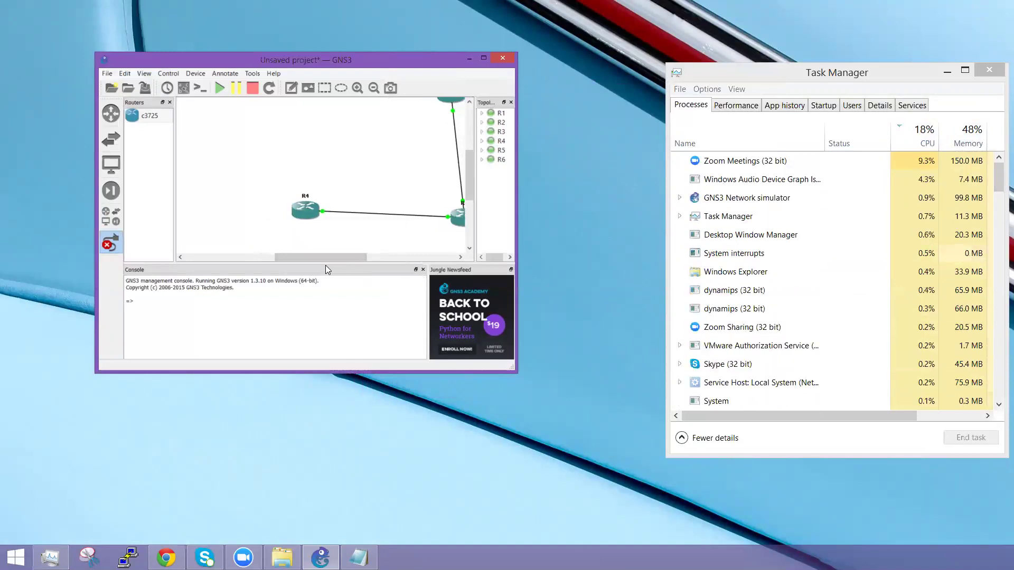
pyautogui.click(510, 269)
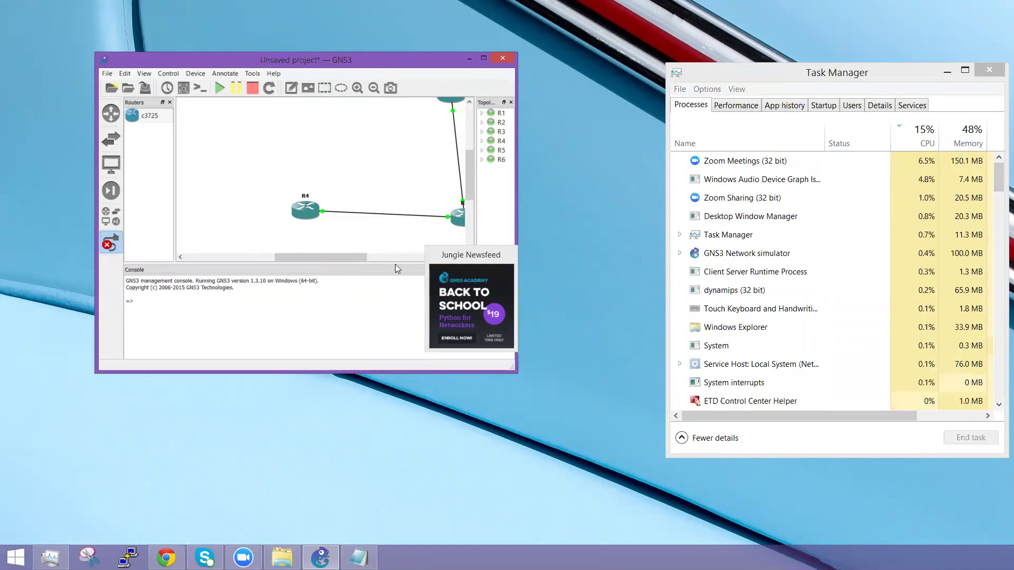
pyautogui.moveTo(395, 268); pyautogui.dragTo(391, 316)
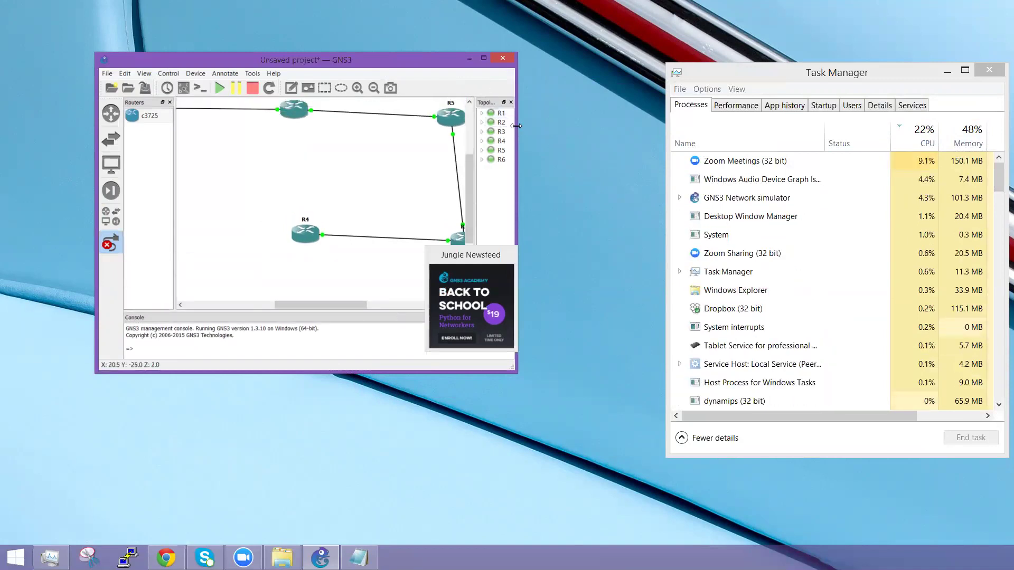
# Step: Stretch the GNS3 window to full height and the left edge, and move the newsfeed off R6
pyautogui.moveTo(516, 125); pyautogui.dragTo(655, 126)
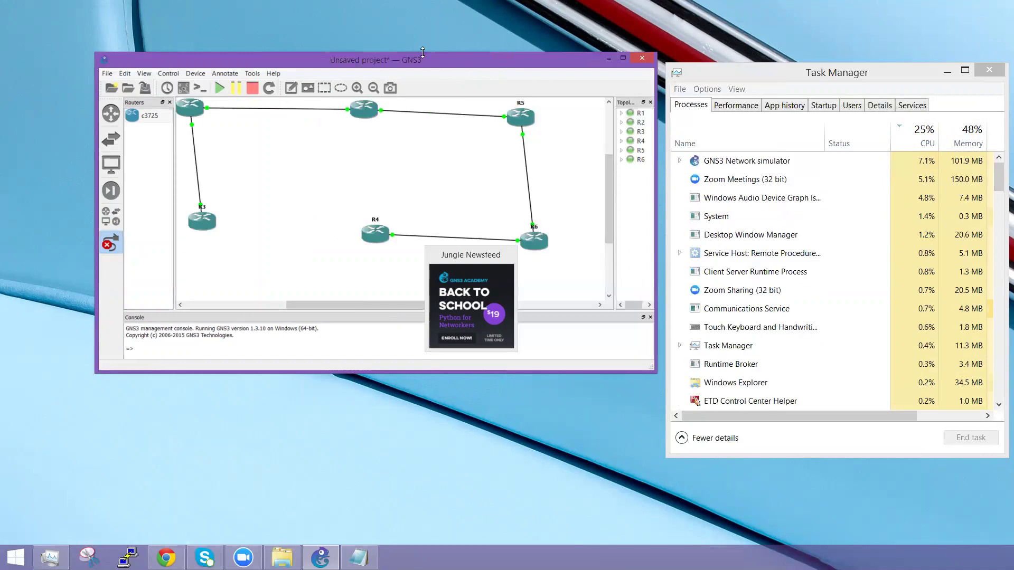
pyautogui.moveTo(422, 52); pyautogui.dragTo(422, 1)
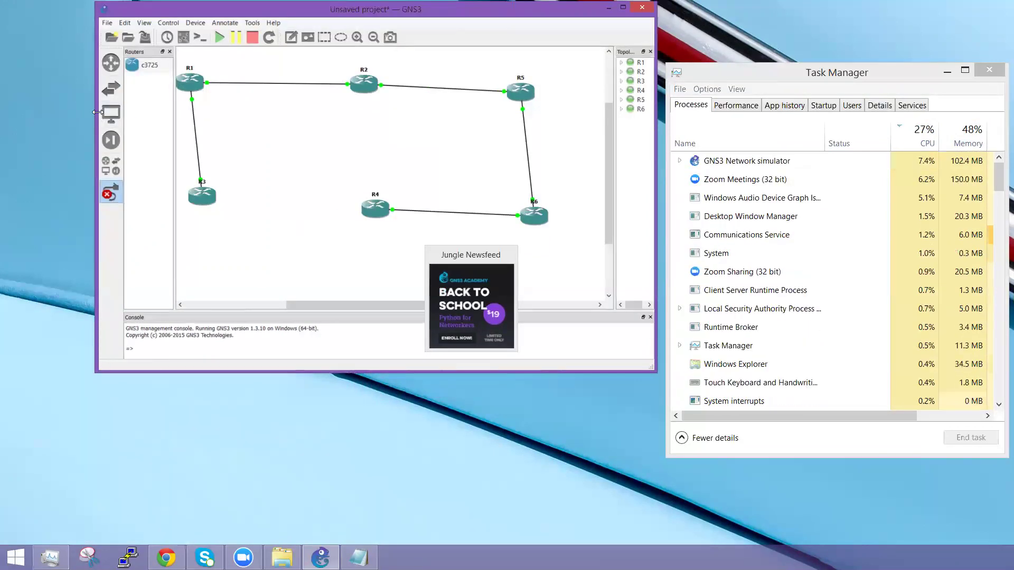
pyautogui.moveTo(97, 112); pyautogui.dragTo(2, 112)
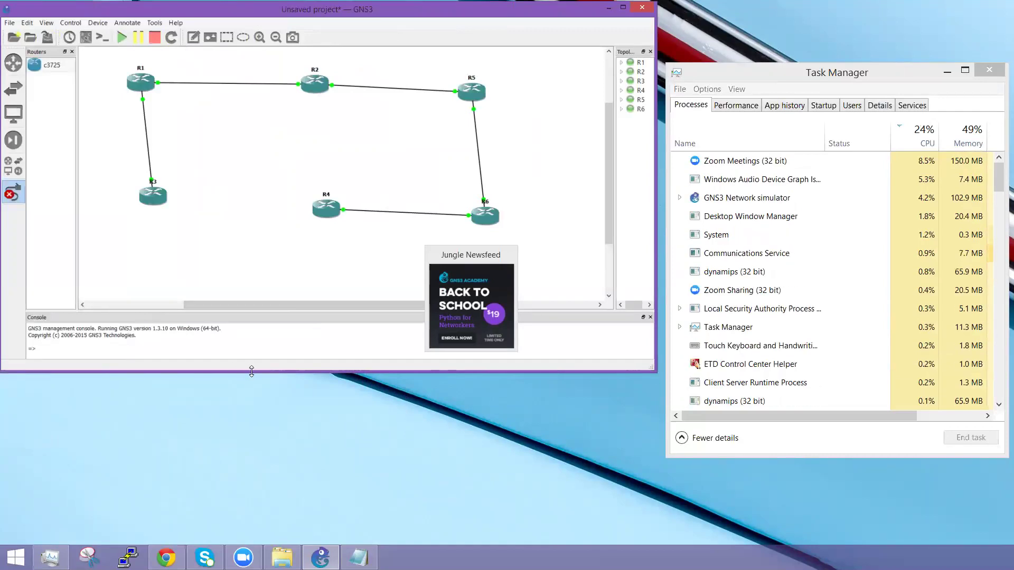
pyautogui.moveTo(254, 372); pyautogui.dragTo(254, 544)
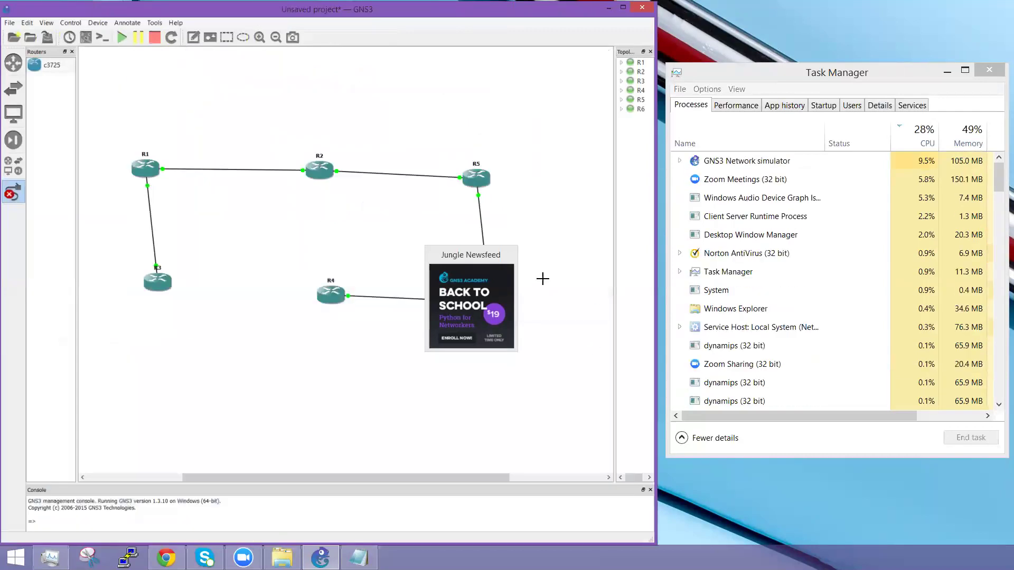
pyautogui.click(472, 255)
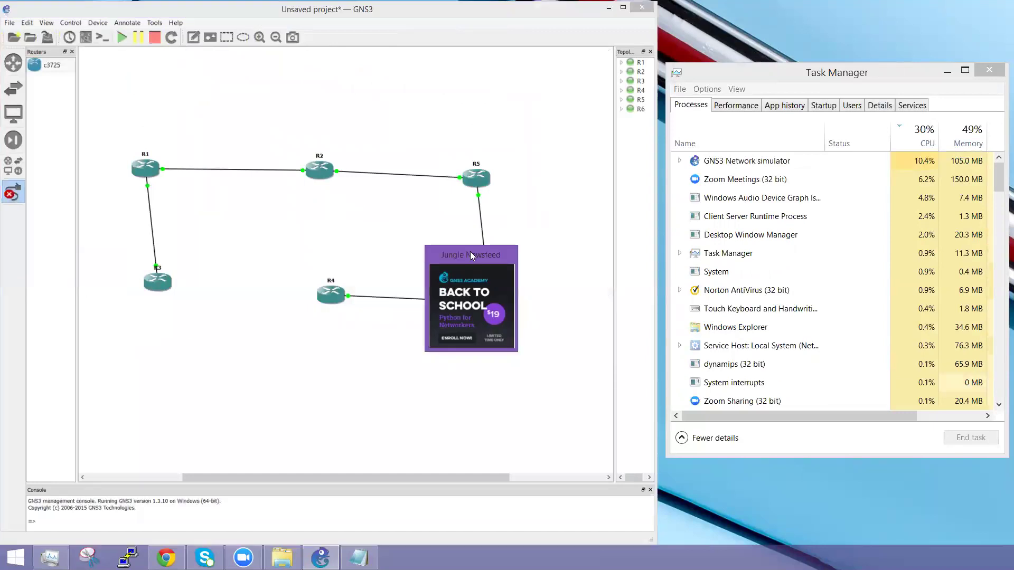
pyautogui.moveTo(471, 252); pyautogui.dragTo(560, 450)
pyautogui.click(475, 343)
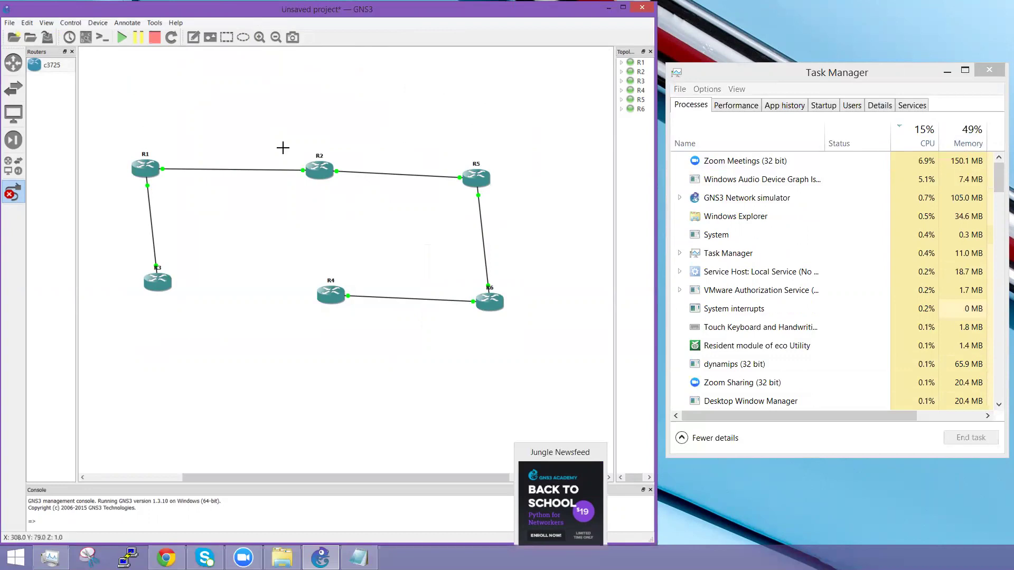
pyautogui.click(359, 557)
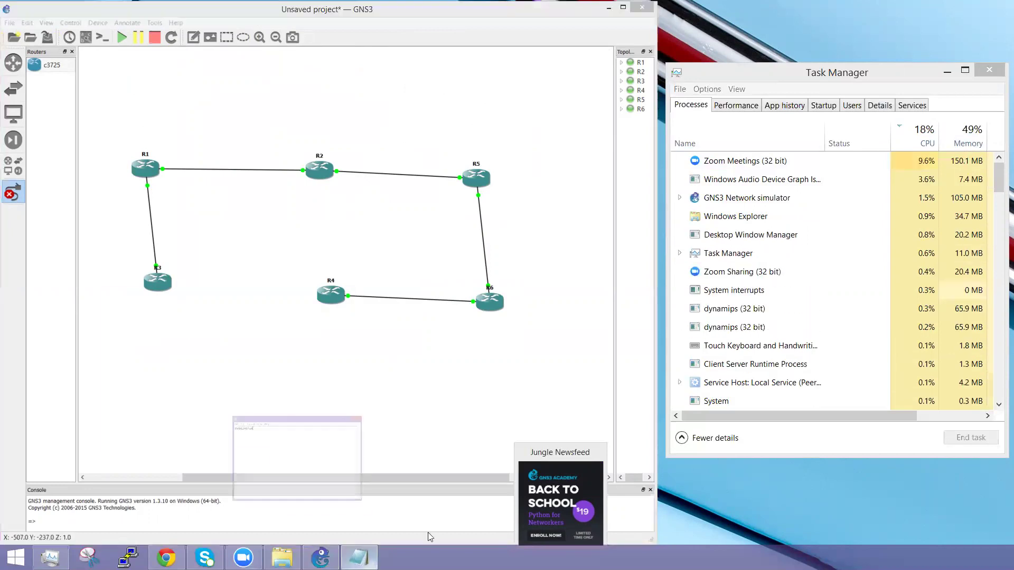
pyautogui.moveTo(164, 207); pyautogui.dragTo(681, 256)
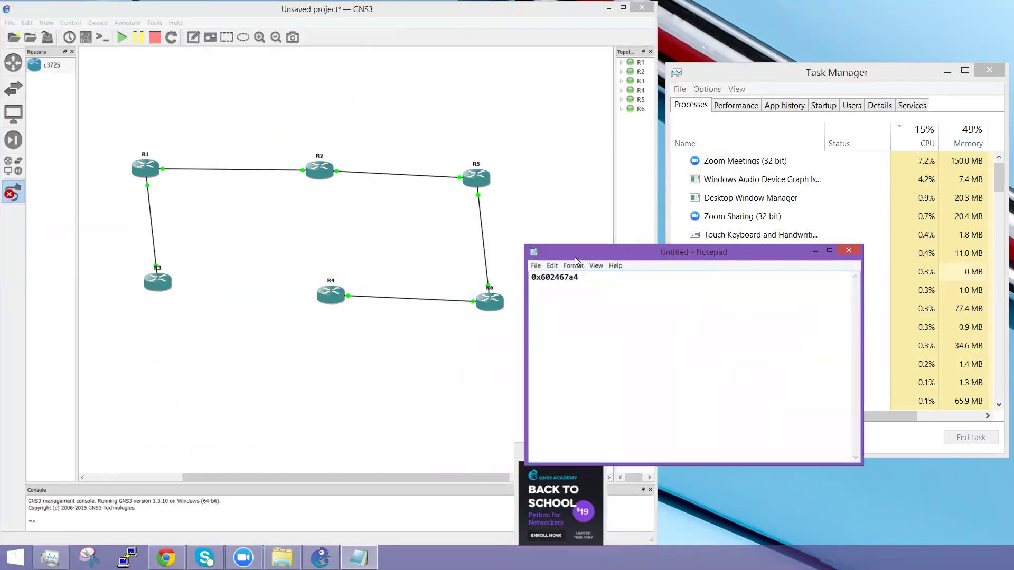
pyautogui.click(815, 251)
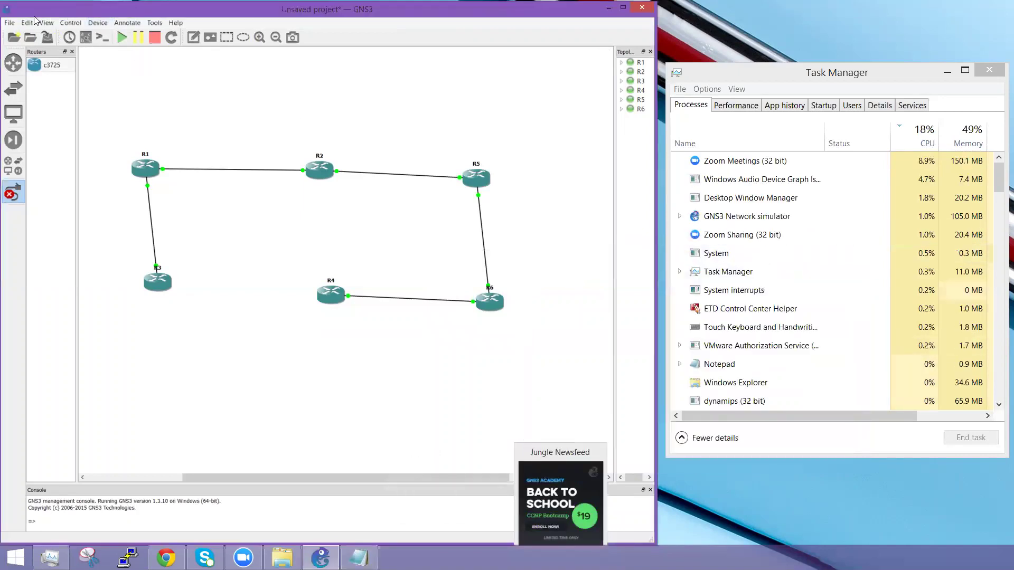
pyautogui.click(31, 23)
pyautogui.click(51, 64)
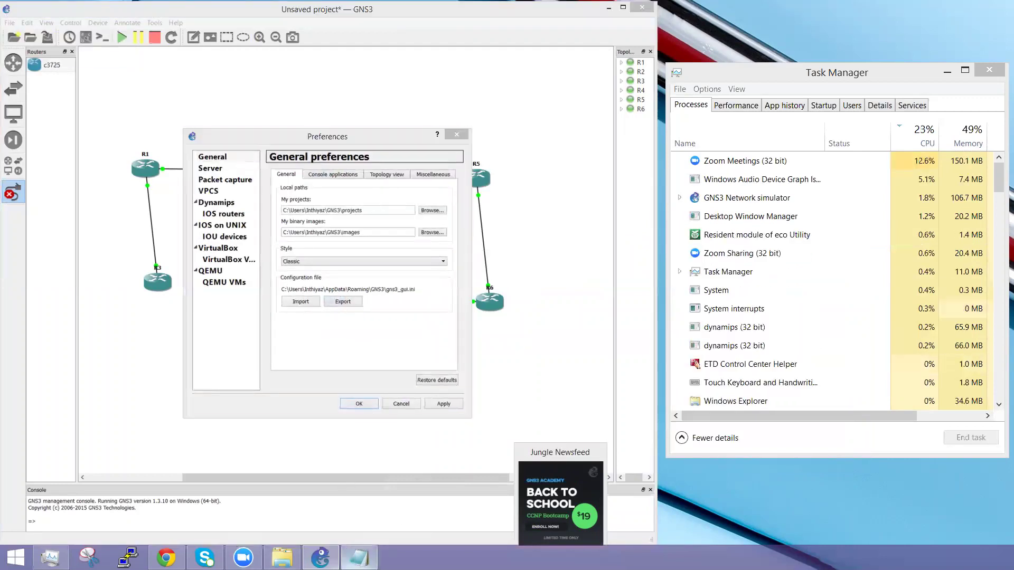
pyautogui.click(359, 558)
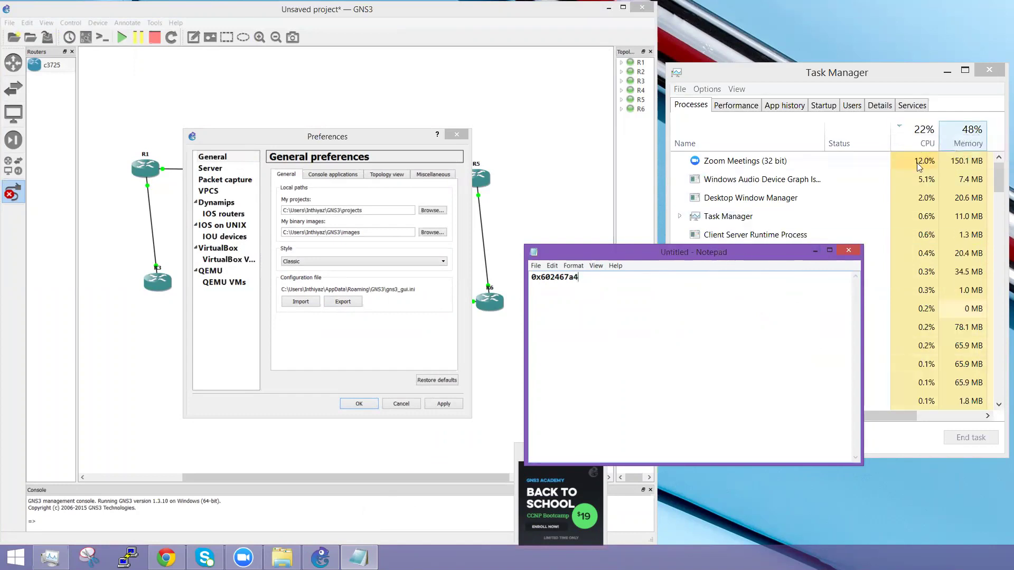
pyautogui.click(815, 252)
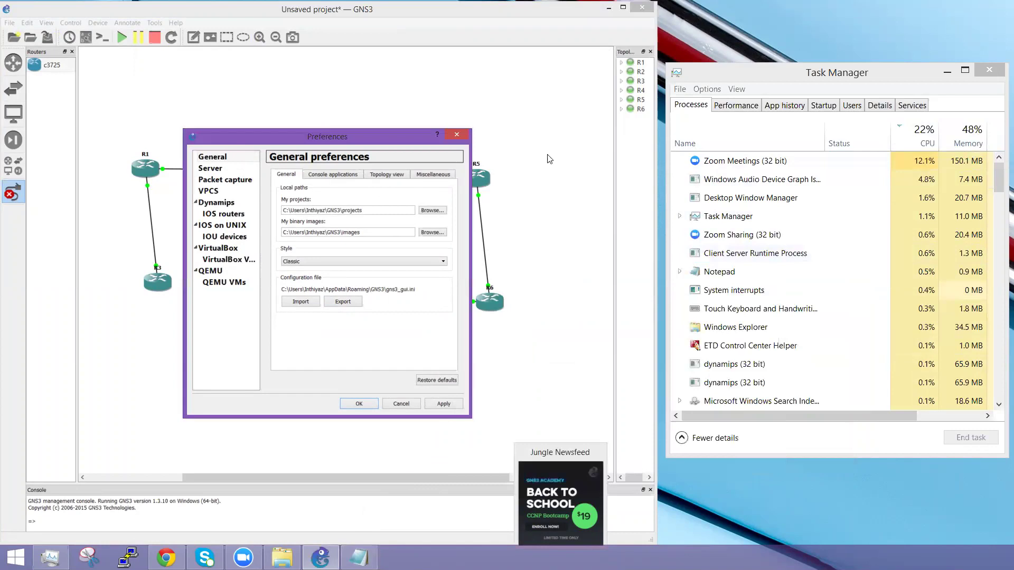
pyautogui.click(457, 136)
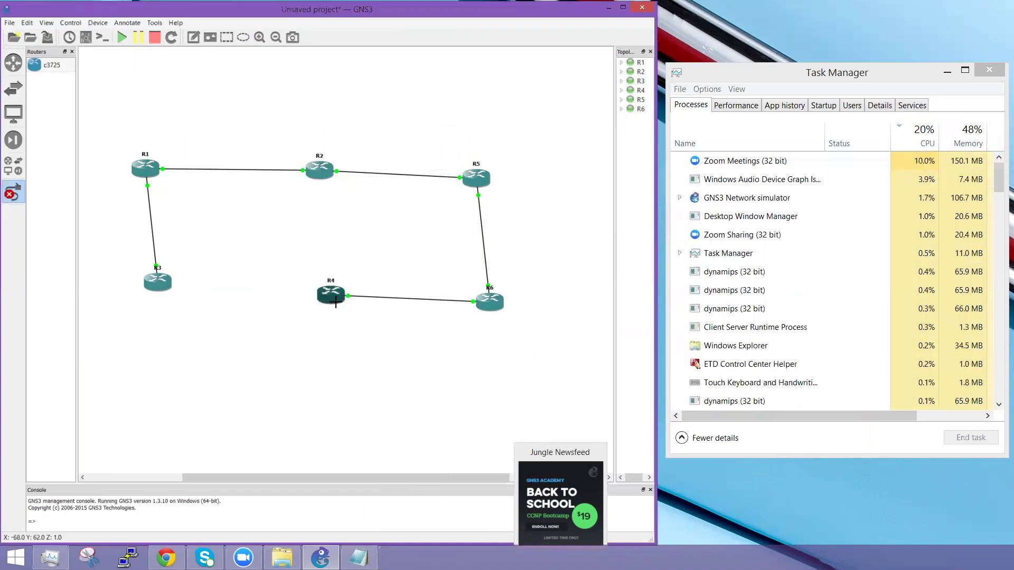
# Step: Stop routers R4, R6, R5, R2 and R1 from their context menus
pyautogui.rightClick(335, 301)
pyautogui.rightClick(333, 298)
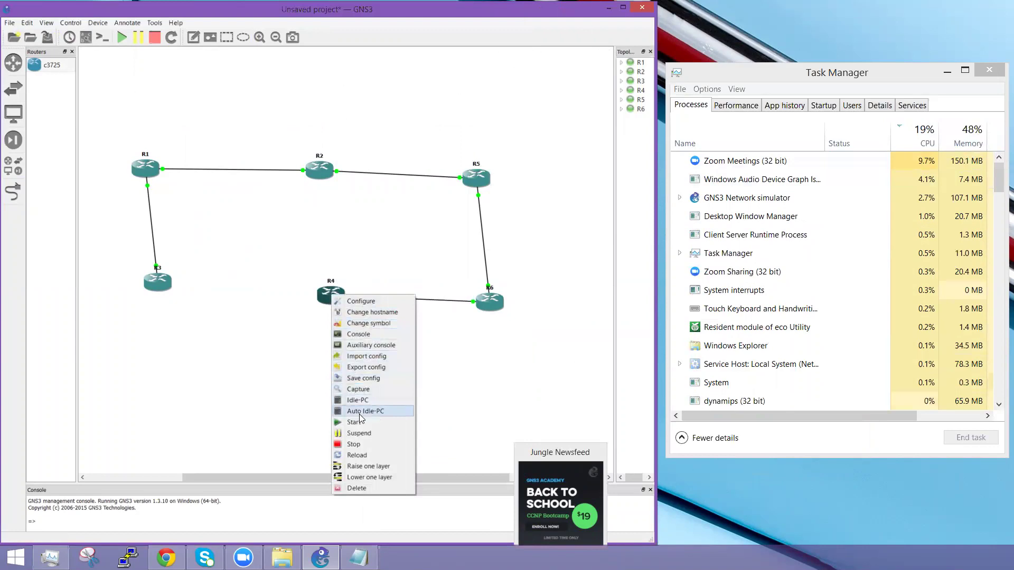
pyautogui.click(363, 449)
pyautogui.rightClick(490, 303)
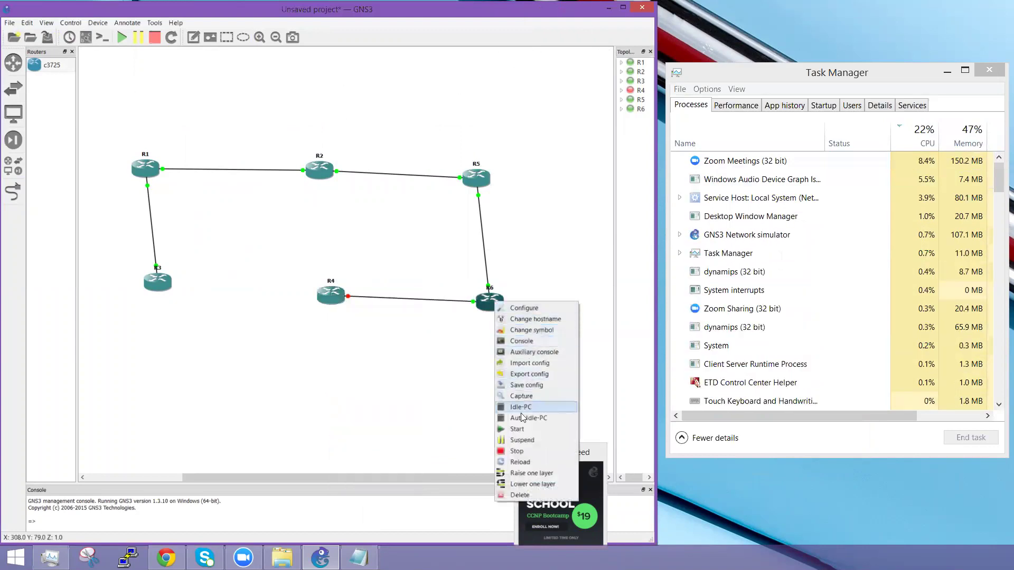
pyautogui.click(517, 451)
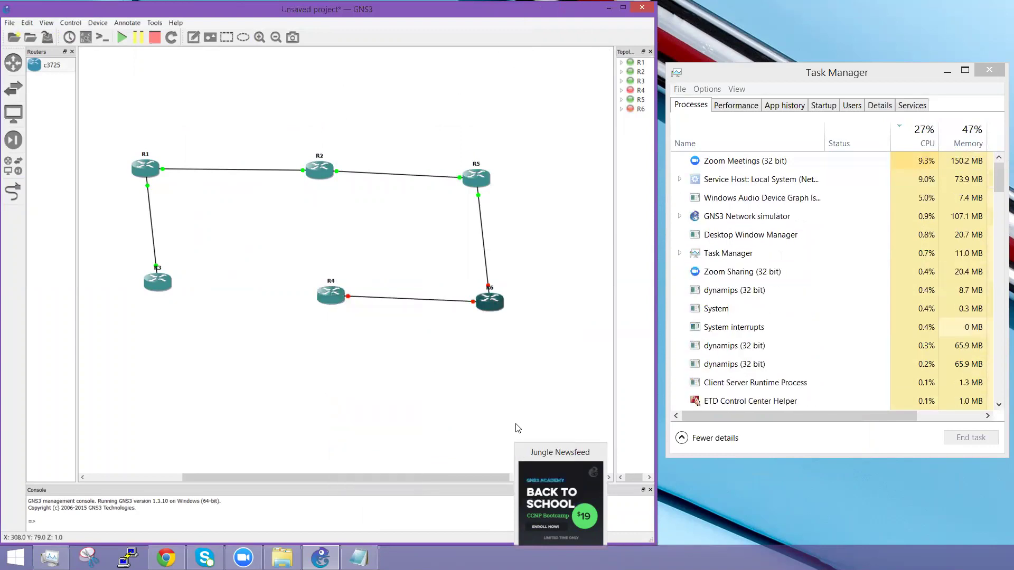
pyautogui.rightClick(474, 181)
pyautogui.click(496, 330)
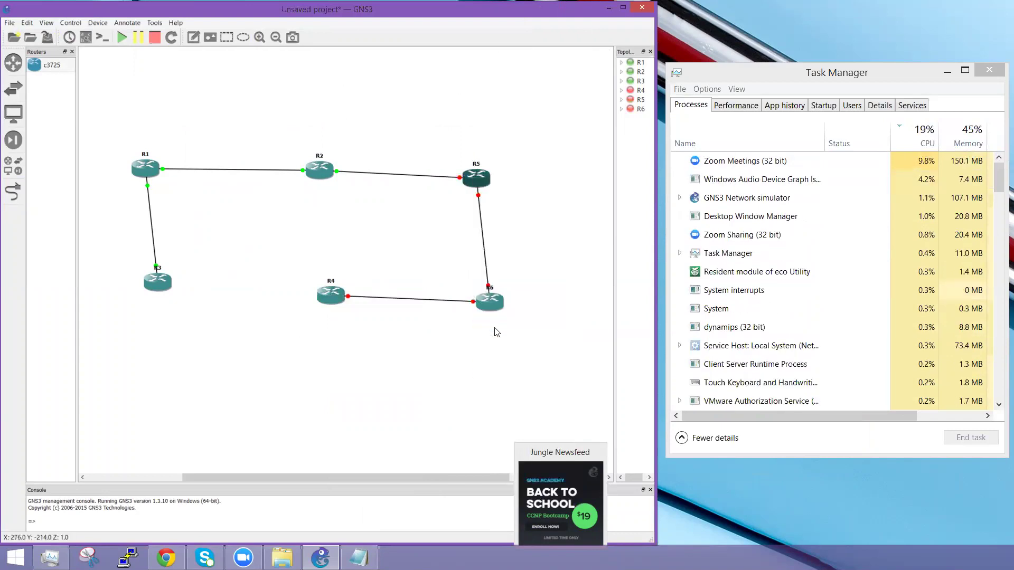
pyautogui.rightClick(318, 170)
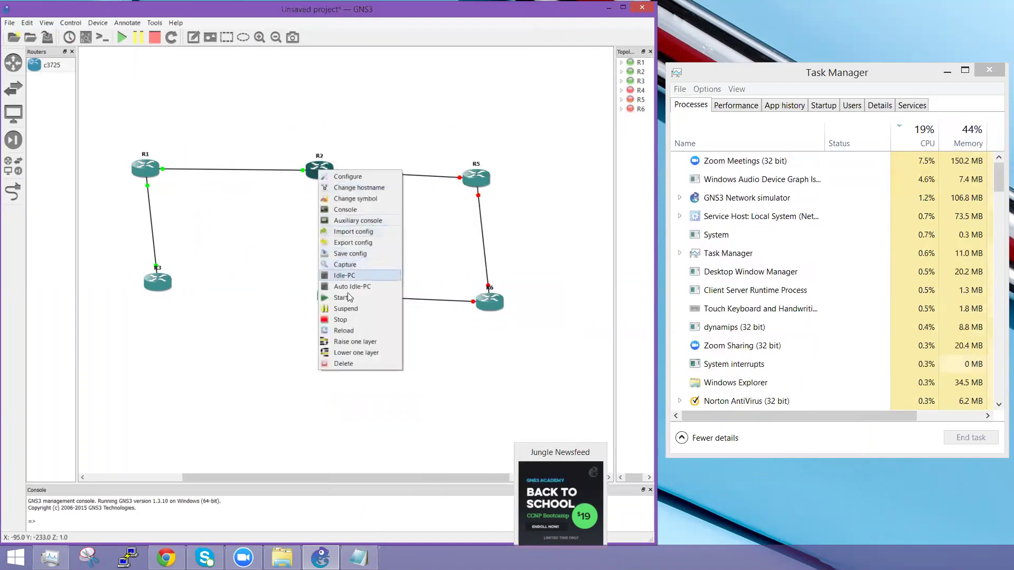
pyautogui.click(346, 320)
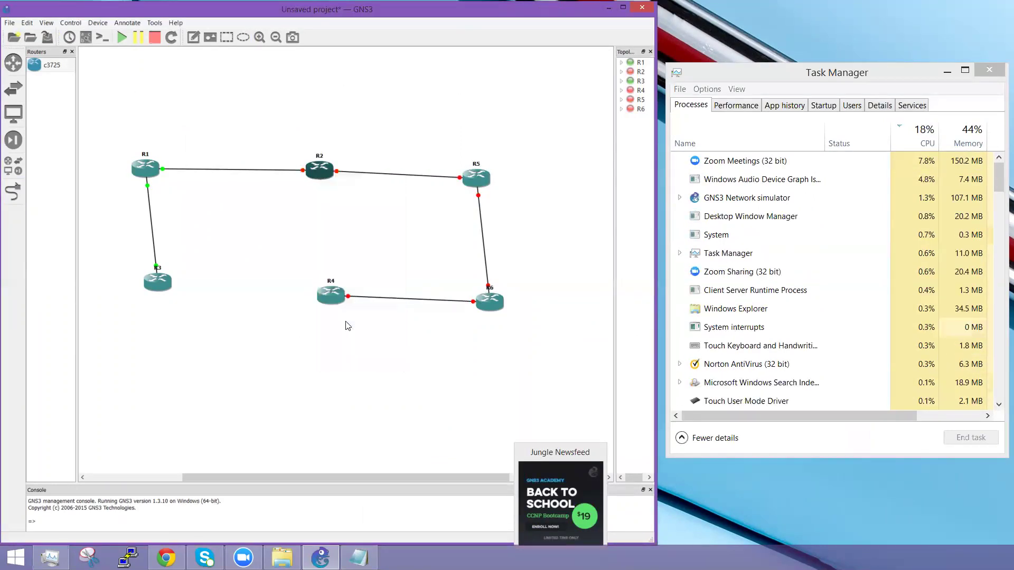
pyautogui.rightClick(146, 169)
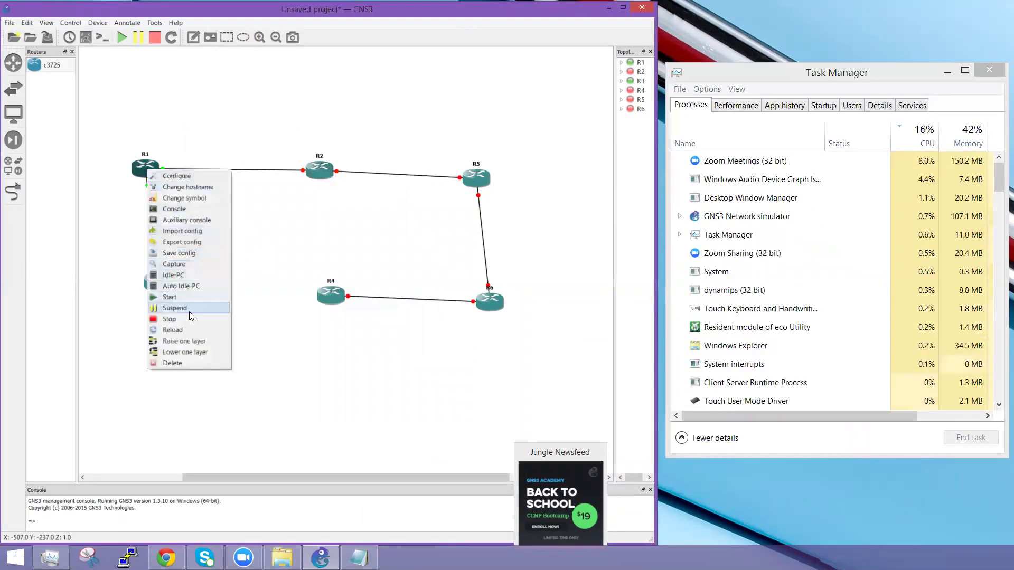
pyautogui.click(188, 321)
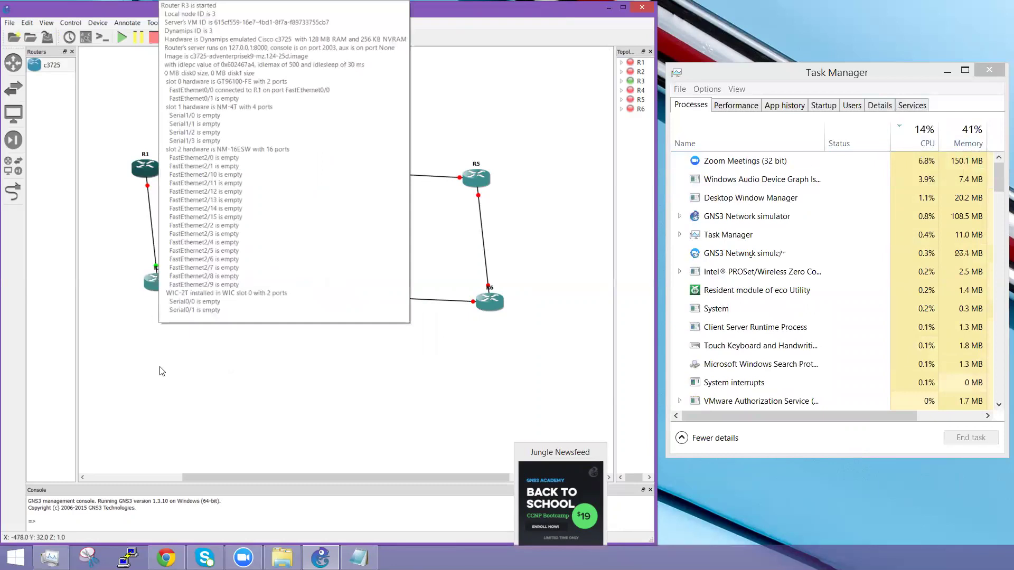
# Step: Compute idle-PC values for R3 and apply 0x602467a4 [57]*
pyautogui.rightClick(159, 288)
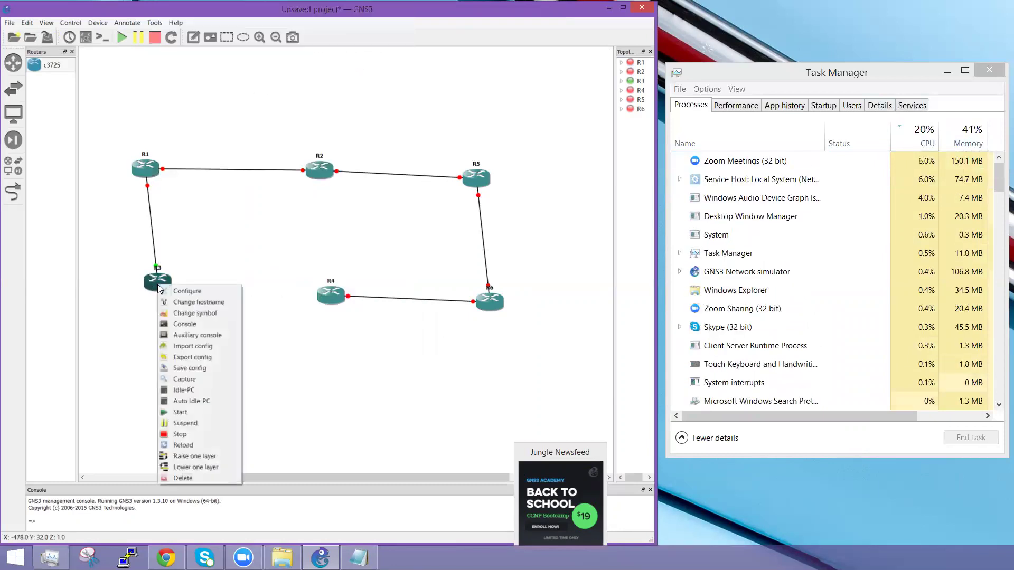
pyautogui.click(195, 391)
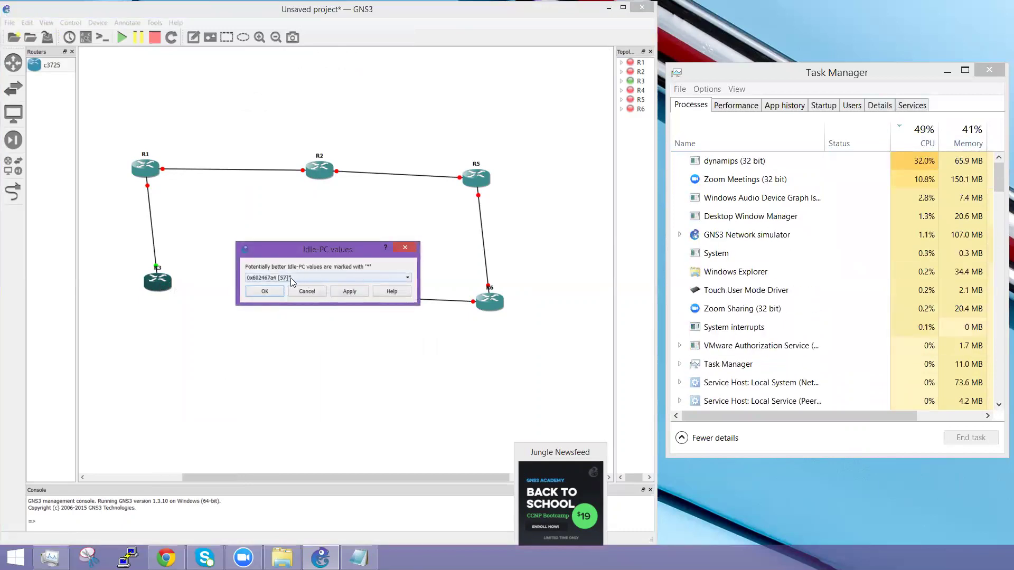
pyautogui.click(310, 277)
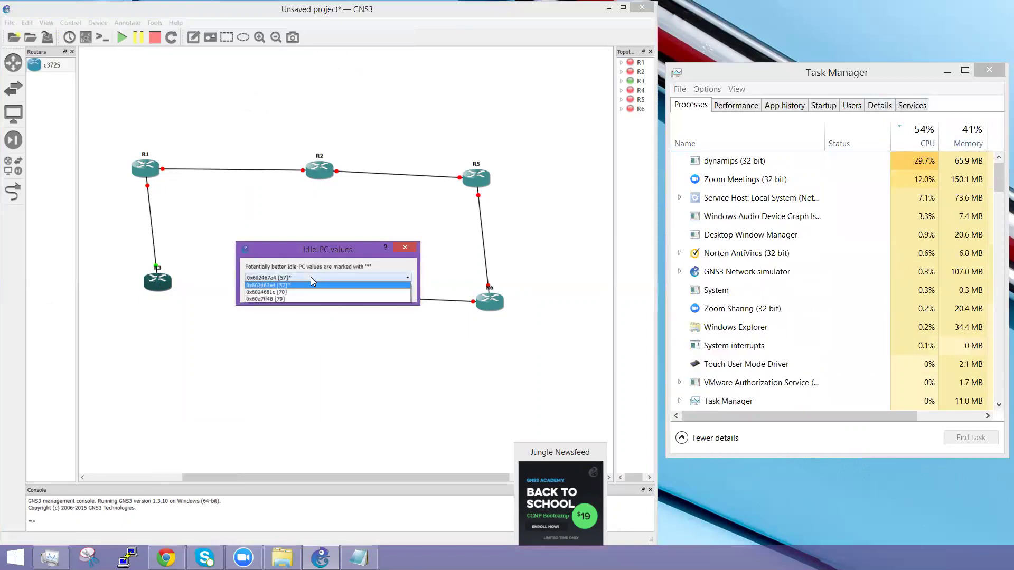
pyautogui.click(274, 285)
pyautogui.click(274, 292)
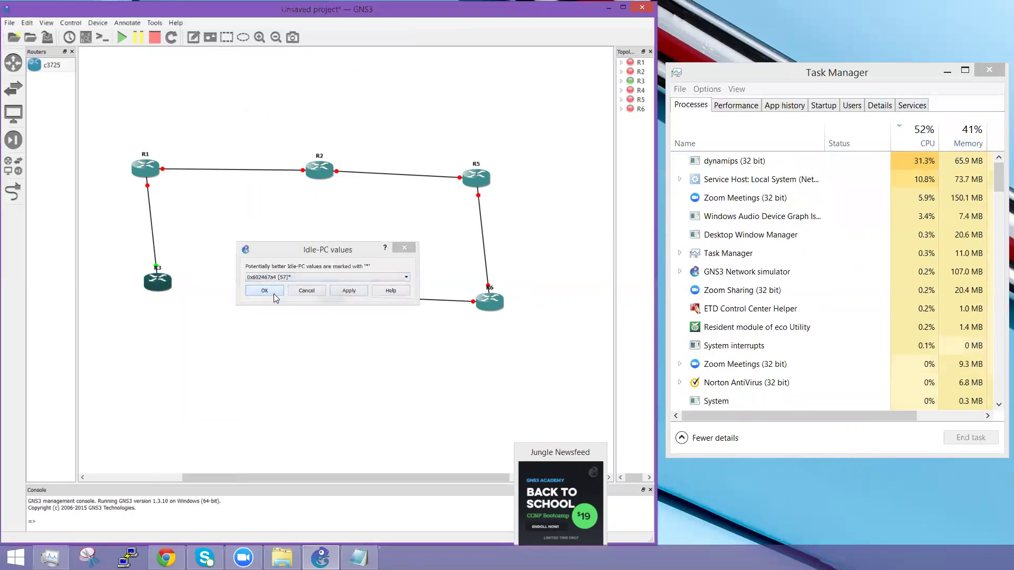
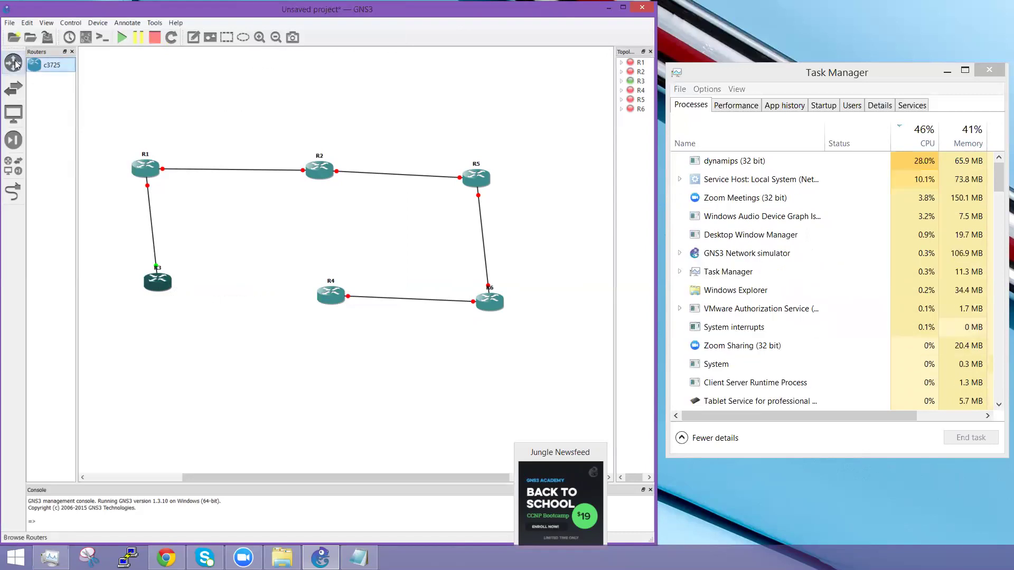
# Step: Check the IOS router templates in GNS3 preferences and close without changes
pyautogui.click(27, 23)
pyautogui.click(50, 59)
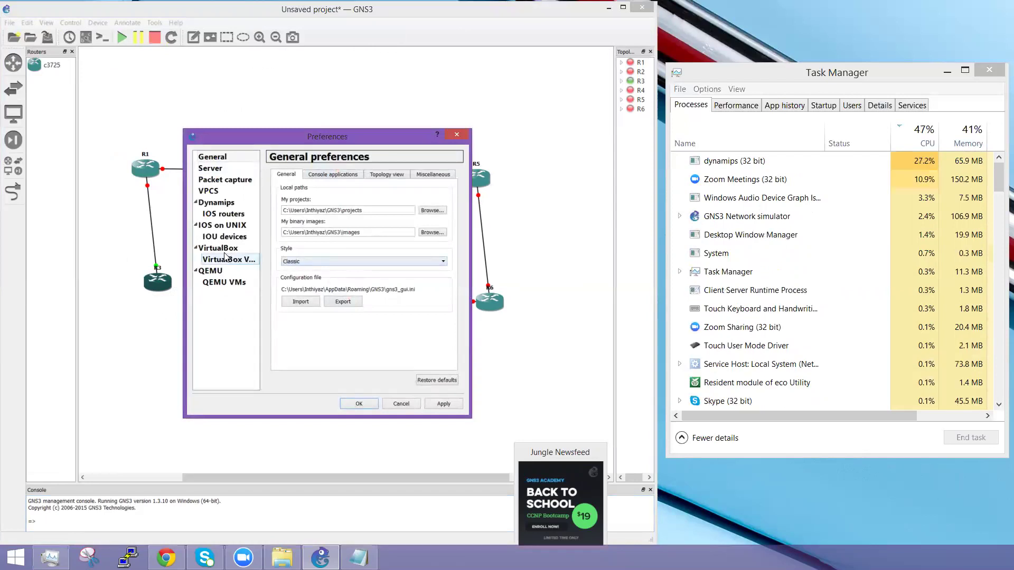
pyautogui.click(222, 214)
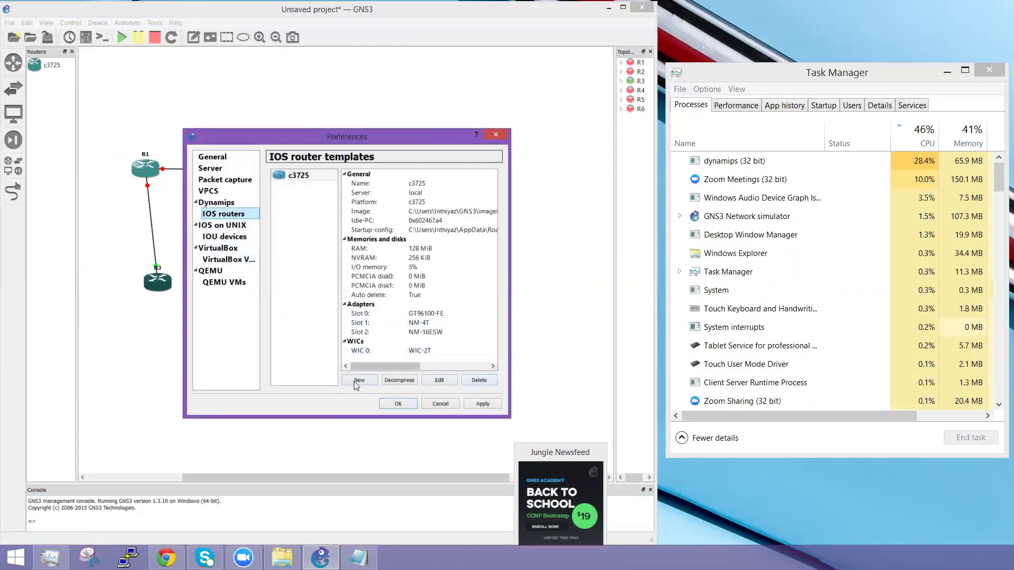
pyautogui.click(441, 404)
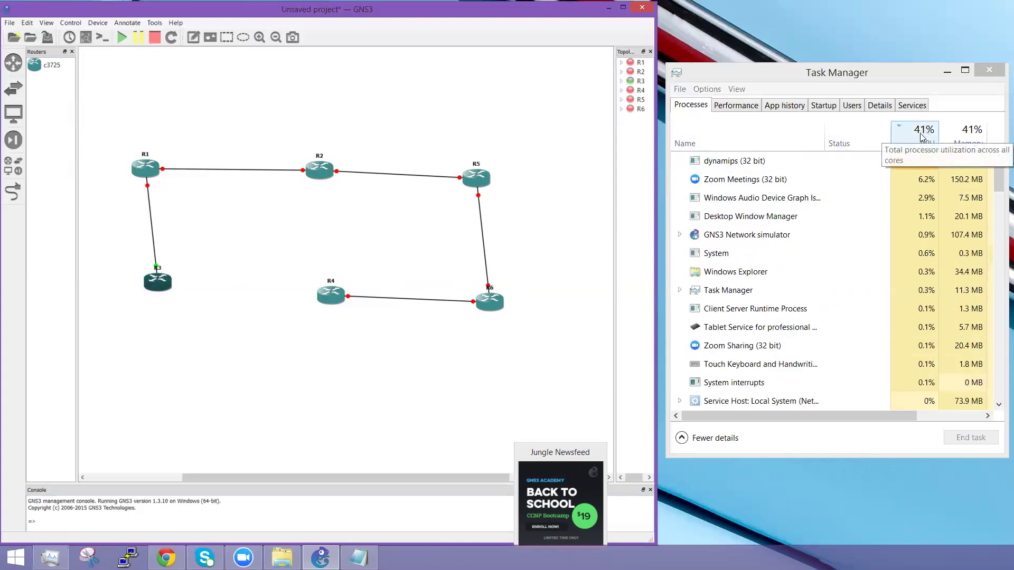
# Step: Compute Idle-PC values for R3, browse the candidates, then cancel without applying any
pyautogui.rightClick(155, 287)
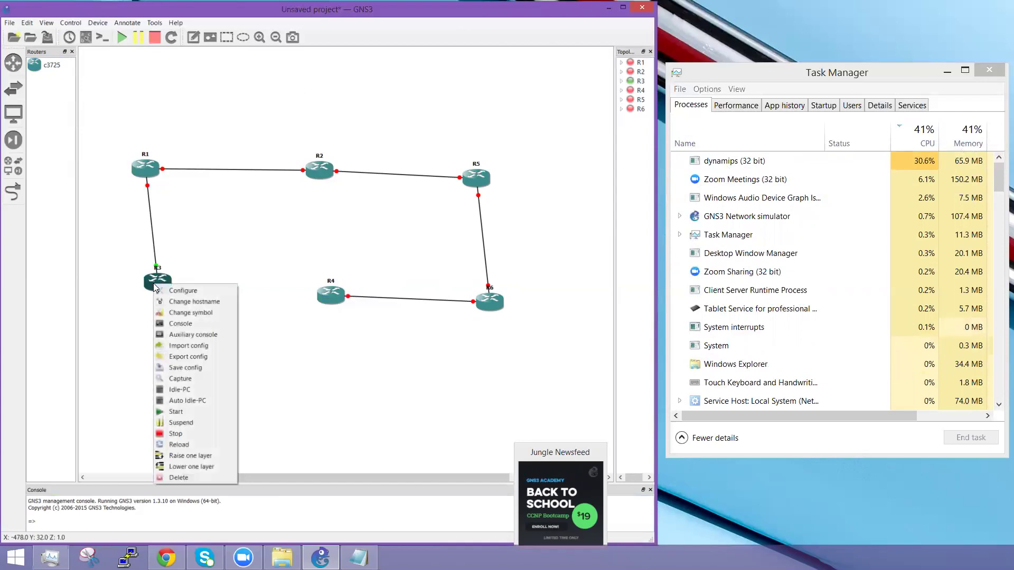
pyautogui.click(191, 389)
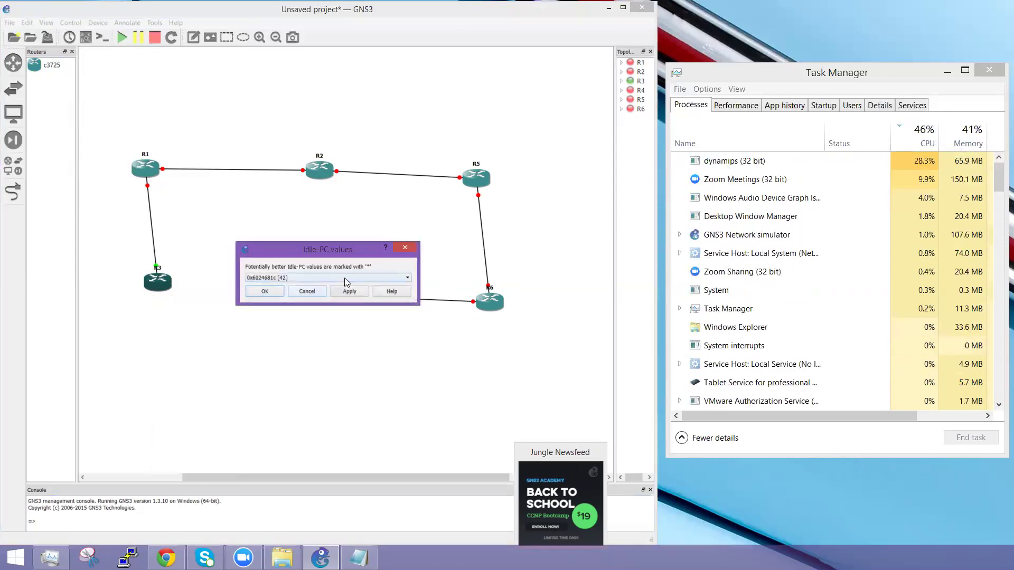
pyautogui.click(344, 278)
pyautogui.click(344, 278)
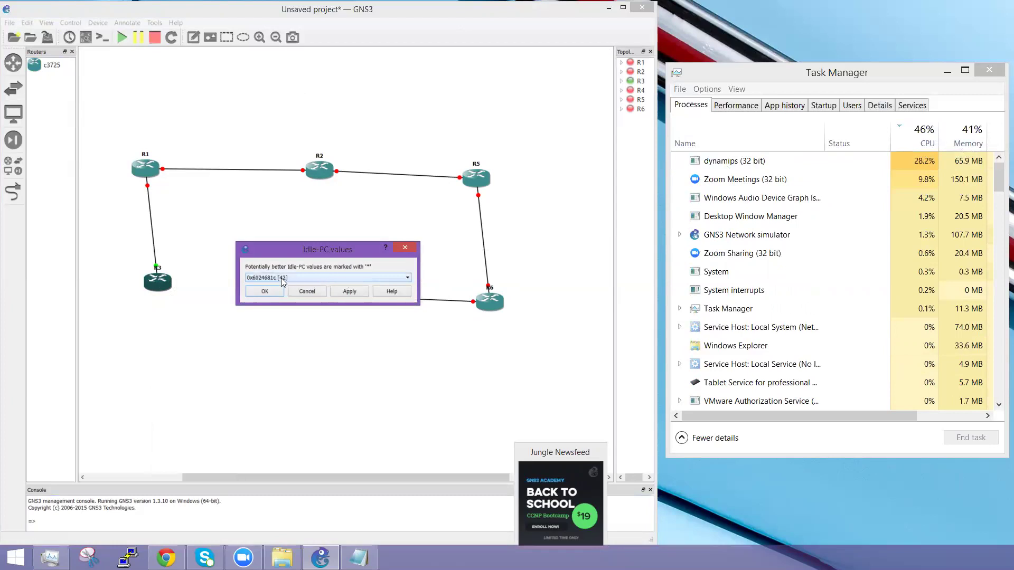
pyautogui.click(305, 291)
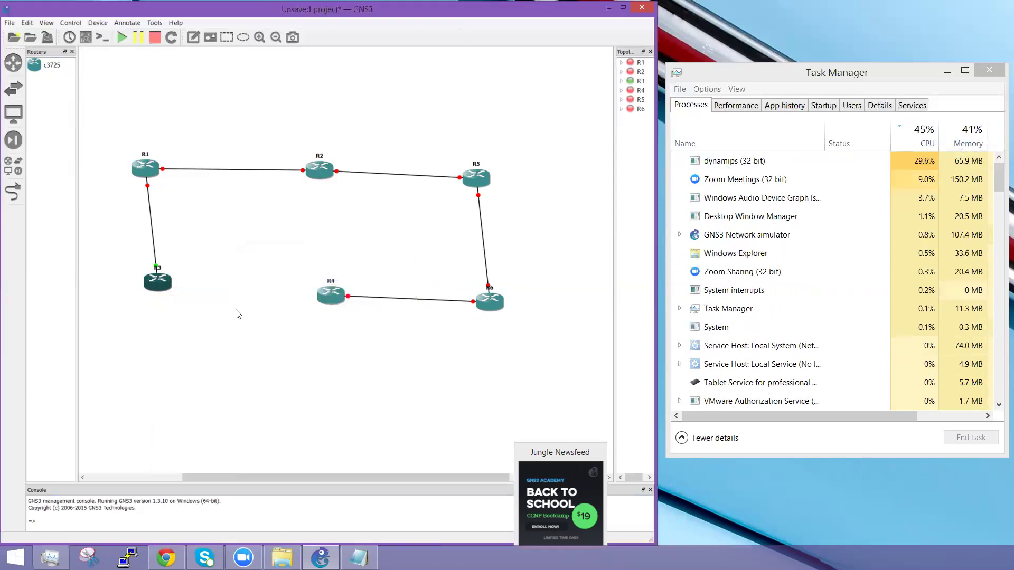
pyautogui.rightClick(173, 290)
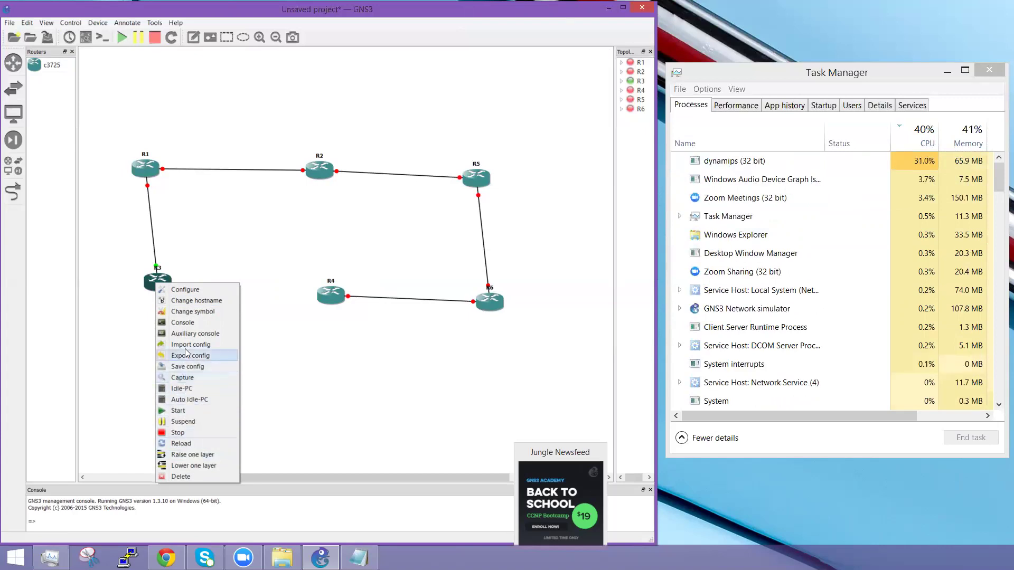
# Step: Stop router R3 and start it again, dropping dynamips CPU to 0%
pyautogui.click(181, 435)
pyautogui.rightClick(156, 280)
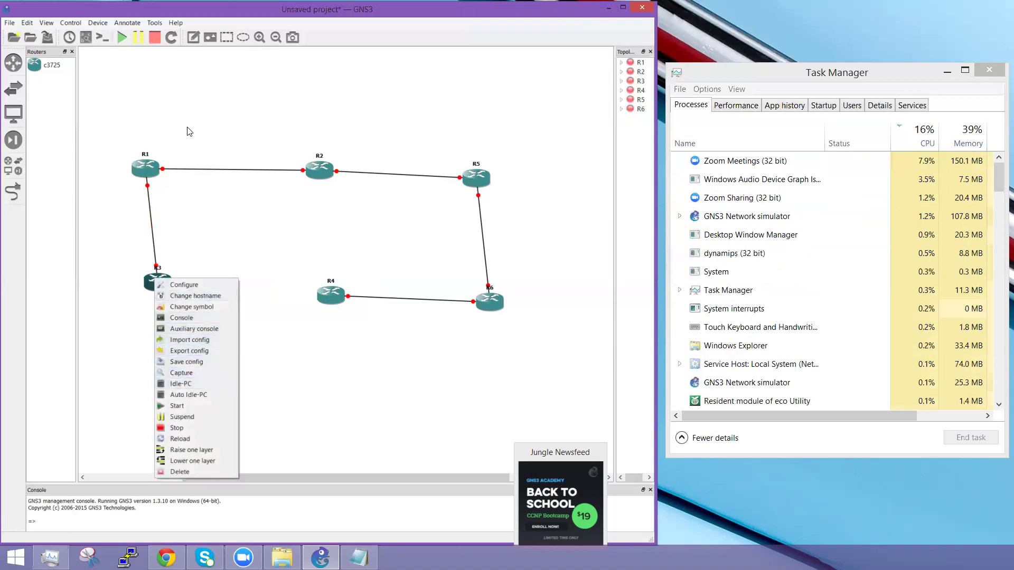
pyautogui.click(190, 132)
pyautogui.rightClick(160, 280)
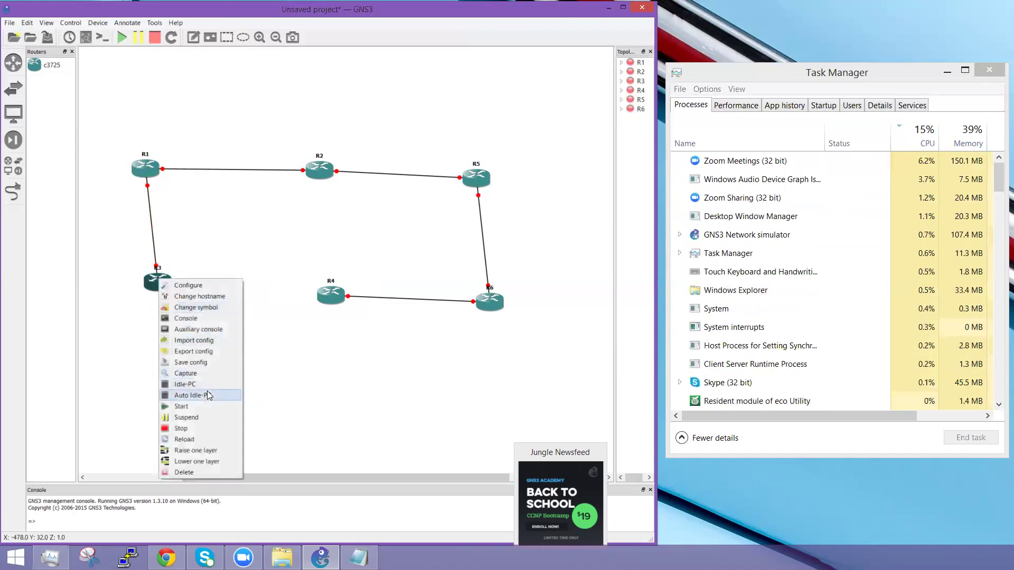
pyautogui.click(185, 406)
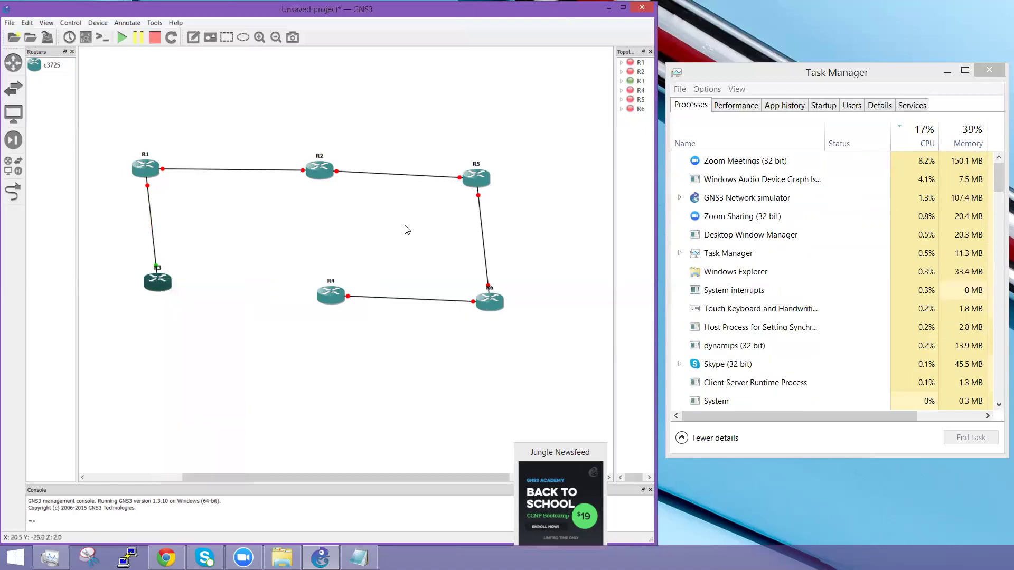
pyautogui.moveTo(147, 280)
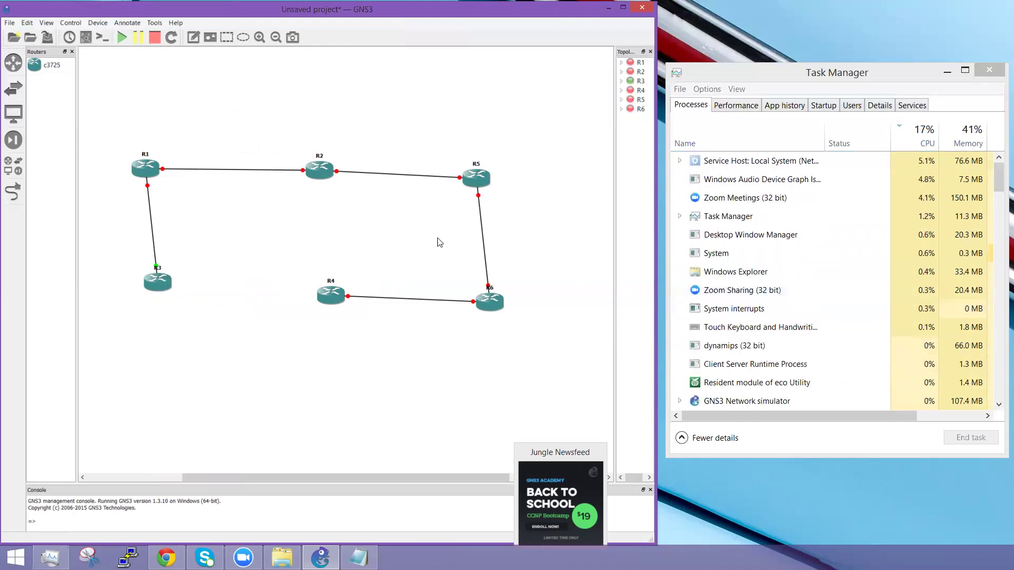
# Step: Recompute R3's Idle-PC values and apply the starred 0x6024681c [36]*
pyautogui.rightClick(154, 287)
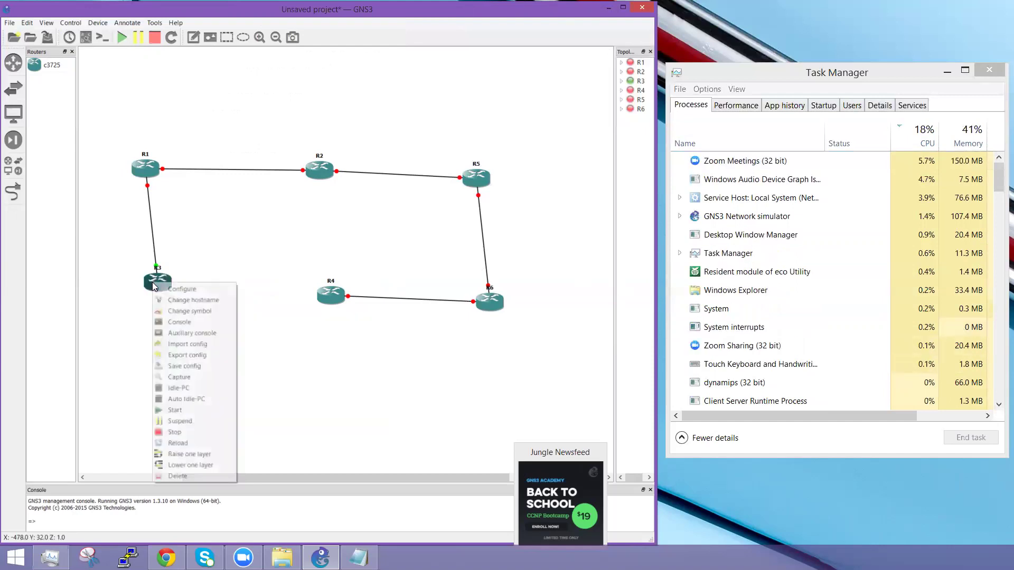
pyautogui.click(188, 388)
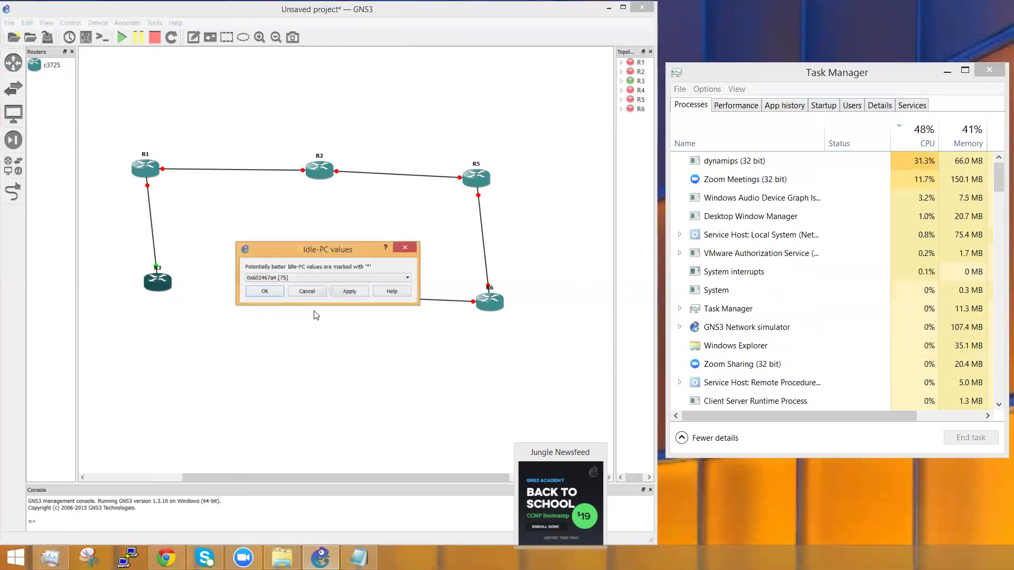
pyautogui.click(341, 276)
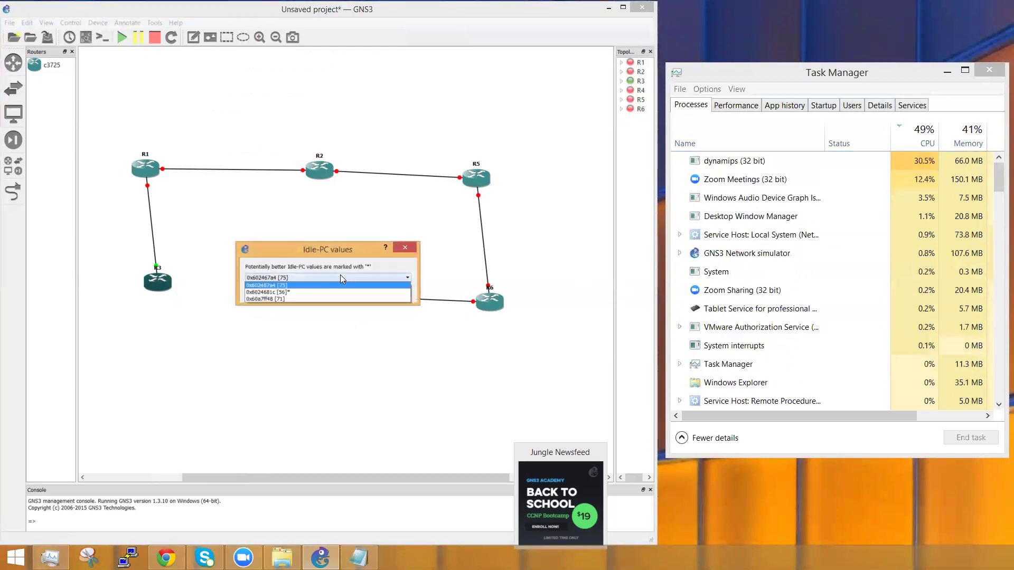
pyautogui.click(275, 291)
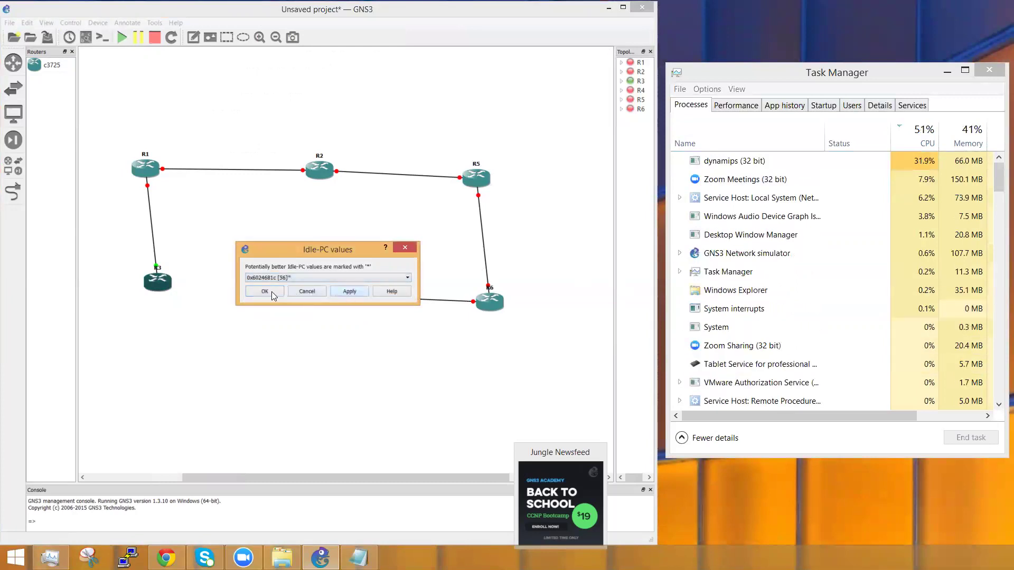
pyautogui.click(270, 292)
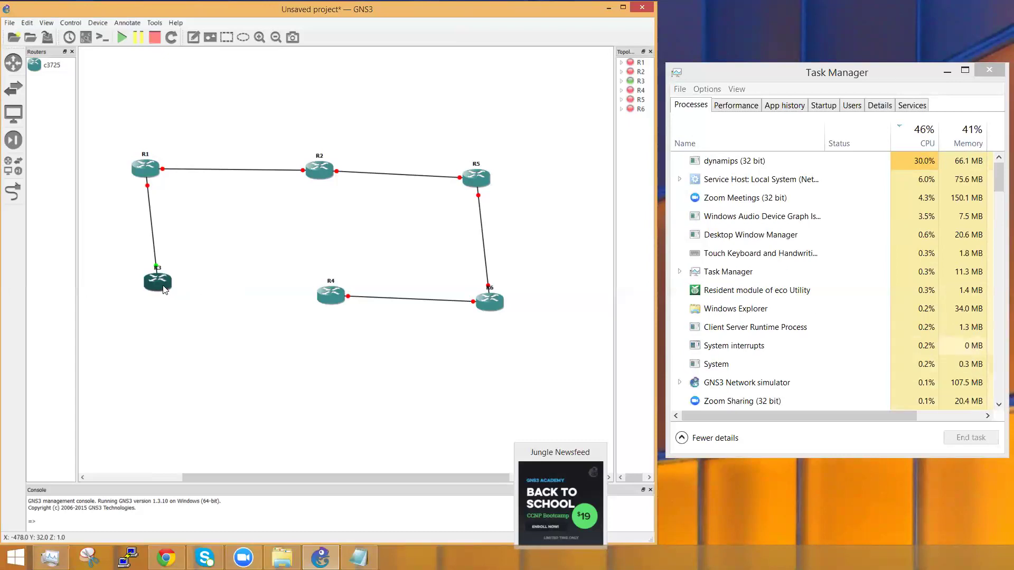
# Step: Stop router R3 and start it again
pyautogui.moveTo(159, 287)
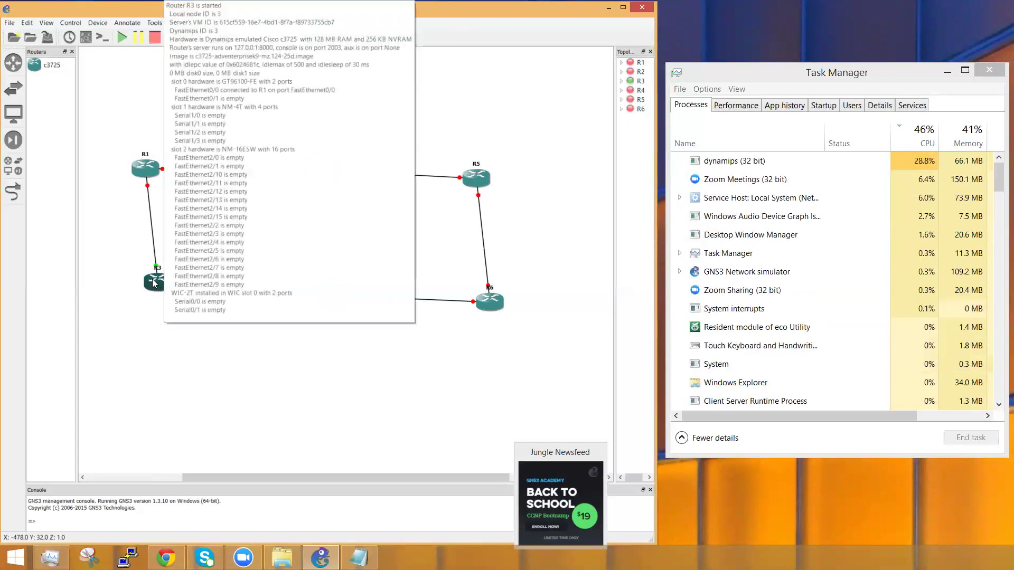
pyautogui.rightClick(155, 284)
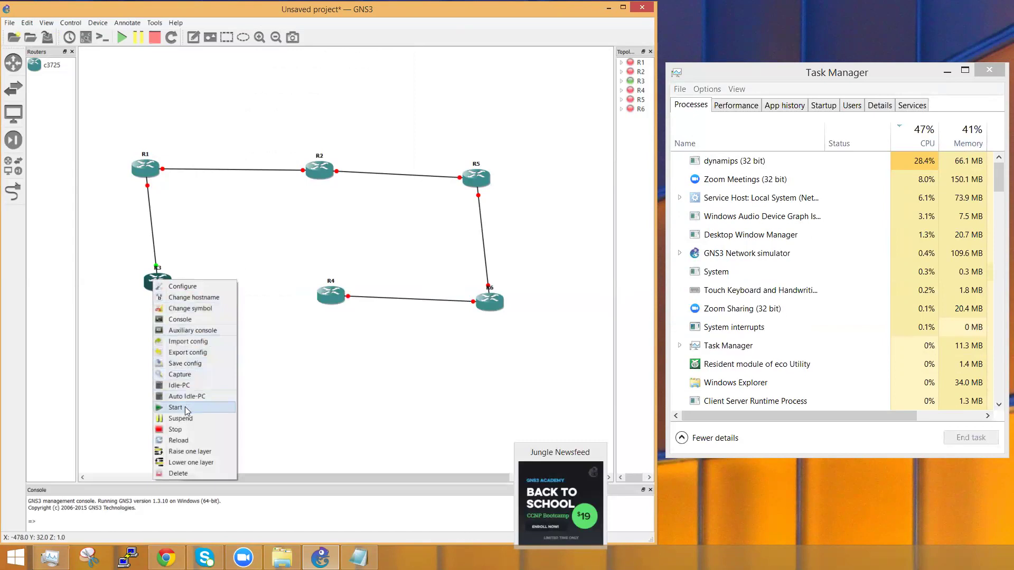
pyautogui.click(183, 429)
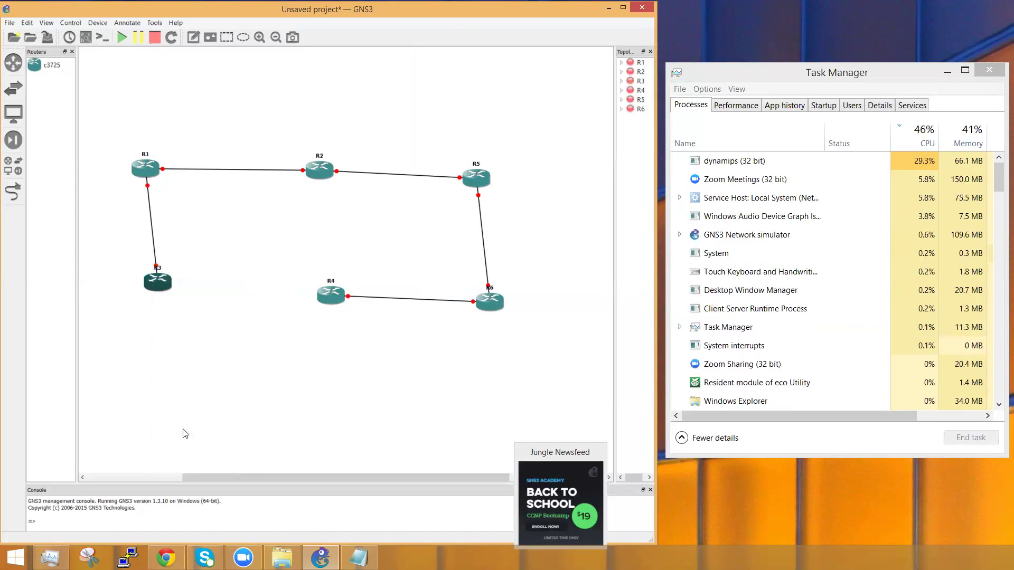
pyautogui.rightClick(161, 286)
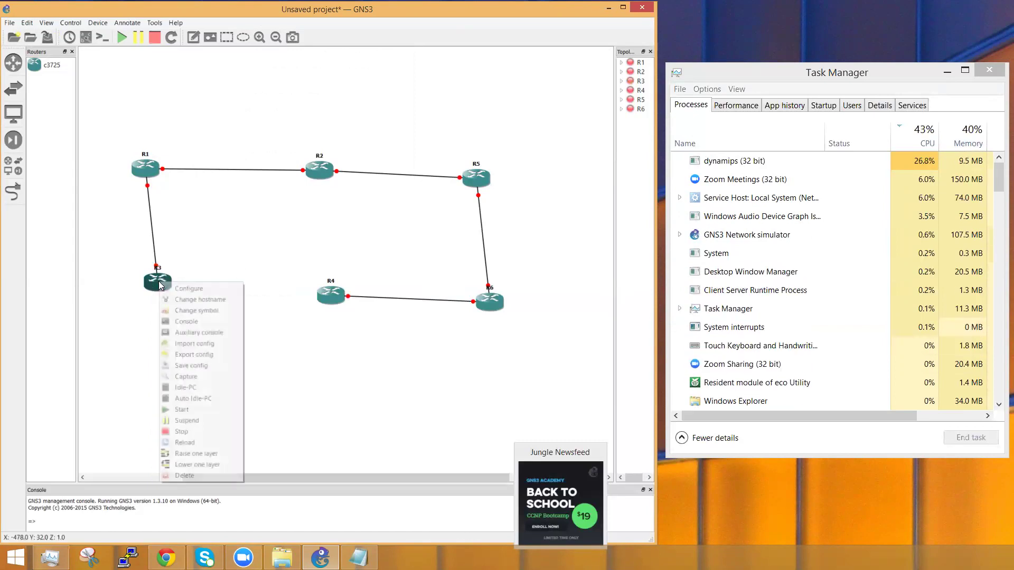
pyautogui.click(186, 410)
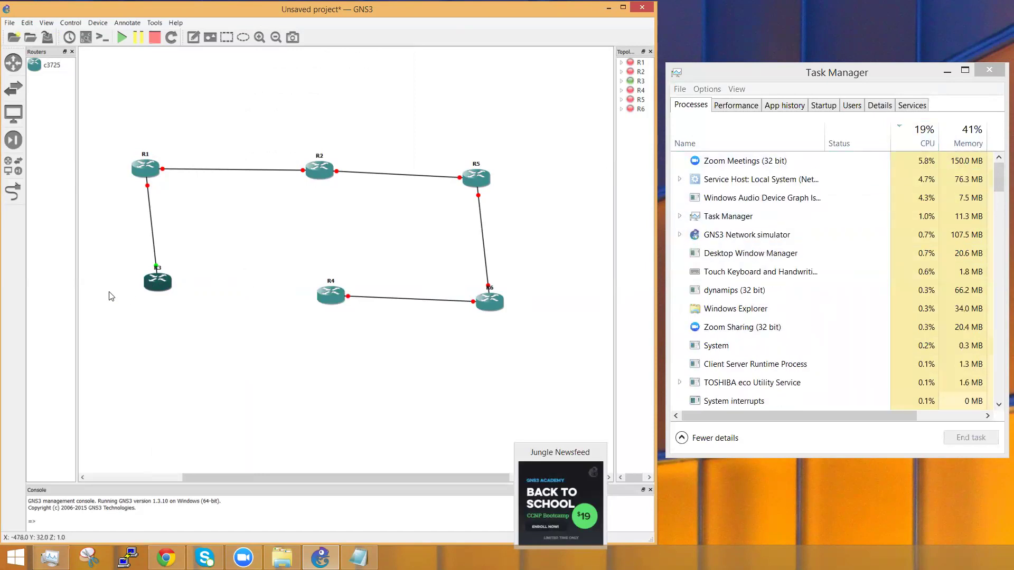
# Step: Recompute R3's Idle-PC values and accept the suggested 0x6024681c
pyautogui.rightClick(152, 286)
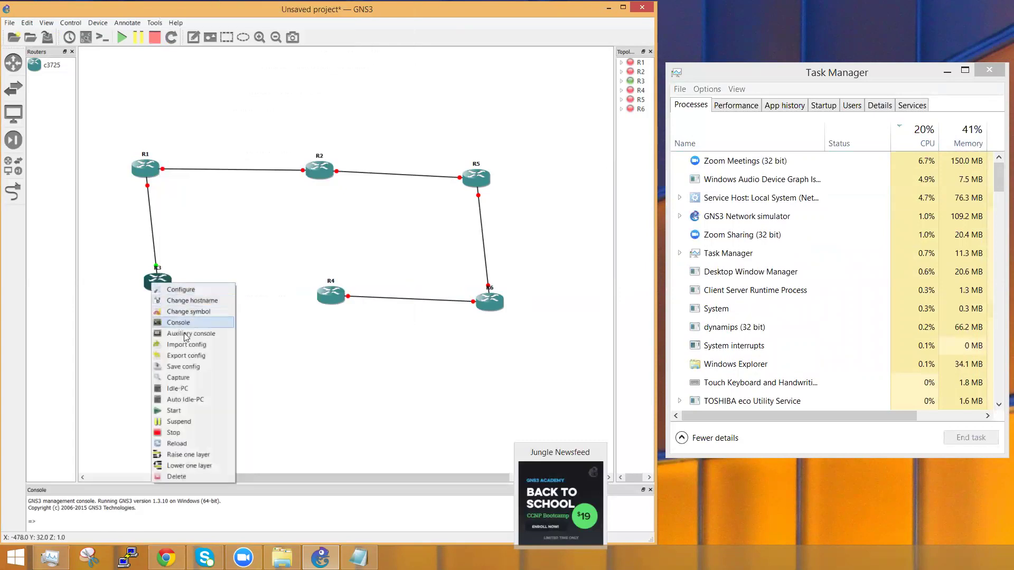
pyautogui.click(184, 393)
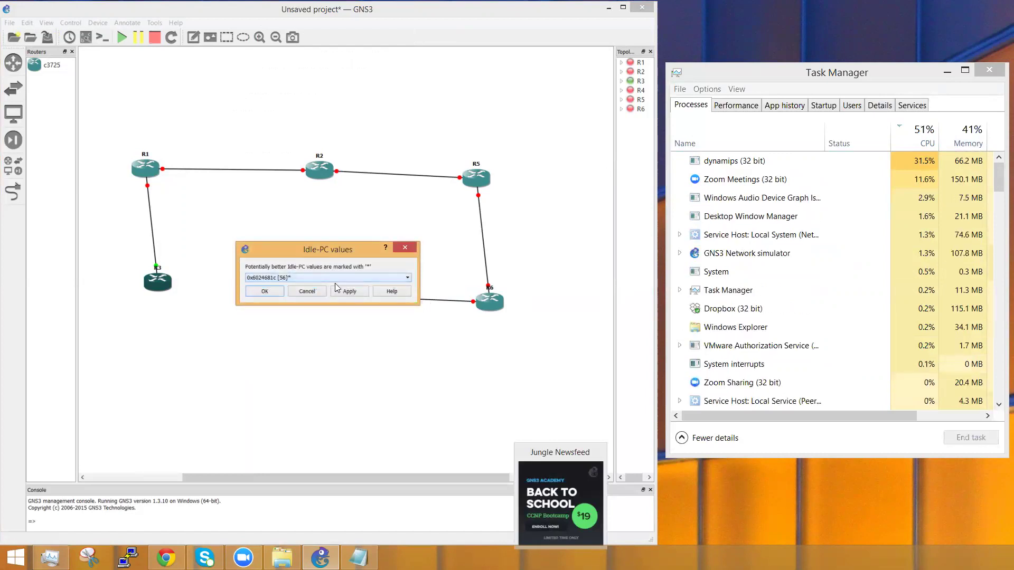
pyautogui.click(264, 293)
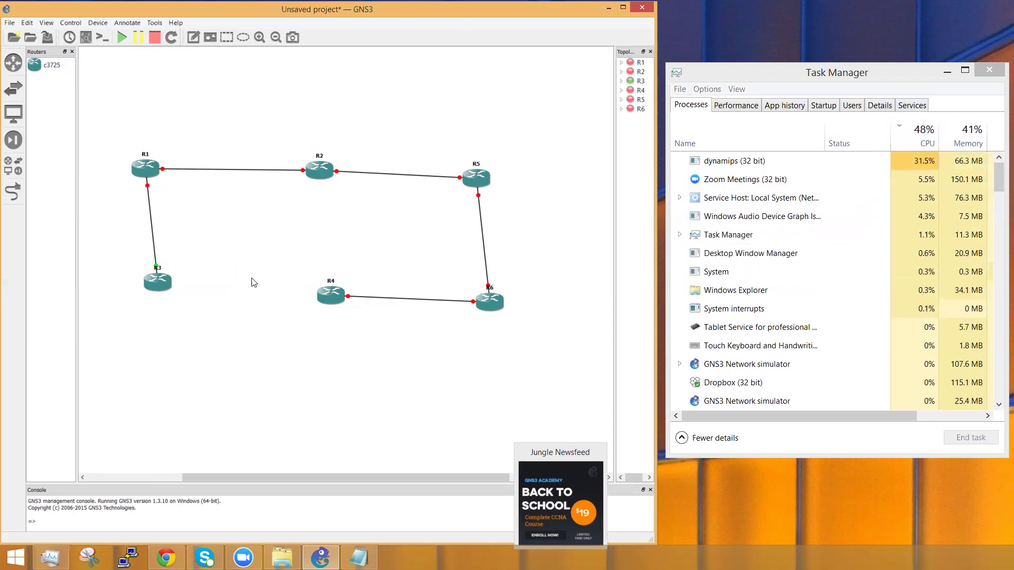
# Step: Recompute R3's Idle-PC values and confirm 0x6024681c [49]
pyautogui.rightClick(158, 282)
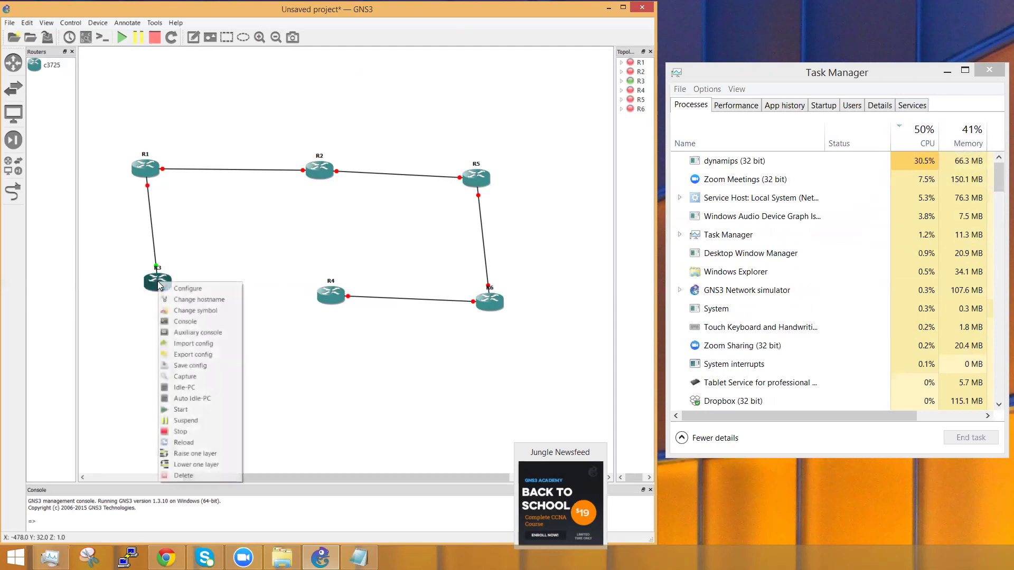
pyautogui.click(198, 387)
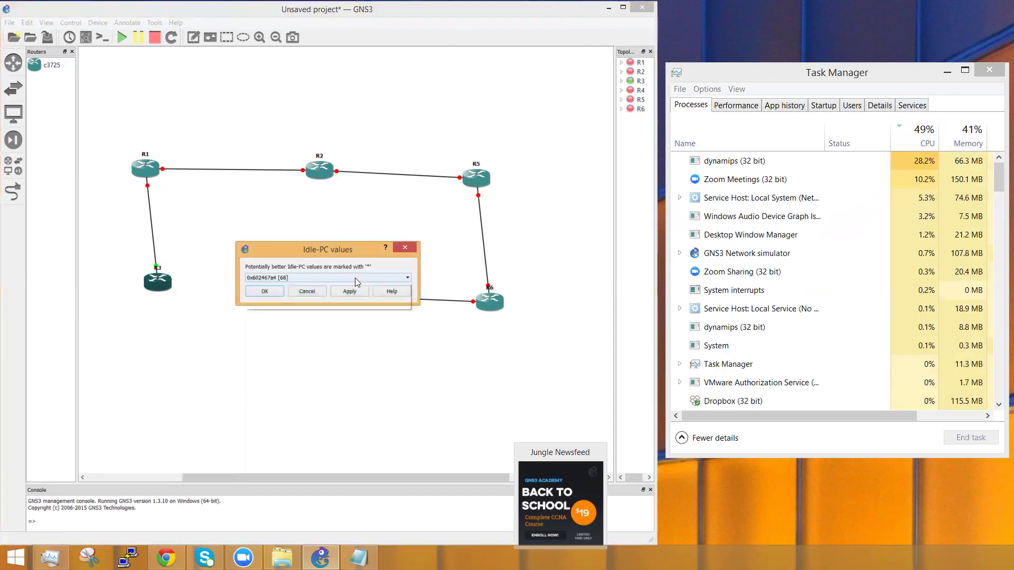
pyautogui.click(355, 278)
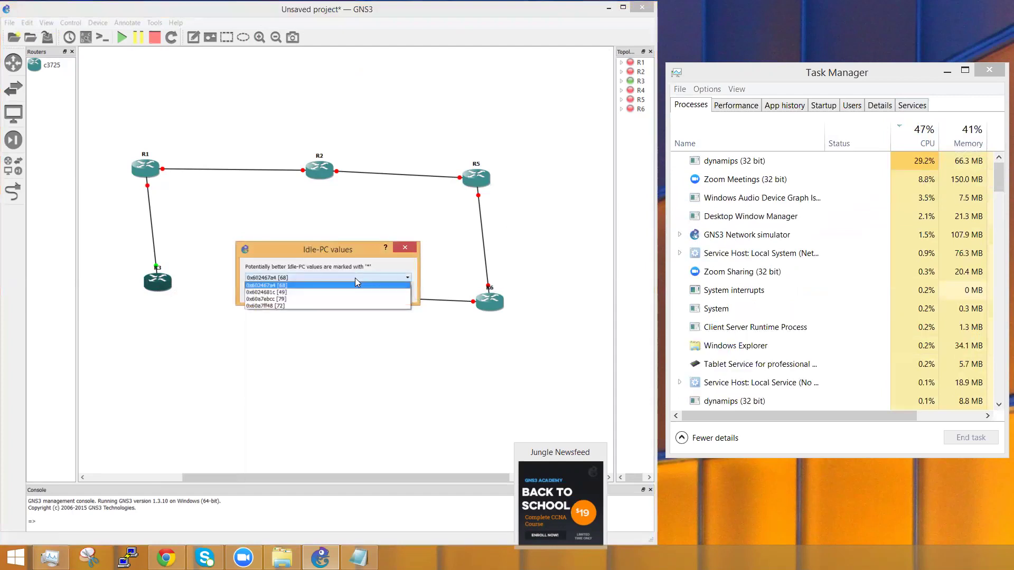
pyautogui.click(288, 293)
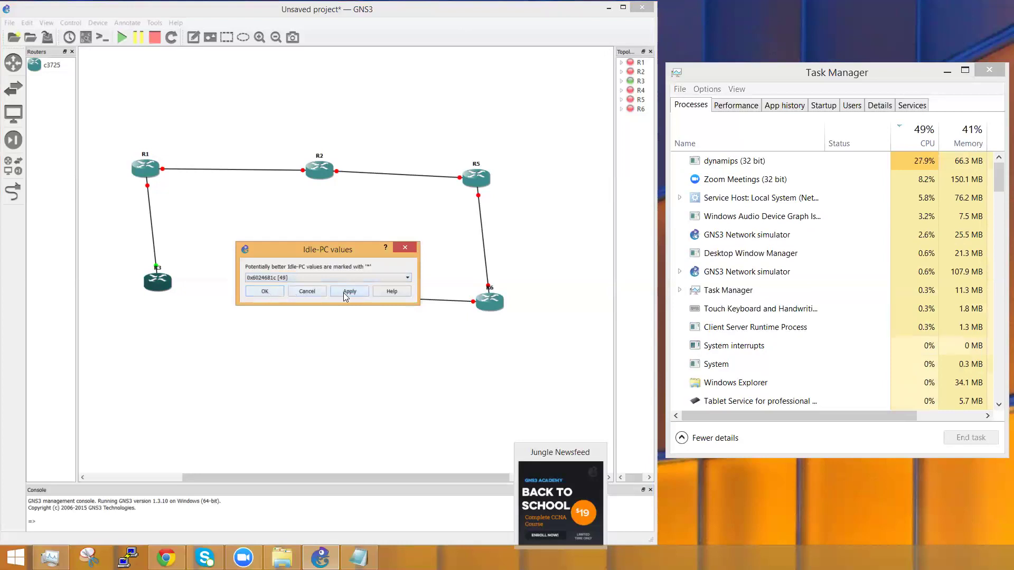
pyautogui.click(272, 291)
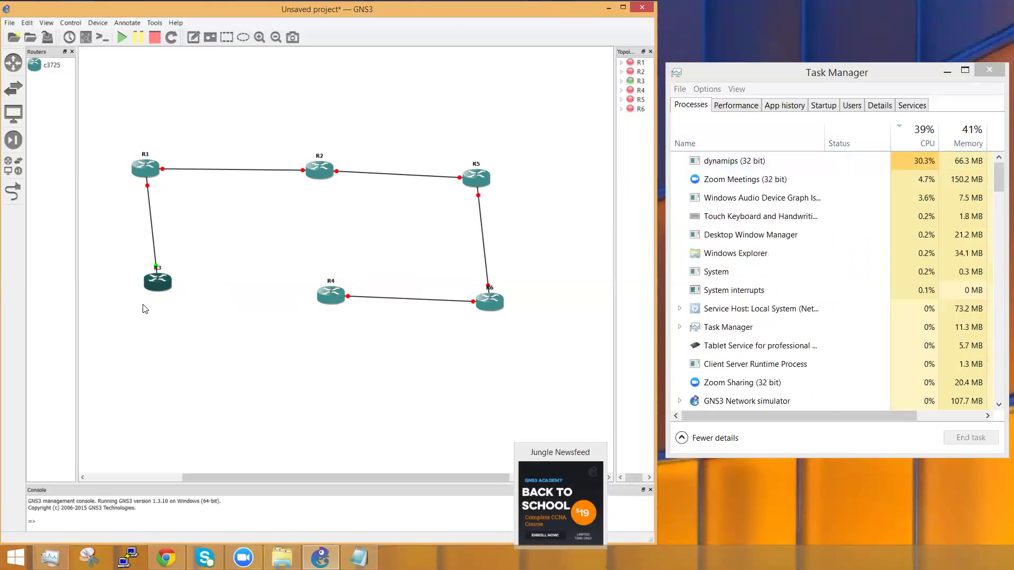
# Step: Stop R3, dismiss the router-not-running Idle-PC error, and start R3 again
pyautogui.moveTo(159, 288)
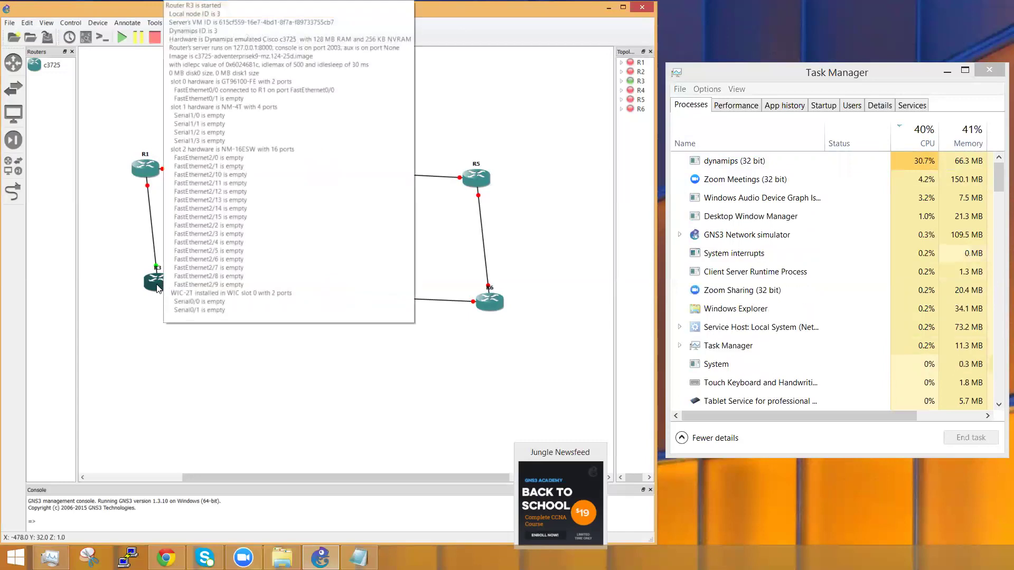
pyautogui.rightClick(157, 288)
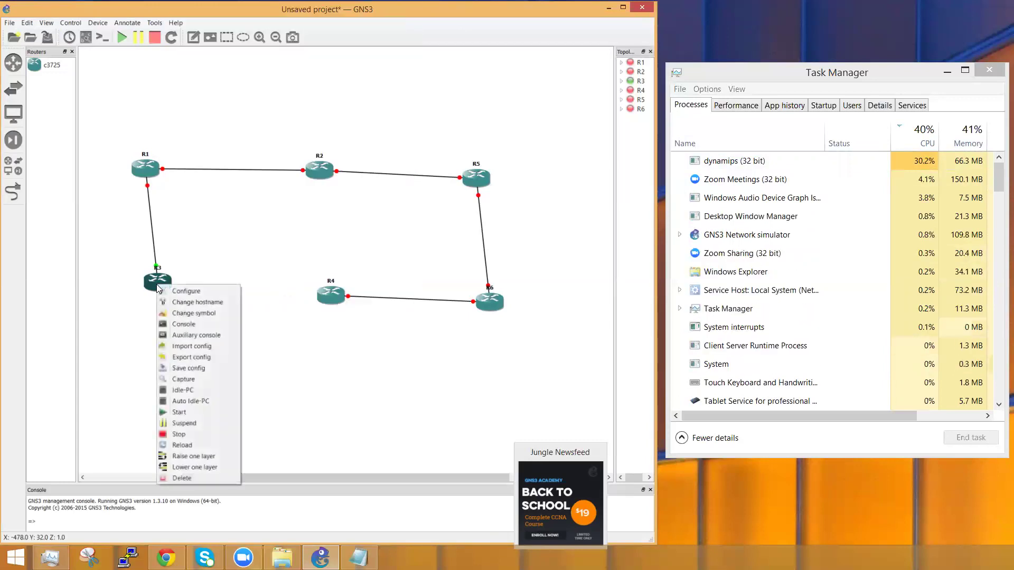
pyautogui.click(182, 432)
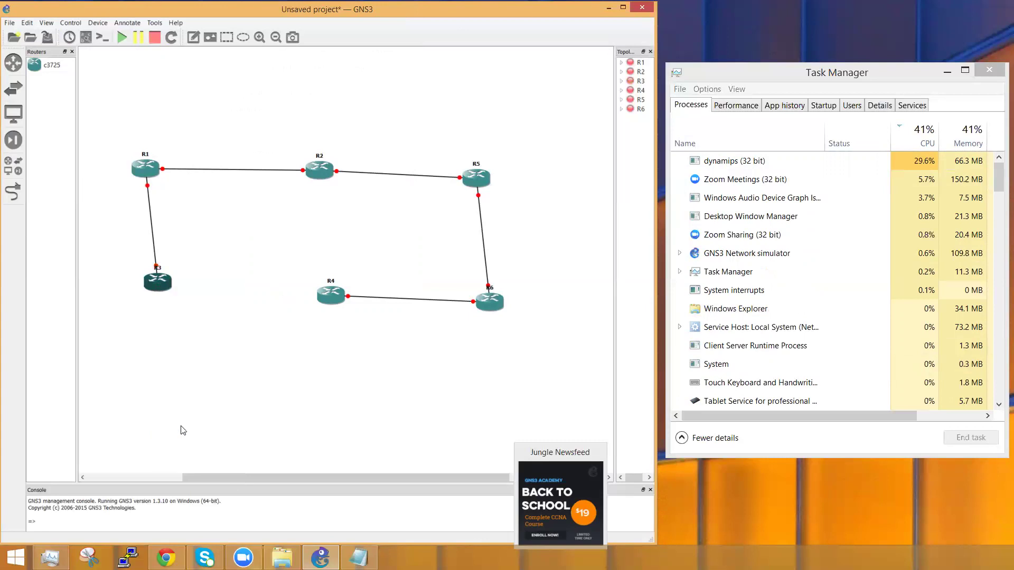
pyautogui.rightClick(153, 287)
pyautogui.click(178, 391)
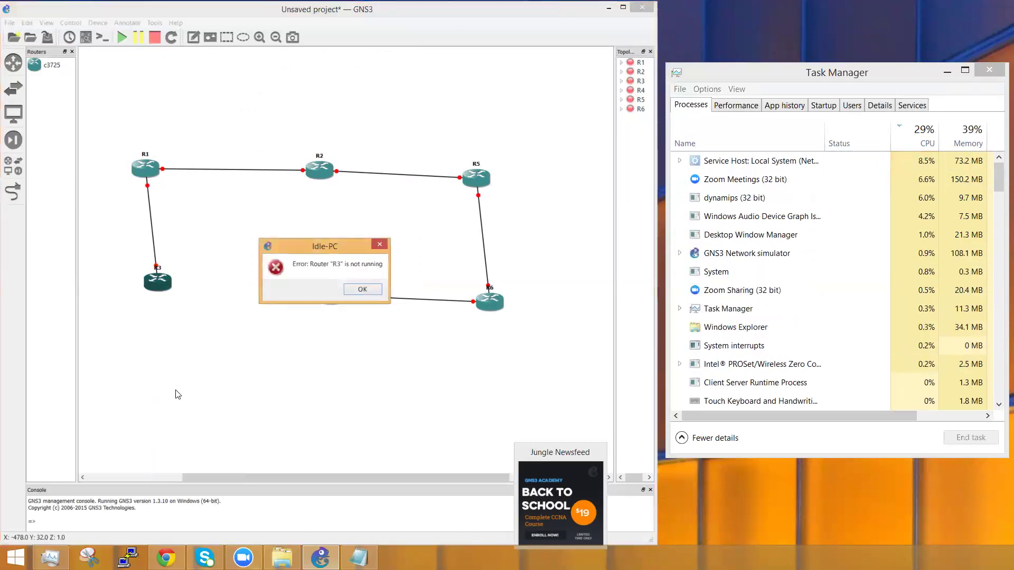
pyautogui.click(368, 293)
pyautogui.rightClick(152, 280)
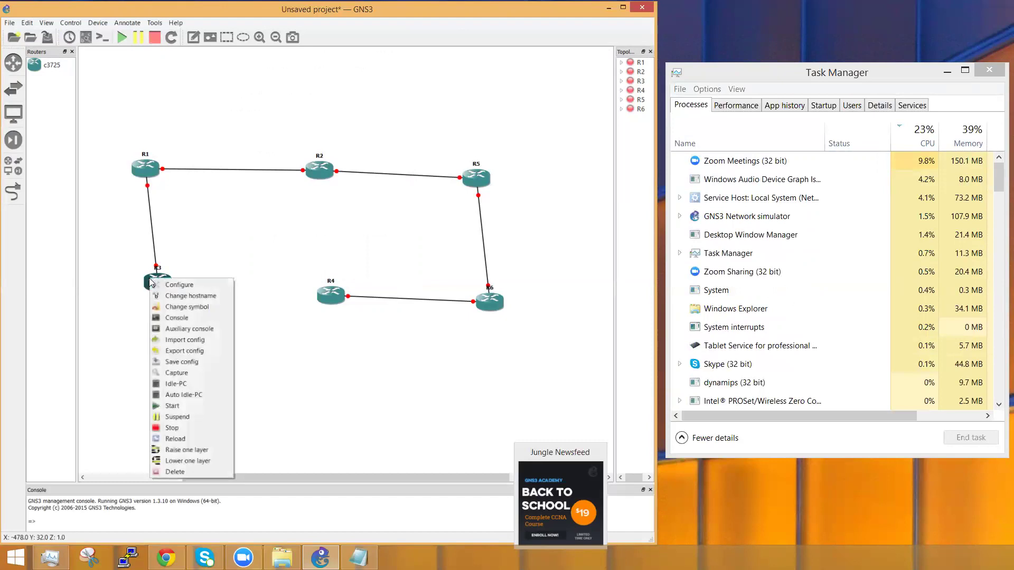
pyautogui.click(183, 406)
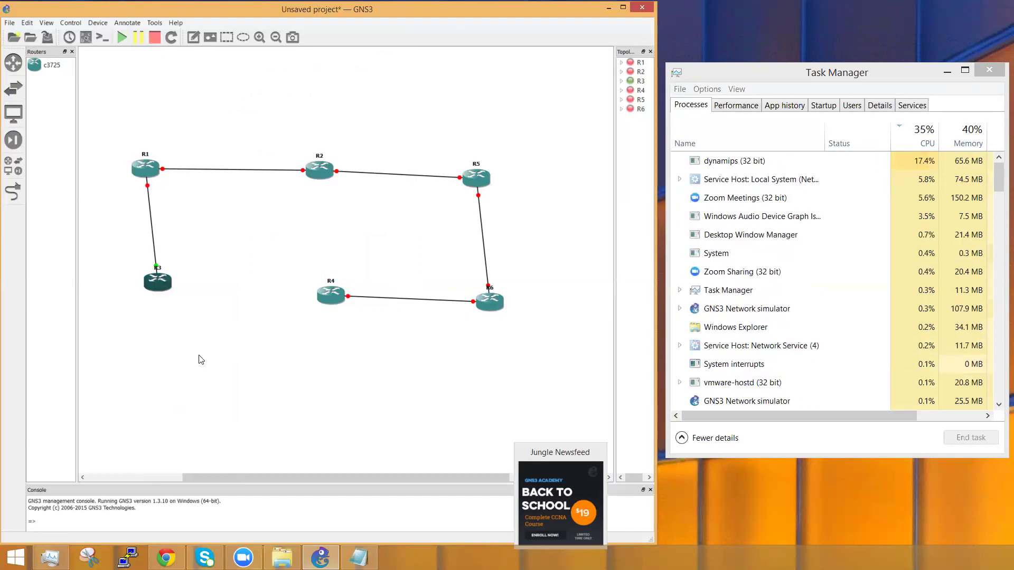
# Step: Compute R3's Idle-PC values and confirm the starred 0x6024681c
pyautogui.rightClick(158, 285)
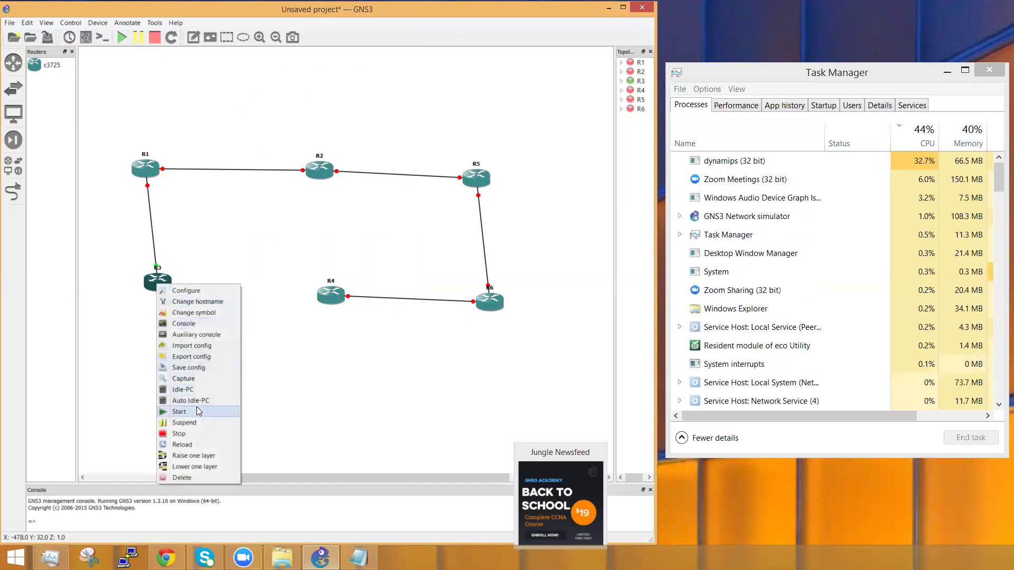
pyautogui.click(204, 390)
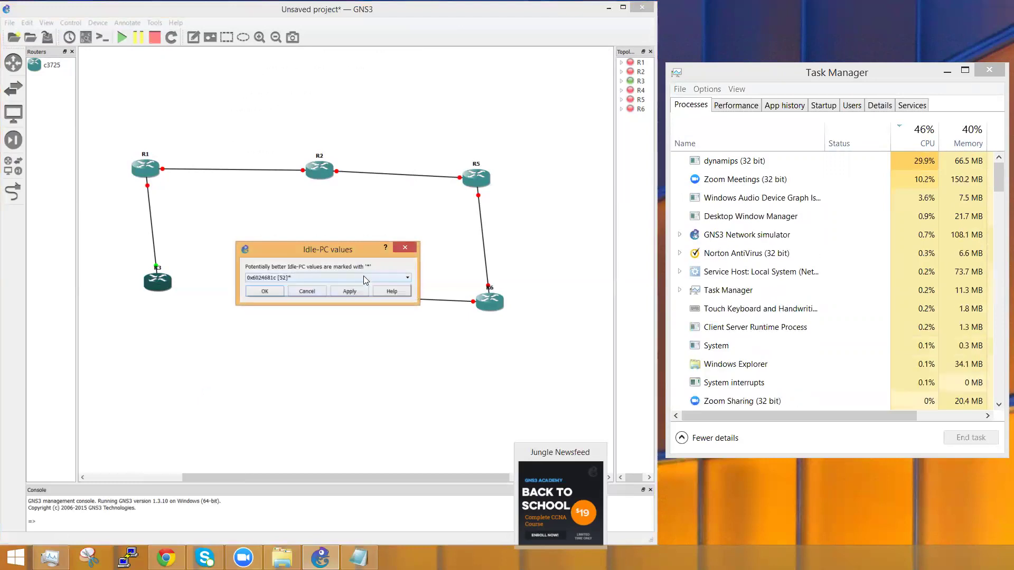
pyautogui.click(363, 277)
pyautogui.click(325, 290)
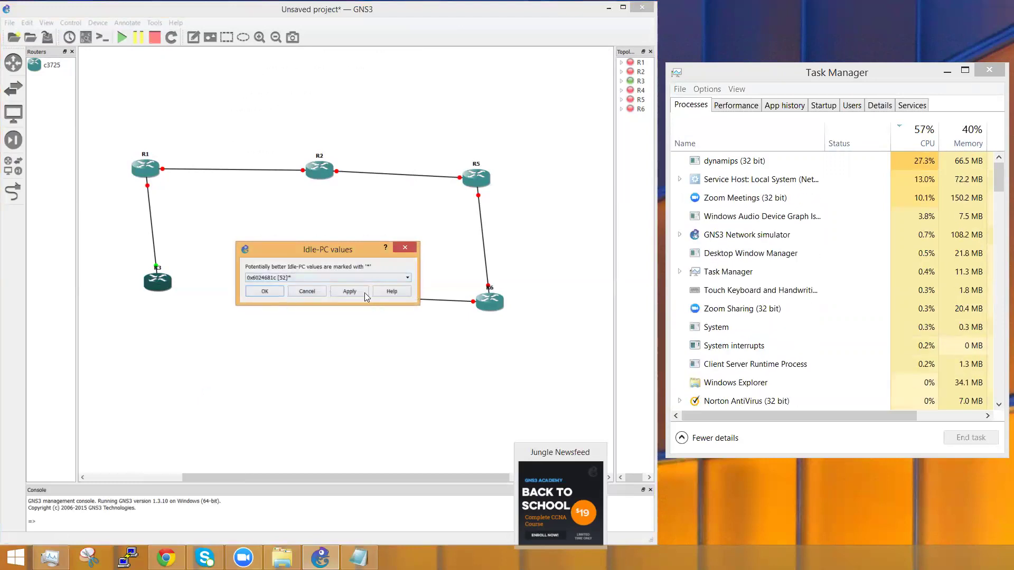
pyautogui.click(281, 294)
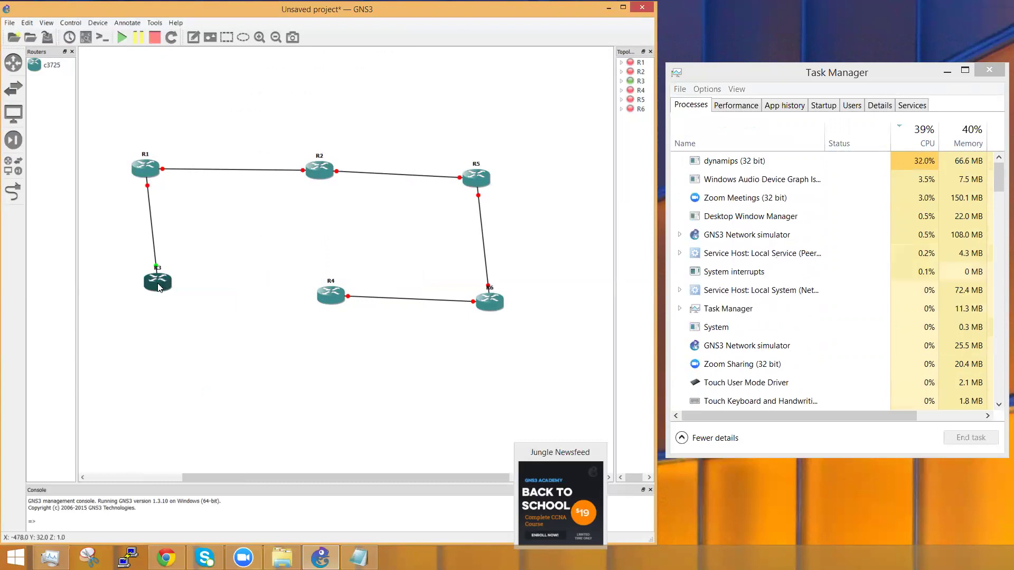
# Step: Stop router R3 again
pyautogui.moveTo(157, 287)
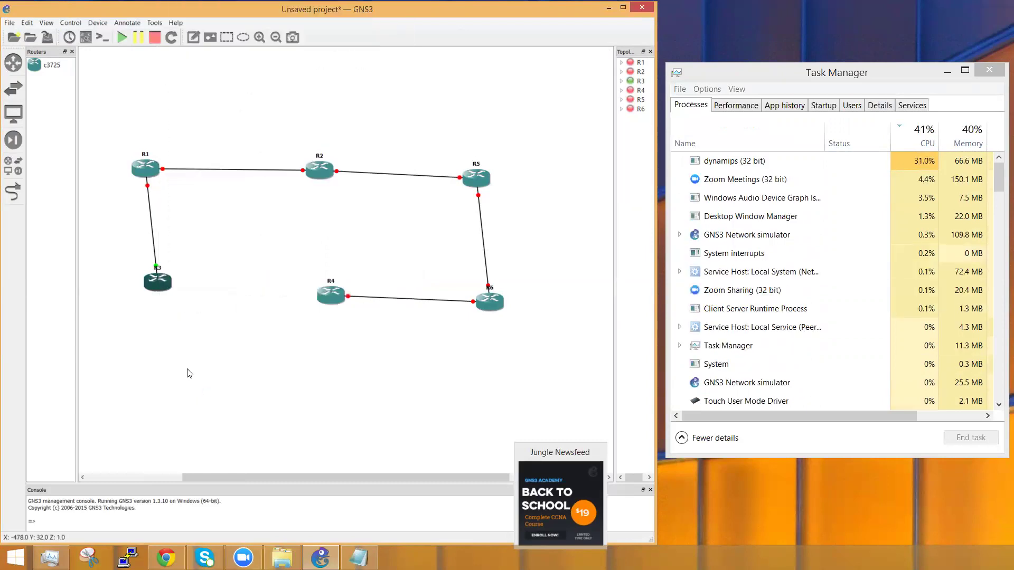
pyautogui.rightClick(153, 285)
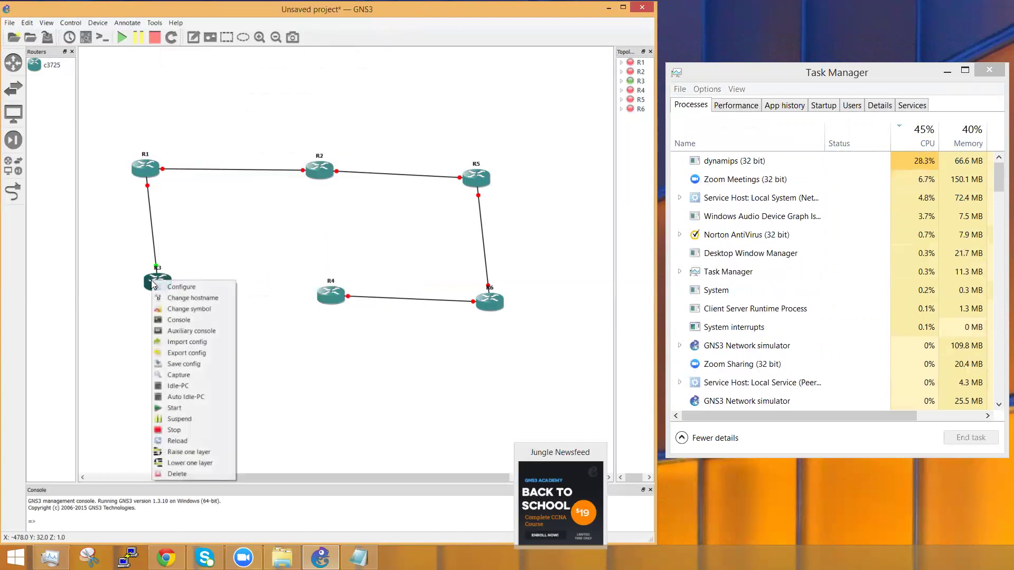
pyautogui.click(183, 430)
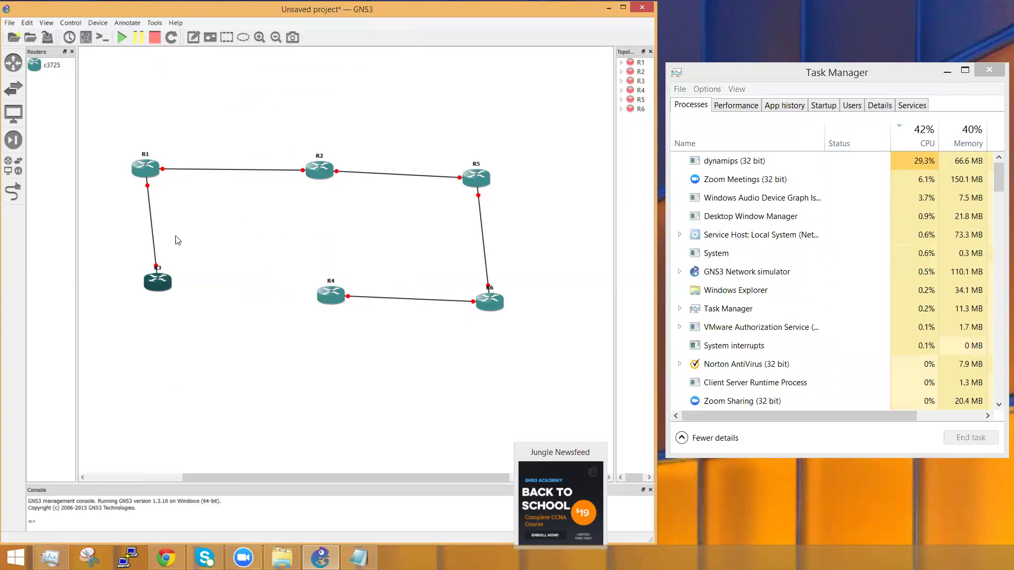
# Step: Start router R1 and apply the starred Idle-PC value 0x6024681c [59]*
pyautogui.rightClick(145, 166)
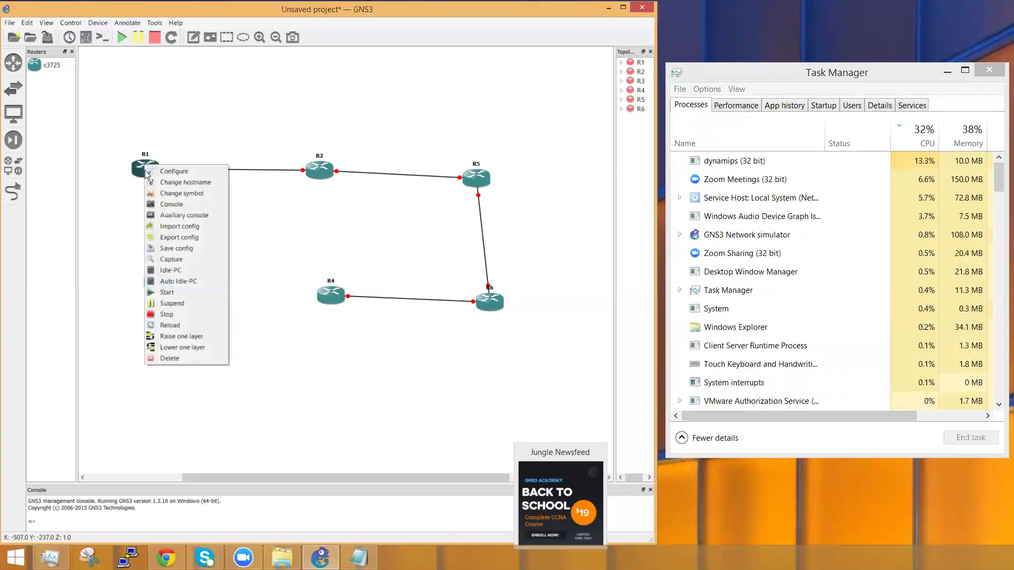
pyautogui.click(171, 291)
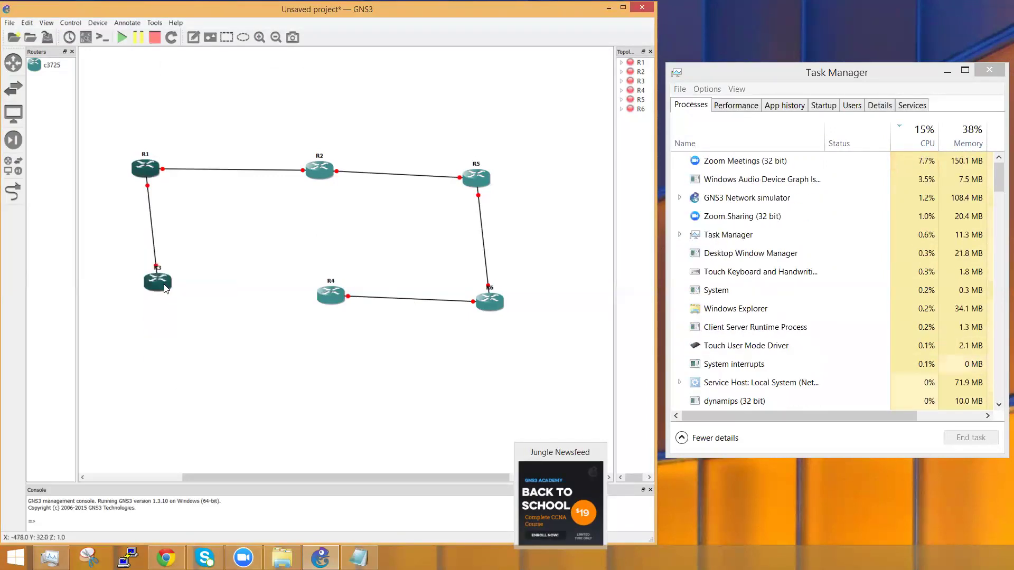
pyautogui.rightClick(145, 172)
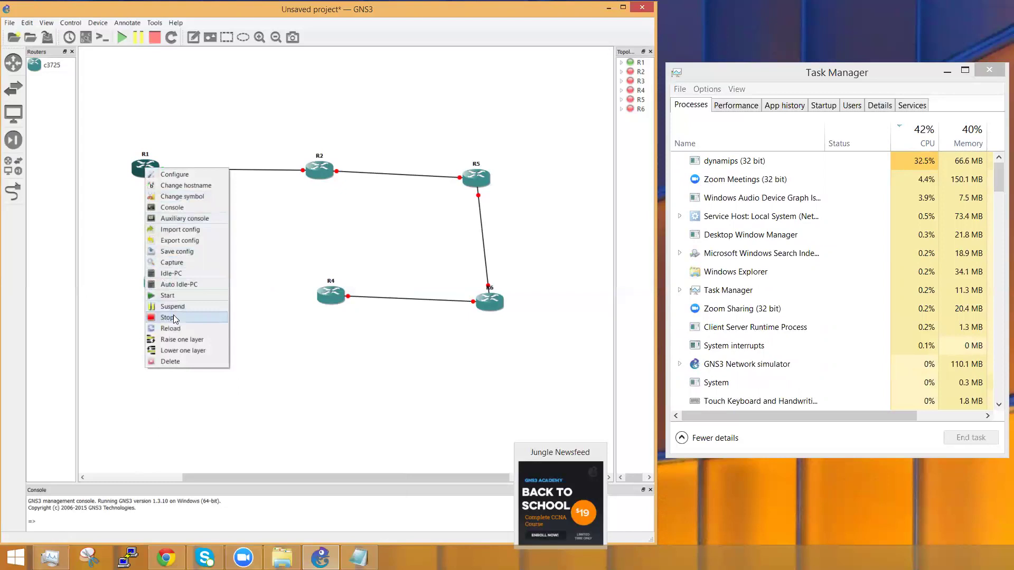
pyautogui.click(170, 273)
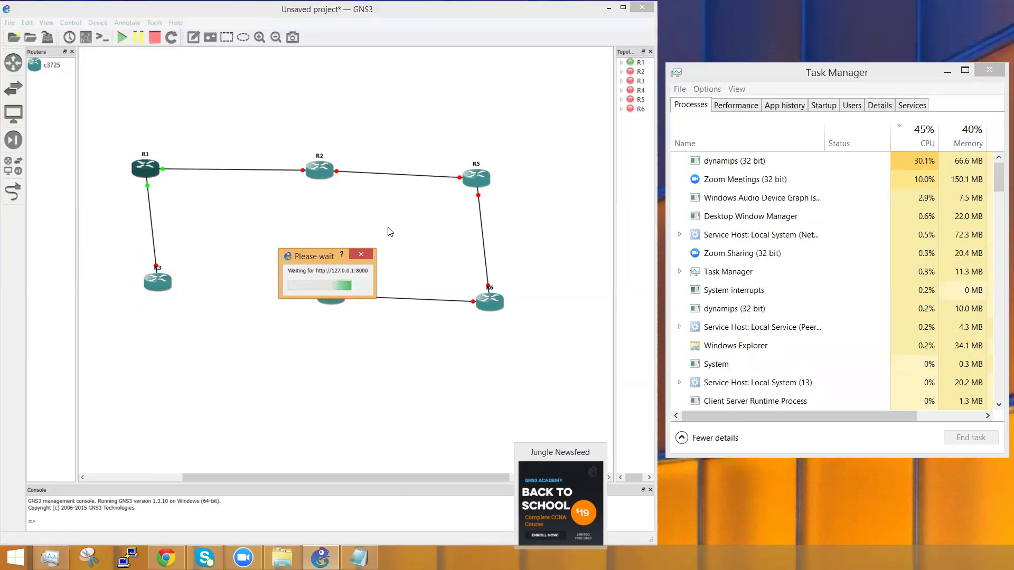
pyautogui.click(312, 278)
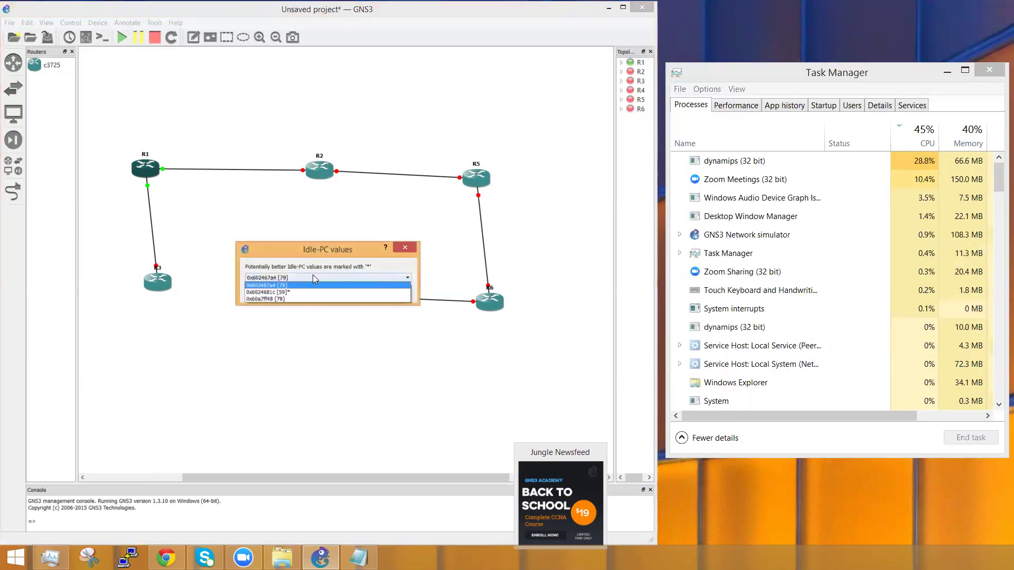
pyautogui.click(279, 292)
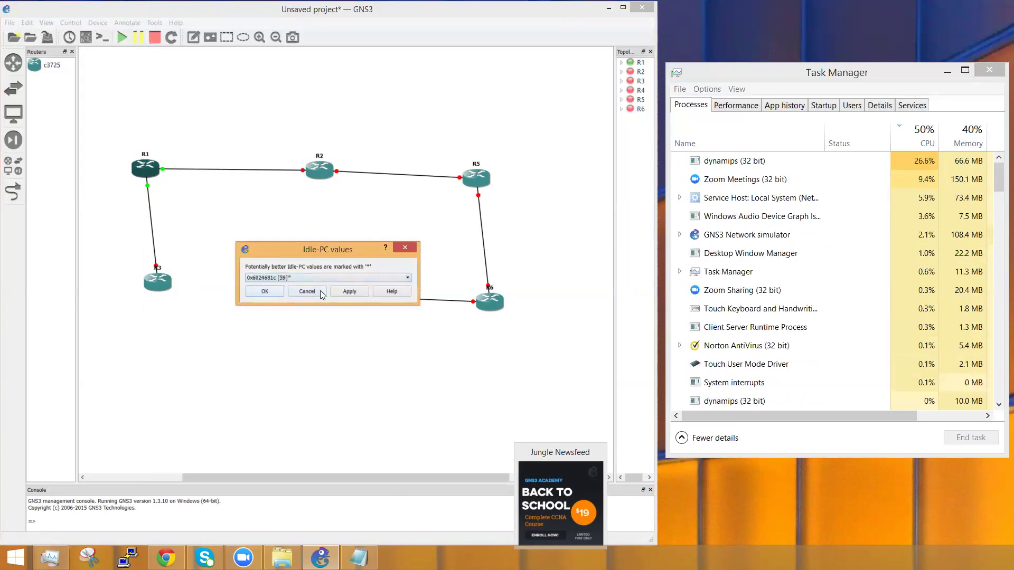
pyautogui.click(264, 291)
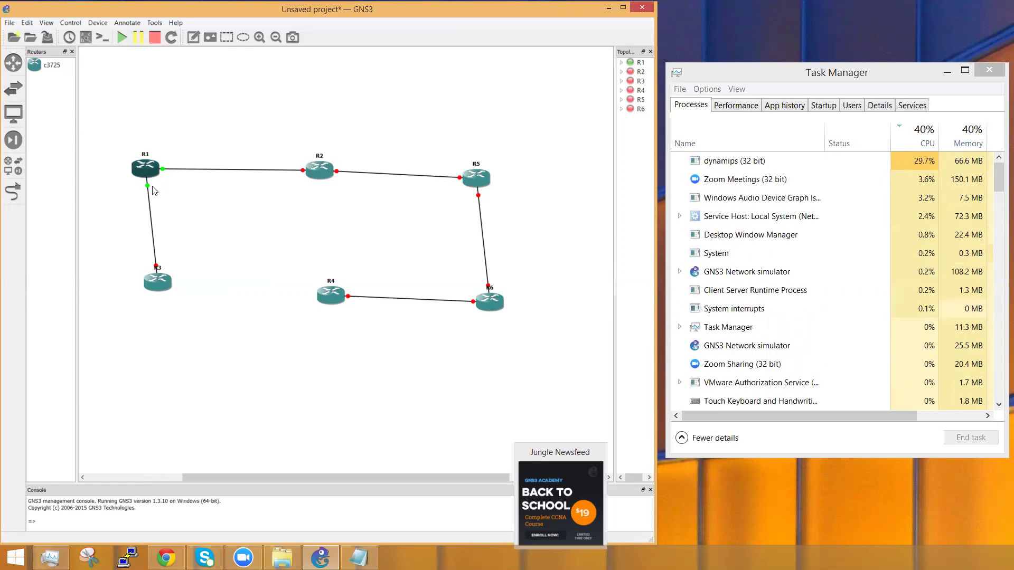
# Step: Select router R2, then clear the selection
pyautogui.moveTo(148, 176)
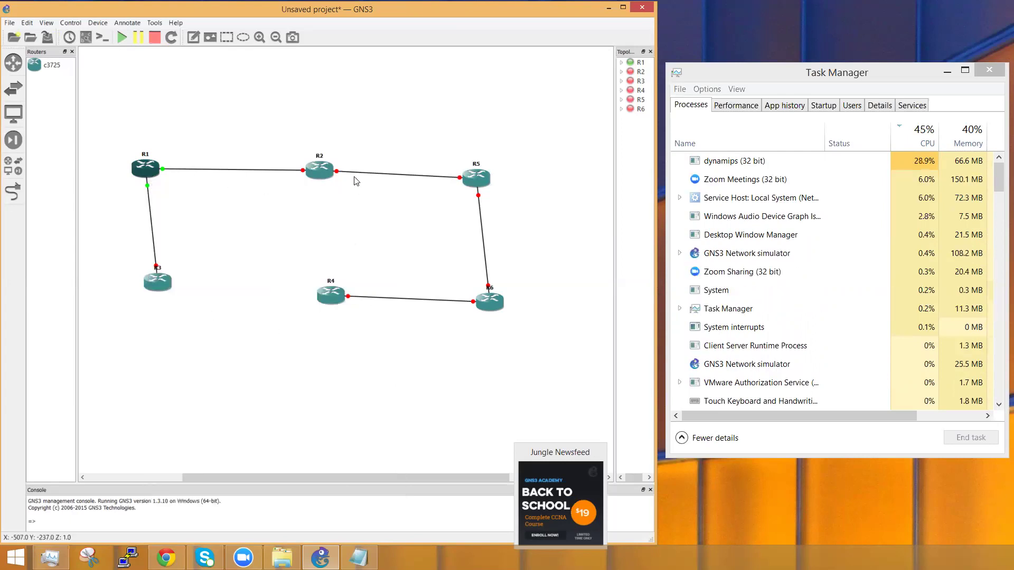
pyautogui.click(327, 177)
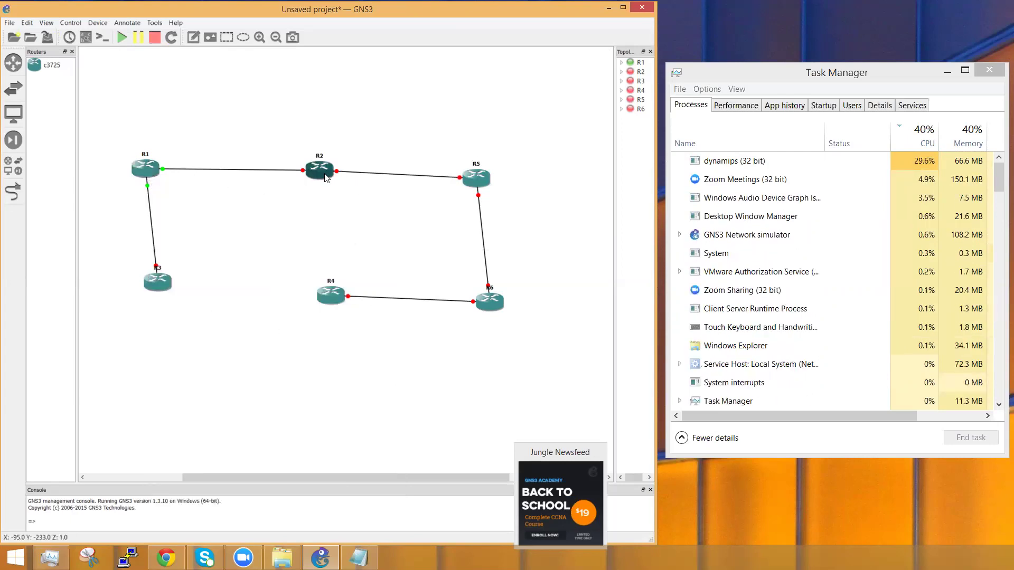
pyautogui.moveTo(326, 177)
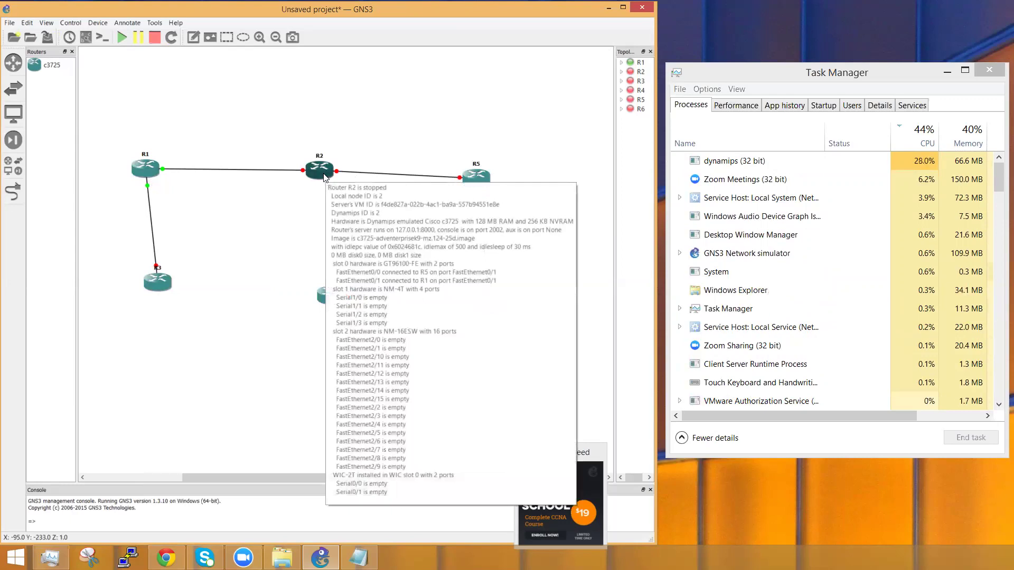
pyautogui.click(279, 239)
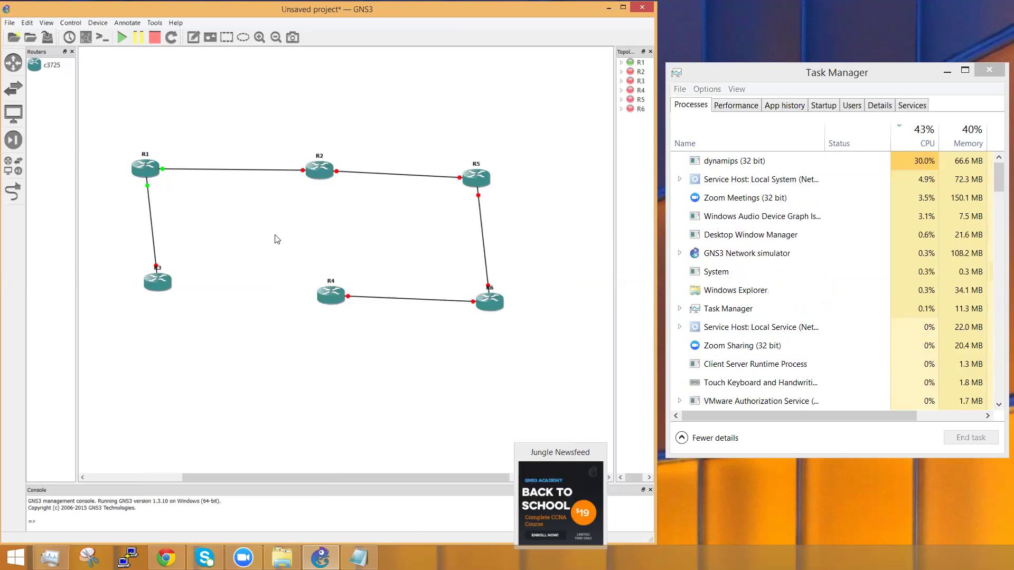
# Step: Compute R1's Idle-PC values twice, closing the dialog each time without applying
pyautogui.rightClick(150, 175)
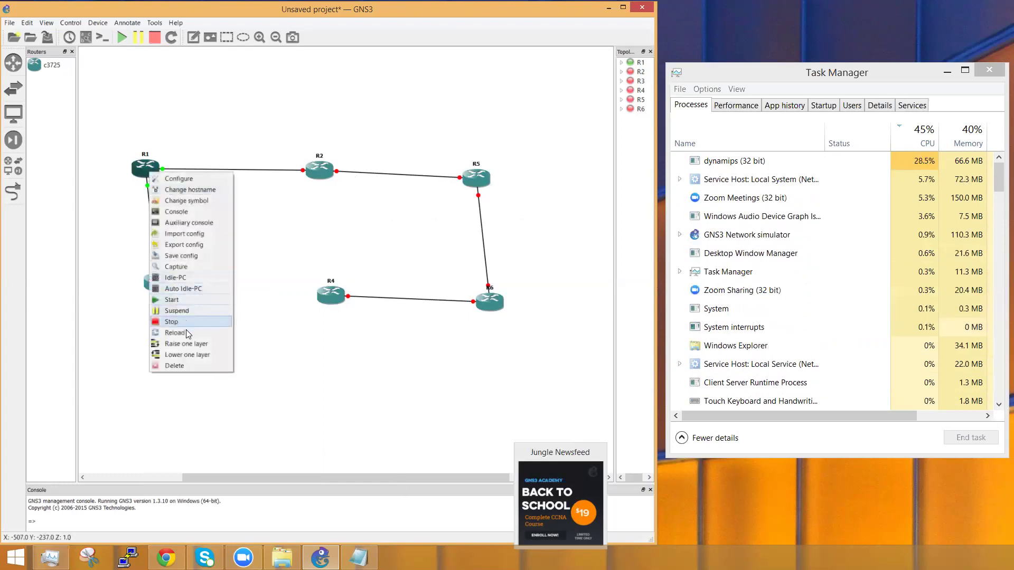
pyautogui.click(173, 277)
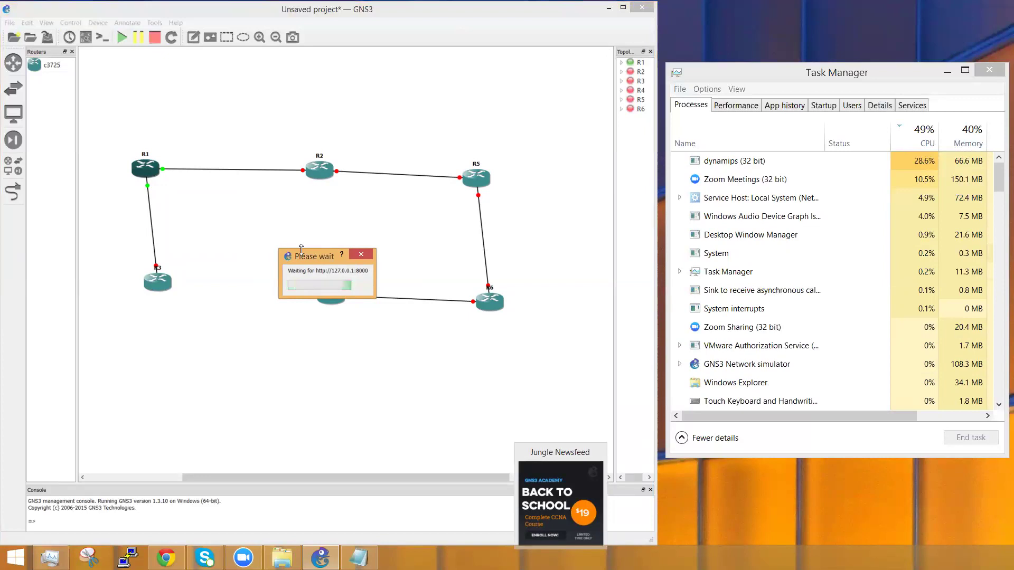
pyautogui.click(324, 278)
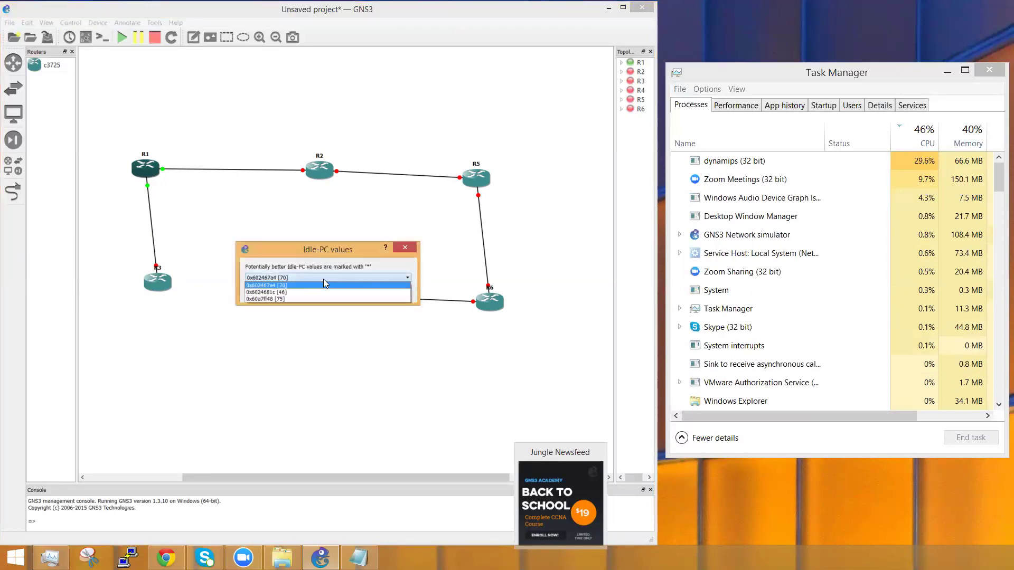
pyautogui.click(323, 285)
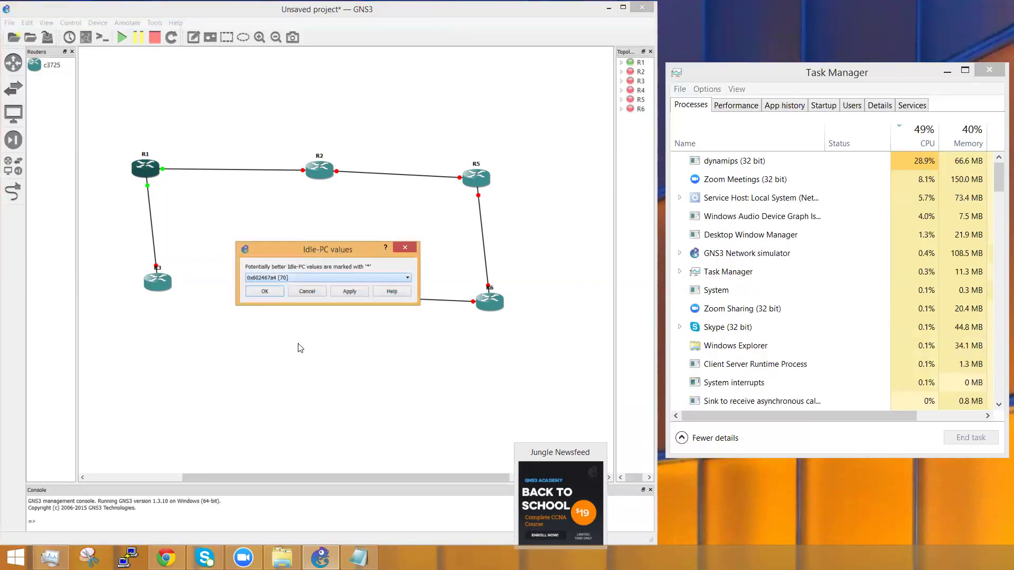
pyautogui.click(319, 291)
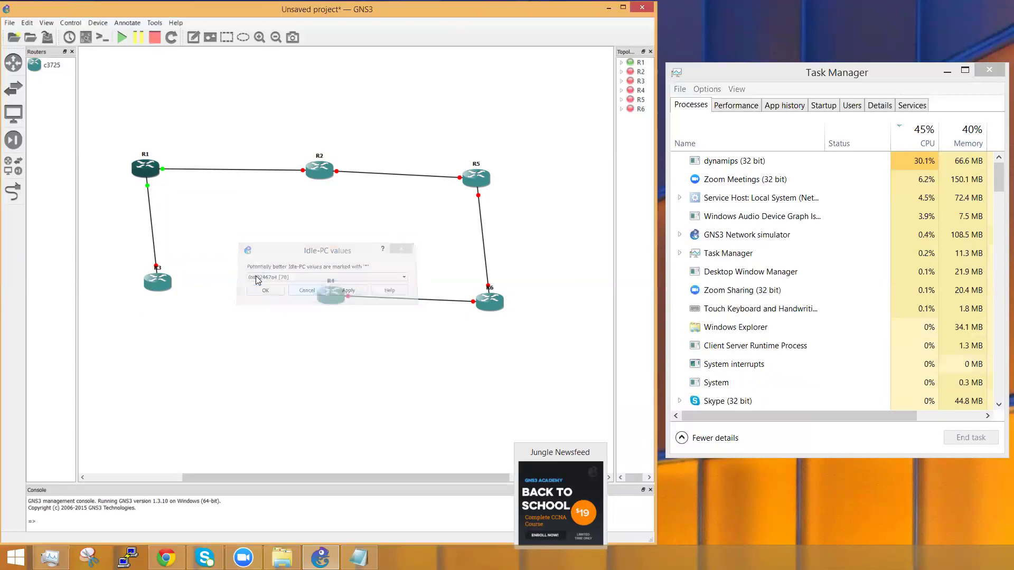
pyautogui.rightClick(146, 169)
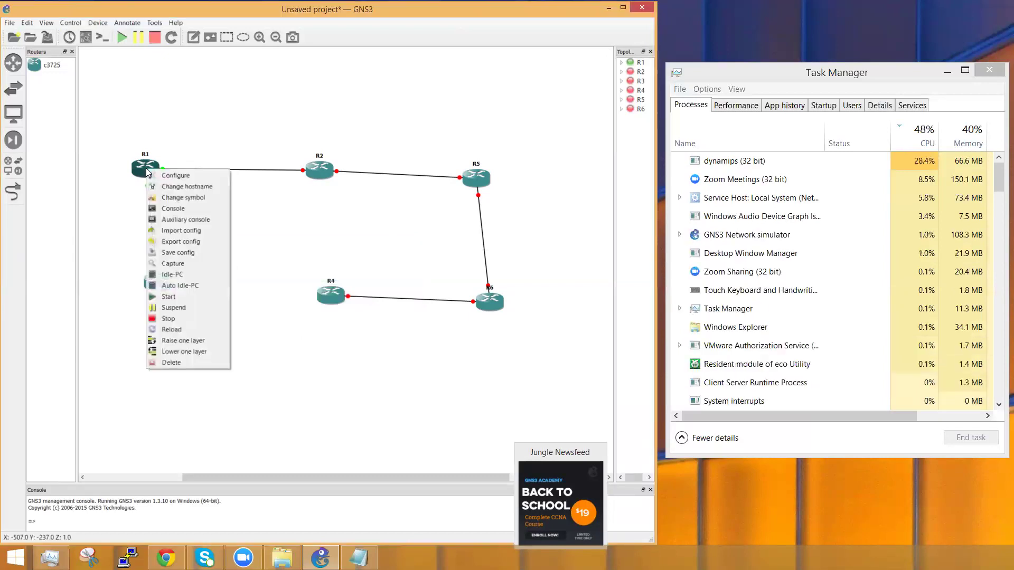
pyautogui.click(185, 277)
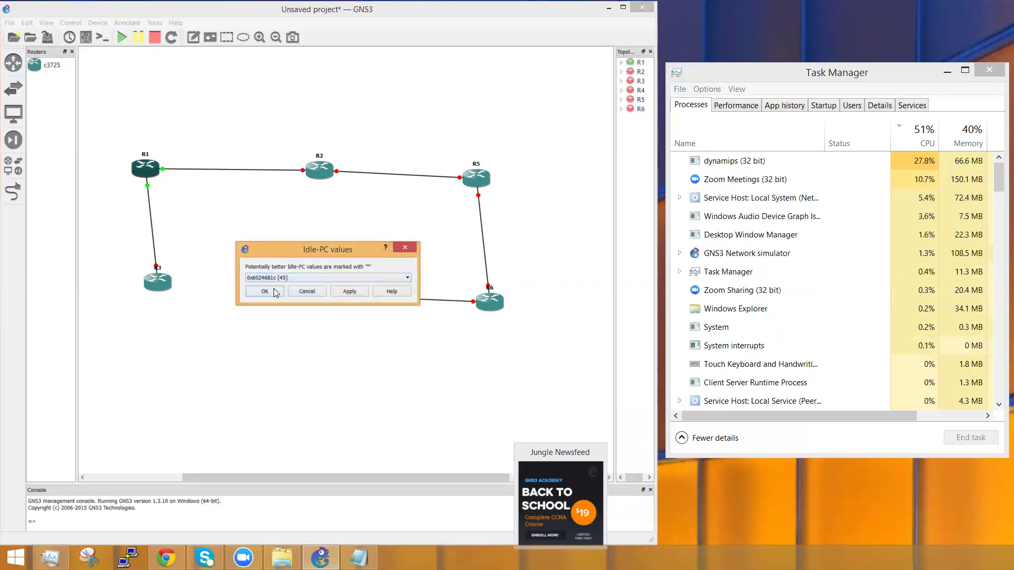
pyautogui.click(275, 293)
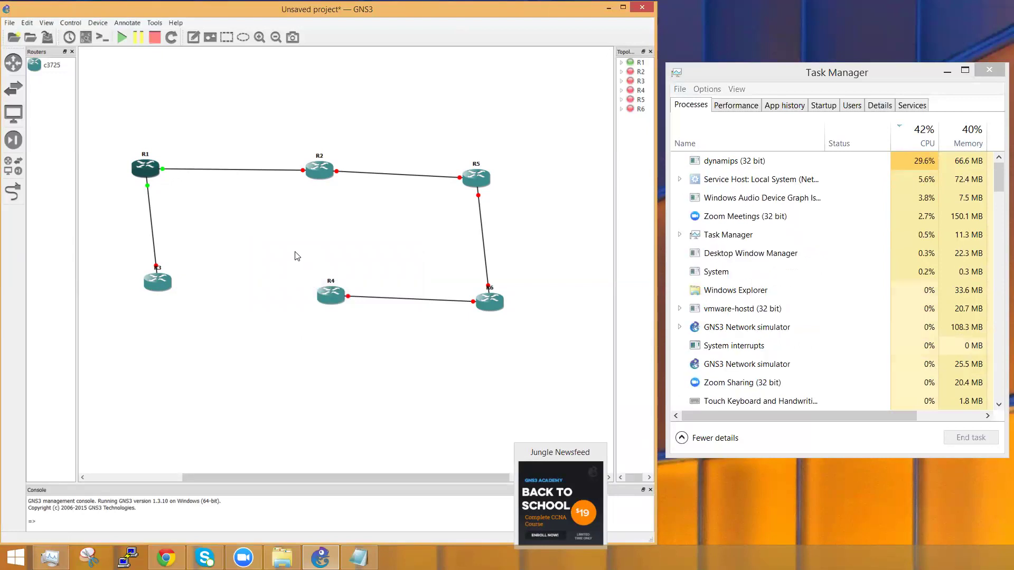
# Step: Recompute R1's Idle-PC values and apply the starred 0x6024681c
pyautogui.rightClick(147, 173)
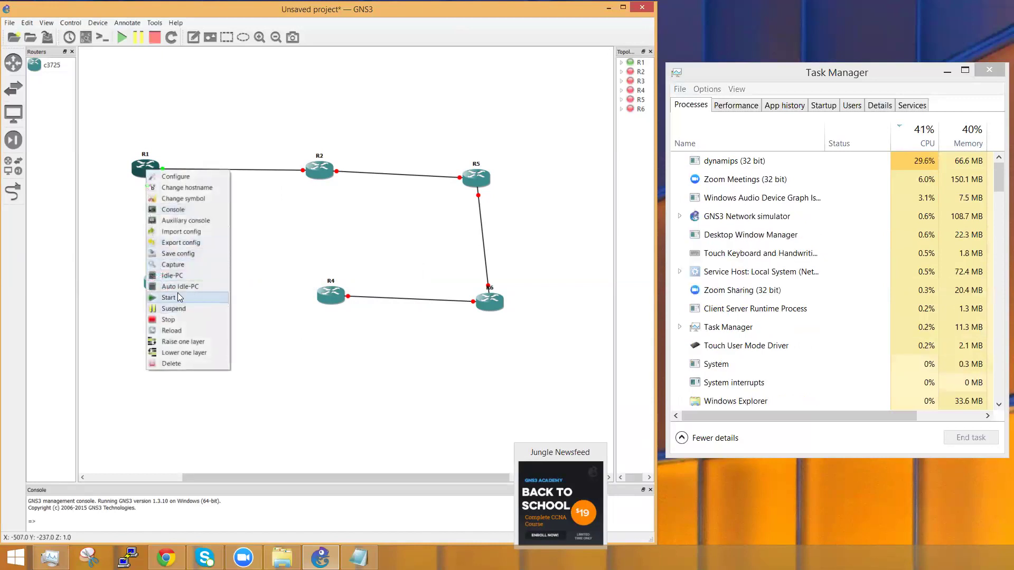
pyautogui.click(176, 276)
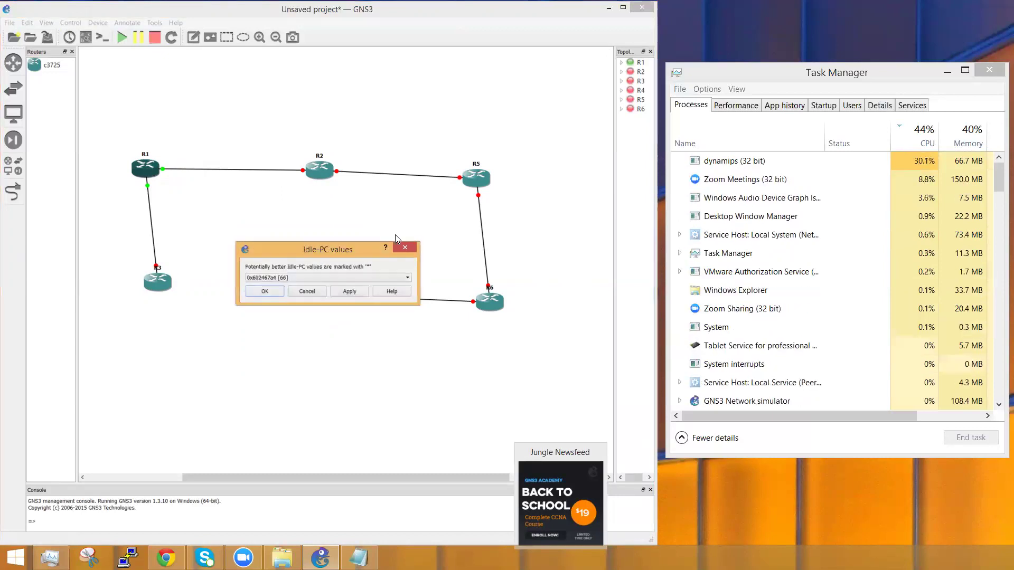
pyautogui.click(333, 279)
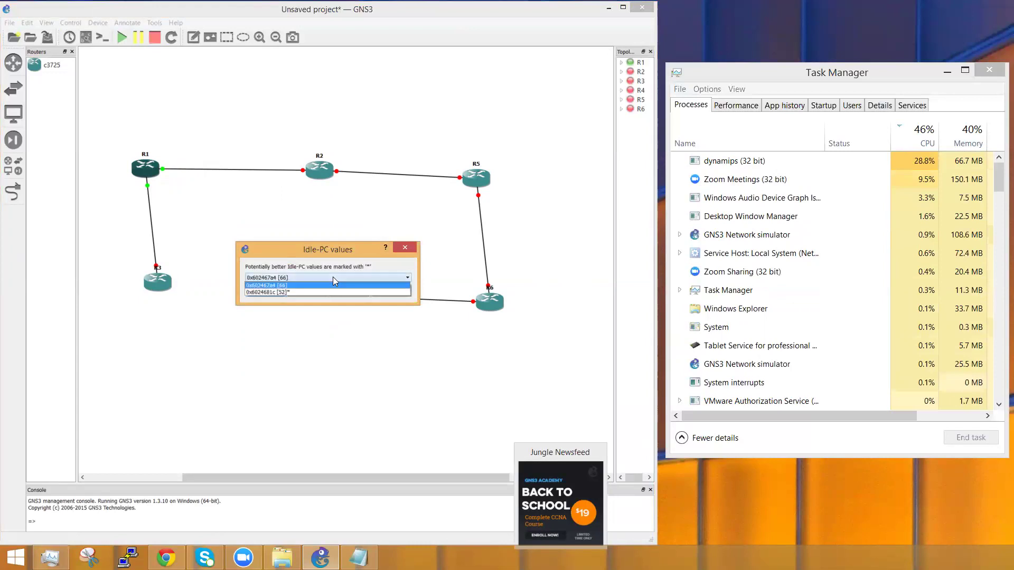
pyautogui.click(287, 292)
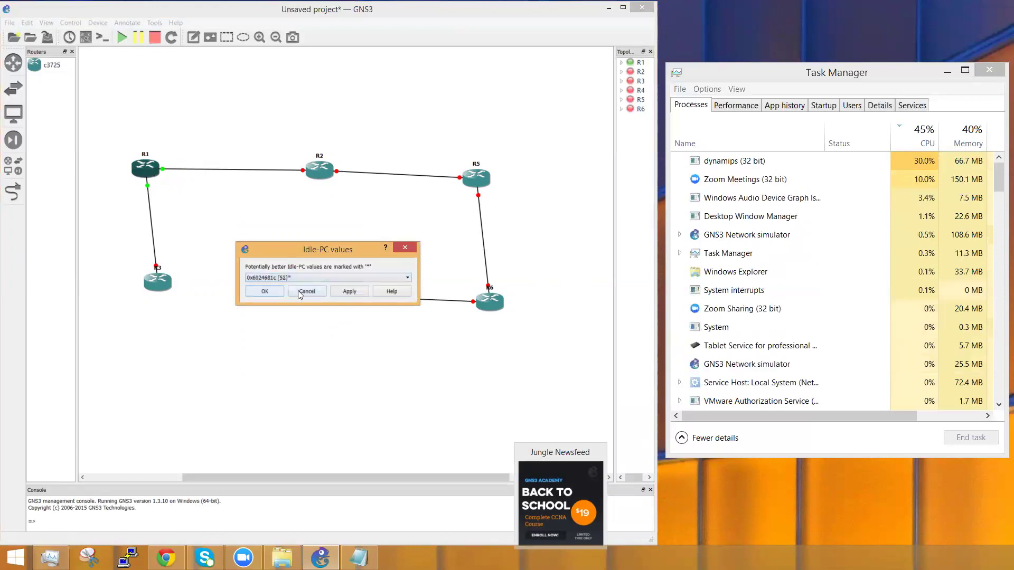
pyautogui.click(267, 293)
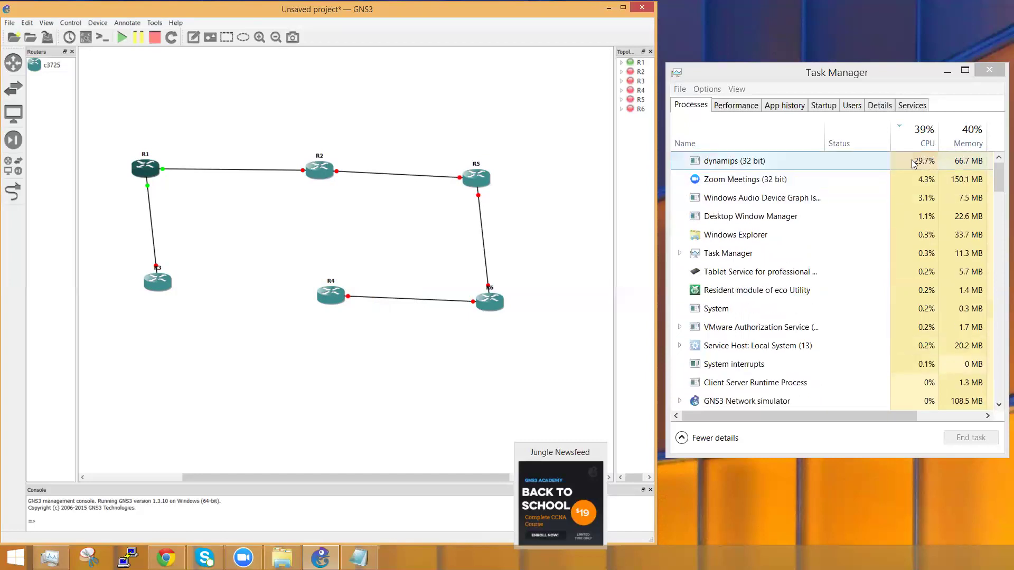
# Step: Stop R1, start R2, R4, R5 and R6 as a group, then select all routers
pyautogui.rightClick(148, 171)
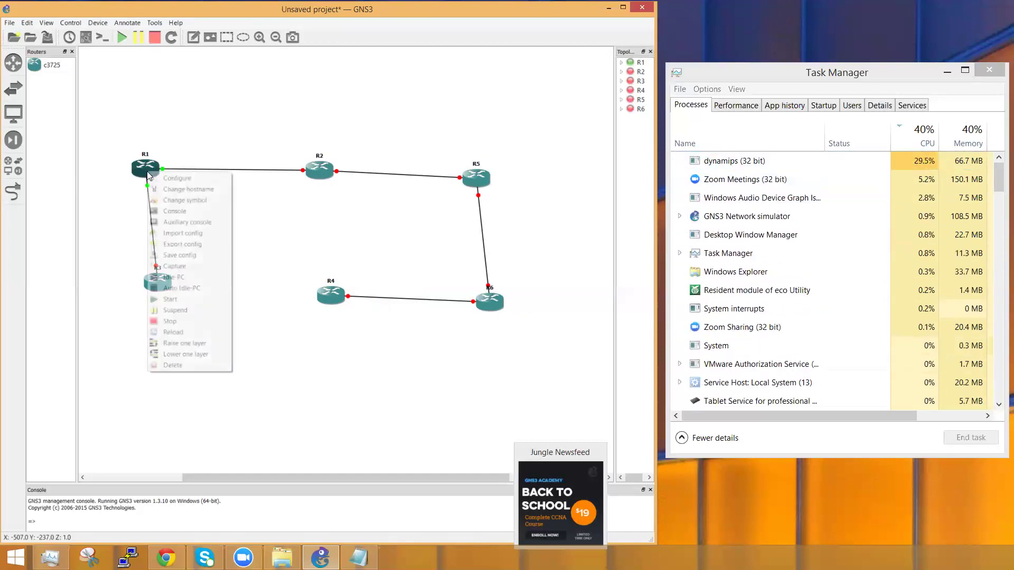
pyautogui.click(173, 322)
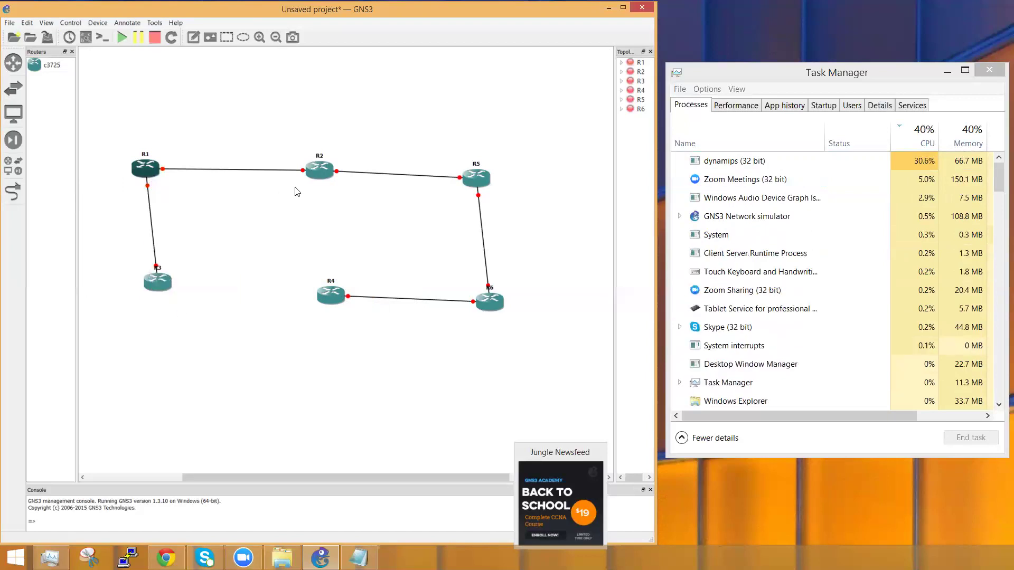
pyautogui.rightClick(322, 169)
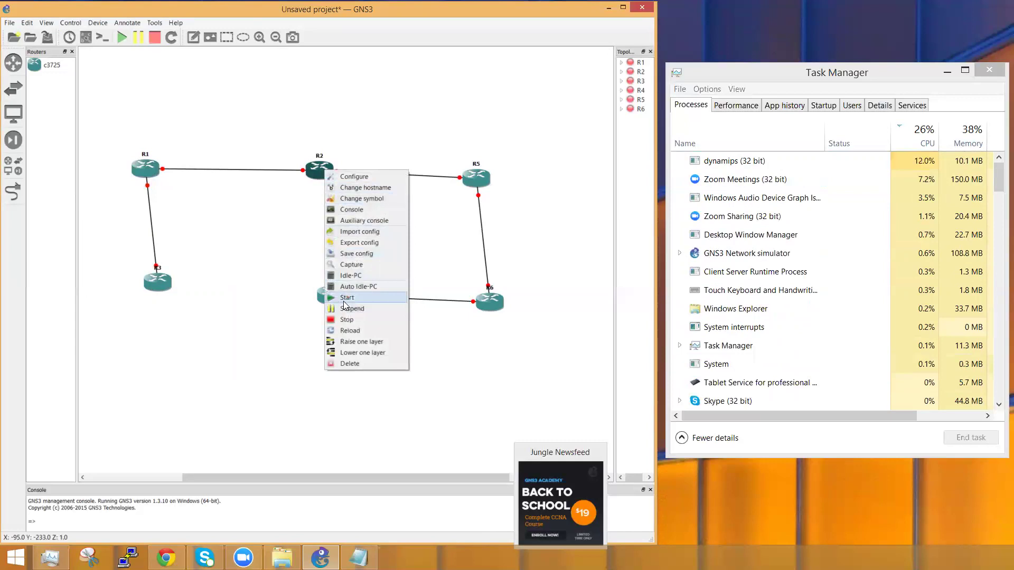
pyautogui.moveTo(535, 326); pyautogui.dragTo(295, 158)
pyautogui.rightClick(320, 172)
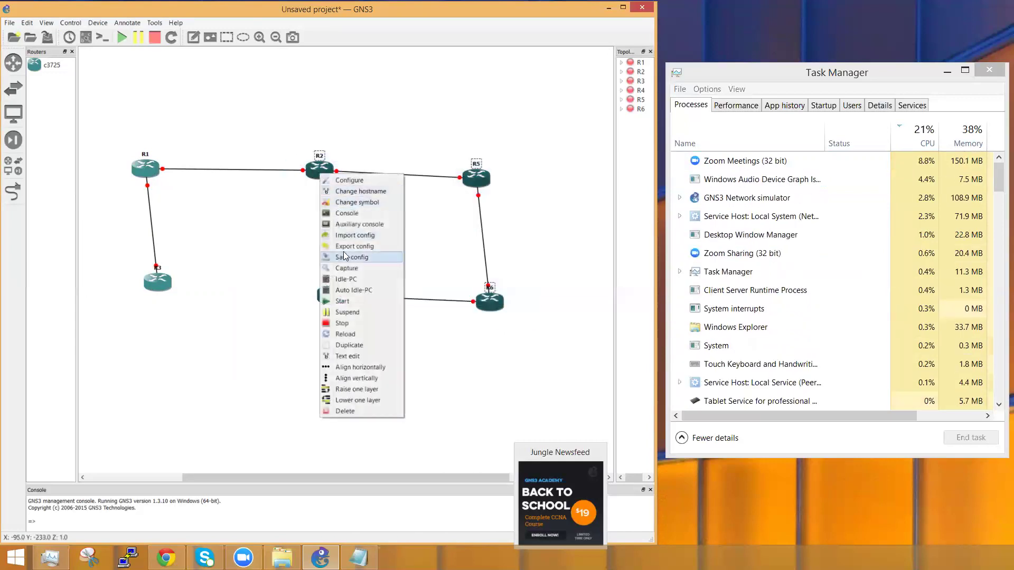
pyautogui.click(355, 301)
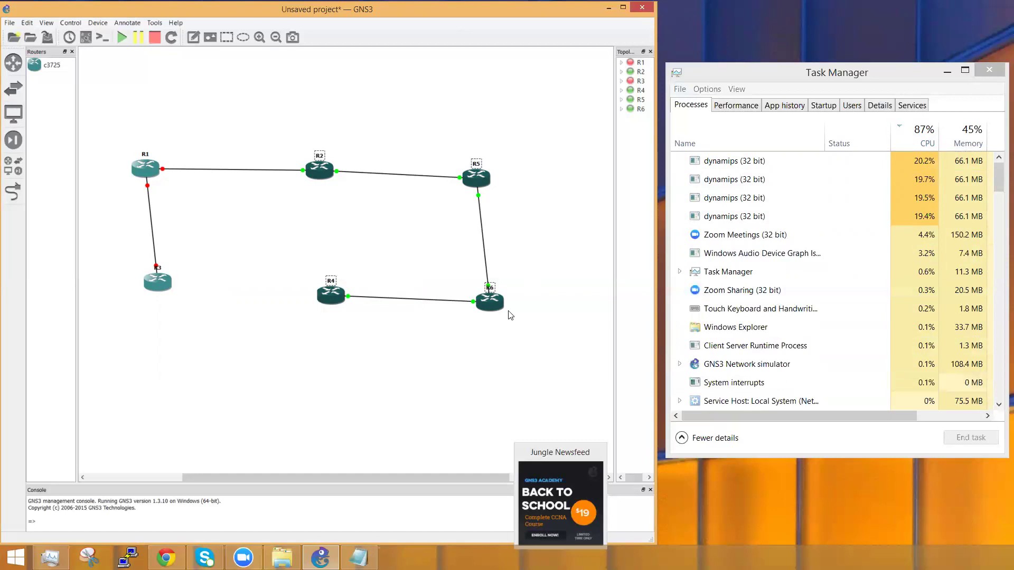
pyautogui.click(492, 363)
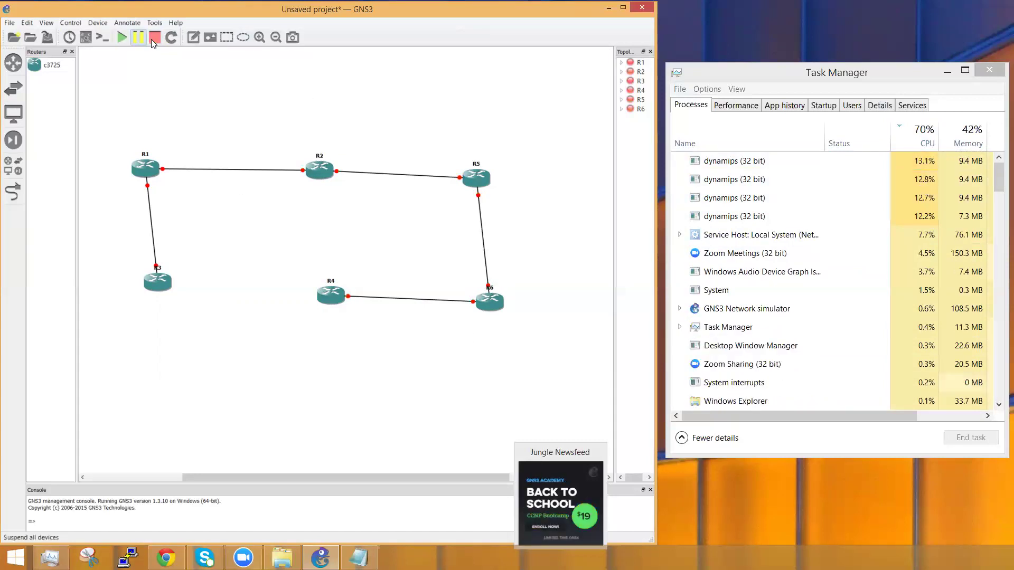
pyautogui.moveTo(509, 337); pyautogui.dragTo(126, 116)
# Step: Select all six routers and delete them, confirming the deletion prompt
pyautogui.rightClick(147, 167)
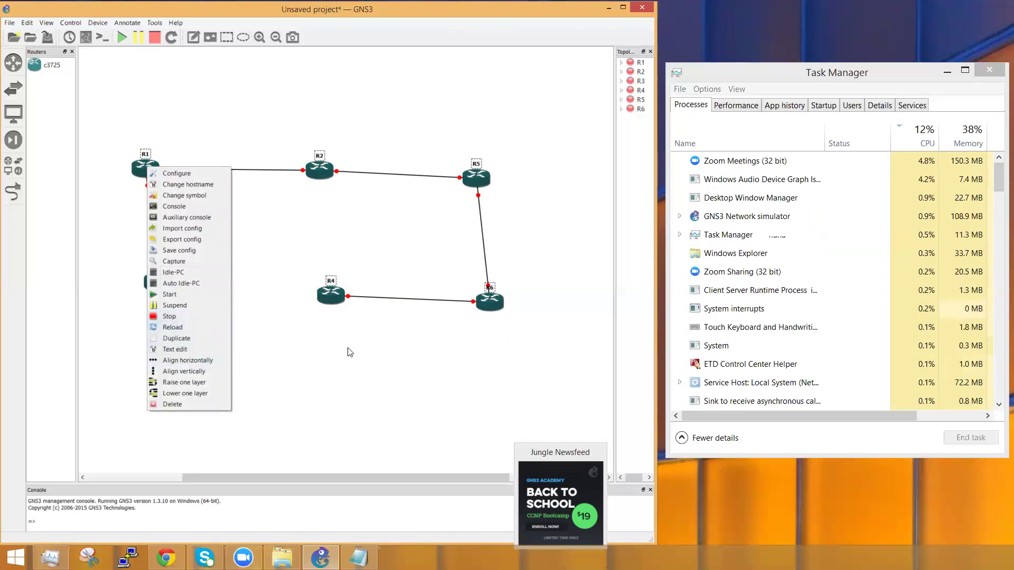
pyautogui.click(400, 355)
pyautogui.moveTo(565, 346); pyautogui.dragTo(108, 149)
pyautogui.press('Delete')
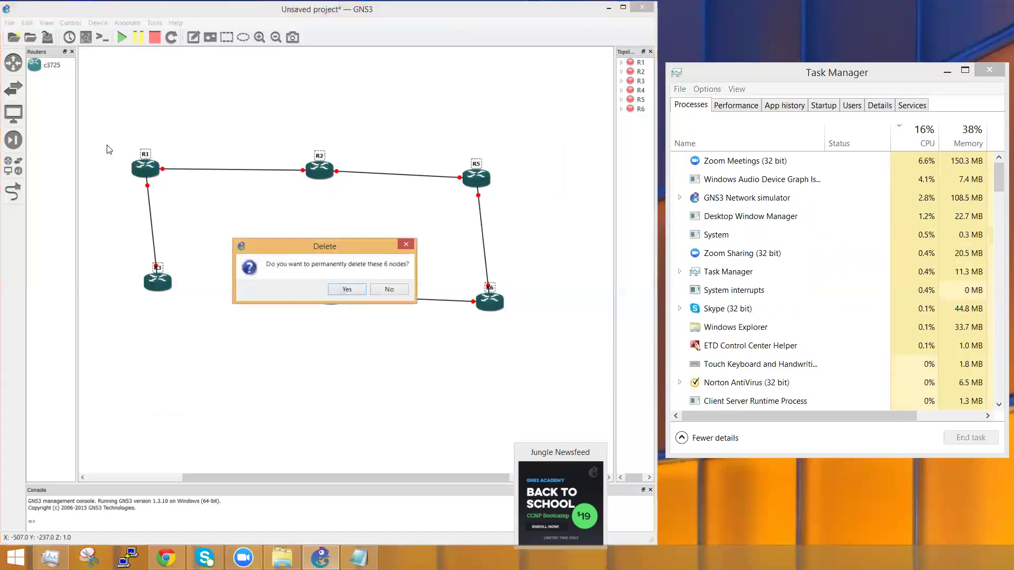
pyautogui.press('Return')
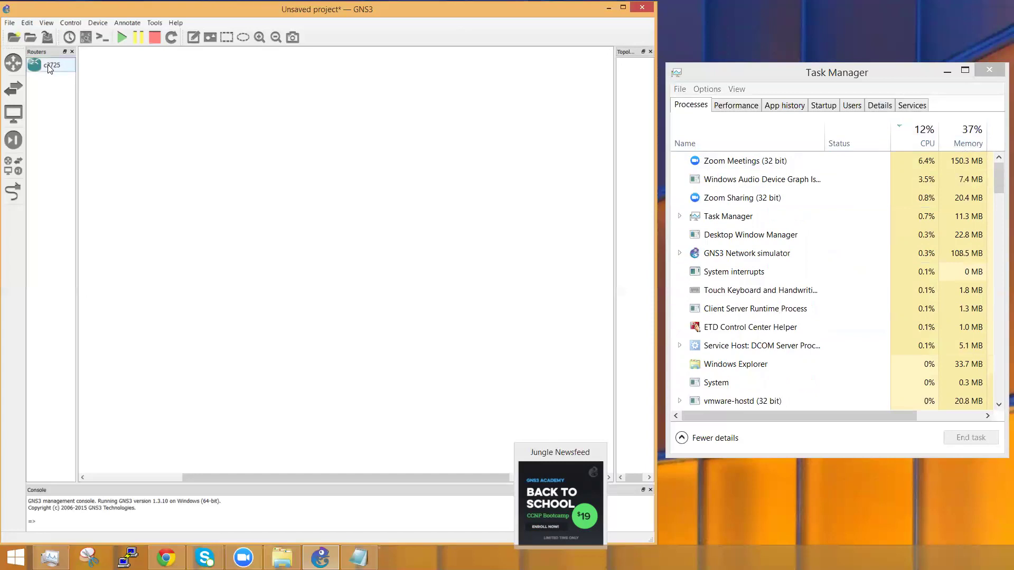
# Step: Place a c3725 router, R1, on the canvas and start it
pyautogui.moveTo(48, 65); pyautogui.dragTo(219, 117)
pyautogui.moveTo(278, 179); pyautogui.dragTo(278, 180)
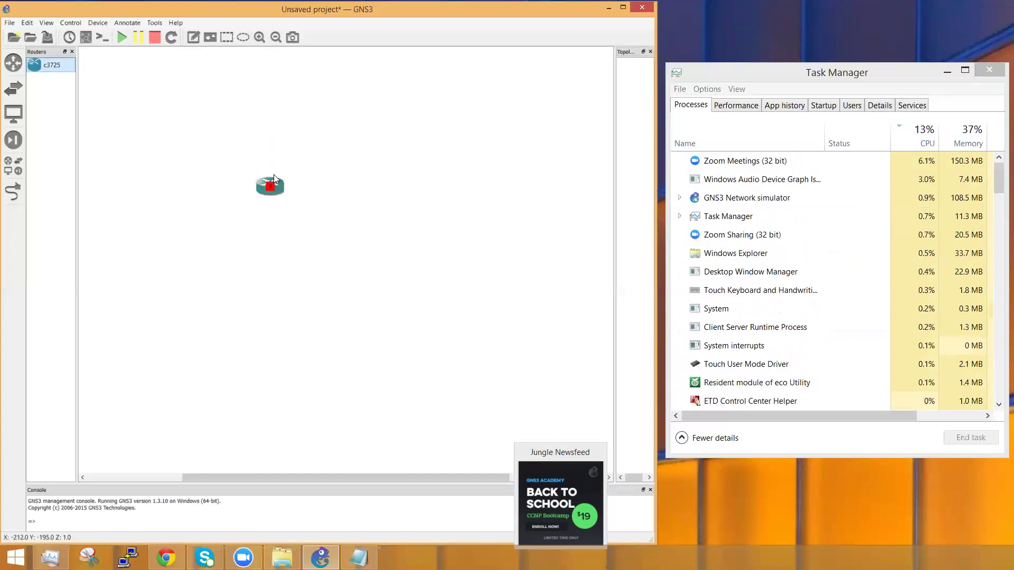
pyautogui.rightClick(267, 190)
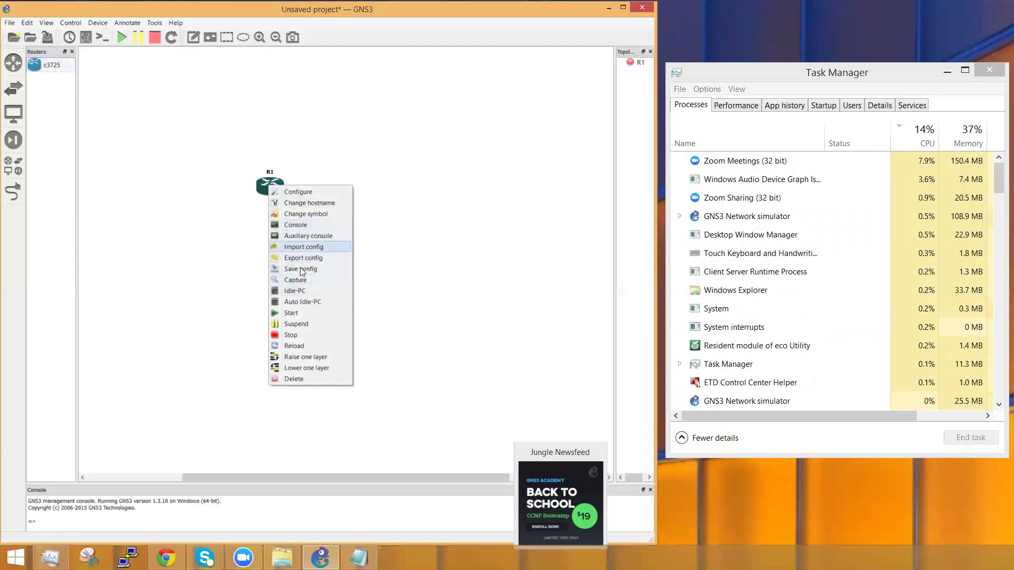
pyautogui.click(299, 312)
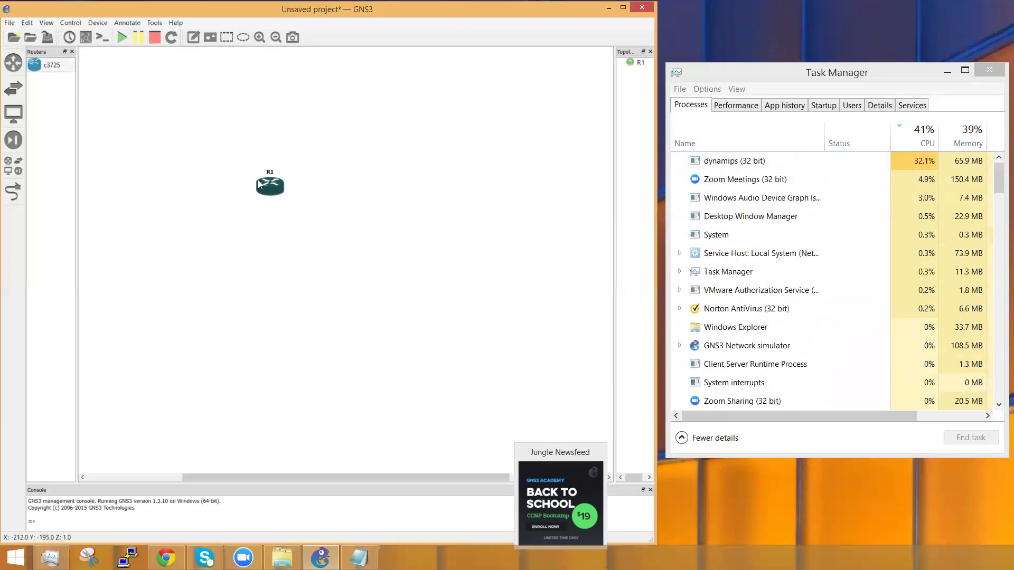
# Step: Calculate Idle-PC values for R1 and apply the starred value 0x6024681c
pyautogui.moveTo(270, 194)
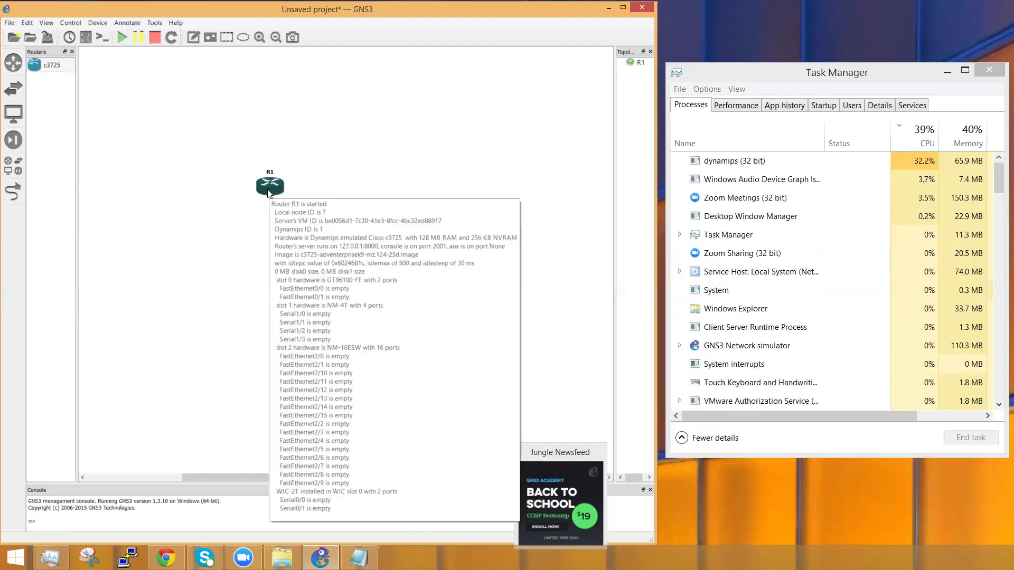
pyautogui.rightClick(268, 192)
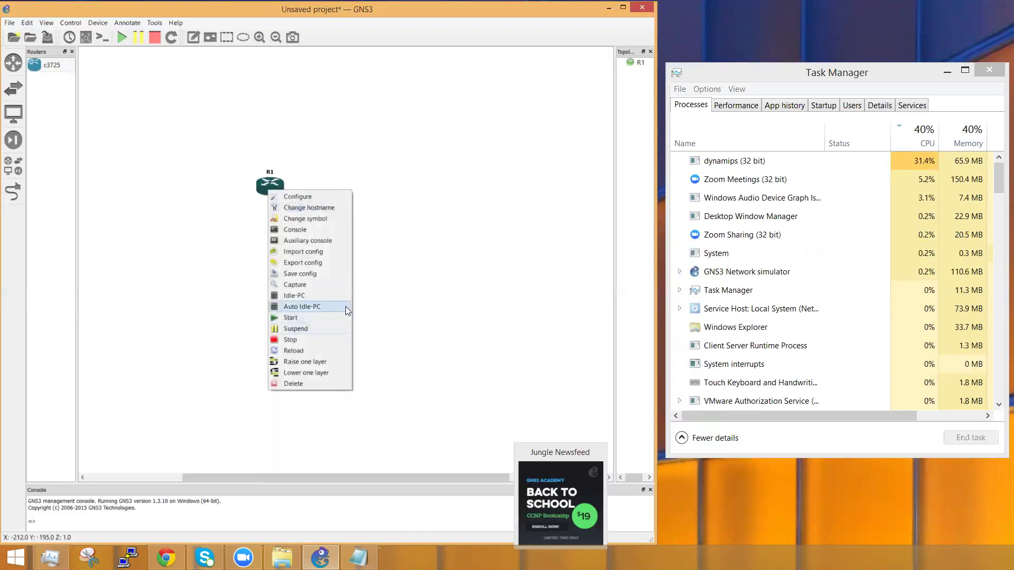
pyautogui.click(306, 297)
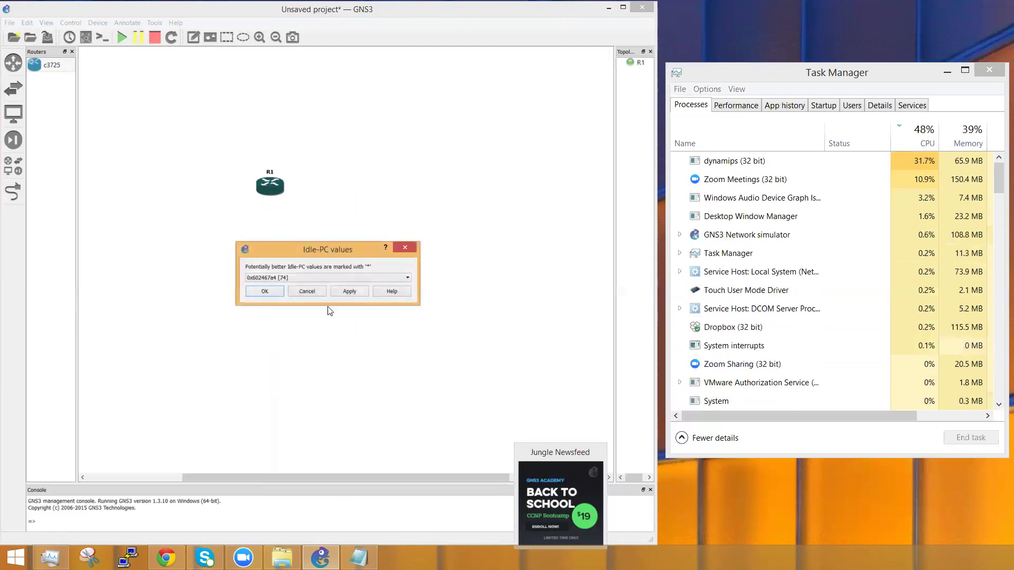
pyautogui.click(328, 277)
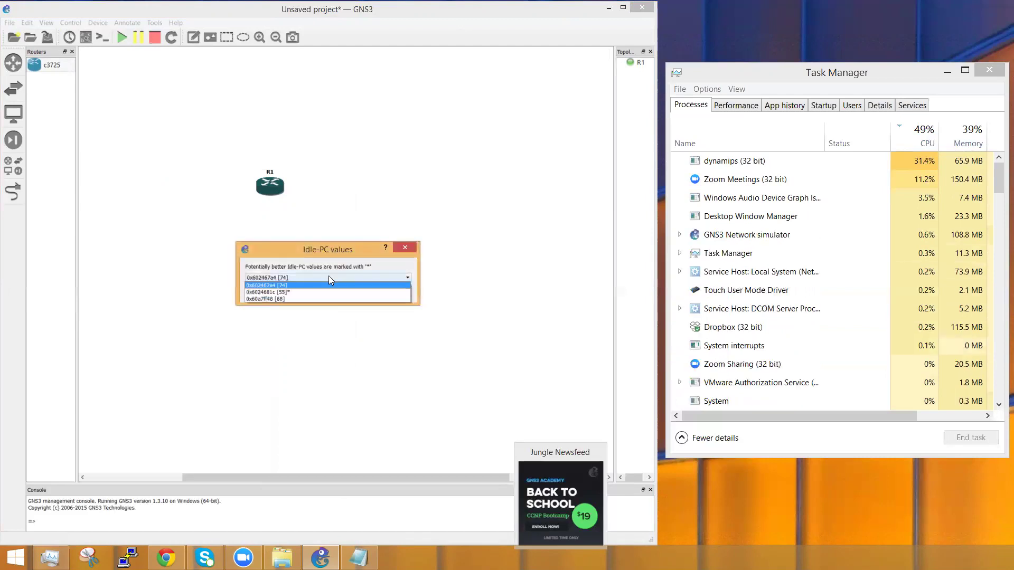
pyautogui.click(285, 293)
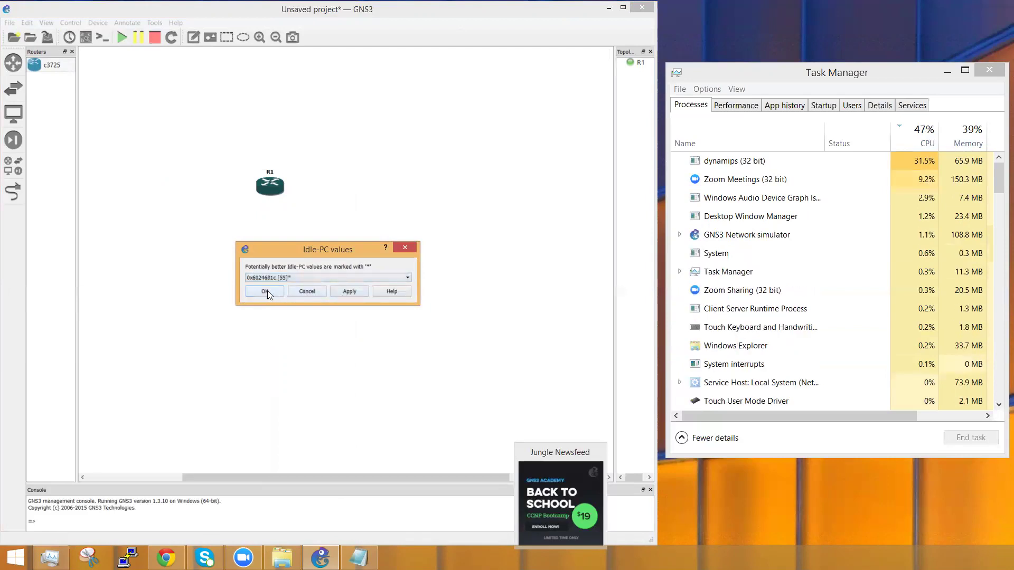
pyautogui.click(266, 291)
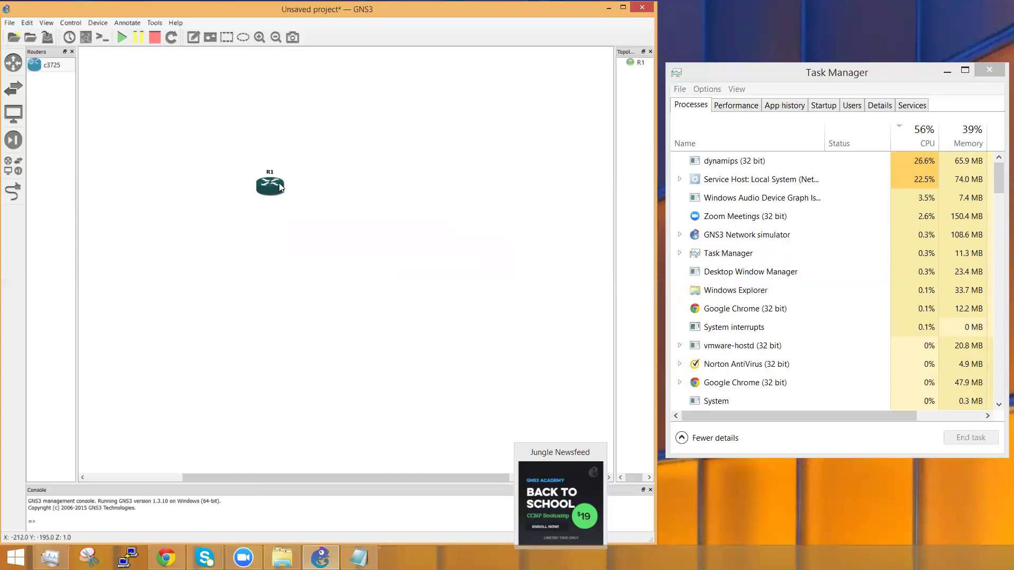
# Step: Choose Delete for router R1 to remove it from the topology
pyautogui.moveTo(278, 190)
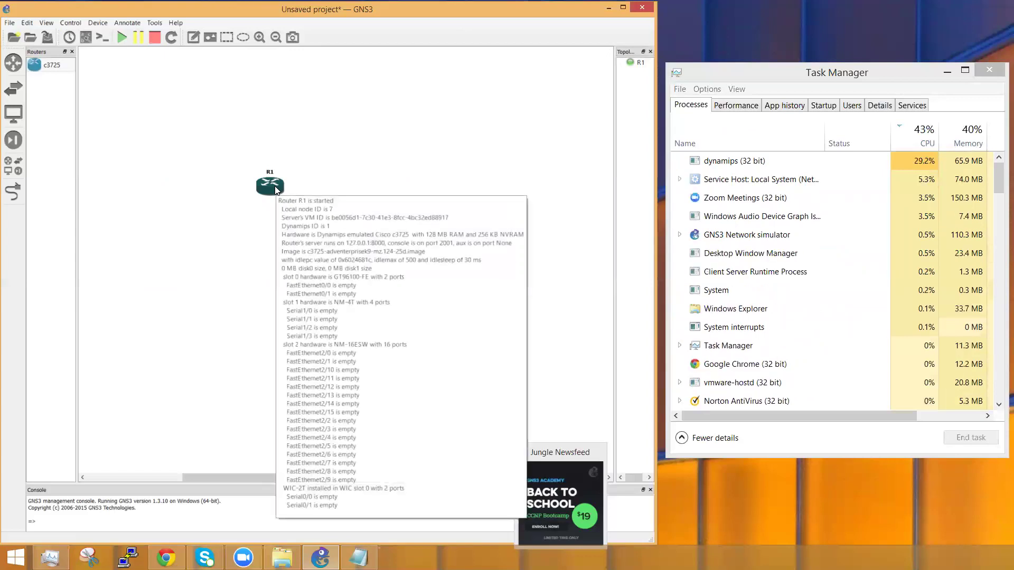
pyautogui.rightClick(275, 186)
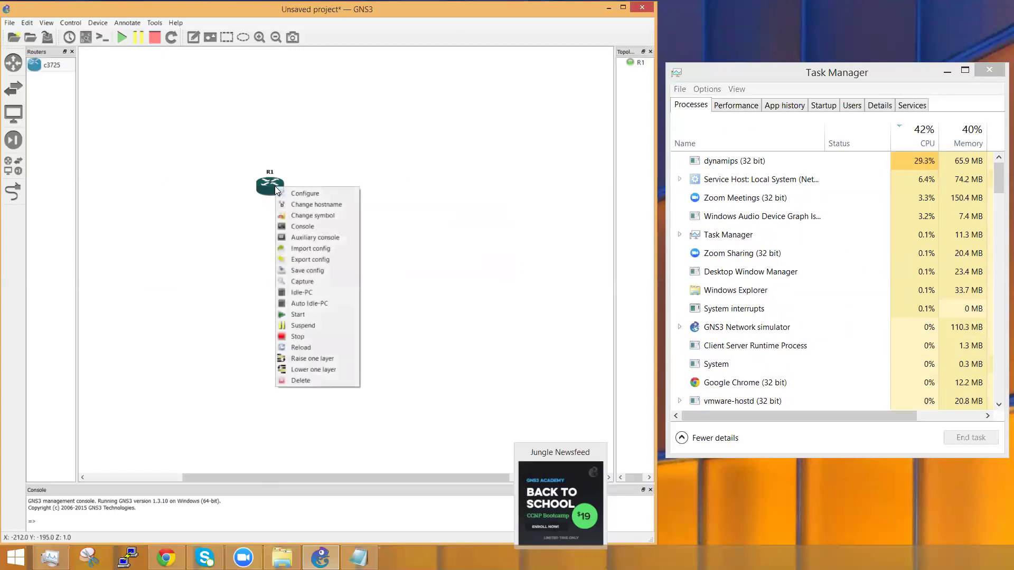
pyautogui.click(310, 382)
# Step: Confirm R1's deletion, then begin a new IOS router template in Preferences and browse for its image
pyautogui.click(332, 290)
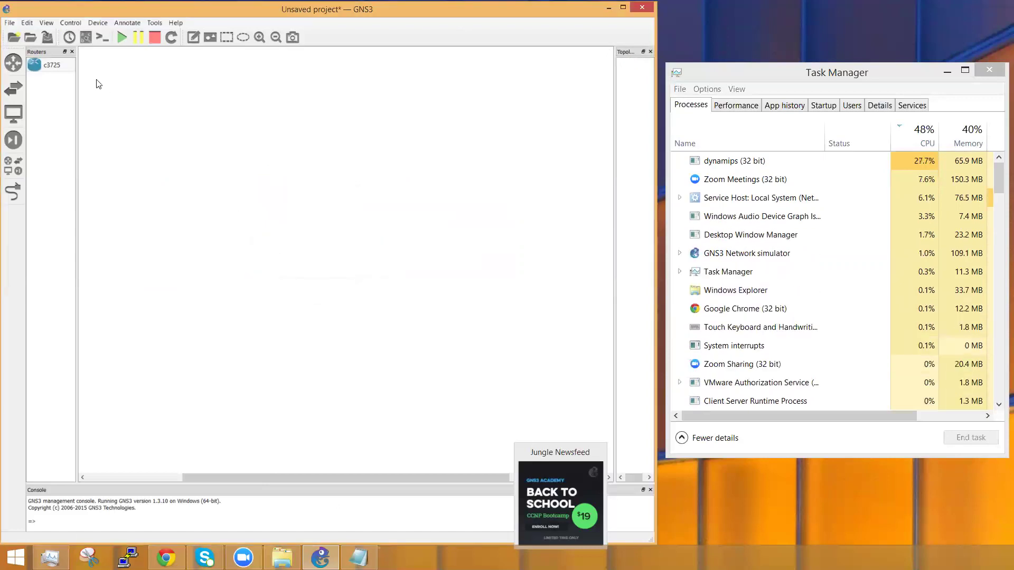
pyautogui.click(25, 22)
pyautogui.click(39, 58)
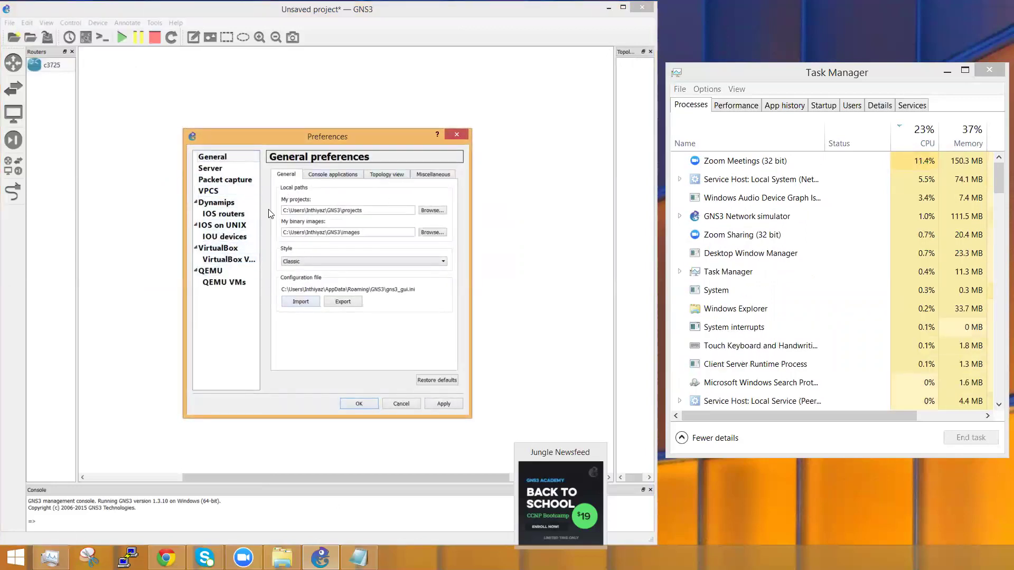
pyautogui.click(219, 214)
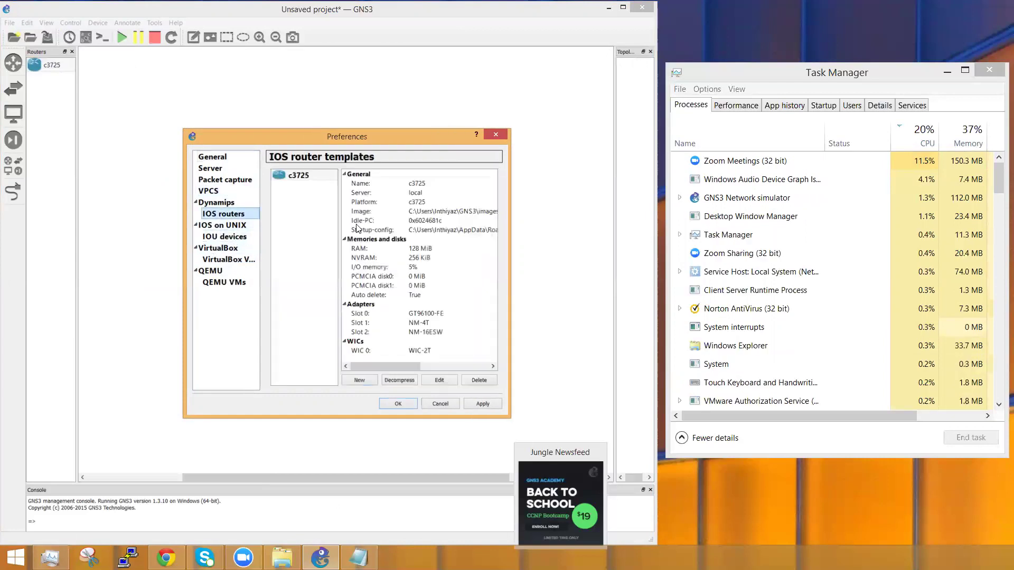
pyautogui.click(362, 383)
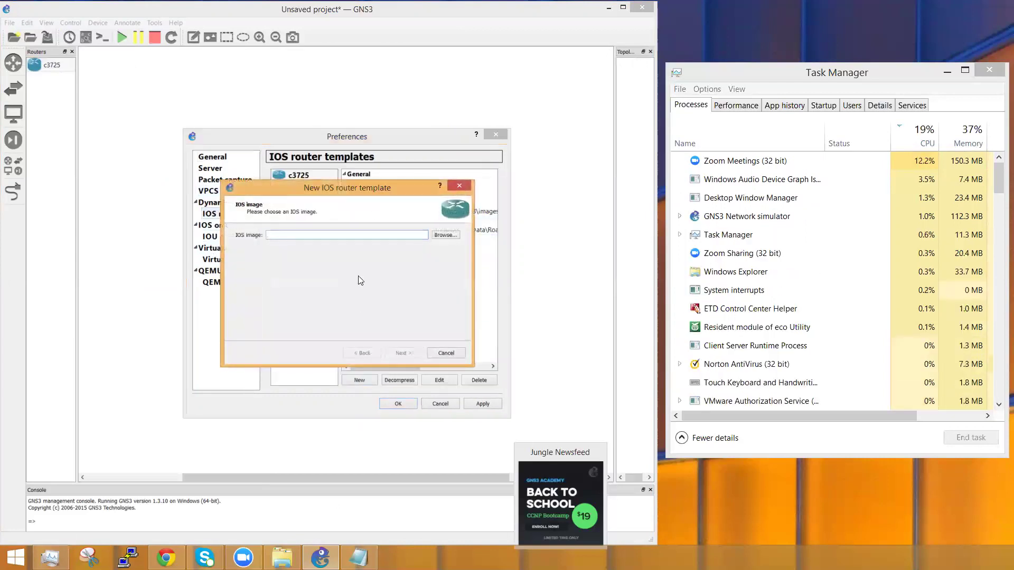
pyautogui.click(445, 235)
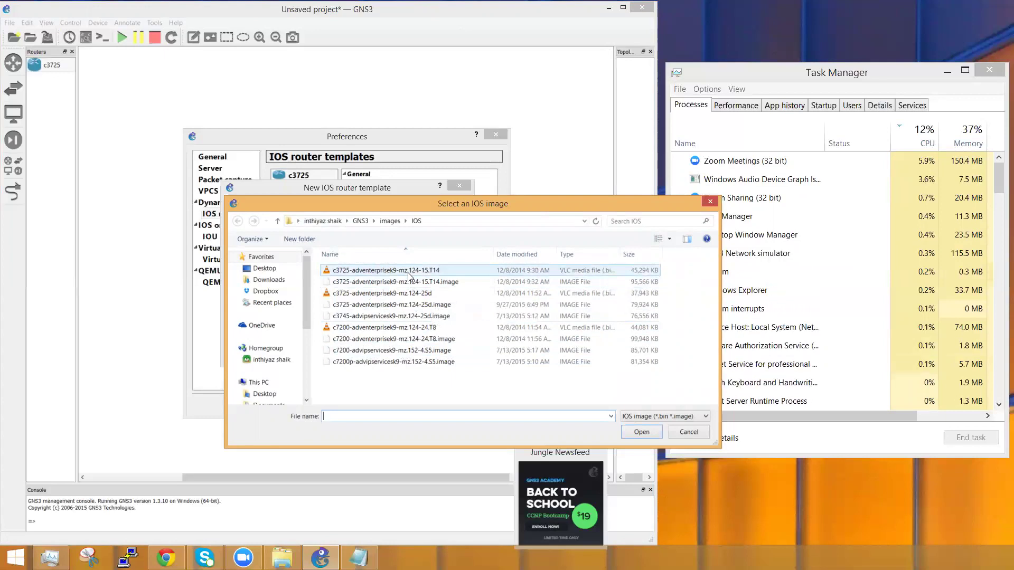
# Step: Go to the Gns3 folder on Networking (D:) and load the c3745-advipservicesk9-mz.124-25d image
pyautogui.click(408, 275)
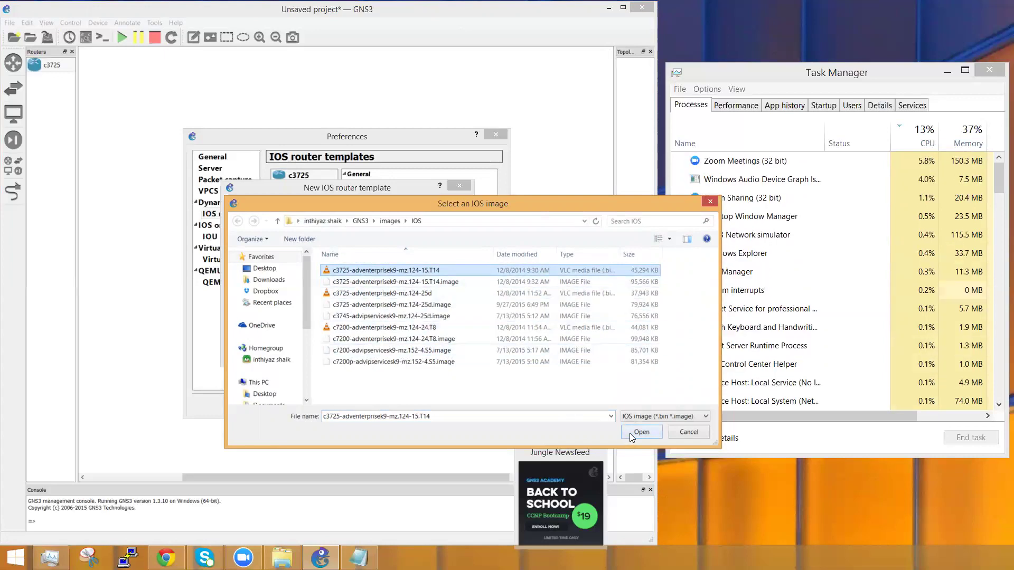
pyautogui.click(389, 221)
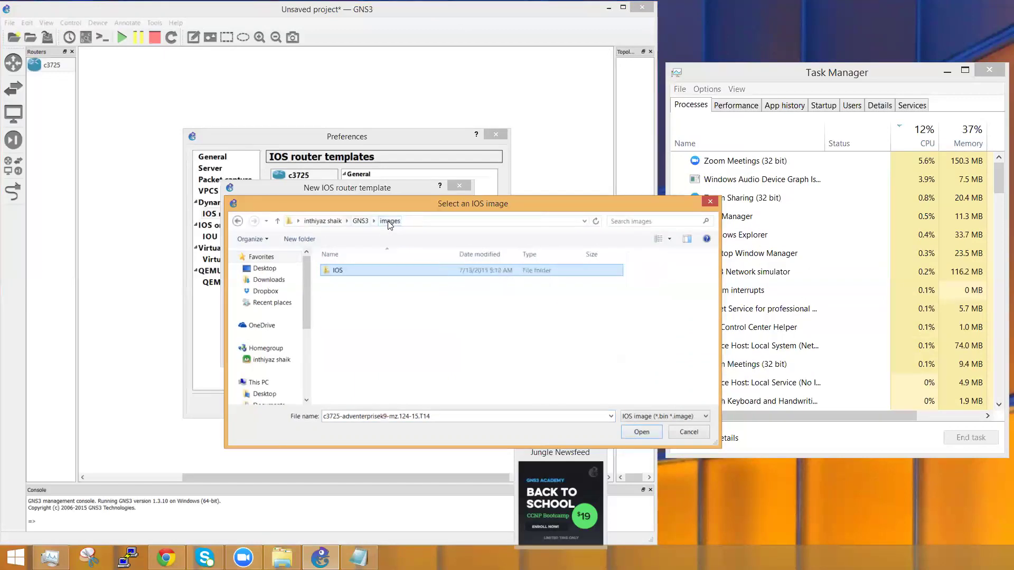
pyautogui.click(362, 220)
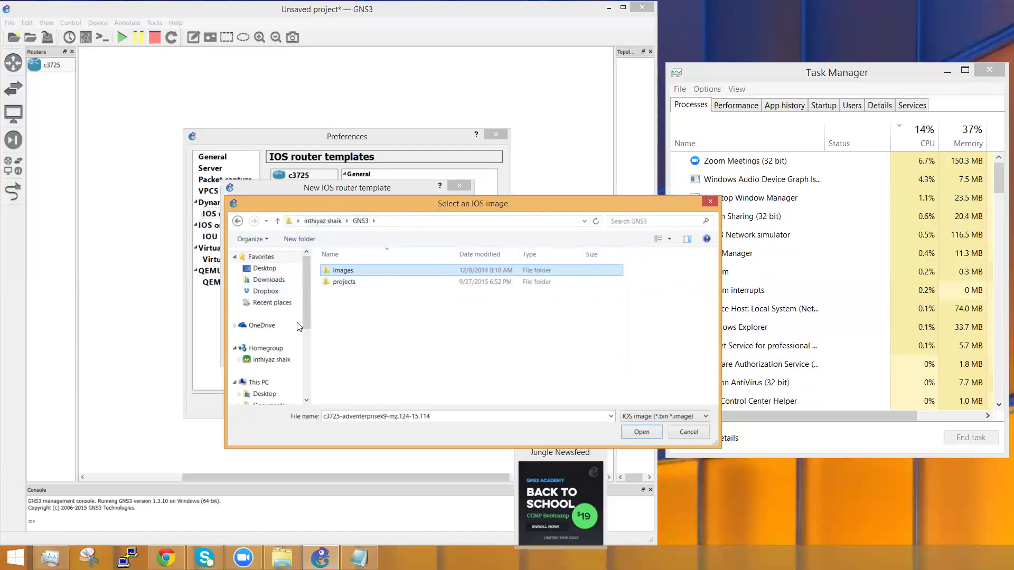
pyautogui.moveTo(304, 290); pyautogui.dragTo(289, 349)
pyautogui.click(272, 367)
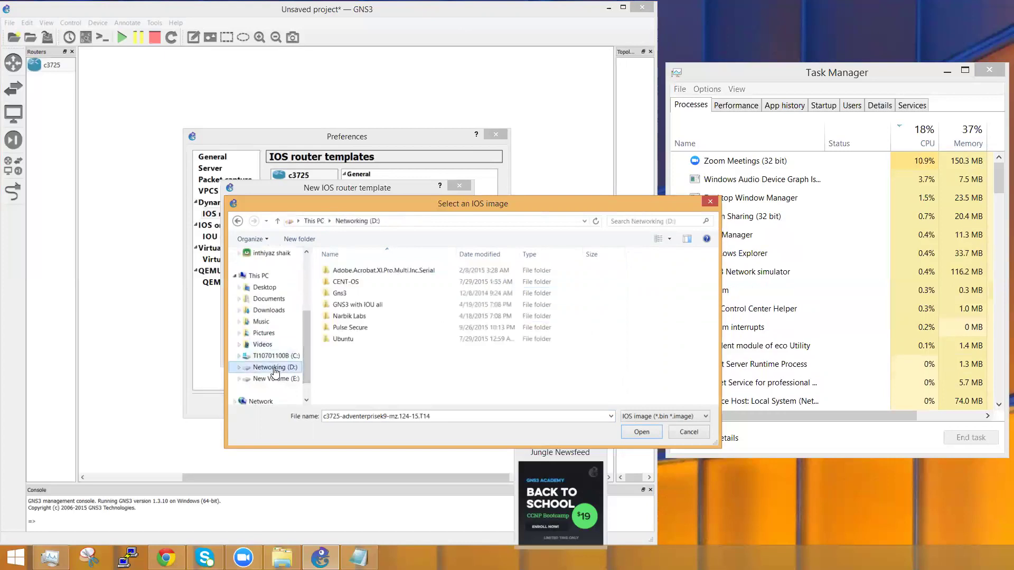
pyautogui.click(358, 293)
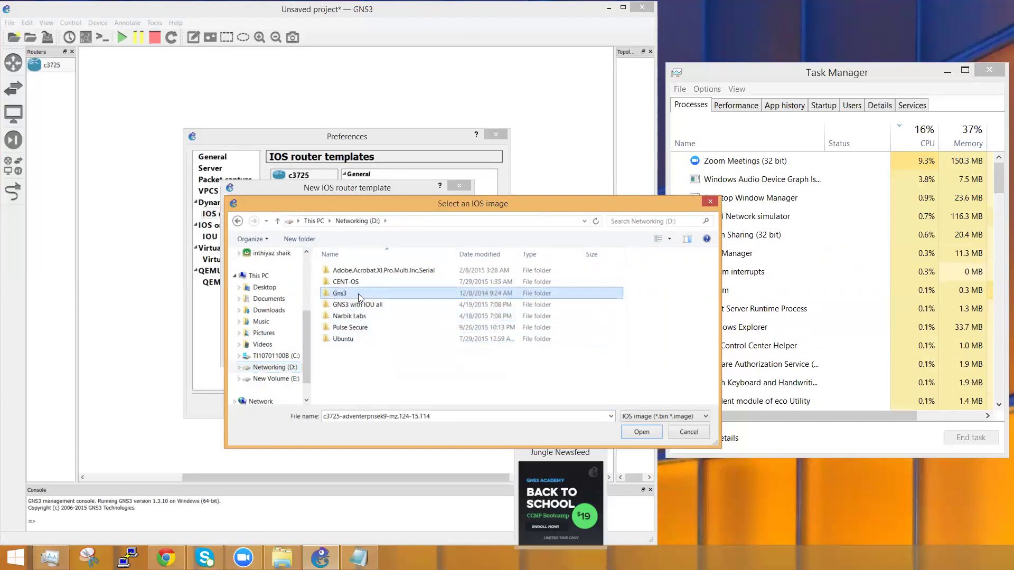
pyautogui.doubleClick(358, 294)
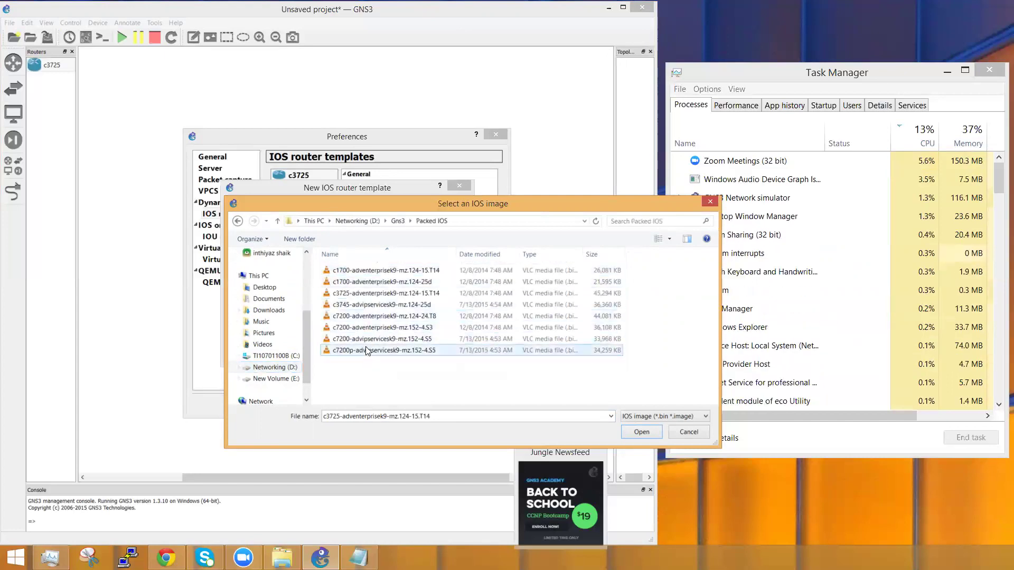
pyautogui.click(392, 309)
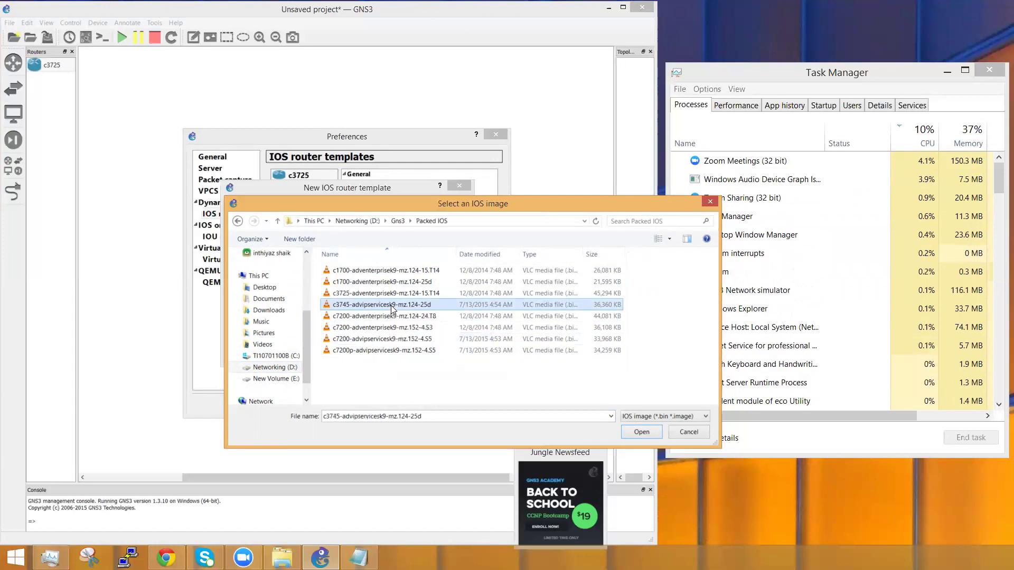
pyautogui.click(640, 432)
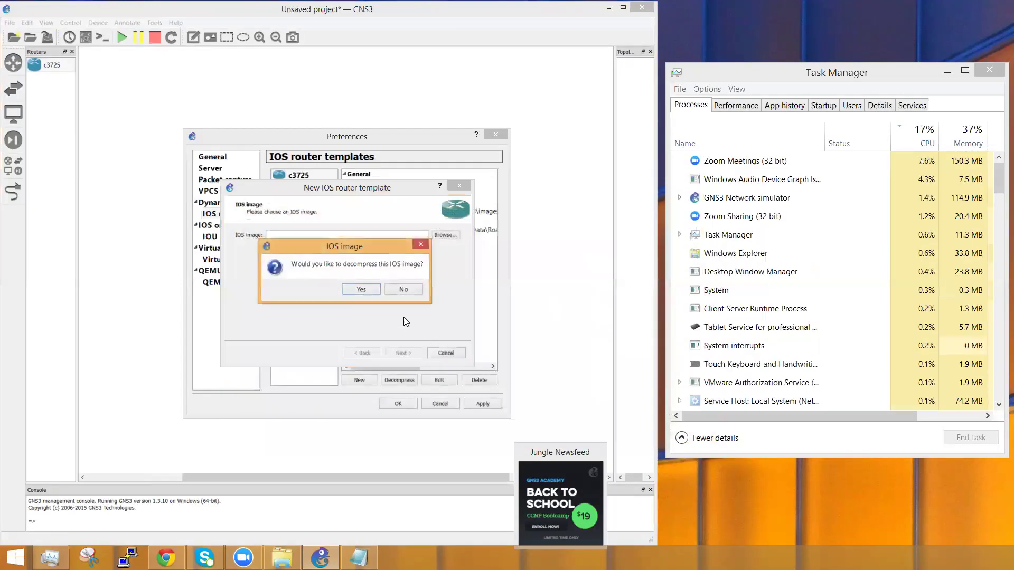
# Step: Decompress the image and keep the template name and platform as c3745
pyautogui.click(366, 292)
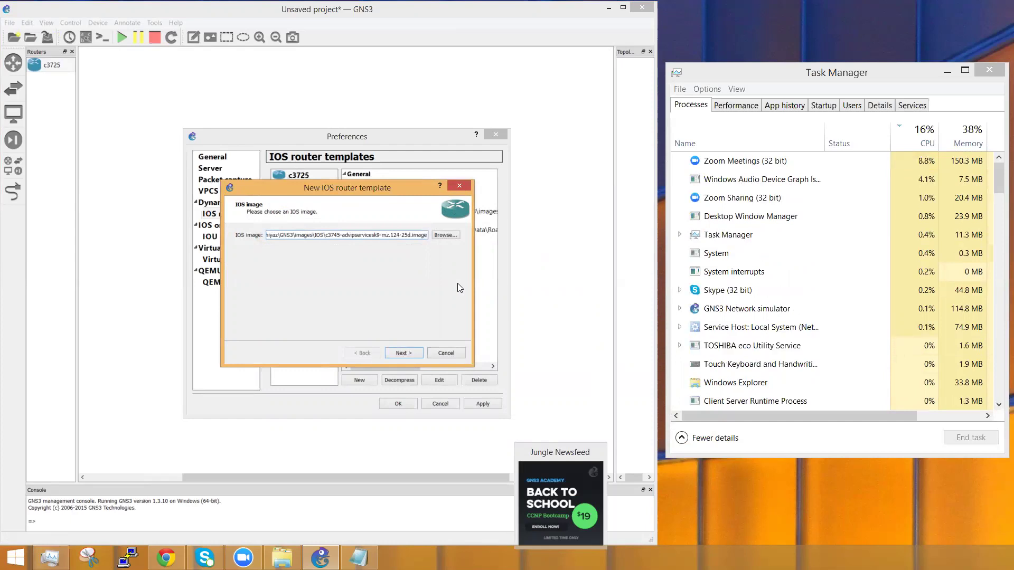
pyautogui.click(411, 352)
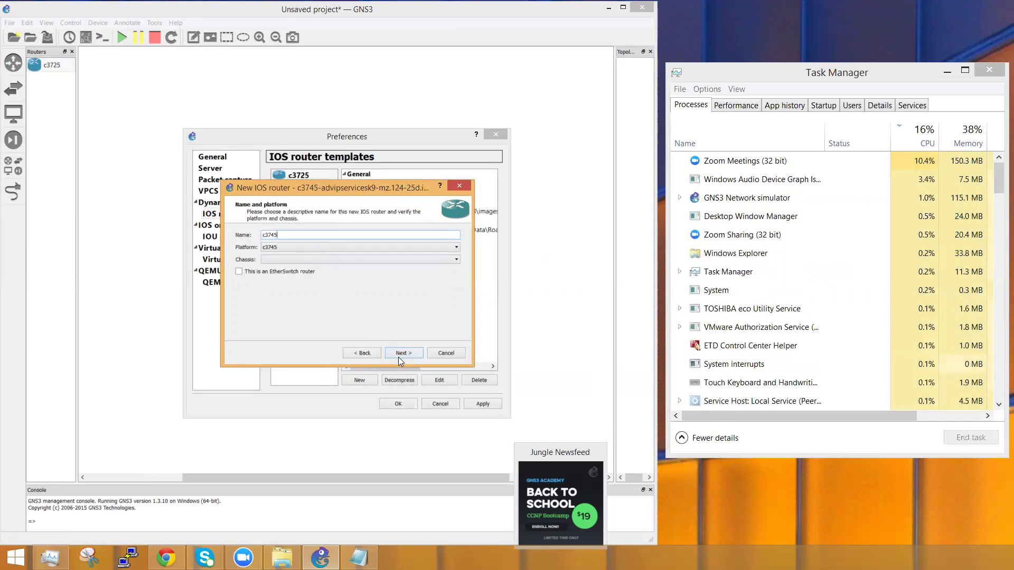
pyautogui.click(298, 247)
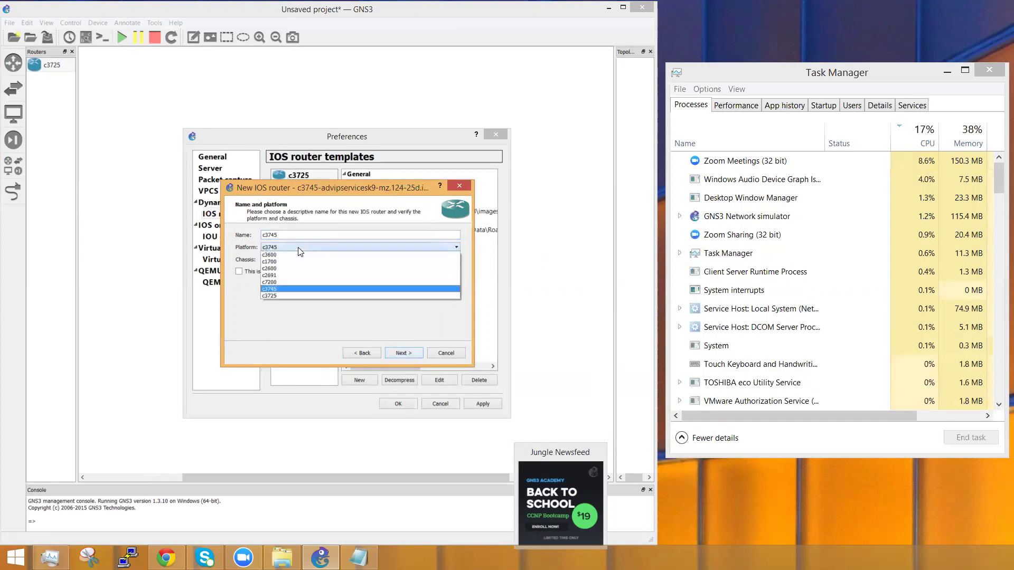
pyautogui.click(298, 248)
pyautogui.click(298, 247)
pyautogui.click(297, 248)
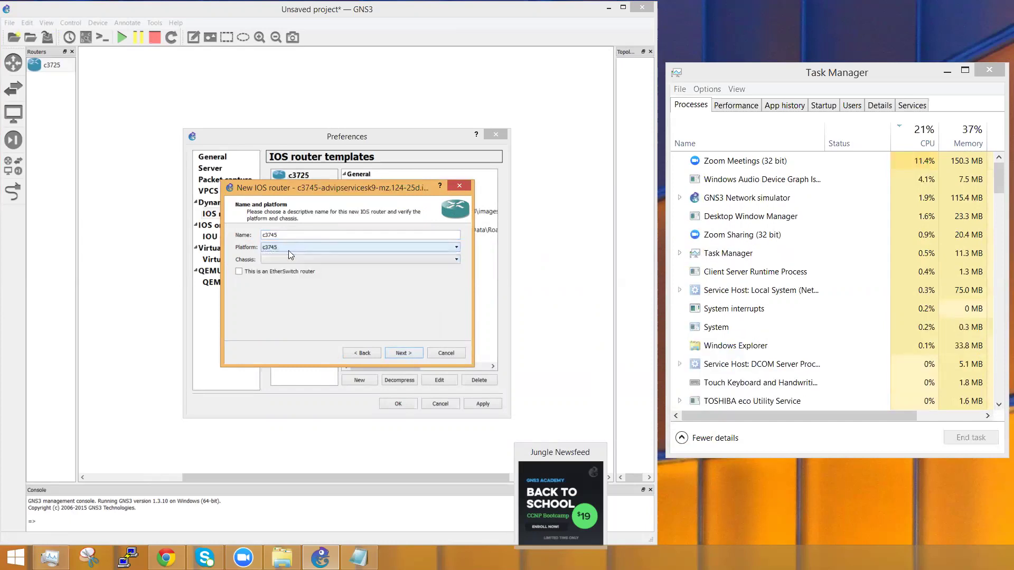
pyautogui.click(398, 354)
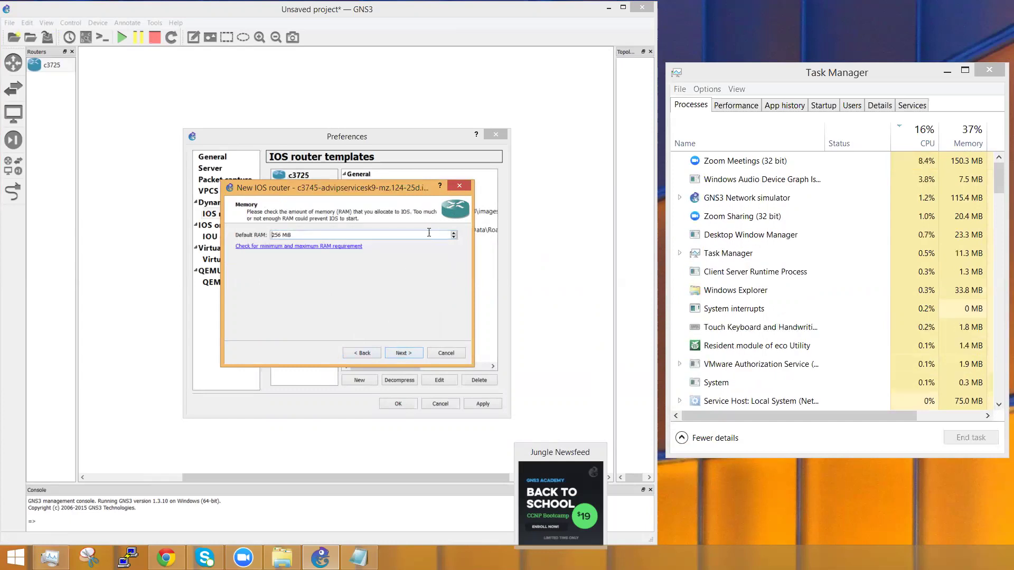
# Step: Set the template's default RAM to 200 MiB
pyautogui.tripleClick(402, 237)
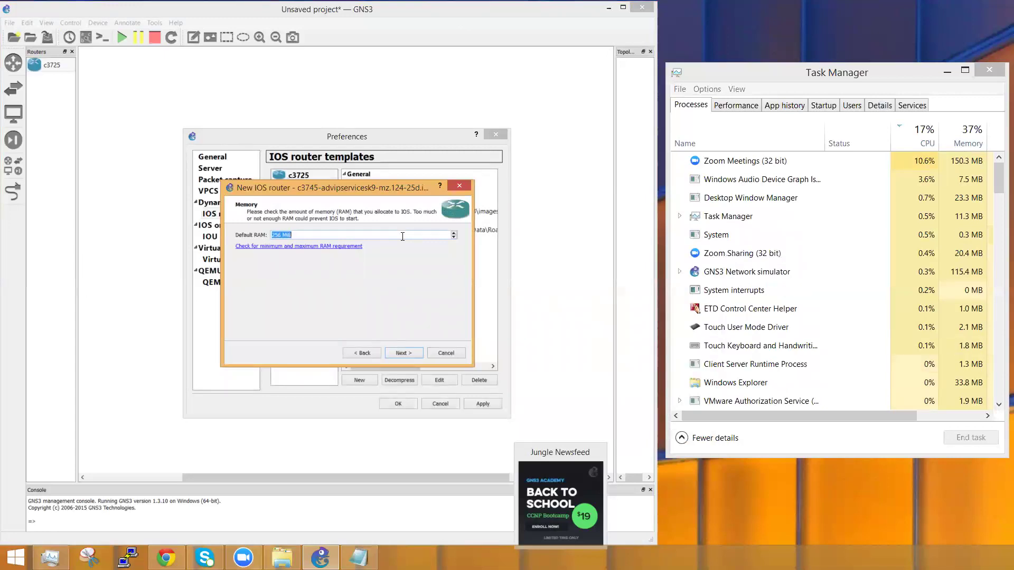
pyautogui.write('200')
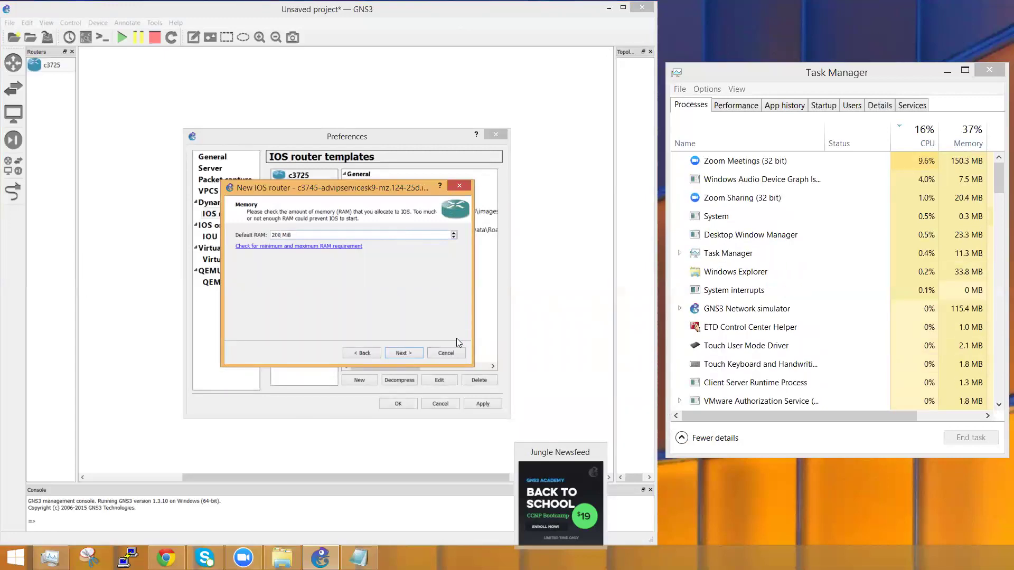
pyautogui.click(402, 352)
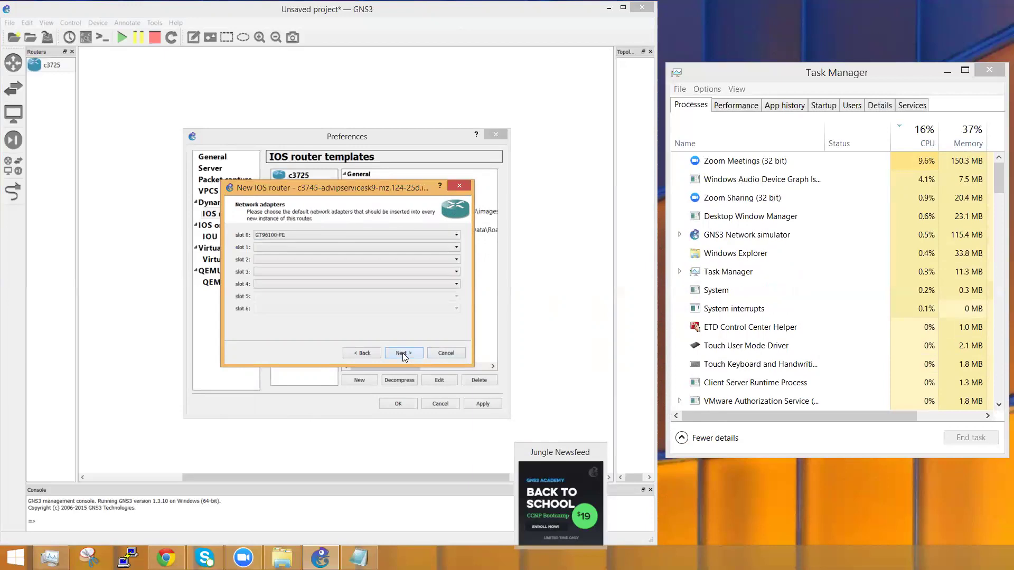
# Step: Put NM-1FE-TX in slot 1 and NM-4T in slot 2, passing the WIC modules step
pyautogui.click(340, 247)
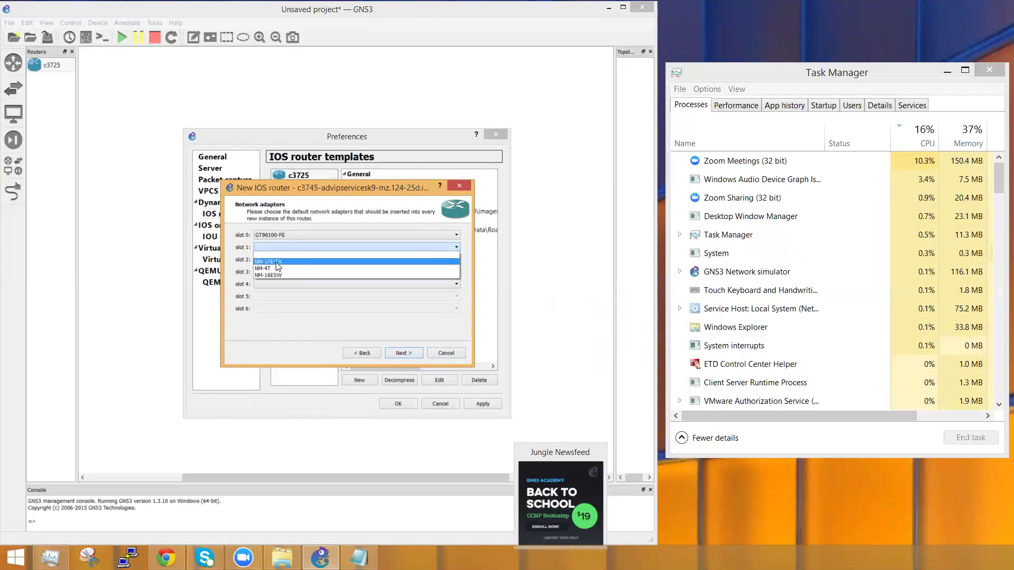
pyautogui.click(277, 262)
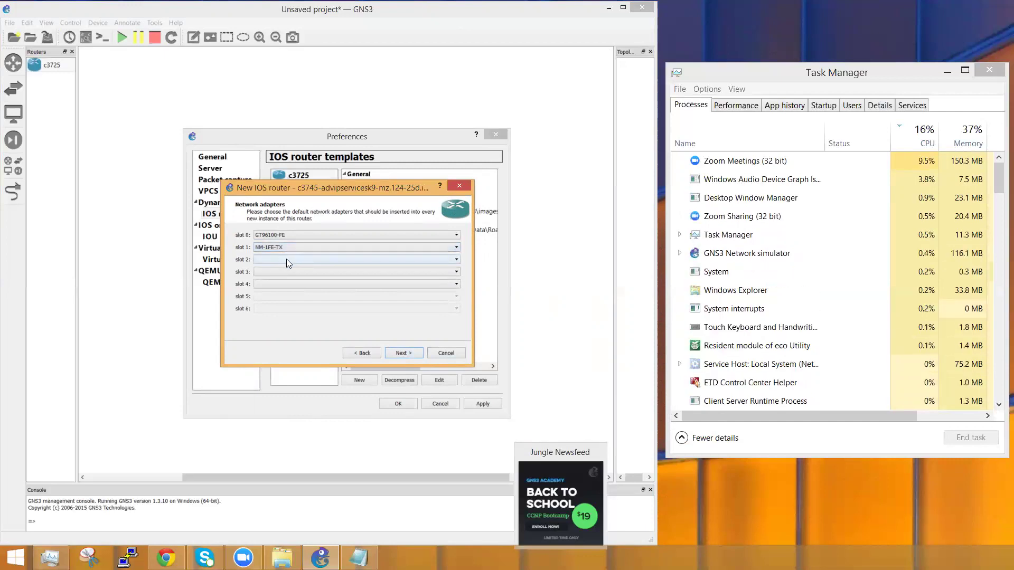
pyautogui.click(286, 258)
pyautogui.click(278, 280)
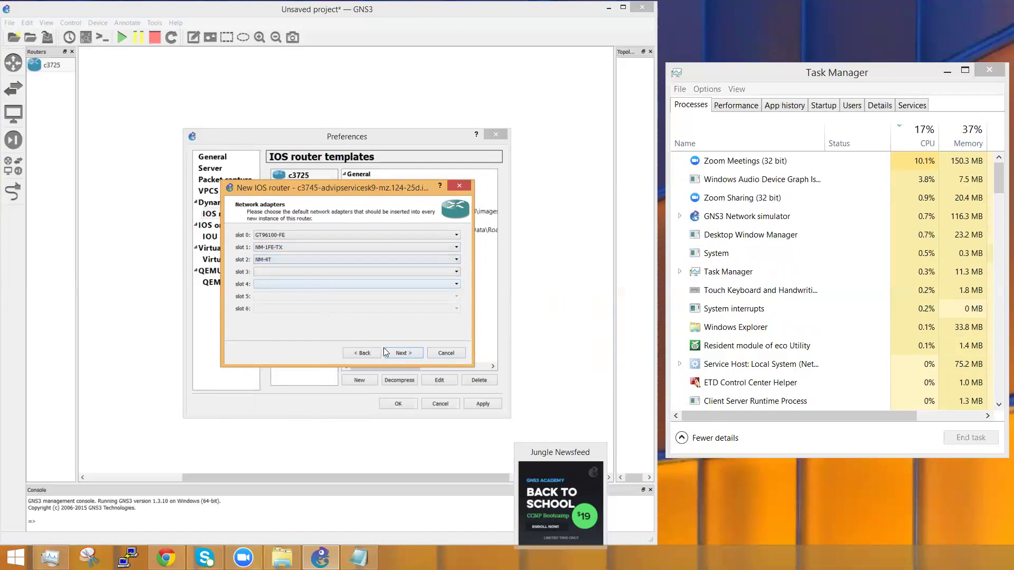
pyautogui.click(397, 350)
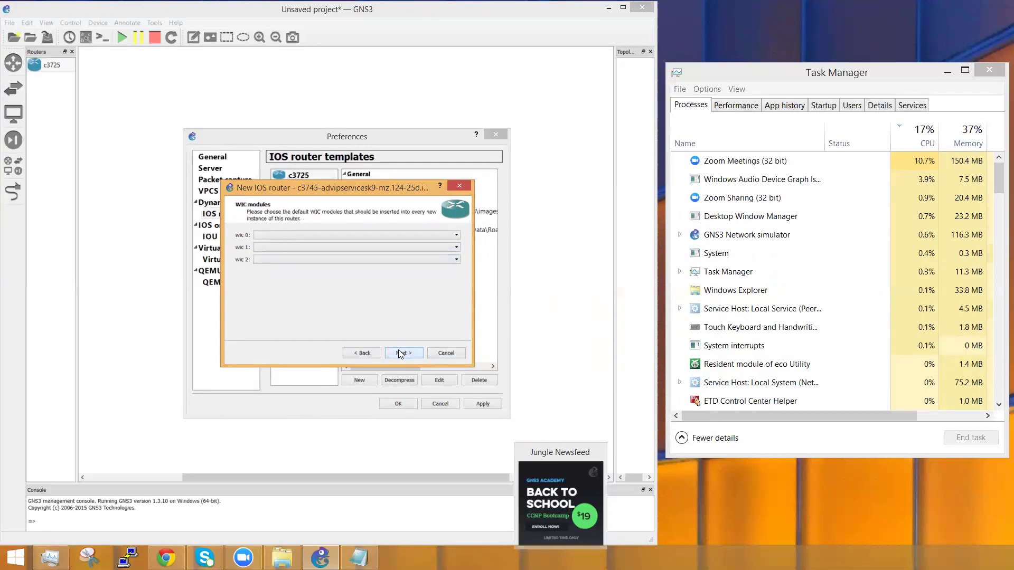
pyautogui.click(399, 352)
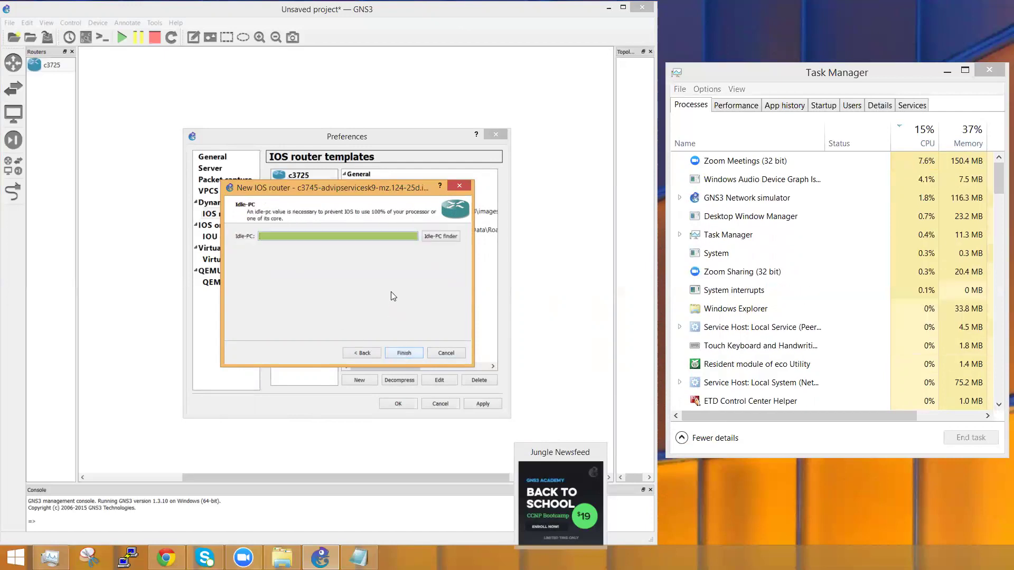
# Step: Calculate and accept Idle-PC 0x60a80678, then finish and apply the c3745 template
pyautogui.click(446, 236)
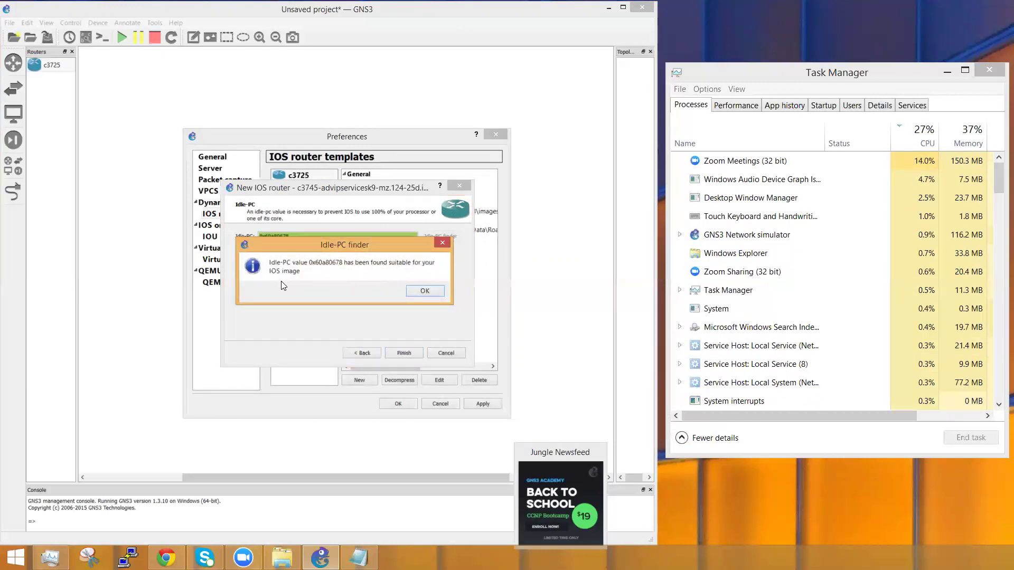
pyautogui.click(419, 290)
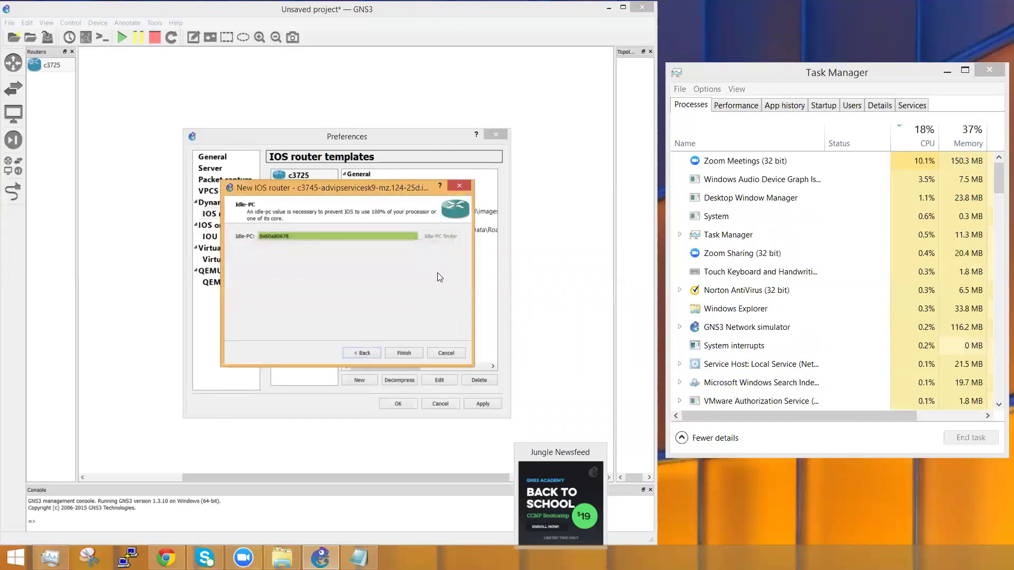
pyautogui.click(401, 355)
pyautogui.click(481, 403)
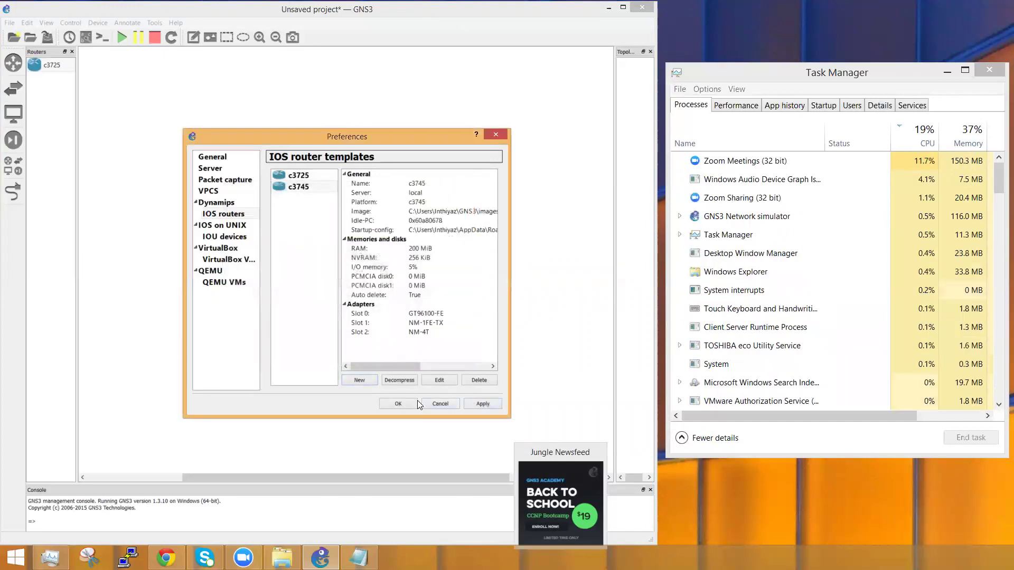
# Step: Close Preferences and drag a c3745 router, R1, onto the canvas
pyautogui.click(396, 404)
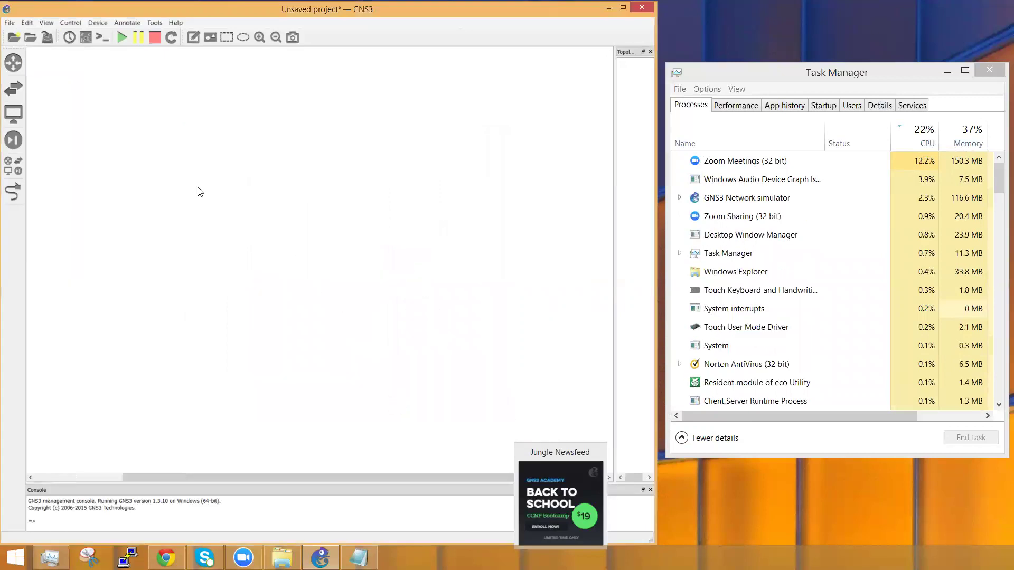
pyautogui.click(13, 62)
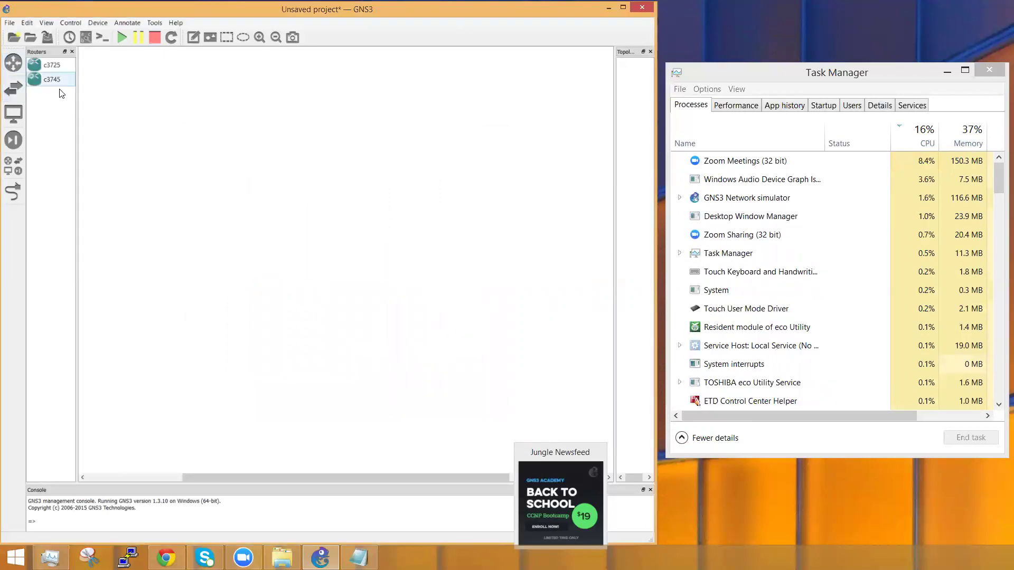
pyautogui.moveTo(49, 78); pyautogui.dragTo(292, 223)
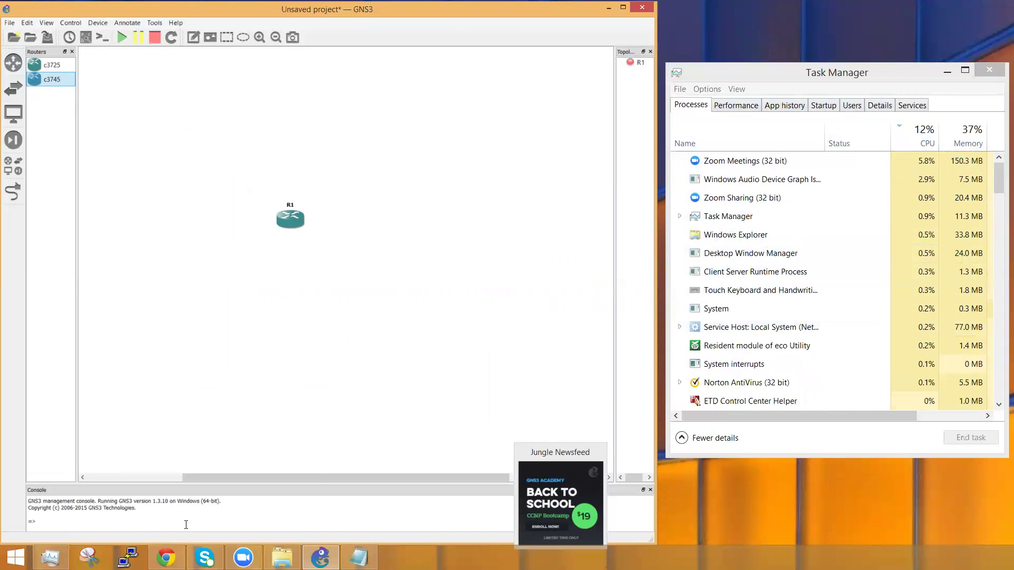
pyautogui.moveTo(166, 558)
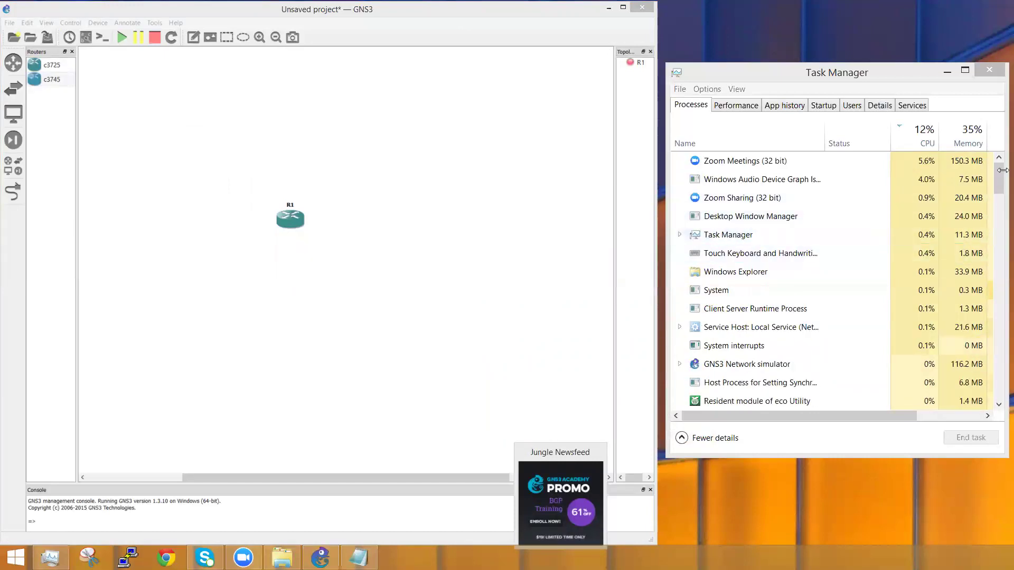
pyautogui.moveTo(999, 177)
pyautogui.mouseDown()
pyautogui.moveTo(986, 388)
pyautogui.moveTo(986, 162)
pyautogui.mouseUp()
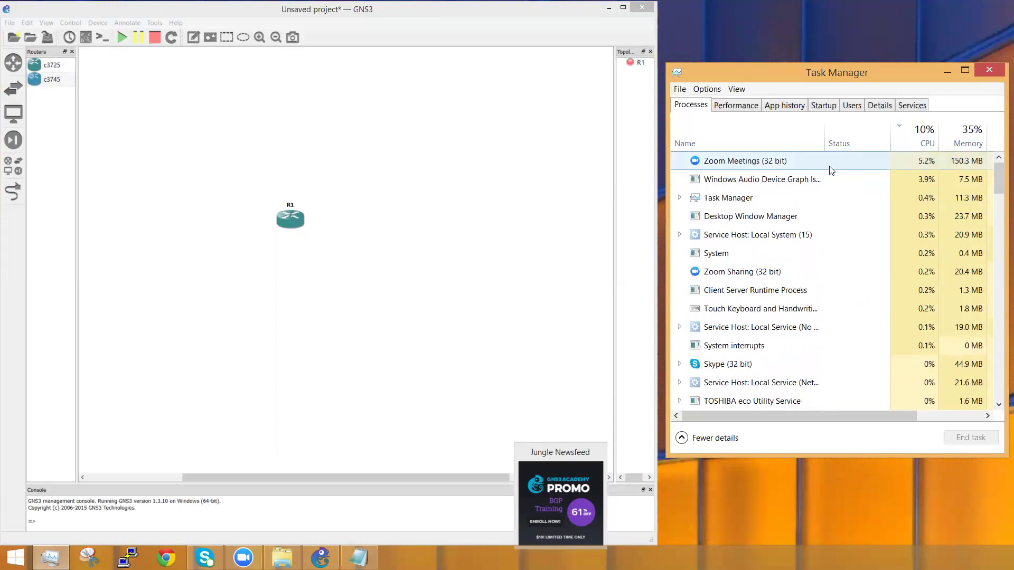
# Step: Add c3745 routers R2 and R3 beside R1, then select all three and start them
pyautogui.rightClick(289, 221)
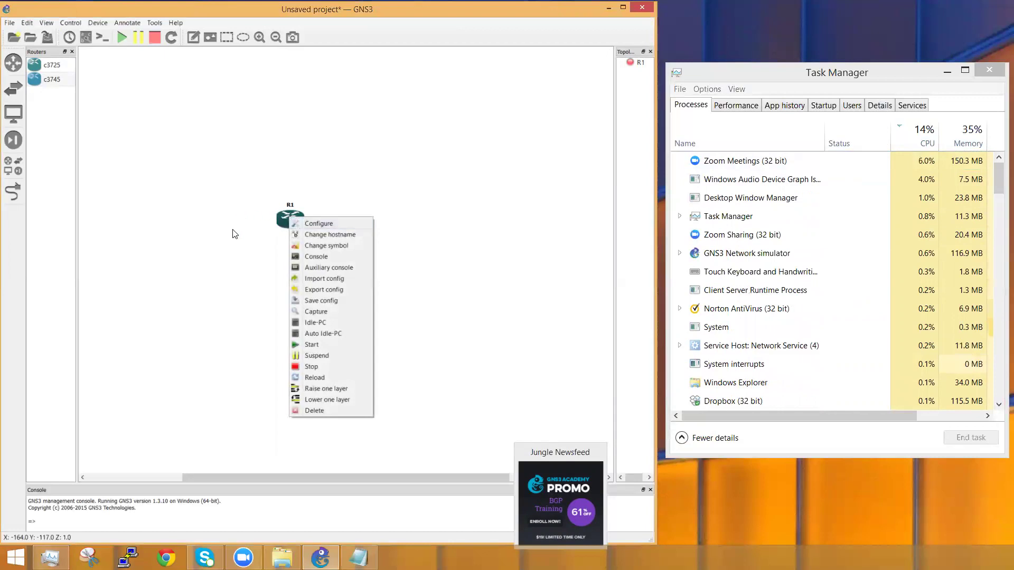
pyautogui.click(122, 141)
pyautogui.moveTo(408, 201); pyautogui.dragTo(407, 224)
pyautogui.moveTo(406, 296); pyautogui.dragTo(363, 315)
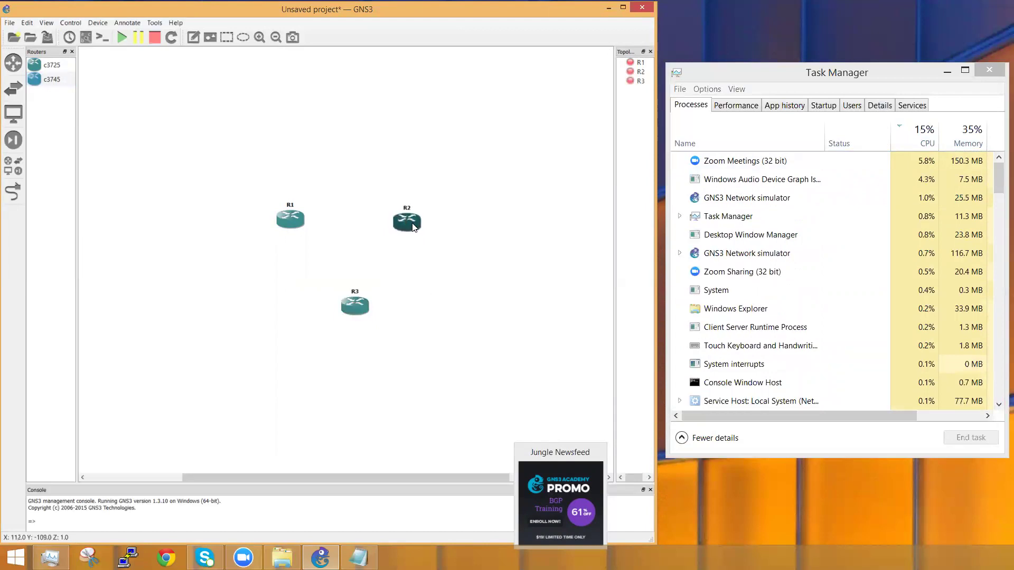
pyautogui.moveTo(484, 353); pyautogui.dragTo(246, 182)
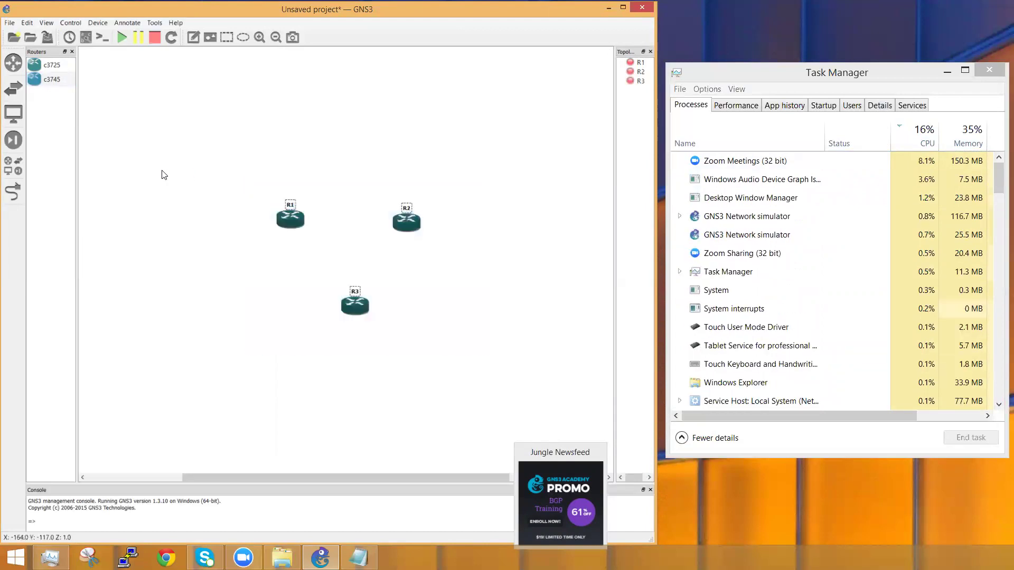
pyautogui.click(121, 37)
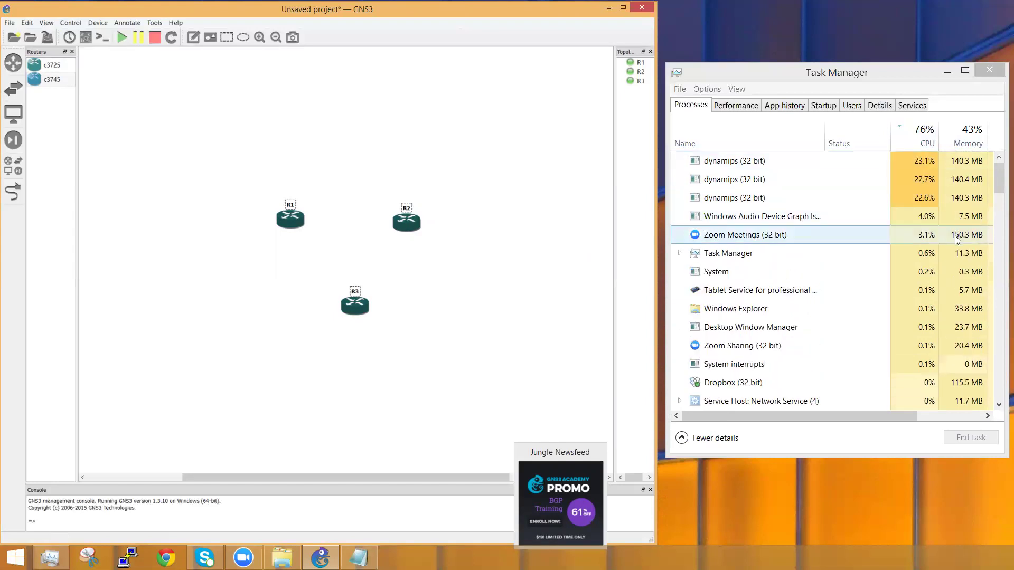
# Step: Calculate Idle-PC values for R1 and apply the starred value 0x6023f5d0
pyautogui.click(489, 180)
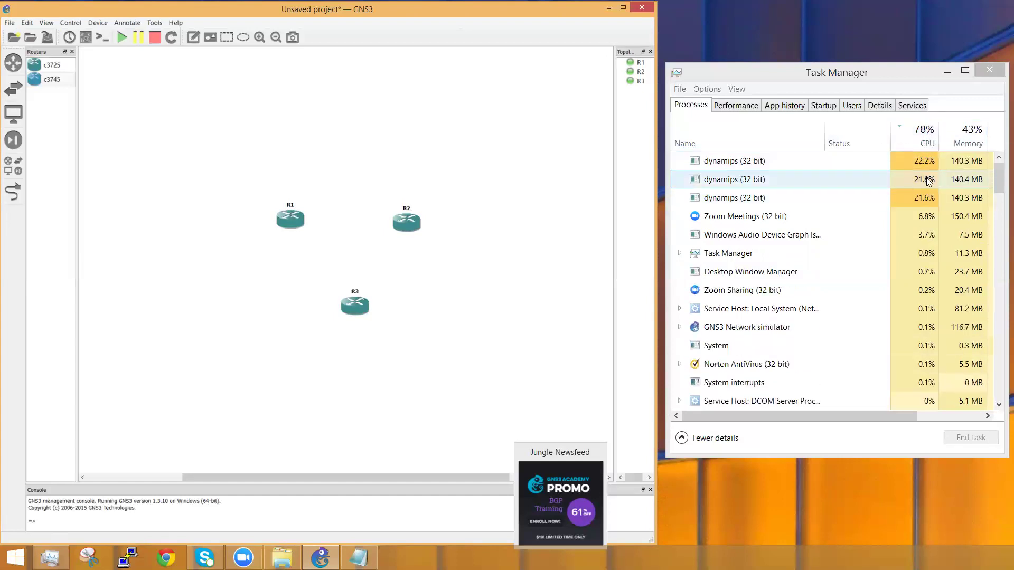
pyautogui.rightClick(285, 220)
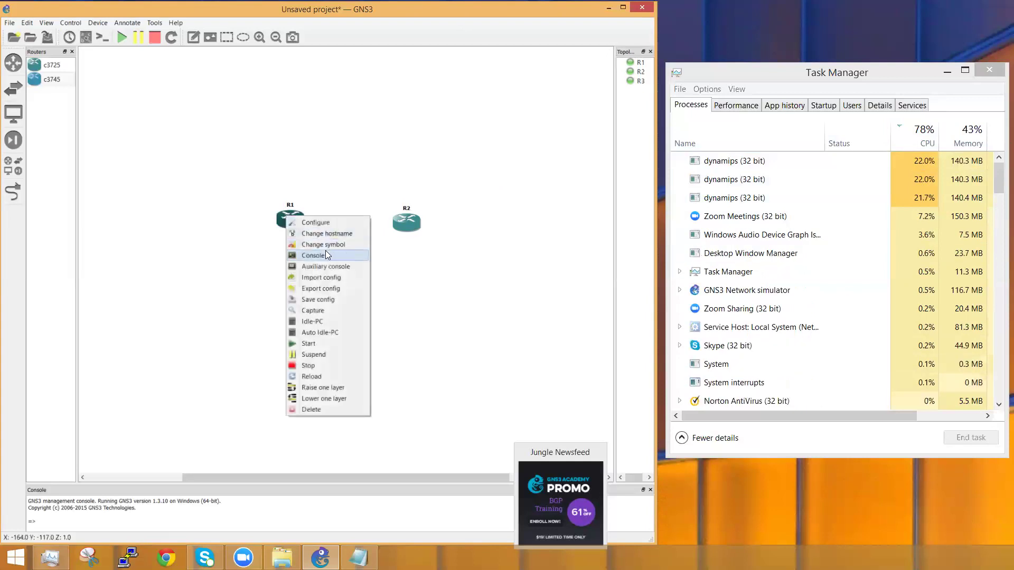
pyautogui.click(324, 322)
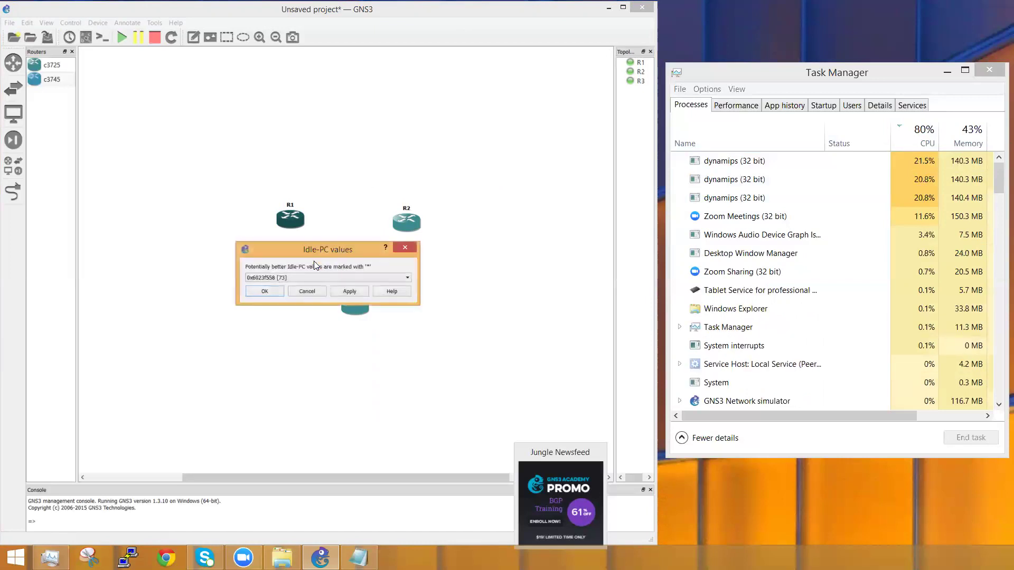
pyautogui.click(308, 278)
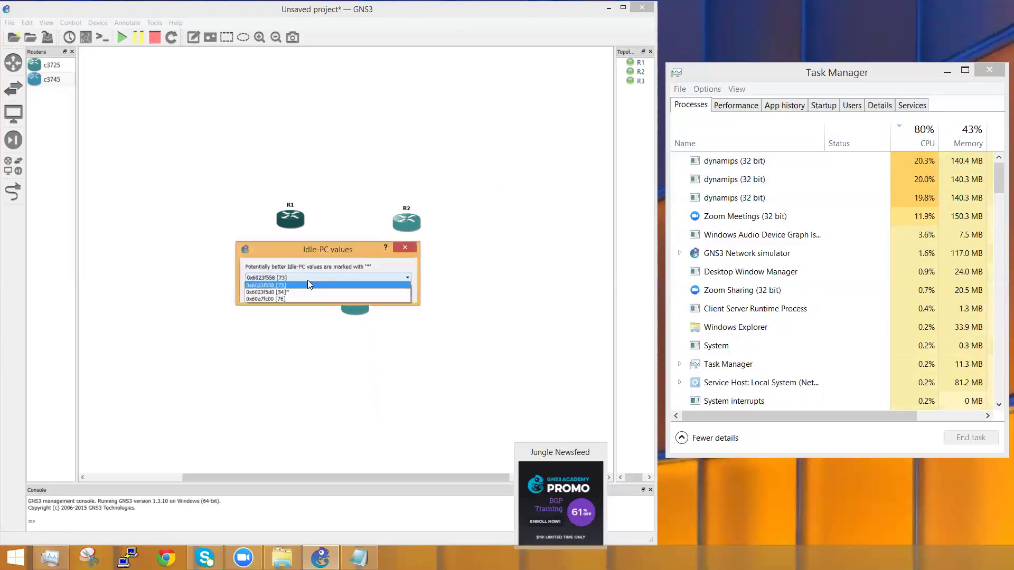
pyautogui.click(284, 295)
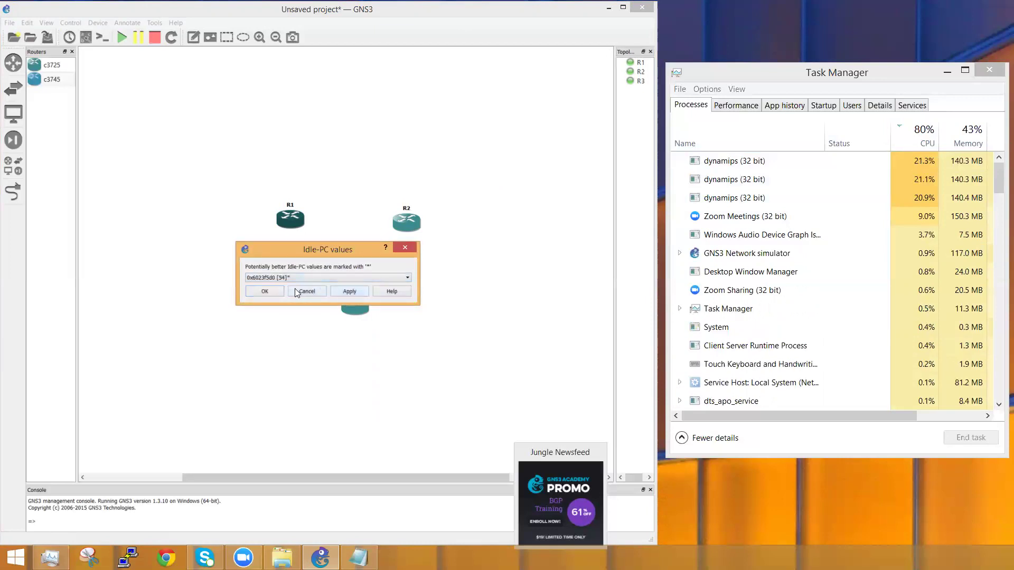
pyautogui.click(275, 290)
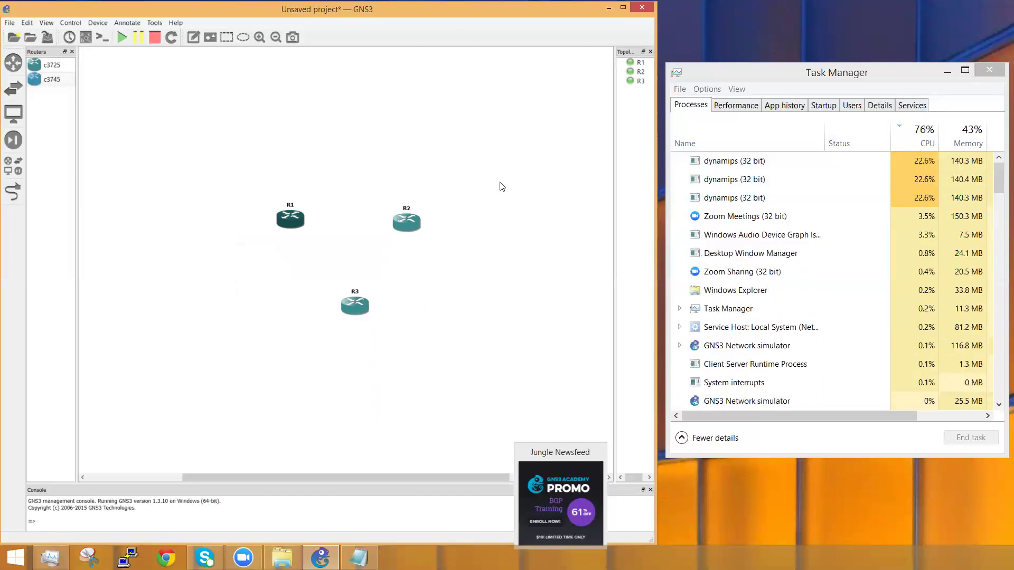
# Step: Stop routers R3 and R2, leaving only R1 running
pyautogui.rightClick(347, 303)
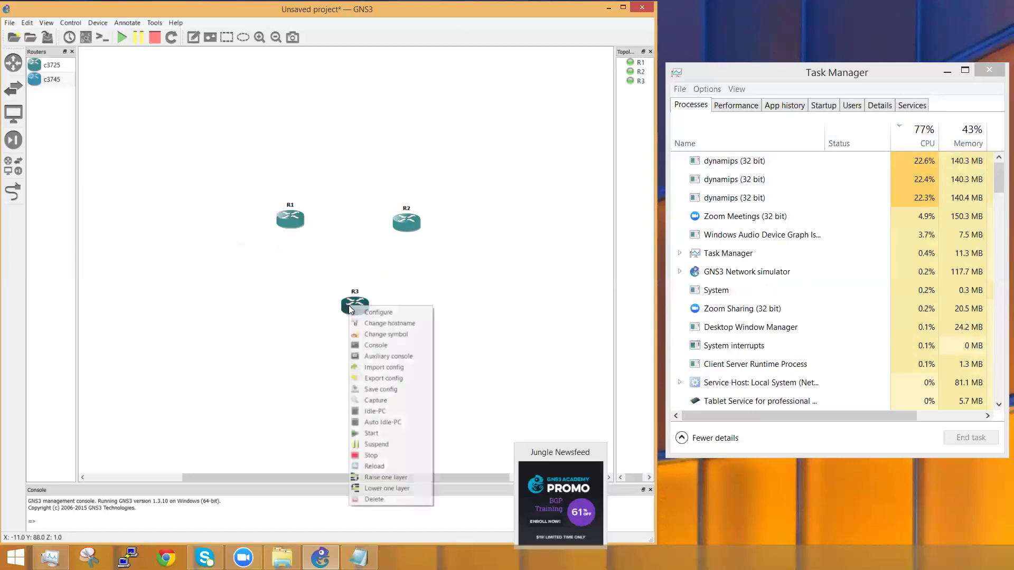
pyautogui.click(379, 456)
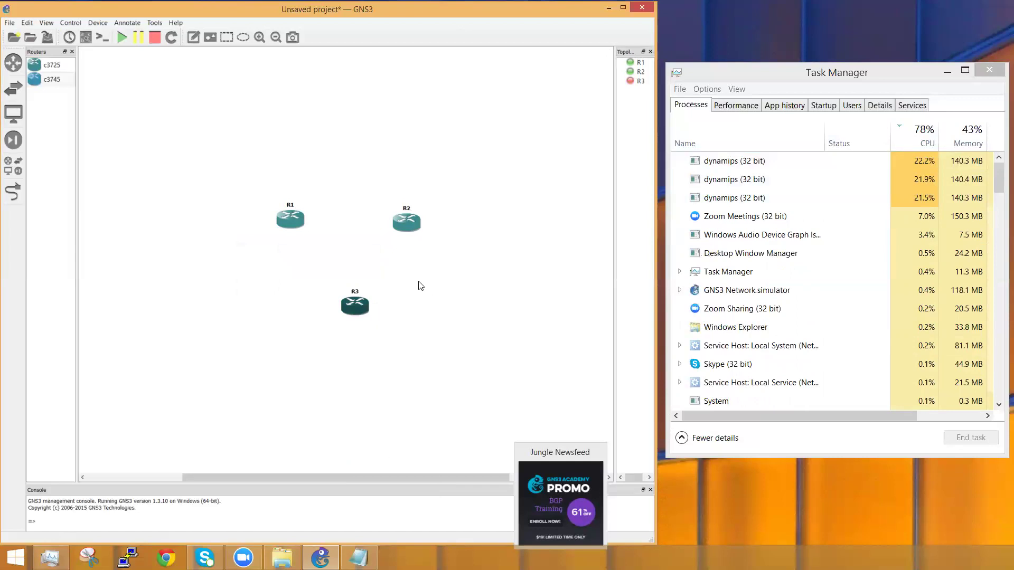
pyautogui.rightClick(408, 218)
pyautogui.click(435, 365)
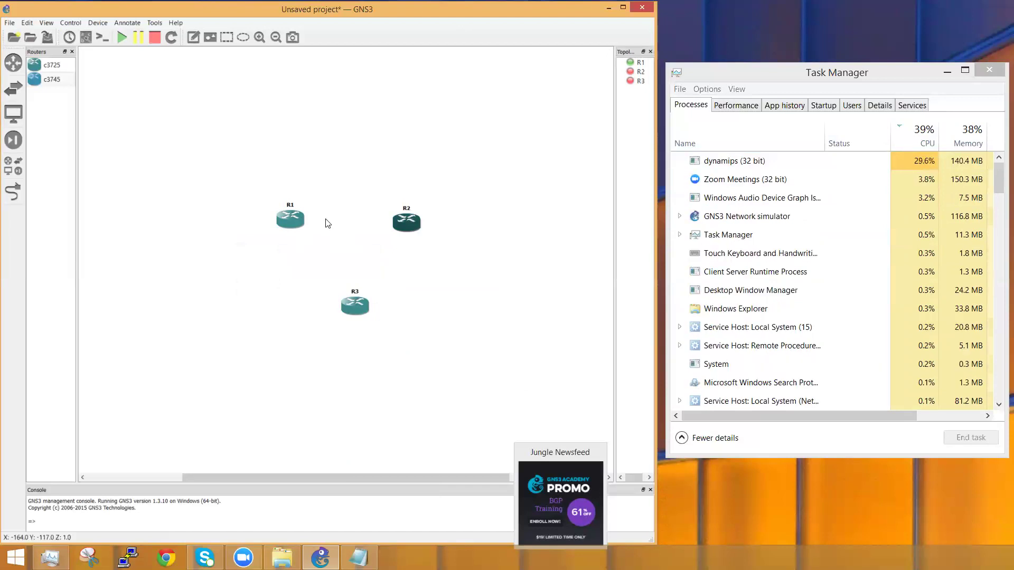
pyautogui.moveTo(299, 223)
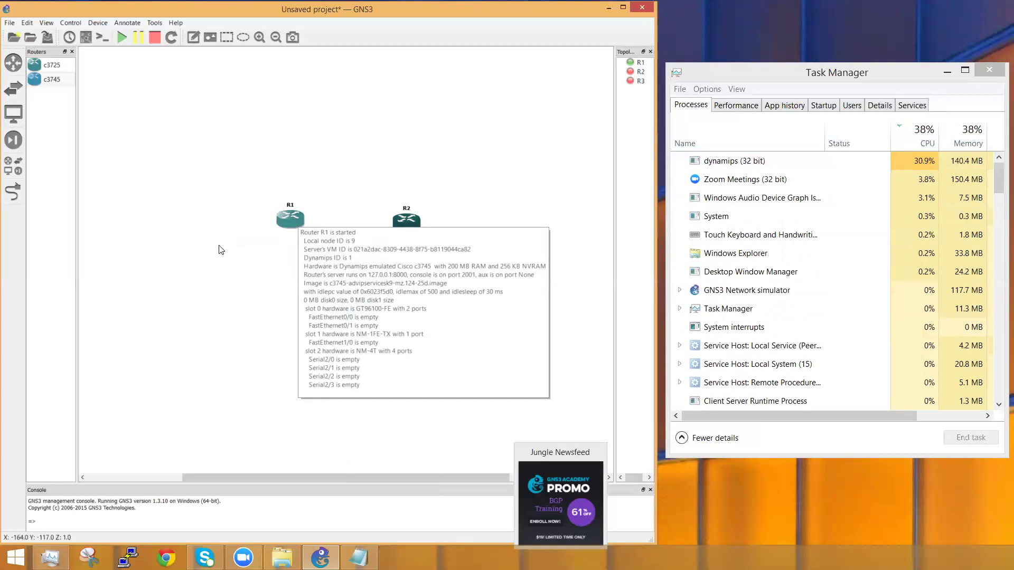
pyautogui.rightClick(290, 224)
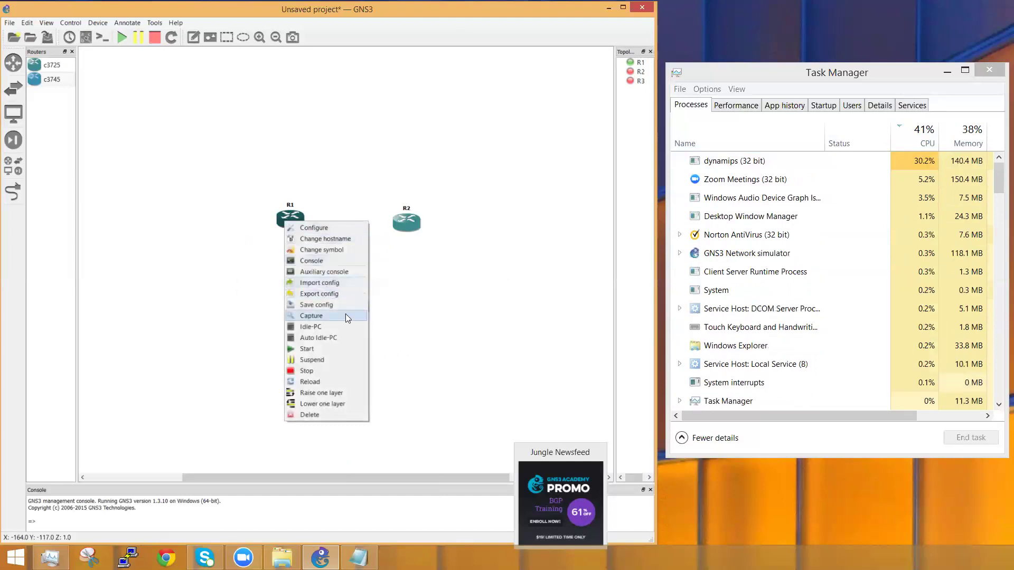
# Step: Run Auto Idle-PC on R1 and accept the computed value 0x60a80f7c
pyautogui.click(324, 337)
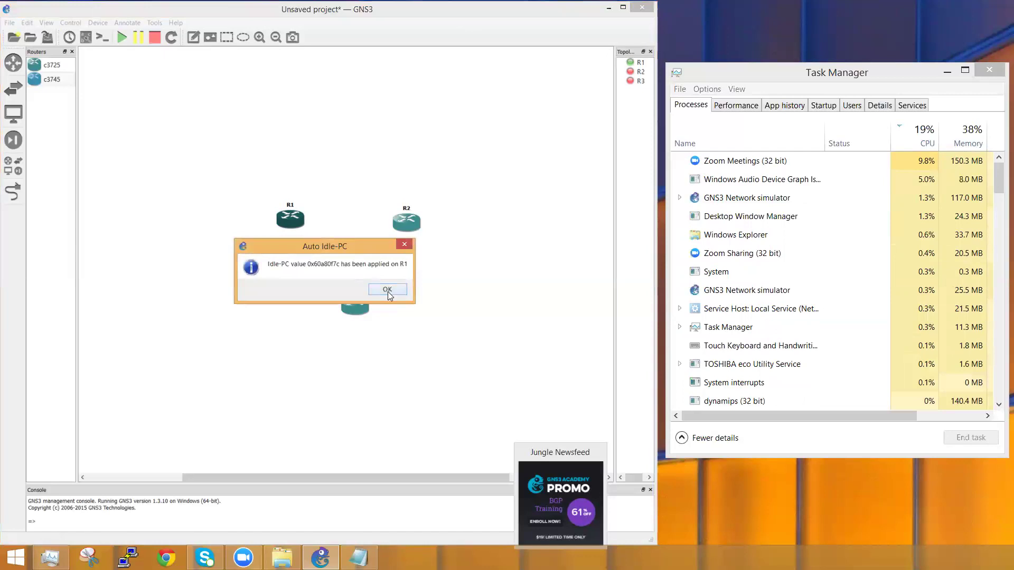
pyautogui.click(388, 290)
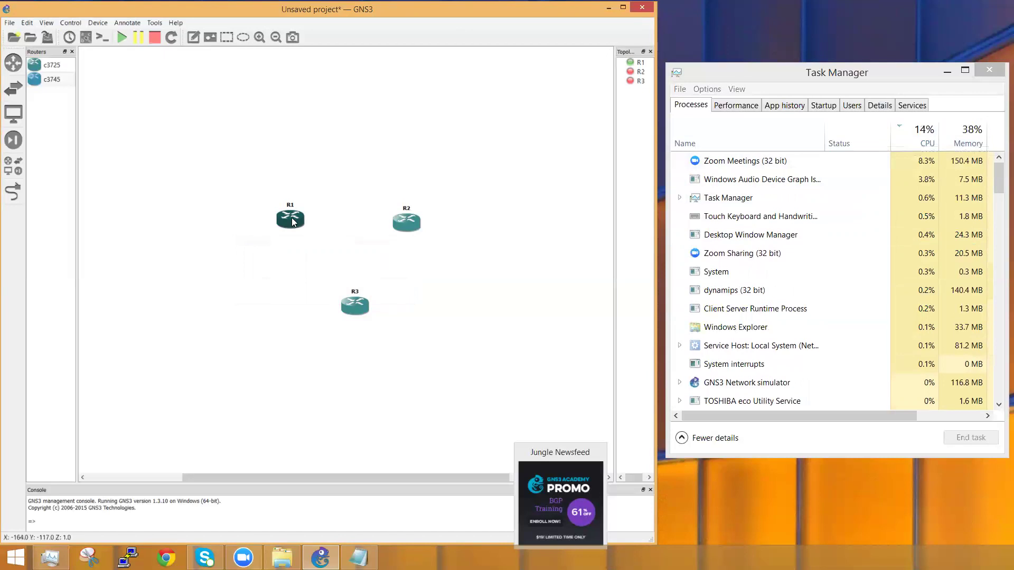
pyautogui.moveTo(293, 222)
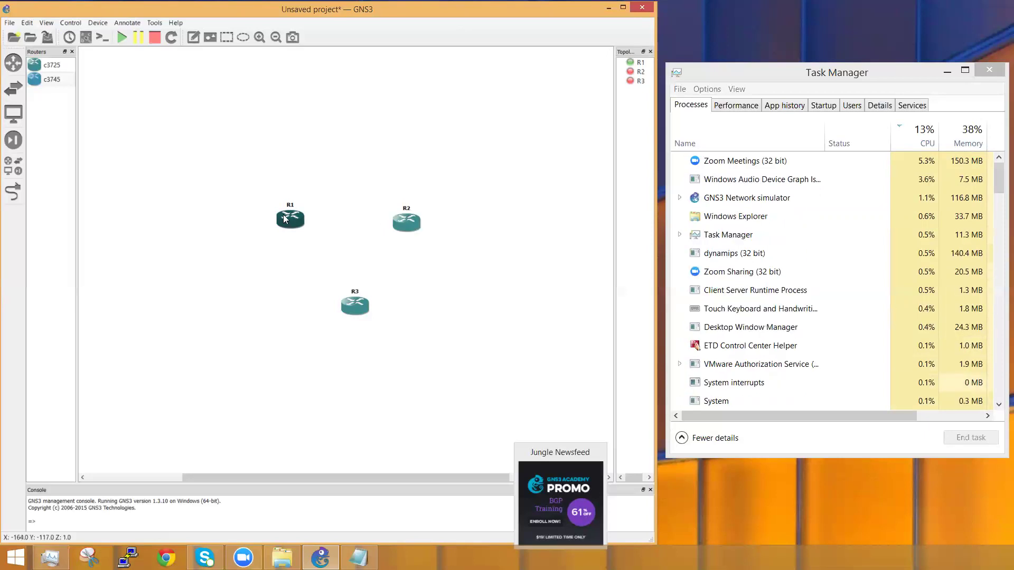
# Step: Select routers R2 and R3 and delete them permanently, leaving only R1
pyautogui.moveTo(483, 371); pyautogui.dragTo(334, 194)
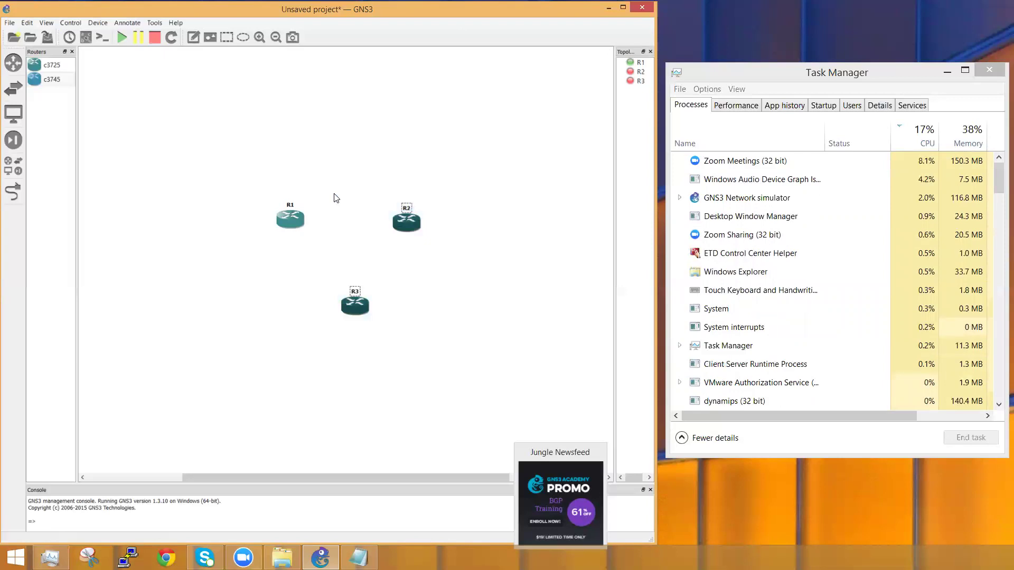
pyautogui.press('Delete')
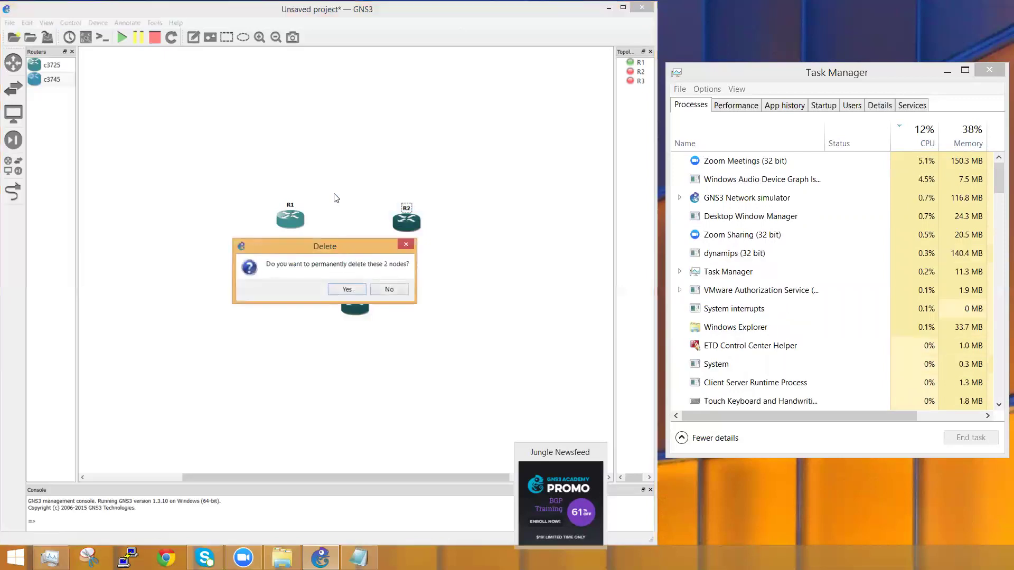
pyautogui.click(347, 290)
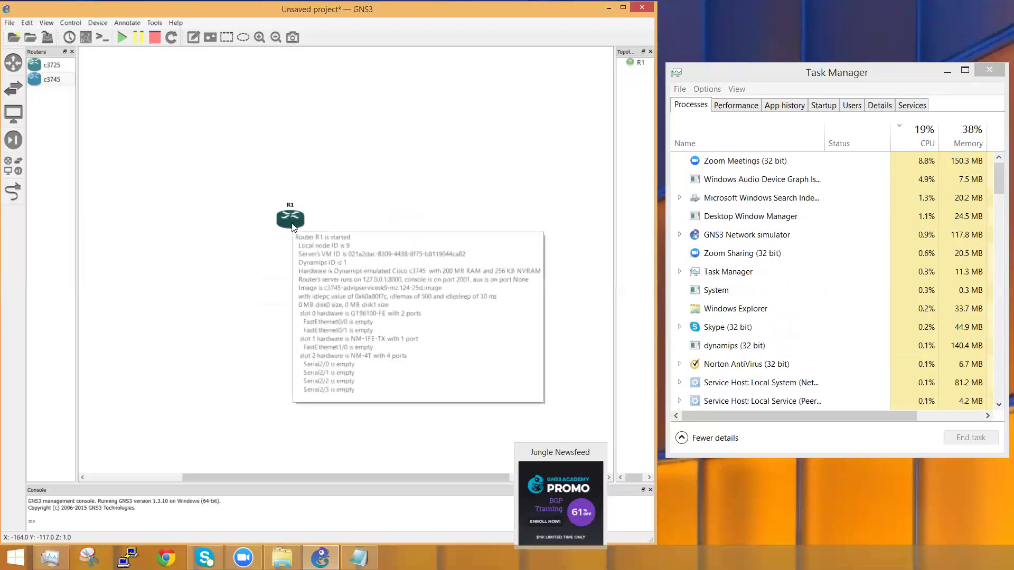
pyautogui.rightClick(293, 228)
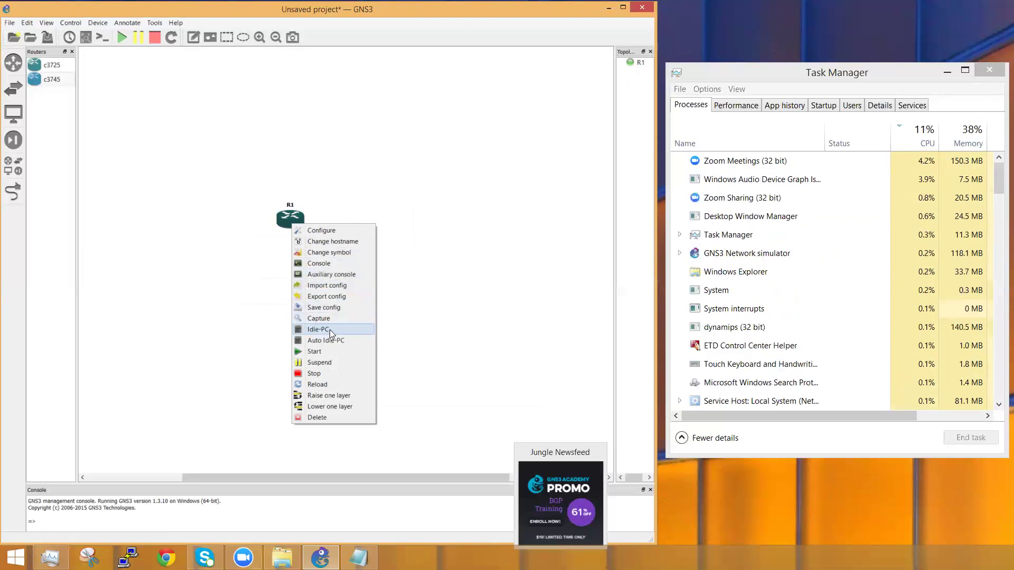
# Step: Open R1's node configuration to its Advanced Idle-PC settings, then cancel without changes
pyautogui.click(426, 317)
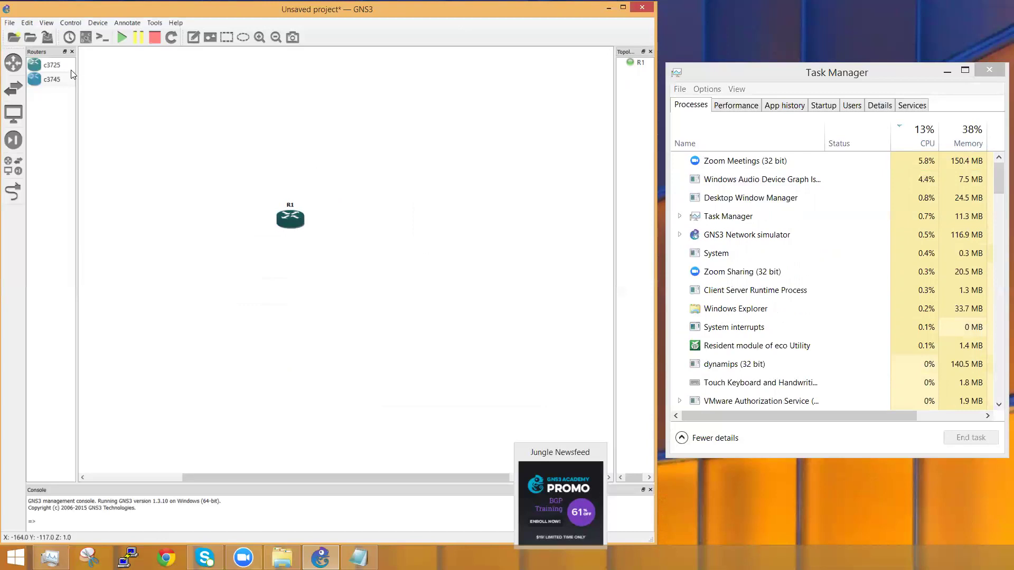
pyautogui.click(27, 22)
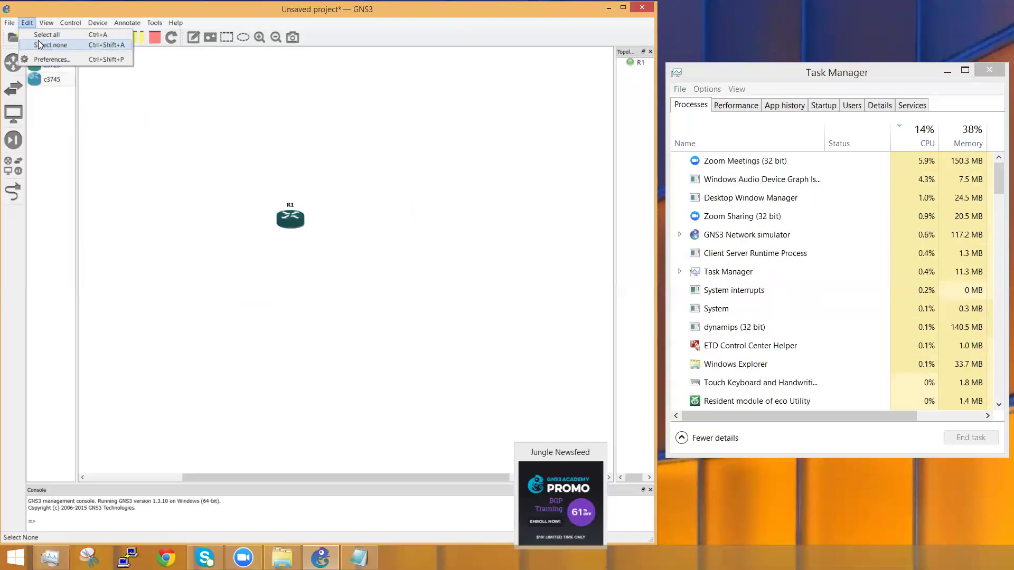
pyautogui.press('Left')
pyautogui.rightClick(291, 217)
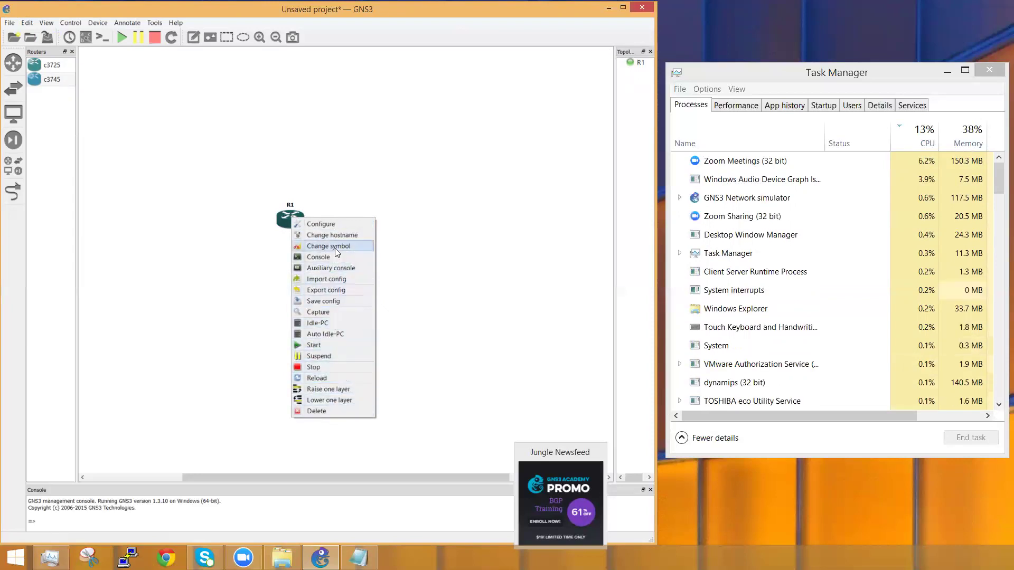
pyautogui.click(329, 225)
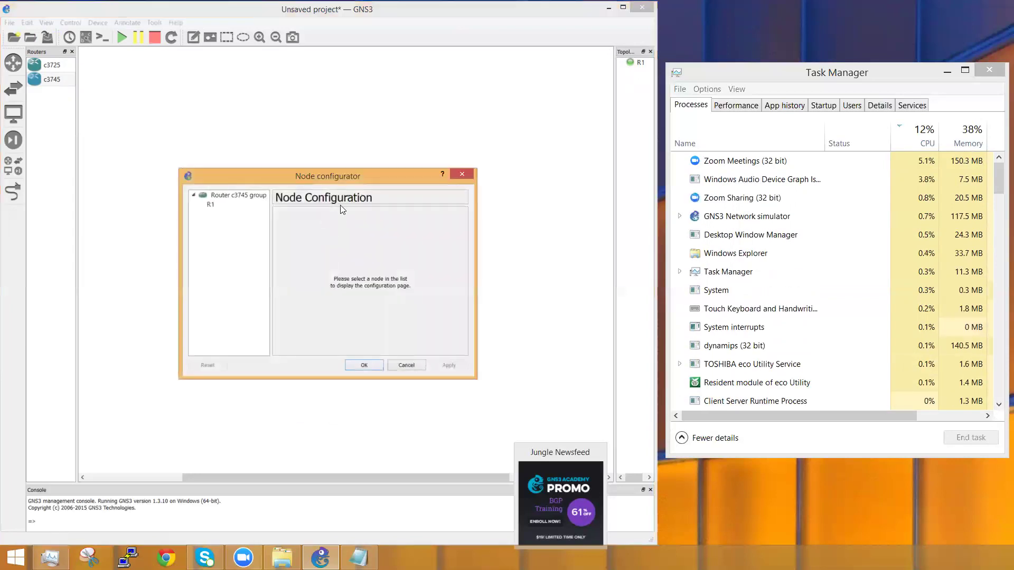
pyautogui.click(211, 204)
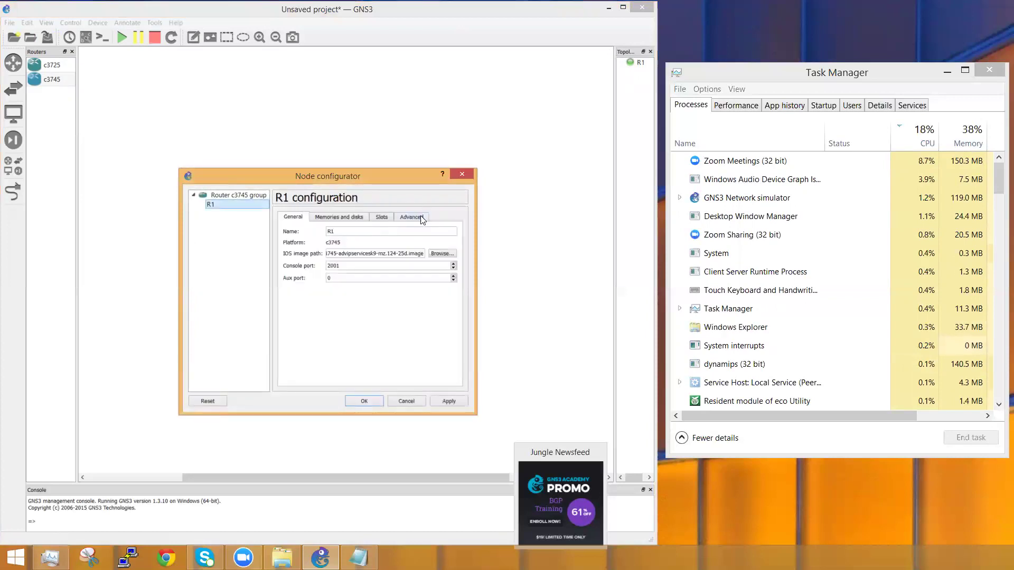
pyautogui.click(422, 220)
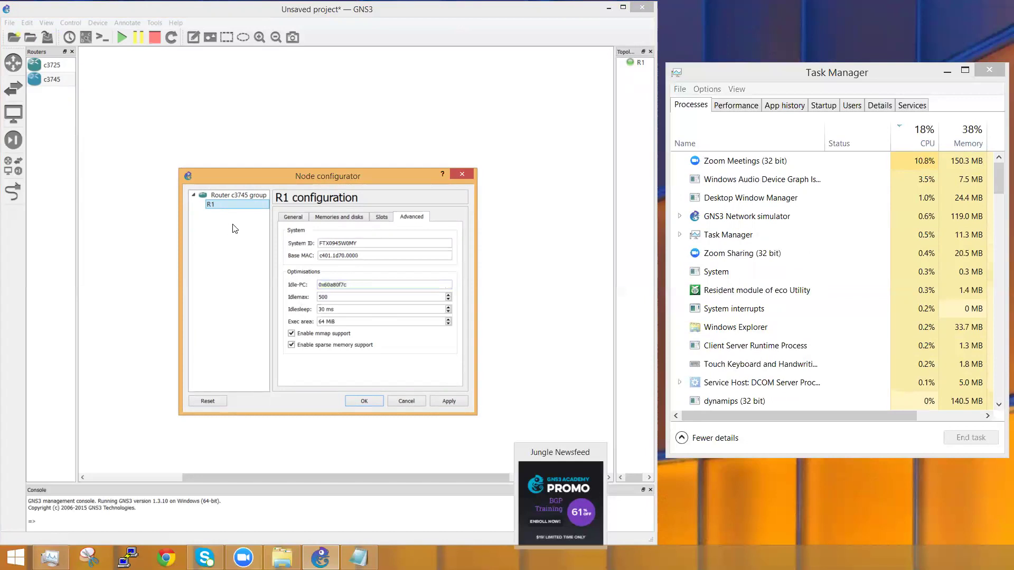
pyautogui.click(402, 399)
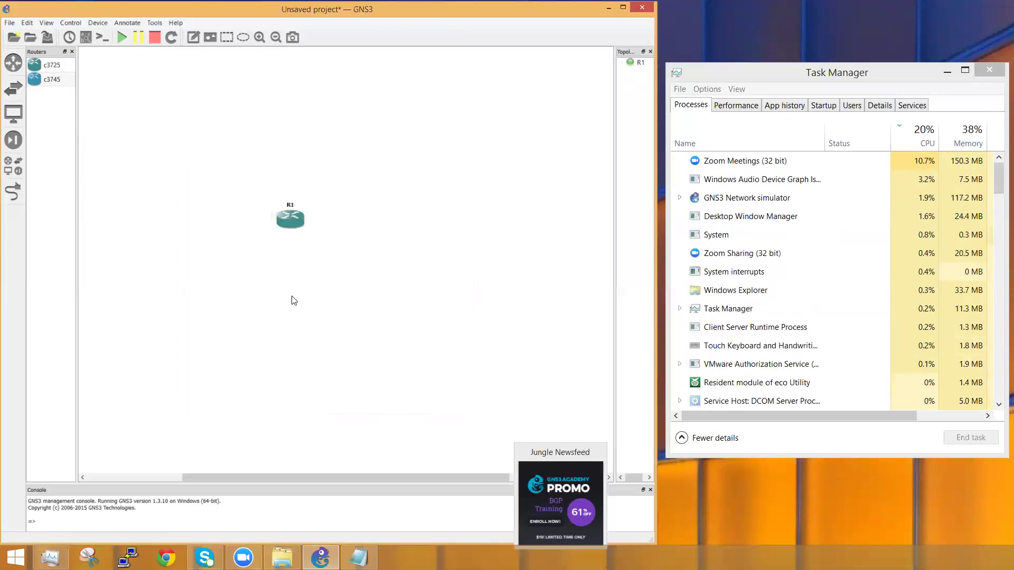
# Step: Copy R1's Idle-PC value 0x60a80f7c from its Advanced settings and cancel the dialog
pyautogui.rightClick(288, 223)
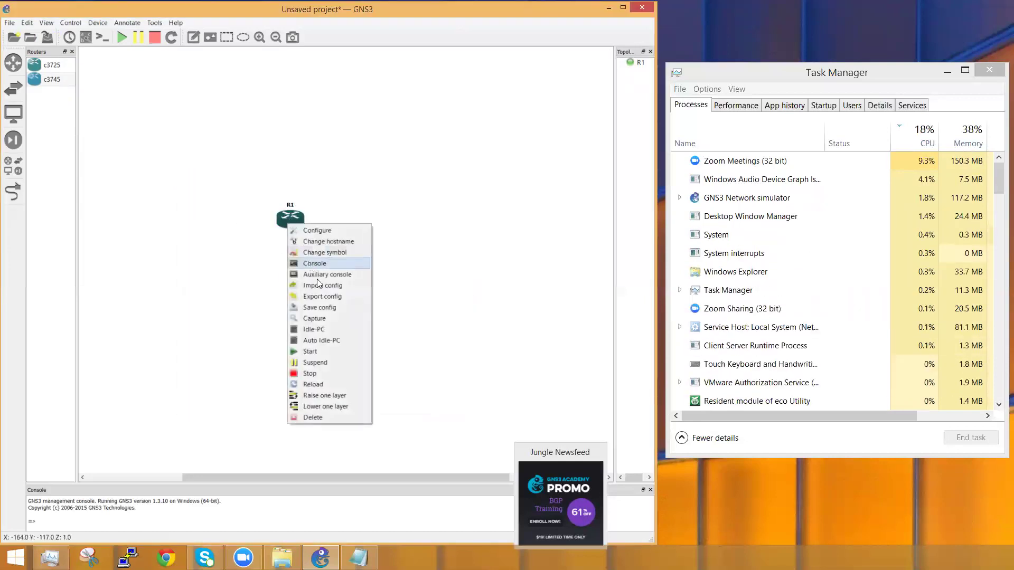
pyautogui.click(317, 230)
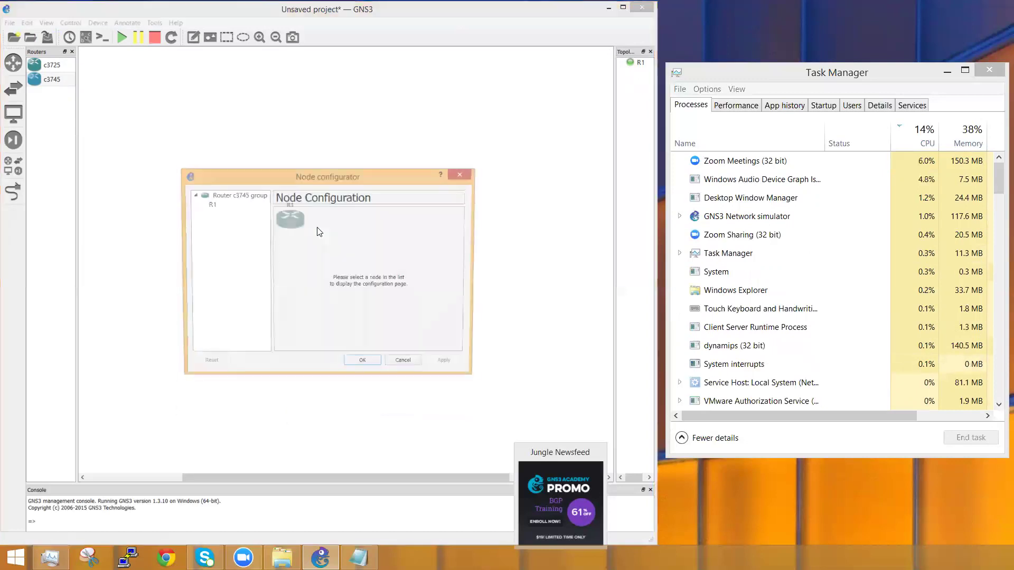
pyautogui.click(246, 208)
pyautogui.click(404, 218)
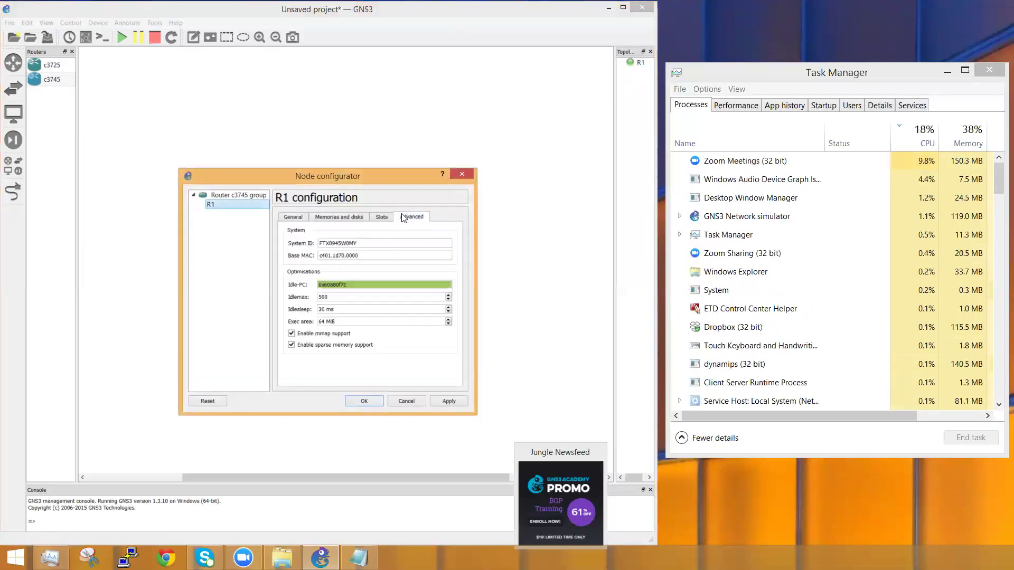
pyautogui.doubleClick(355, 285)
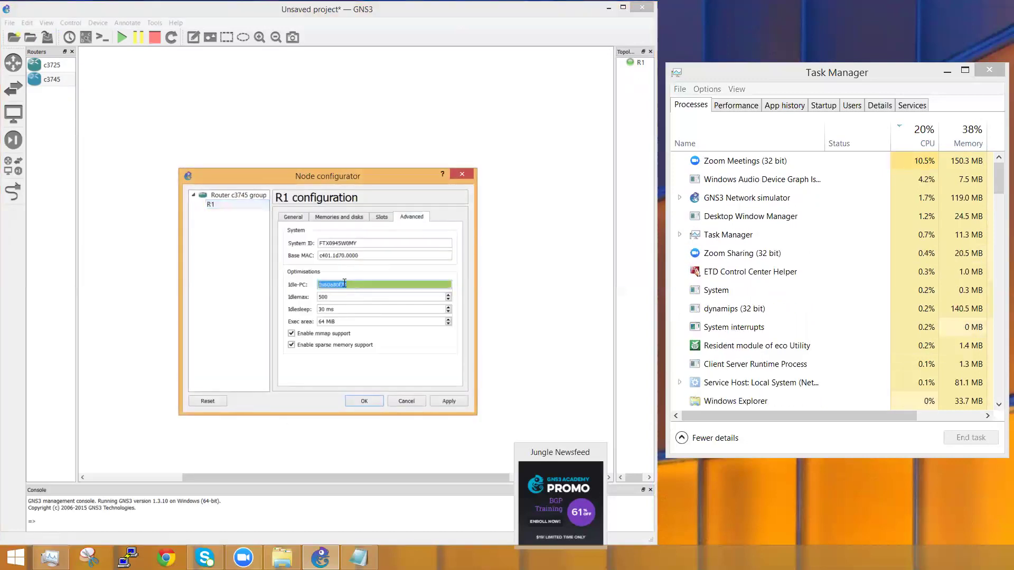
pyautogui.rightClick(333, 283)
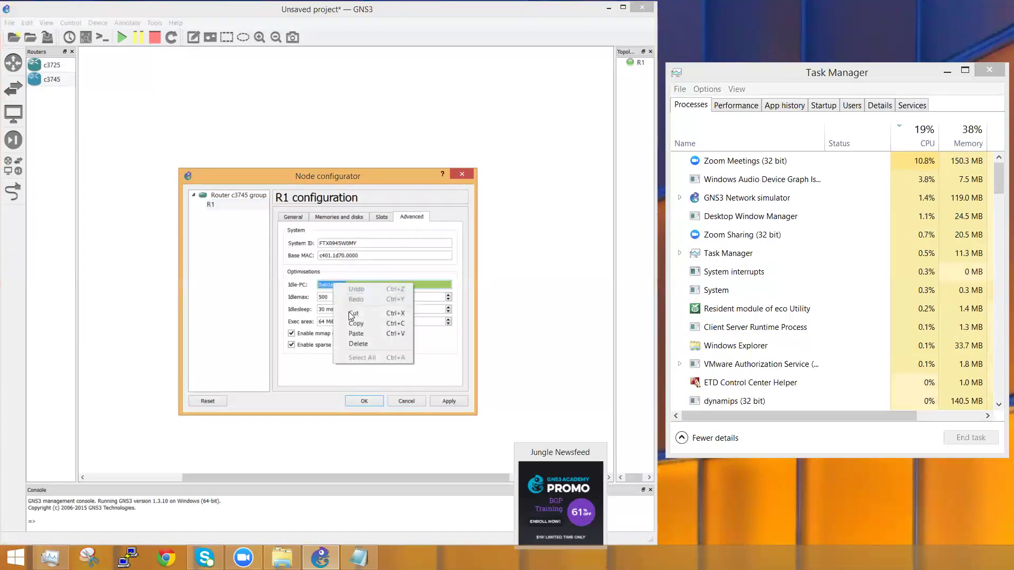
pyautogui.click(354, 324)
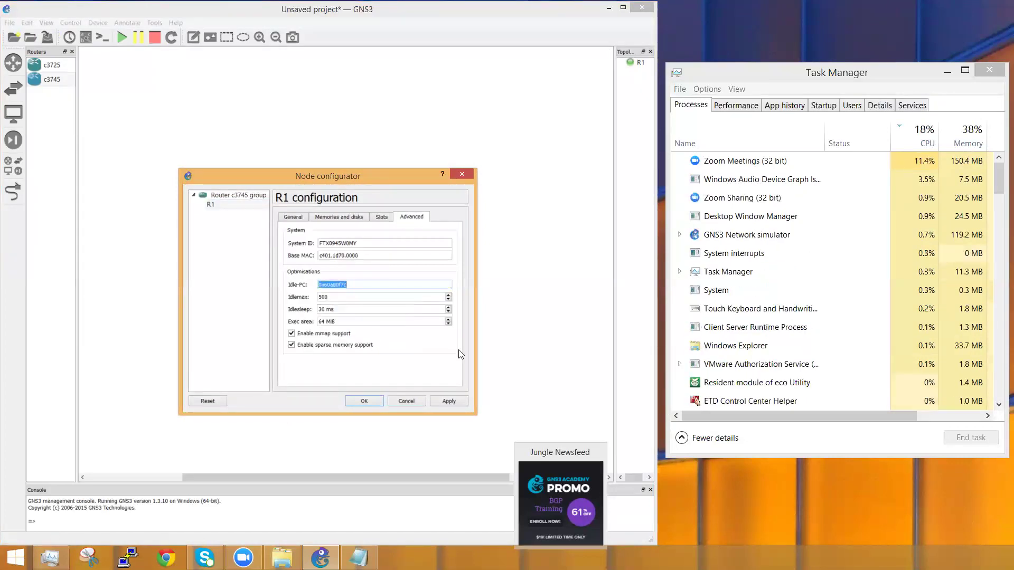
pyautogui.click(409, 401)
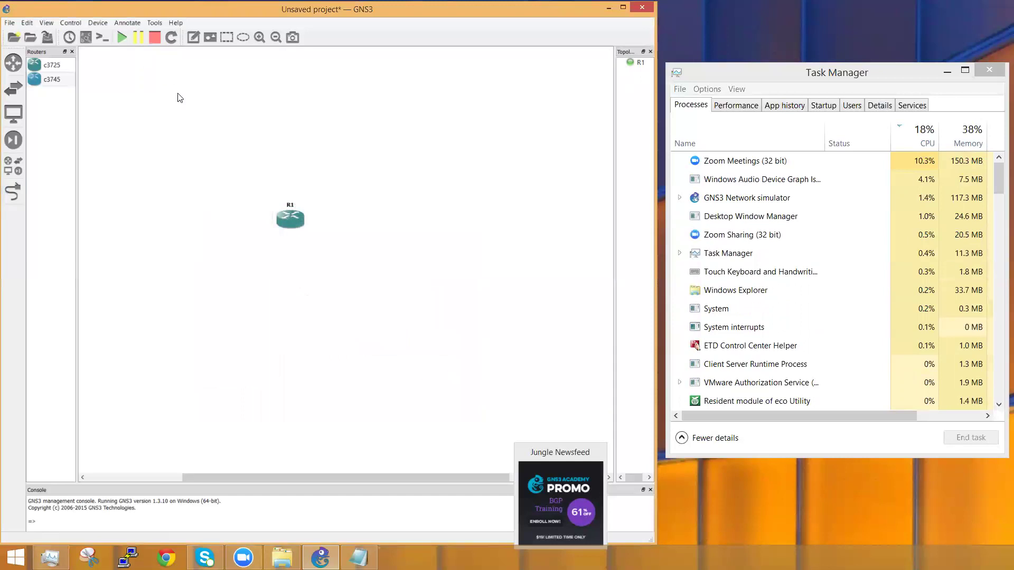
# Step: In Preferences, replace the c3745 template's Idle-PC 0x60a80678 with 0x60a80f7c and save
pyautogui.click(27, 23)
pyautogui.click(40, 64)
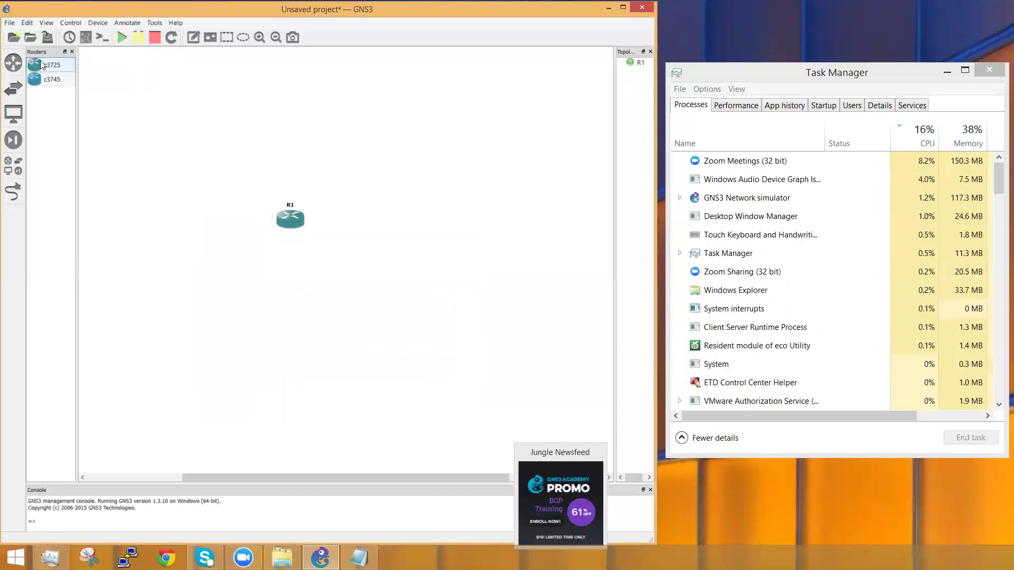
pyautogui.click(27, 23)
pyautogui.click(42, 54)
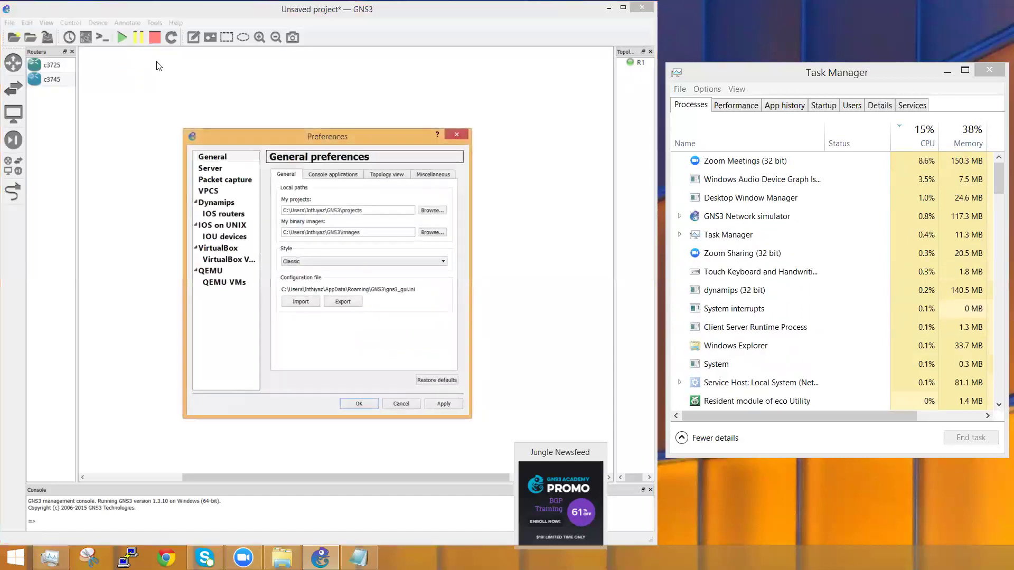
pyautogui.click(220, 213)
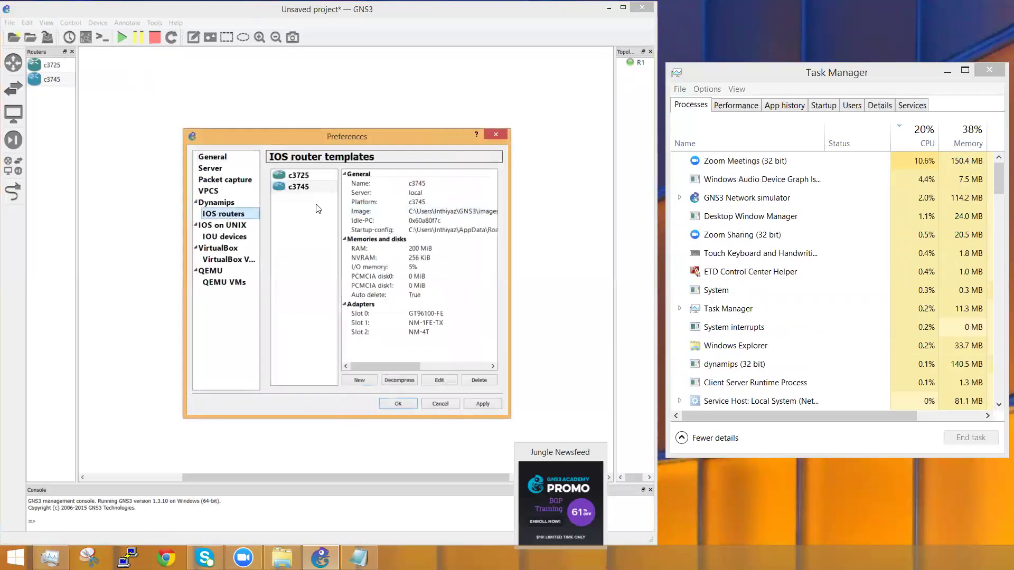
pyautogui.click(308, 188)
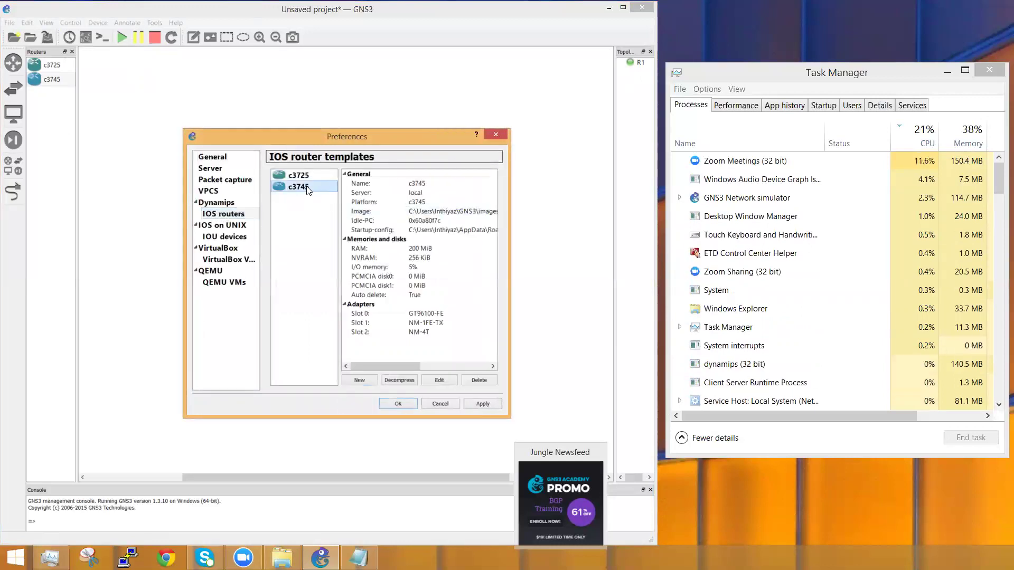
pyautogui.click(442, 380)
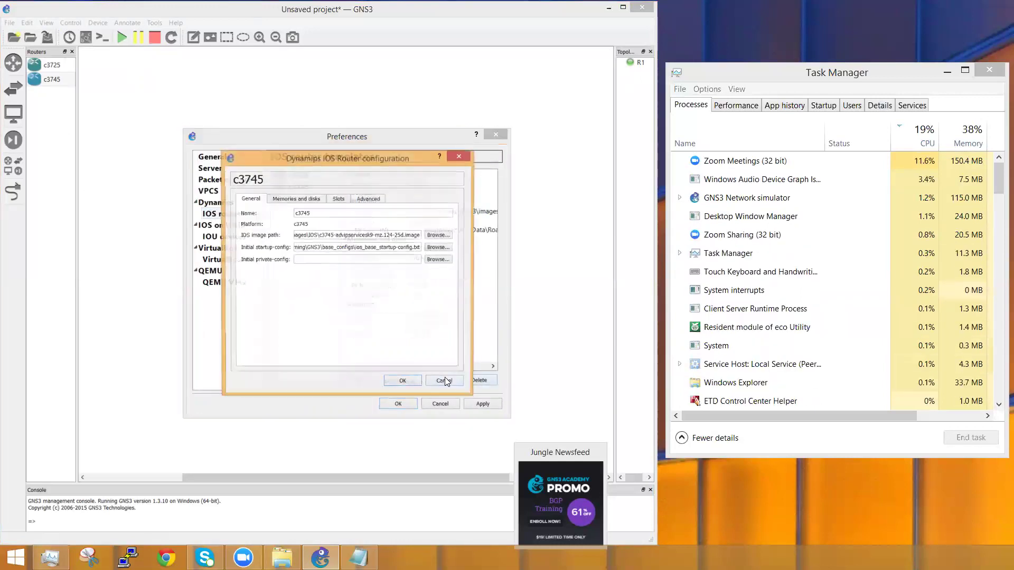
pyautogui.click(365, 201)
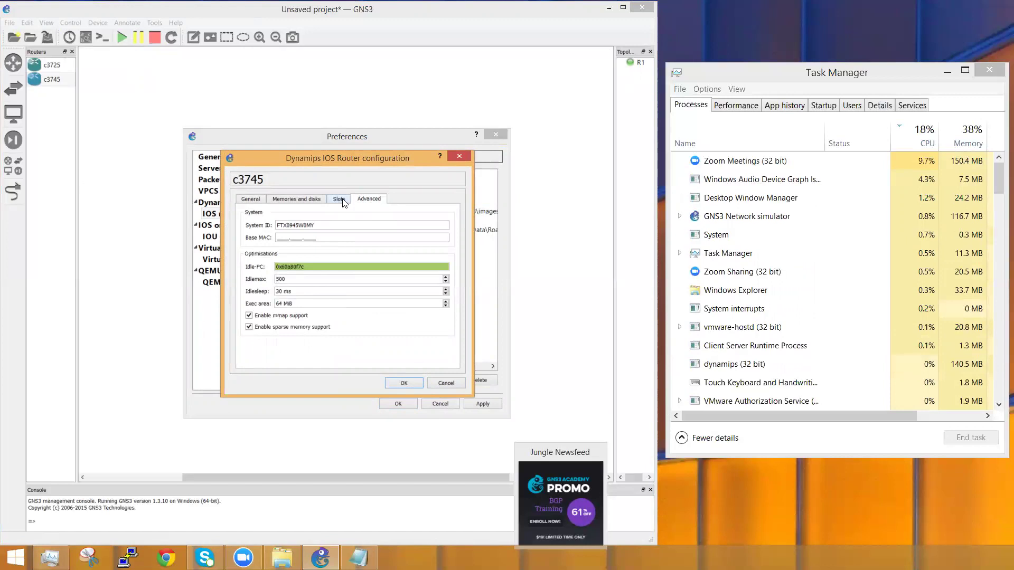
pyautogui.doubleClick(324, 266)
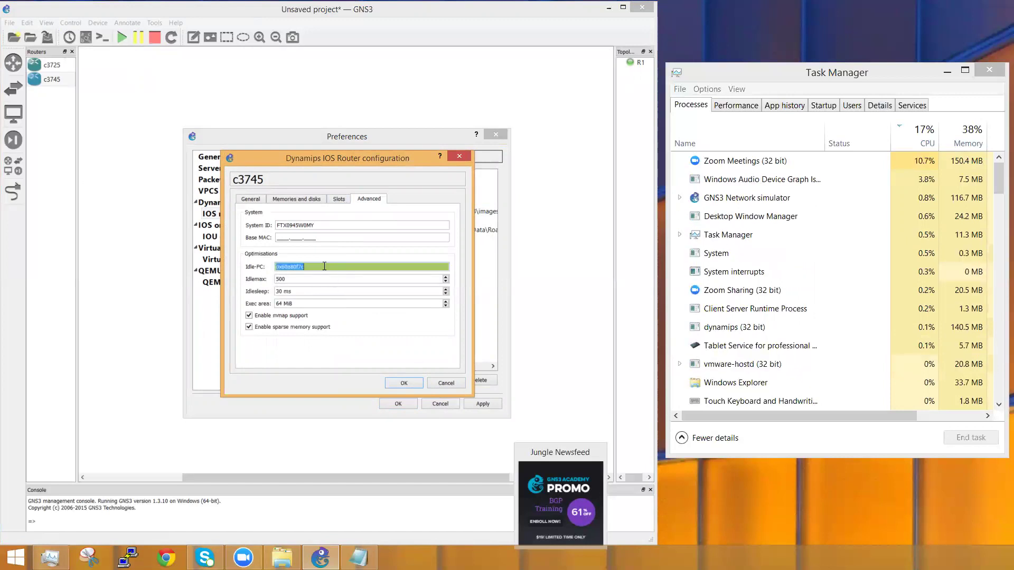
pyautogui.click(325, 266)
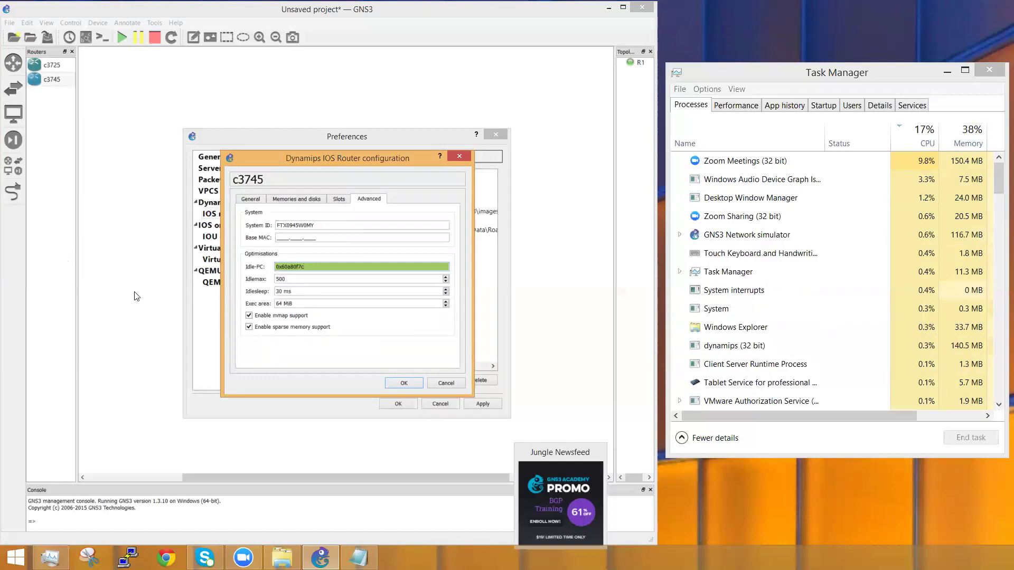
pyautogui.click(403, 383)
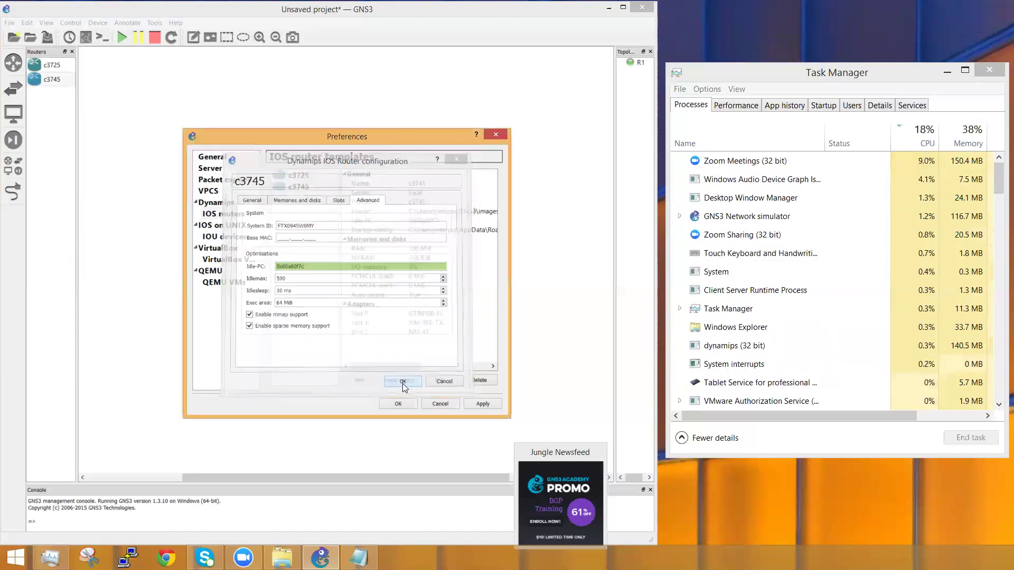
pyautogui.click(391, 404)
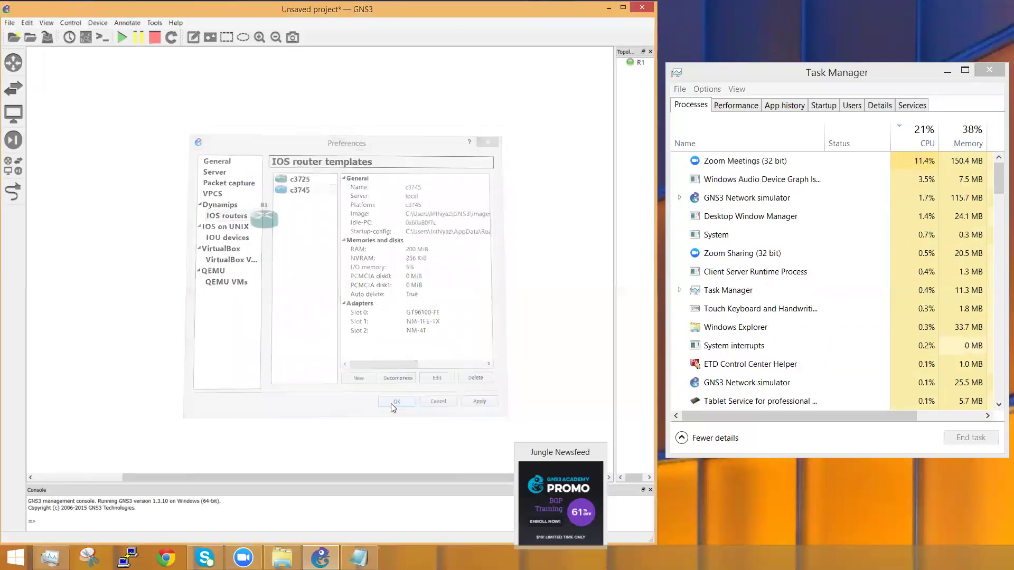
# Step: Drag five c3745 routers onto the canvas as R2–R6 in two columns beside R1
pyautogui.click(14, 62)
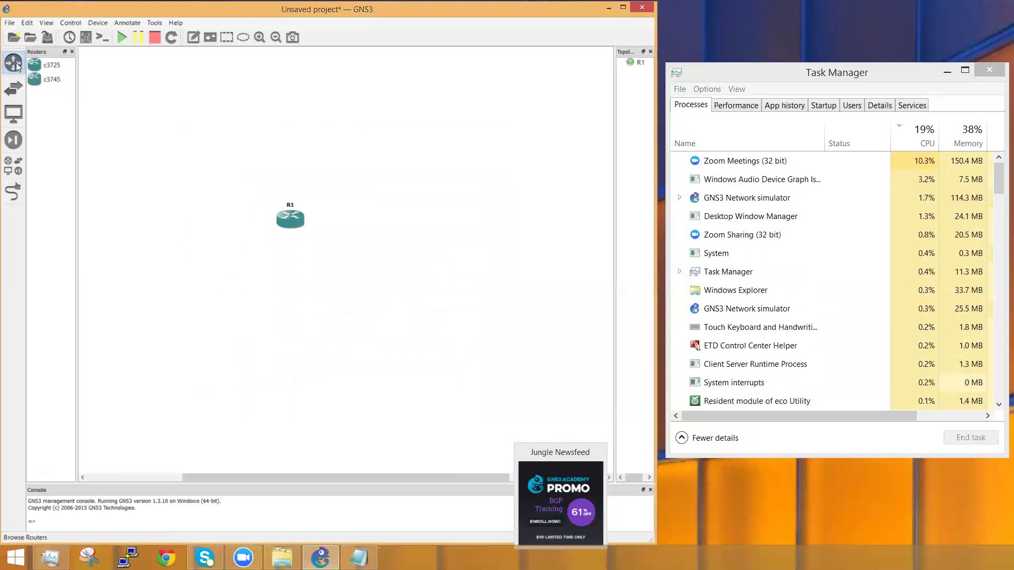
pyautogui.moveTo(50, 78); pyautogui.dragTo(413, 226)
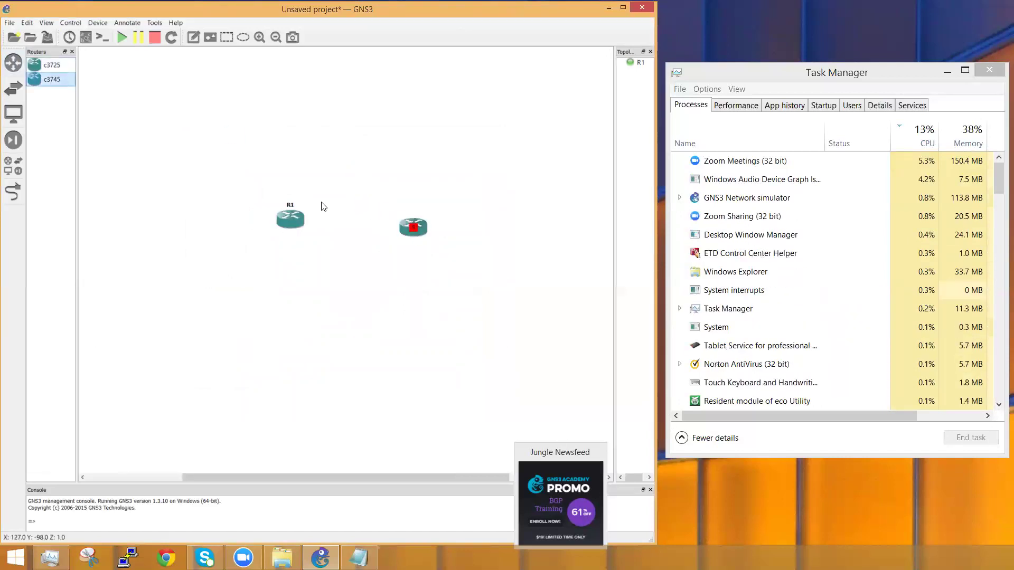
pyautogui.moveTo(56, 79); pyautogui.dragTo(286, 330)
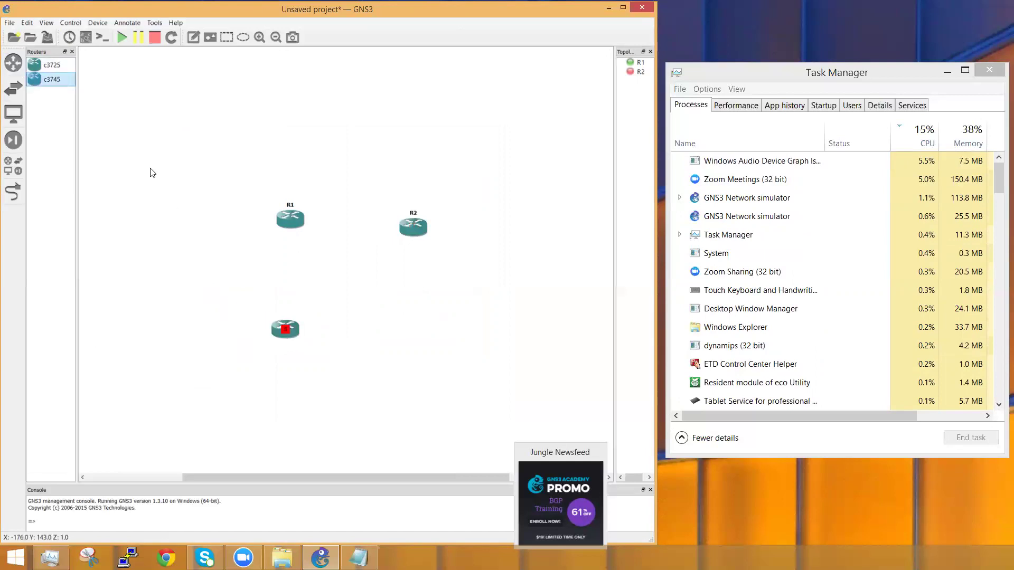
pyautogui.moveTo(360, 208); pyautogui.dragTo(440, 350)
pyautogui.moveTo(51, 79); pyautogui.dragTo(446, 141)
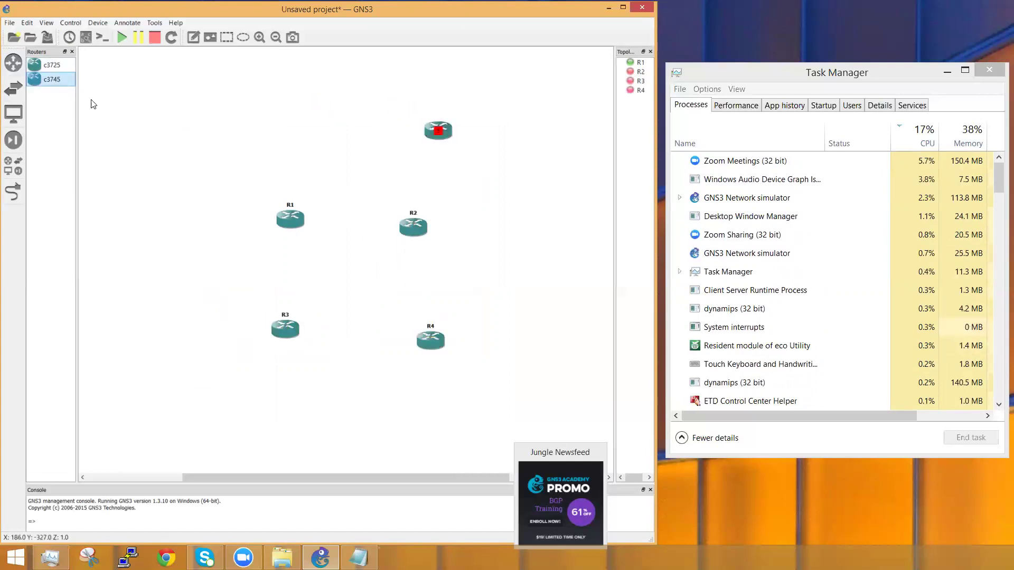
pyautogui.moveTo(62, 86); pyautogui.dragTo(307, 136)
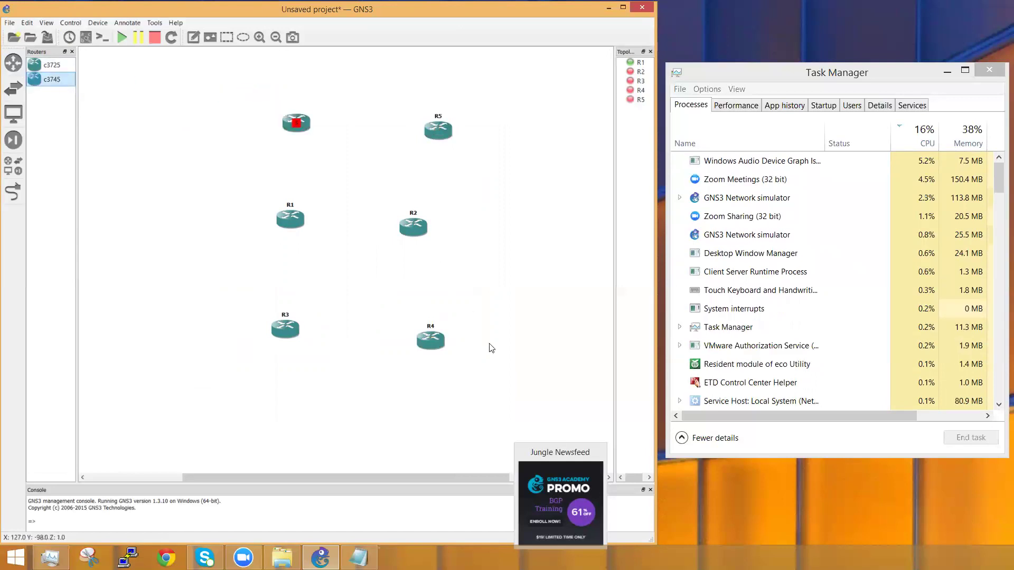
pyautogui.moveTo(531, 393); pyautogui.dragTo(193, 102)
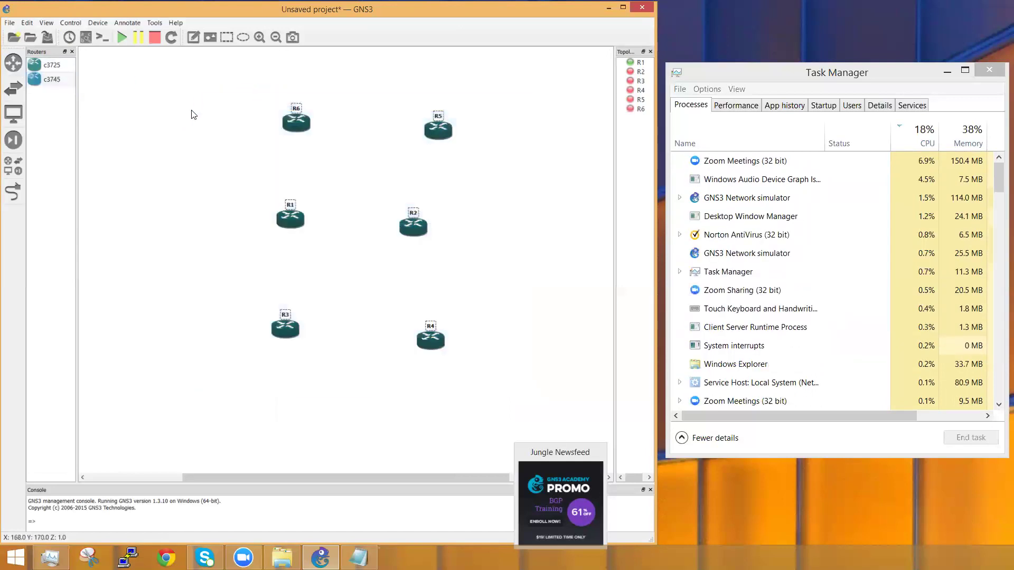
# Step: Start all six routers and switch on link-drawing mode
pyautogui.click(118, 41)
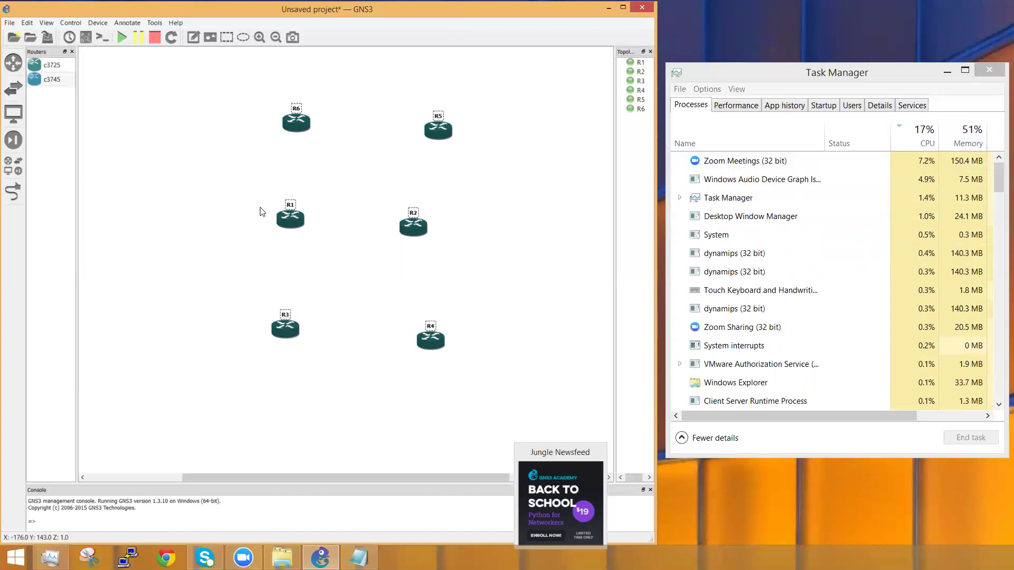
pyautogui.click(14, 192)
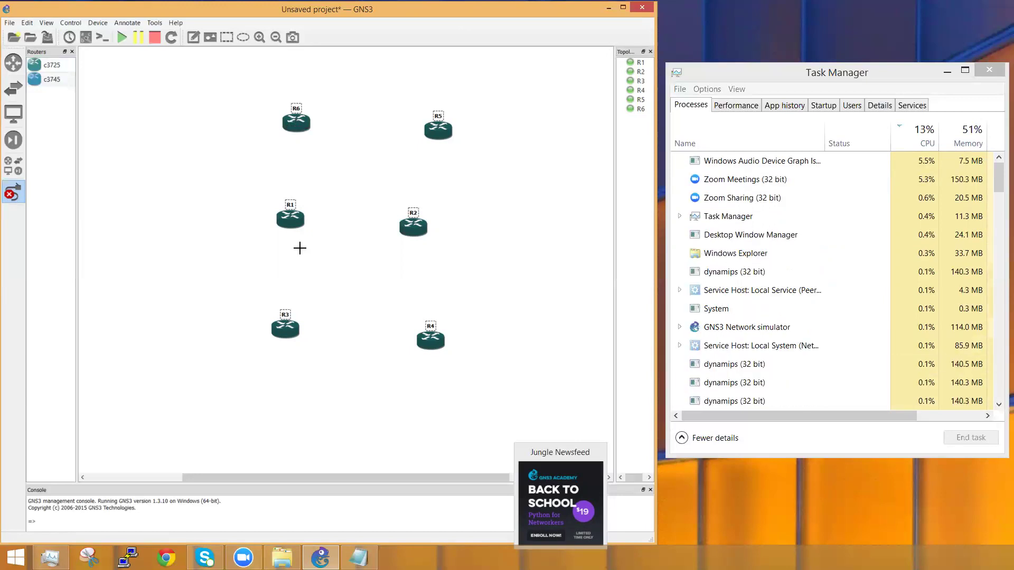
# Step: Link R3 to R1 and R6 to R1 using FastEthernet ports
pyautogui.click(285, 329)
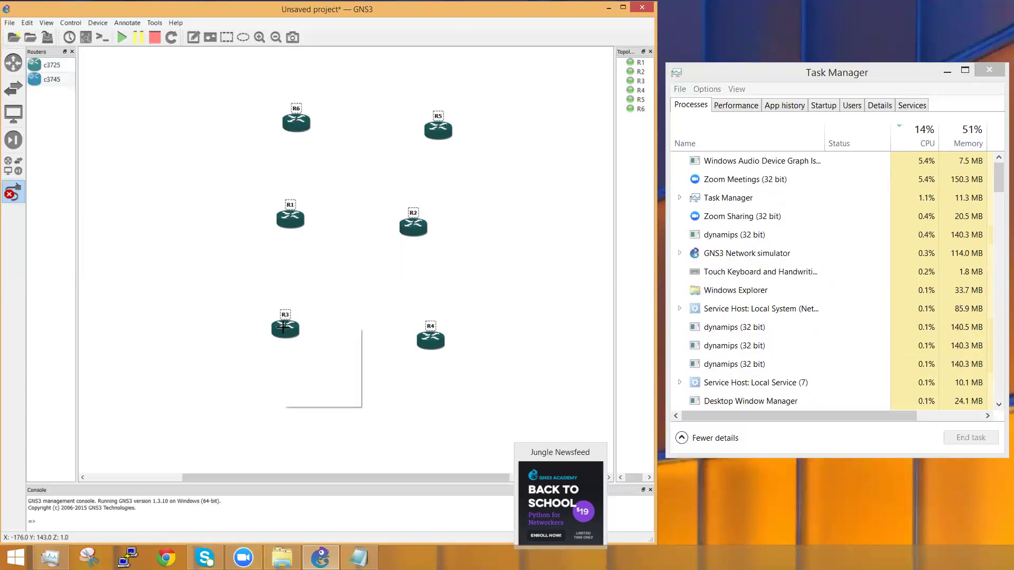
pyautogui.click(312, 339)
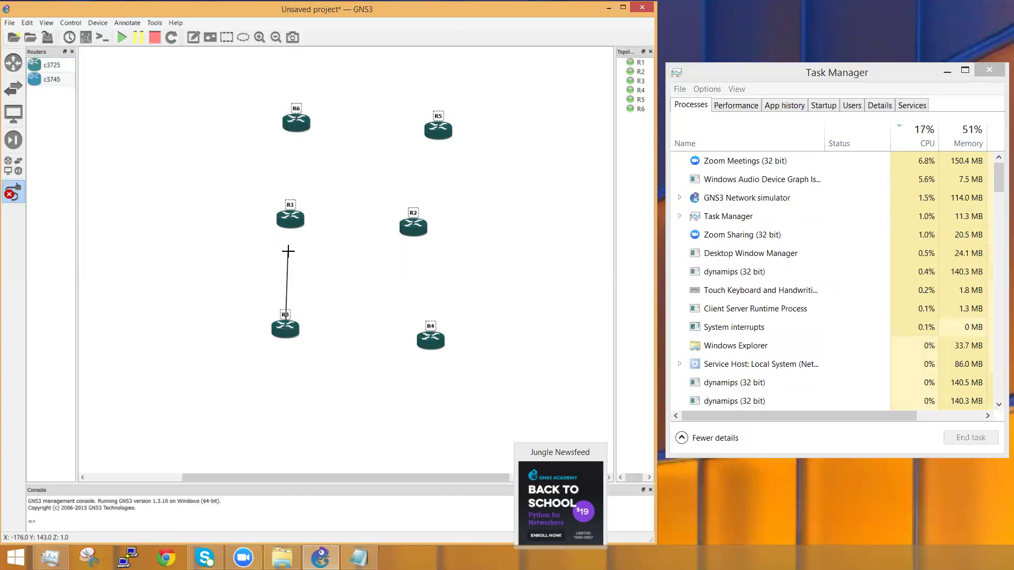
pyautogui.click(290, 221)
pyautogui.click(309, 232)
pyautogui.click(297, 122)
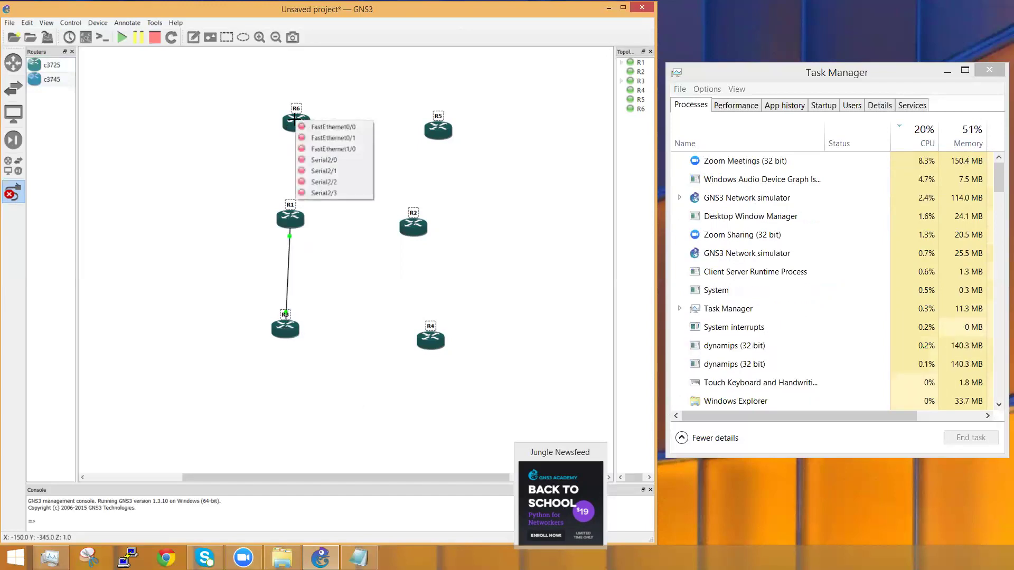
pyautogui.click(311, 125)
pyautogui.click(292, 216)
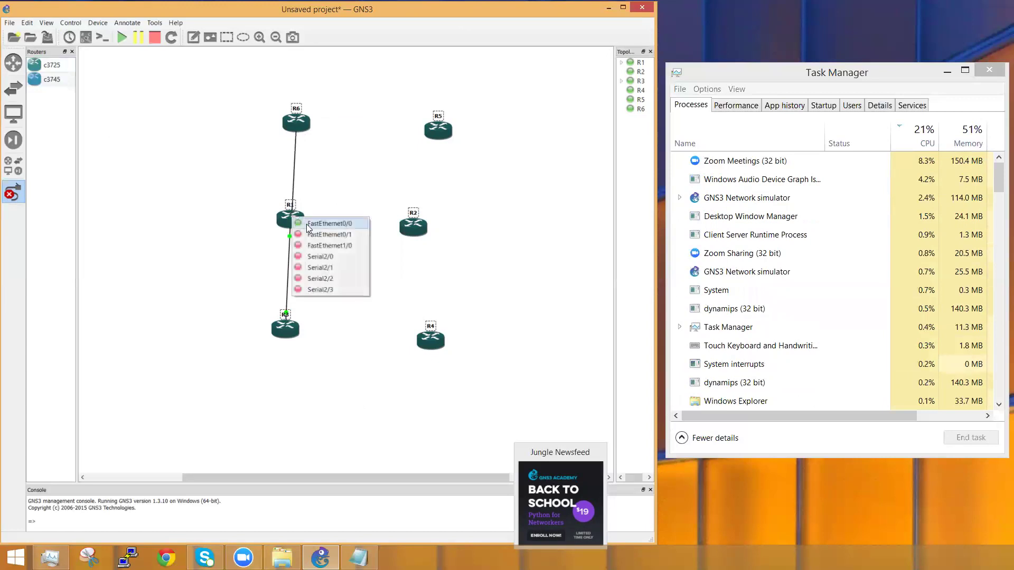
pyautogui.click(318, 233)
# Step: Link R6 to R5, R5 to R2 (Fa0/1–Fa0/0) and R2 to R4 (Fa0/1–Fa0/1)
pyautogui.click(317, 123)
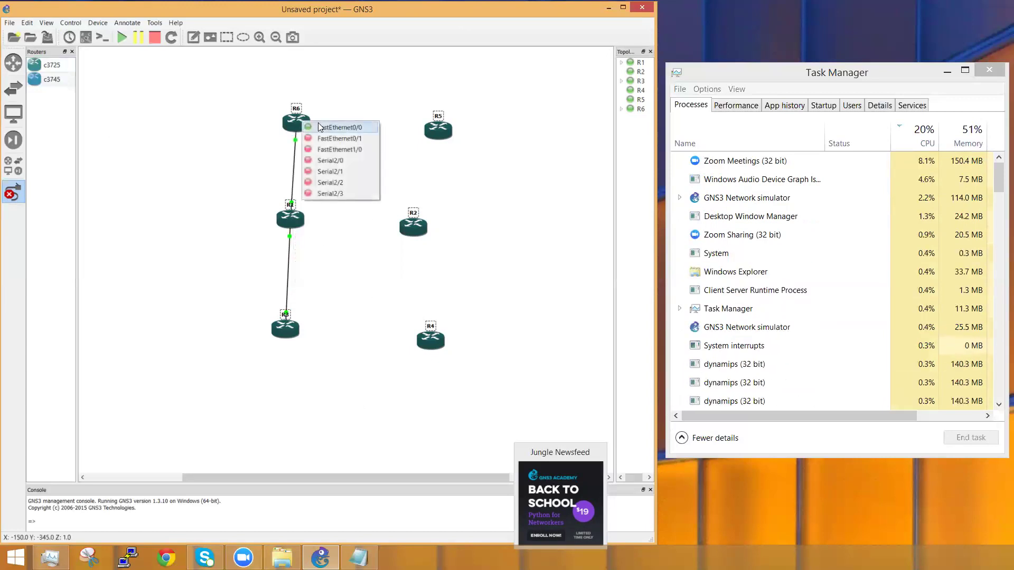
pyautogui.click(340, 140)
pyautogui.click(432, 129)
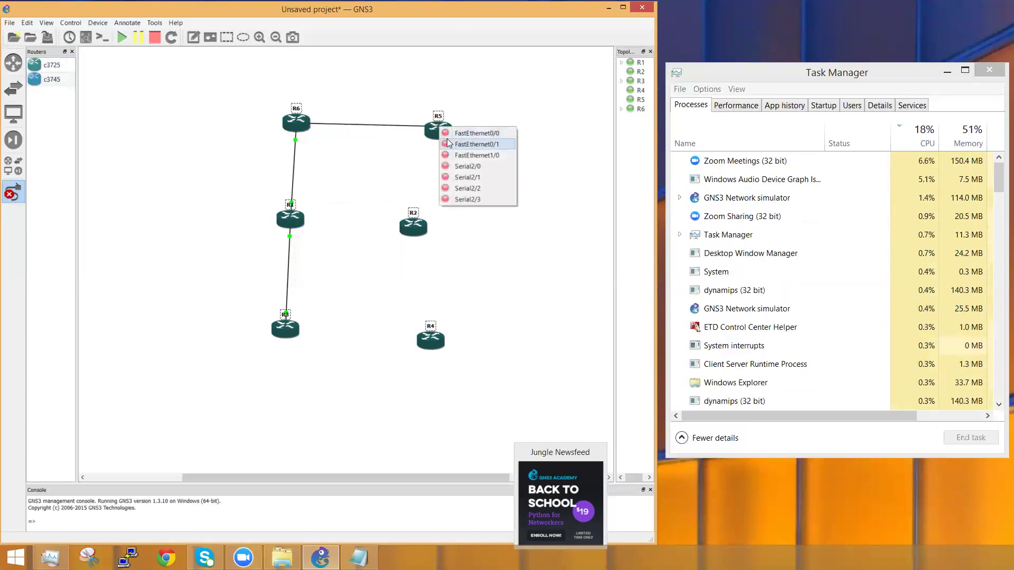
pyautogui.click(465, 142)
pyautogui.click(441, 135)
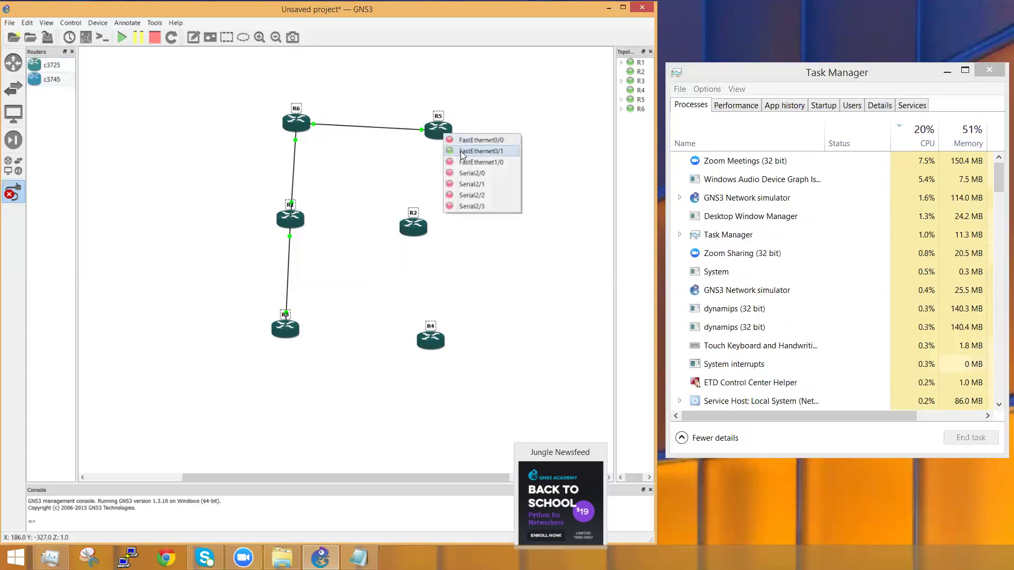
pyautogui.click(463, 139)
pyautogui.click(413, 213)
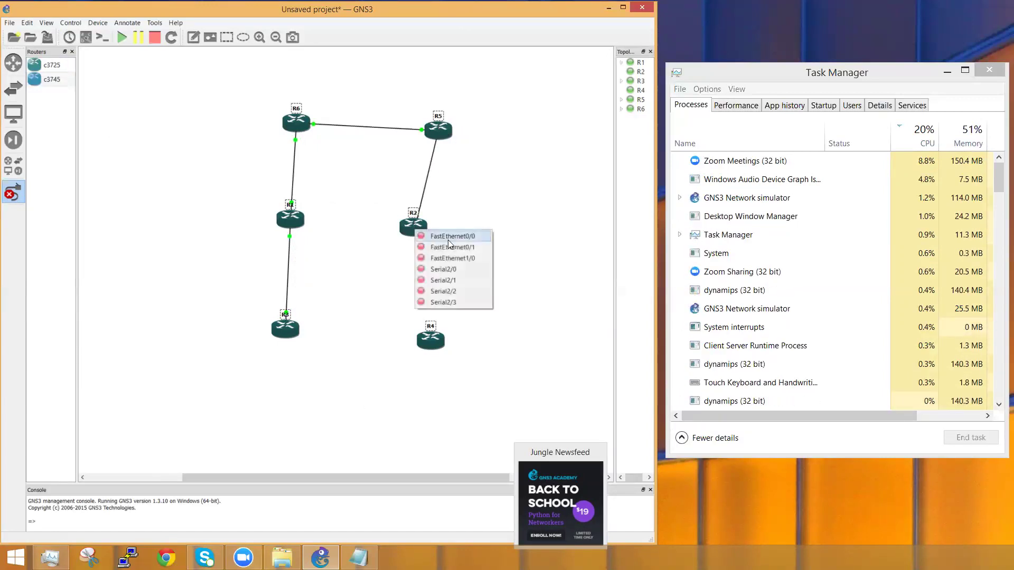
pyautogui.click(441, 241)
pyautogui.click(413, 232)
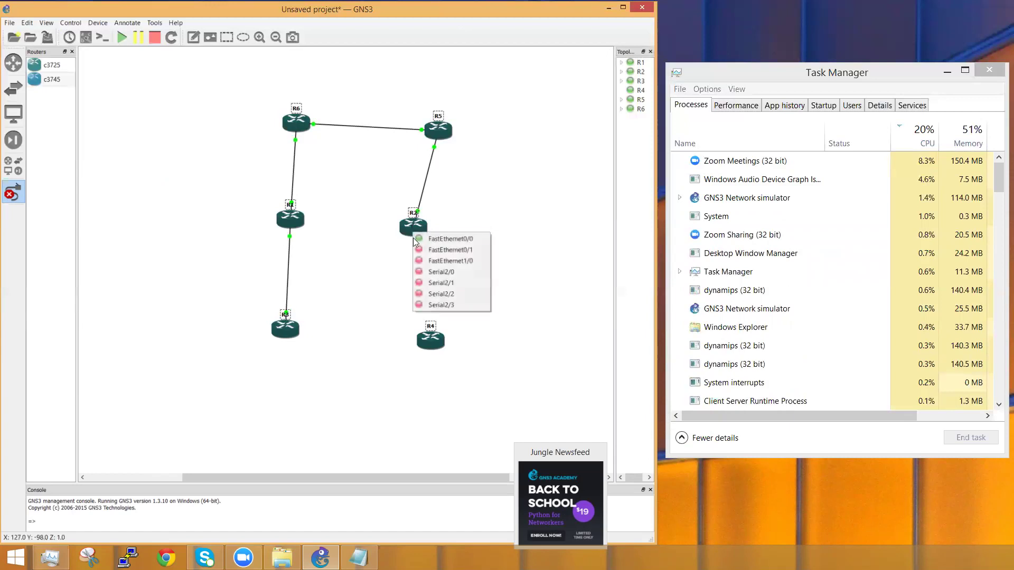
pyautogui.click(437, 249)
pyautogui.click(431, 347)
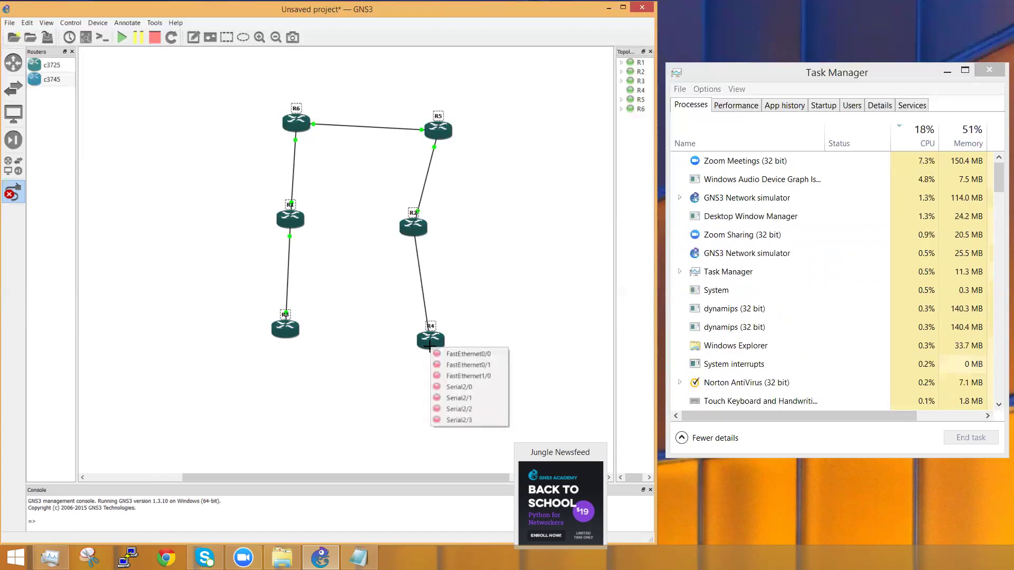
pyautogui.click(452, 361)
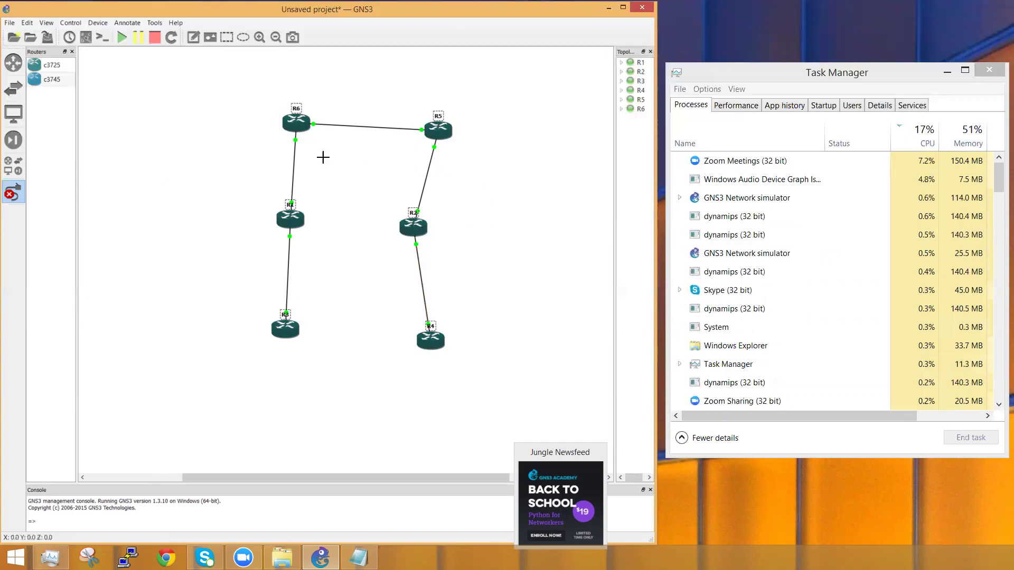
# Step: Leave link mode and shift the topology right, moving R2 and R6 rightward
pyautogui.press('Escape')
pyautogui.moveTo(407, 221); pyautogui.dragTo(452, 222)
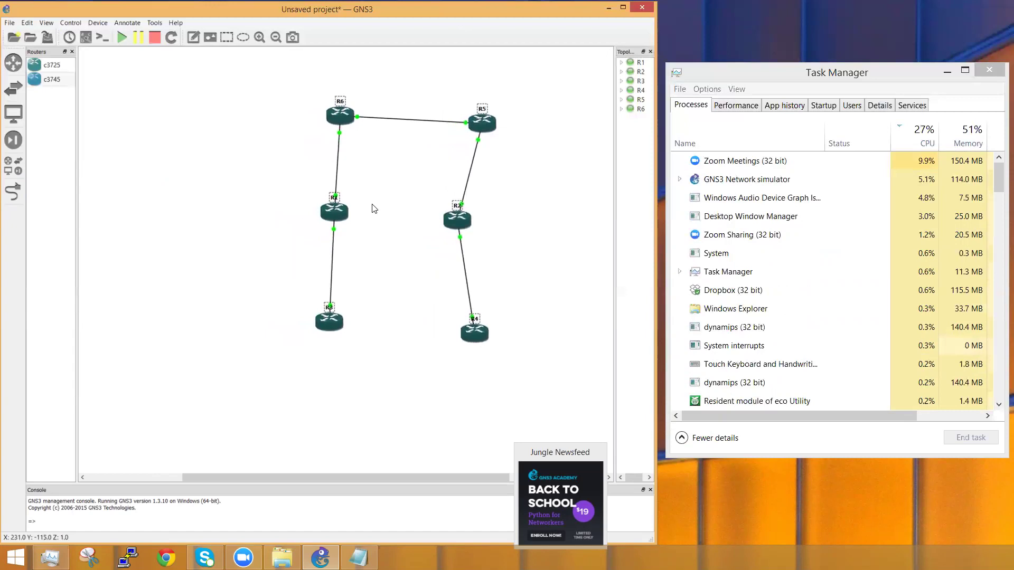
pyautogui.click(412, 224)
pyautogui.moveTo(455, 220); pyautogui.dragTo(471, 219)
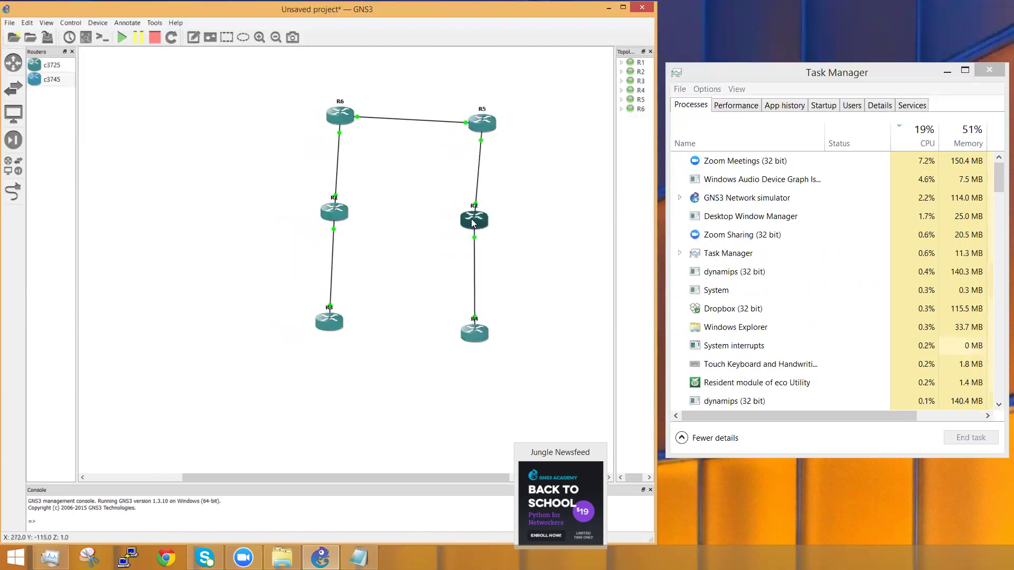
pyautogui.moveTo(554, 413); pyautogui.dragTo(307, 92)
pyautogui.moveTo(434, 180); pyautogui.dragTo(321, 181)
pyautogui.moveTo(315, 119); pyautogui.dragTo(337, 119)
pyautogui.moveTo(504, 389); pyautogui.dragTo(265, 137)
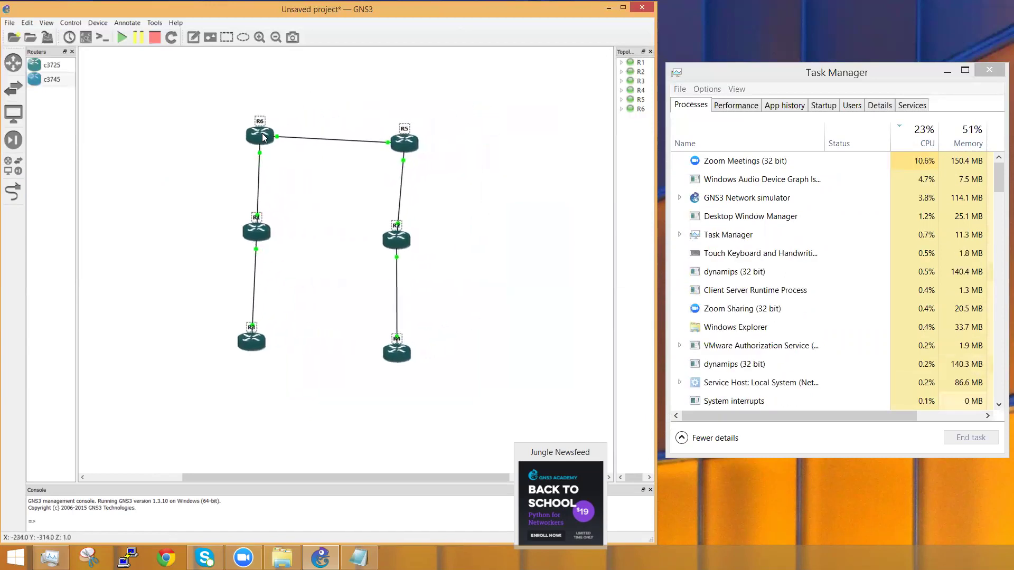
pyautogui.click(465, 271)
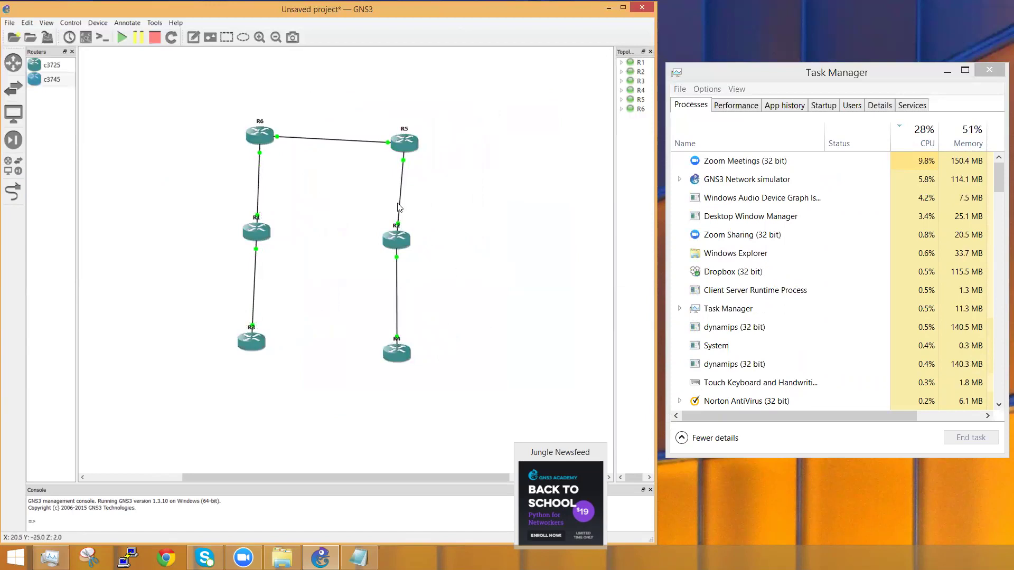
# Step: Move R2, R5, R3, R4 and R6 into a hexagon and list all device types
pyautogui.moveTo(406, 244); pyautogui.dragTo(411, 241)
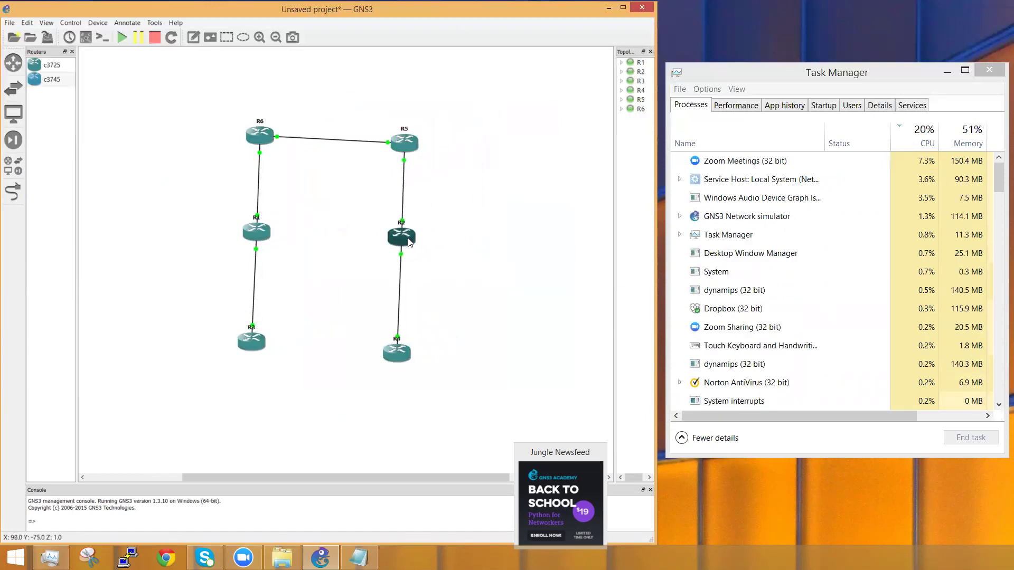
pyautogui.click(402, 143)
pyautogui.moveTo(402, 143); pyautogui.dragTo(401, 134)
pyautogui.click(316, 224)
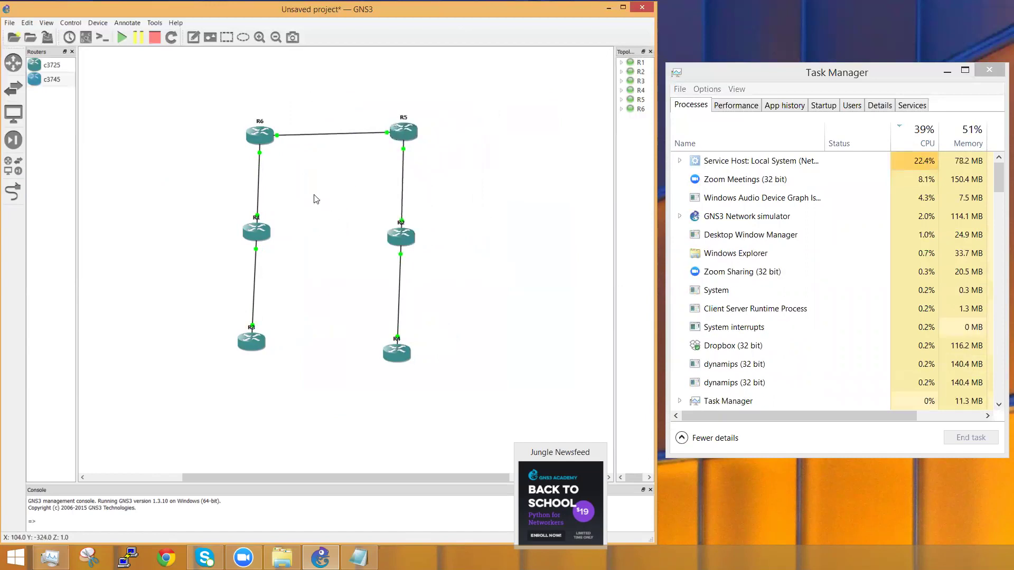
pyautogui.moveTo(256, 343); pyautogui.dragTo(299, 291)
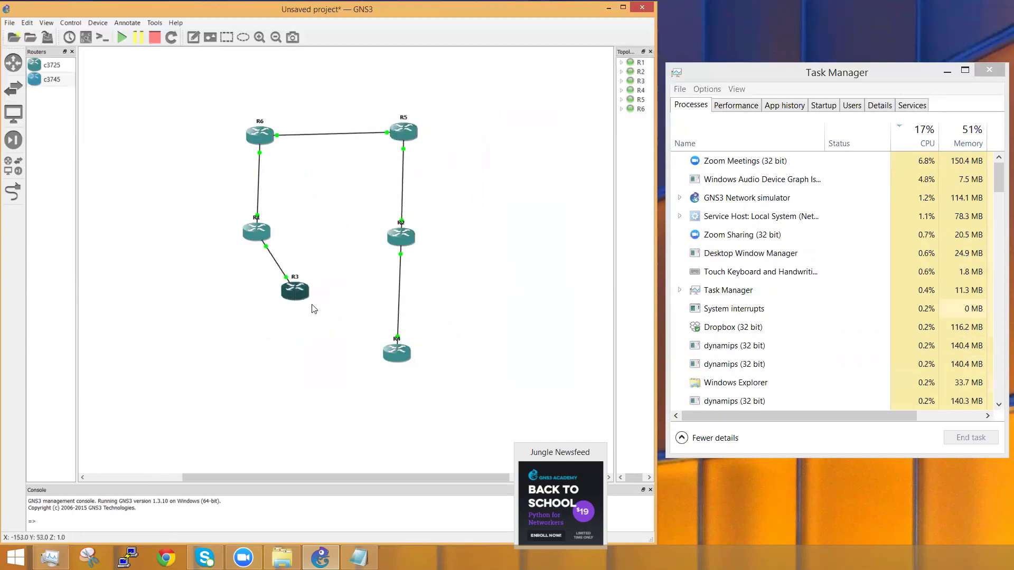
pyautogui.moveTo(387, 351); pyautogui.dragTo(332, 287)
pyautogui.moveTo(394, 135); pyautogui.dragTo(344, 166)
pyautogui.moveTo(261, 142); pyautogui.dragTo(279, 173)
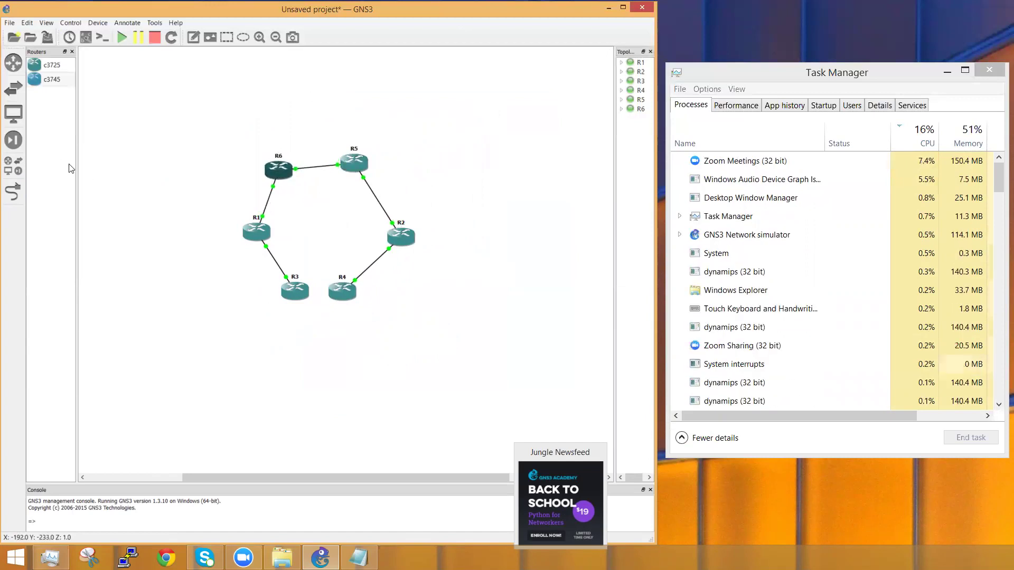
pyautogui.click(18, 170)
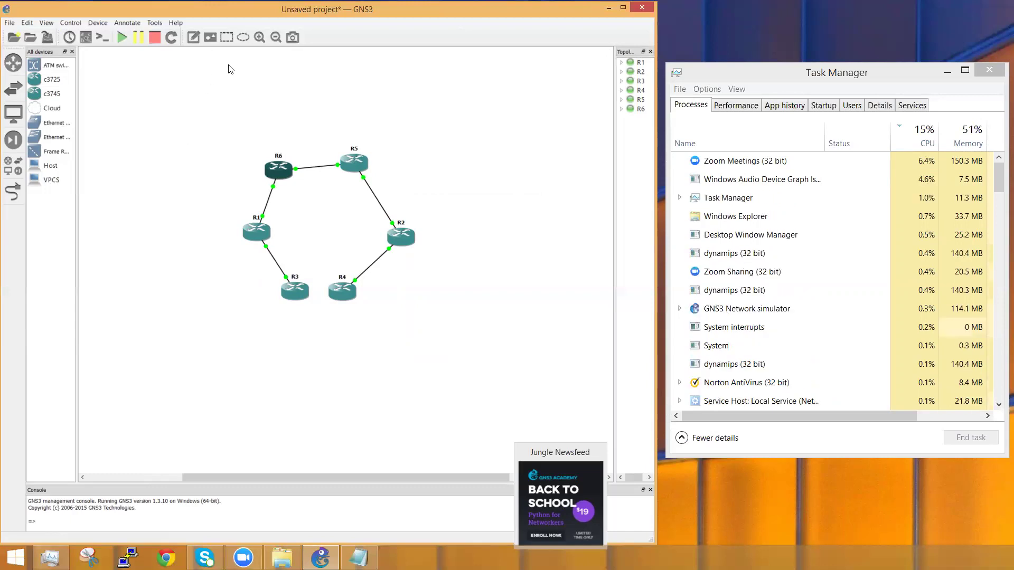
# Step: Draw a rectangle and position it over routers R6 and R5, widening it left
pyautogui.click(227, 37)
pyautogui.click(138, 138)
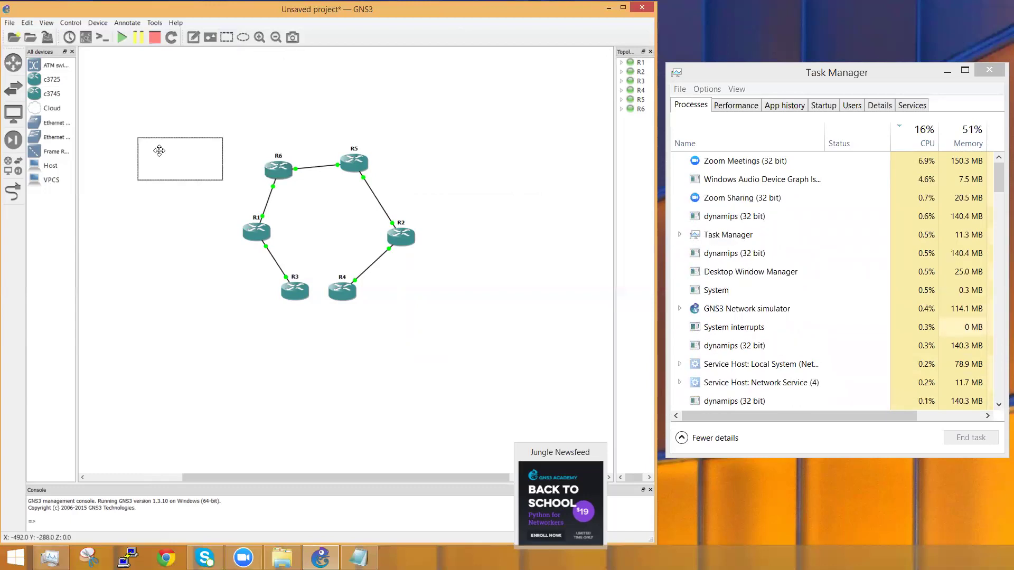
pyautogui.moveTo(174, 154)
pyautogui.mouseDown()
pyautogui.moveTo(247, 136)
pyautogui.moveTo(267, 161)
pyautogui.moveTo(394, 176)
pyautogui.mouseUp()
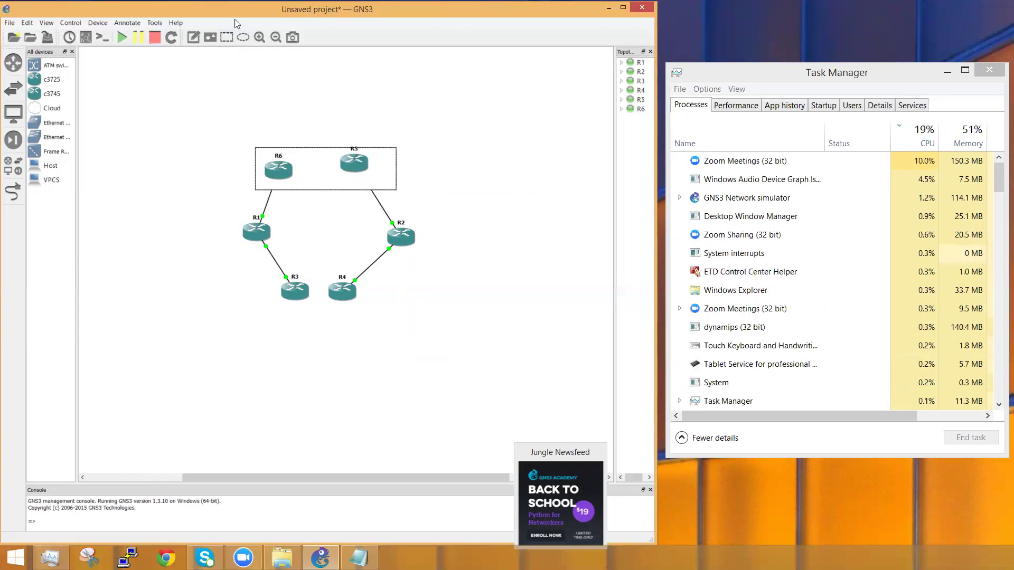
pyautogui.moveTo(256, 166); pyautogui.dragTo(236, 168)
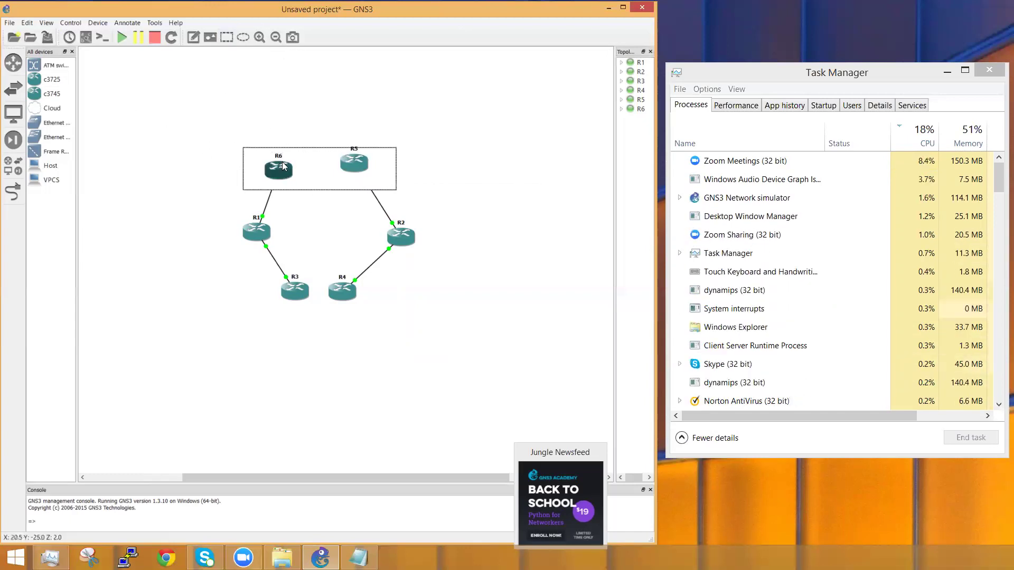
# Step: Change the rectangle's border colour through its Style settings
pyautogui.rightClick(315, 175)
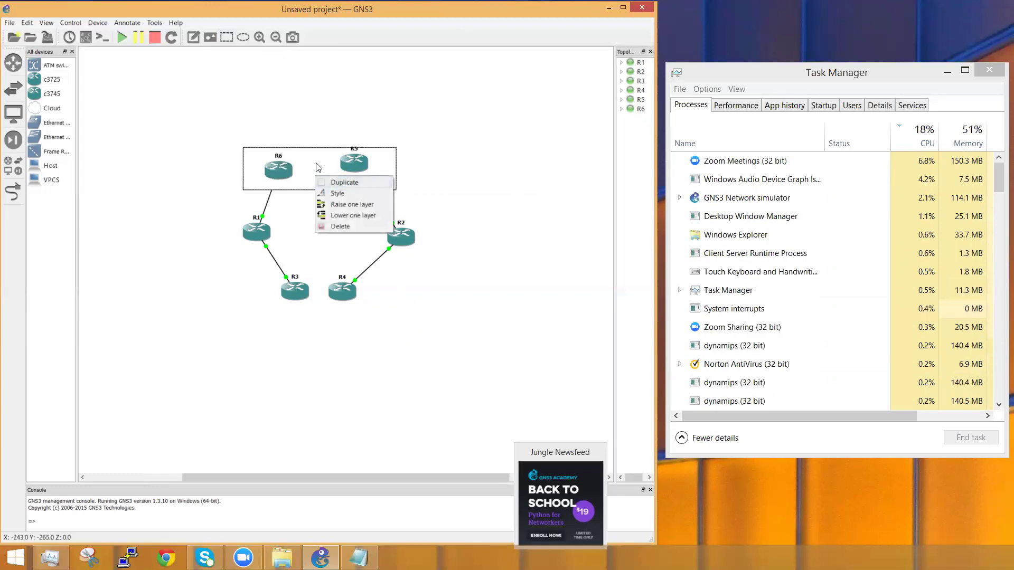
pyautogui.click(343, 195)
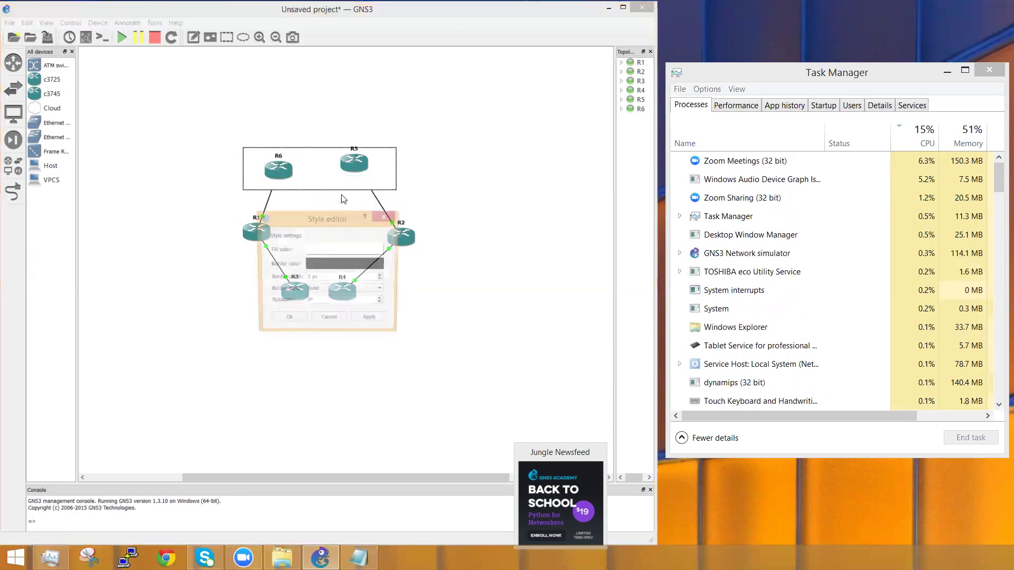
pyautogui.click(343, 266)
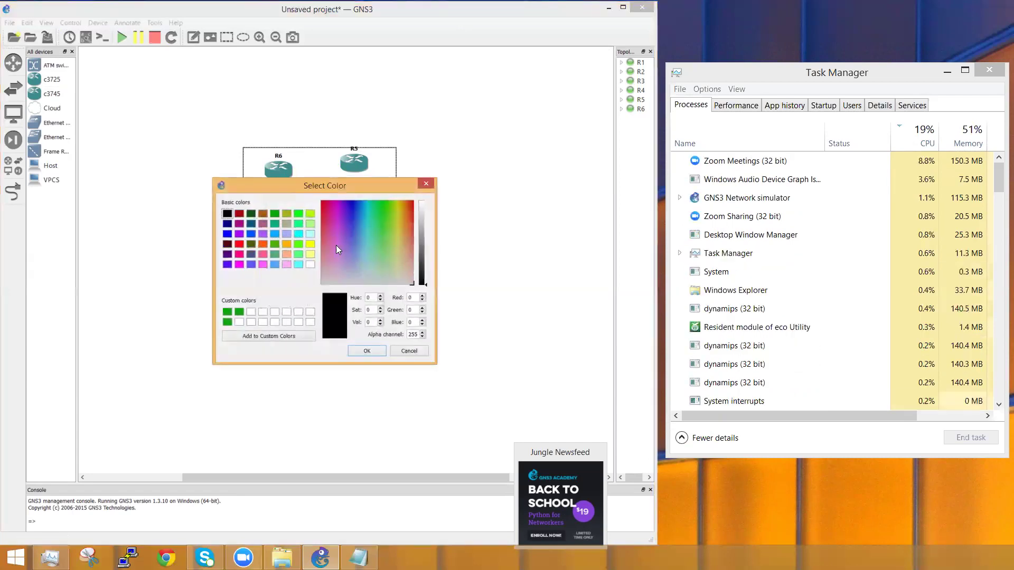
pyautogui.click(326, 221)
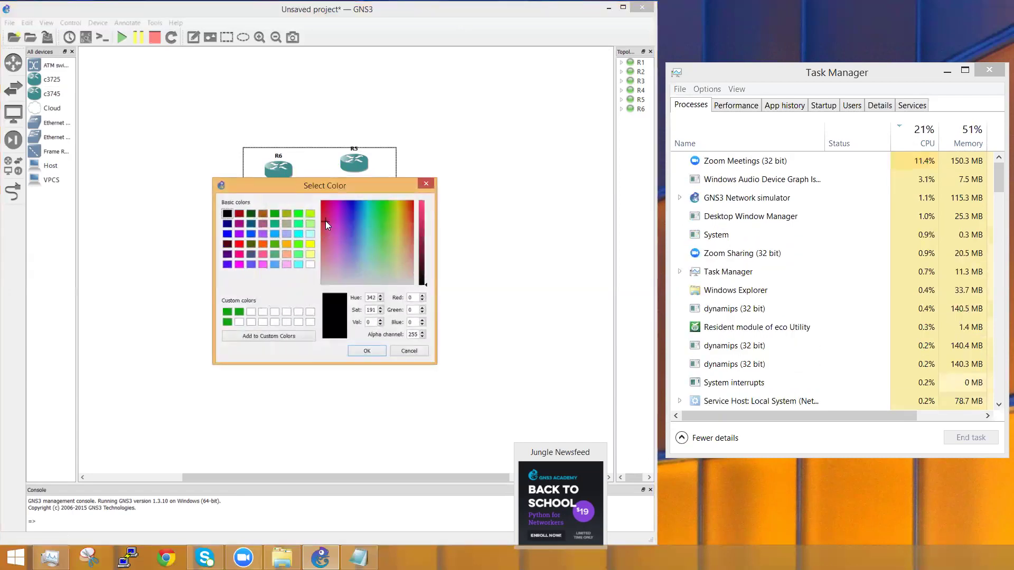
pyautogui.click(376, 350)
pyautogui.click(298, 324)
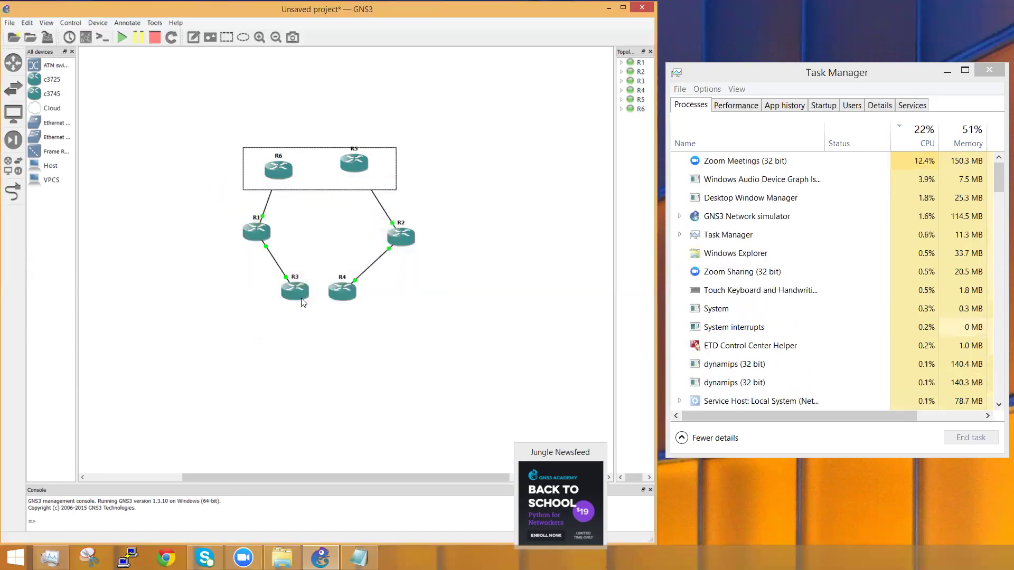
# Step: Set the rectangle's fill colour to orange
pyautogui.rightClick(314, 174)
pyautogui.click(336, 193)
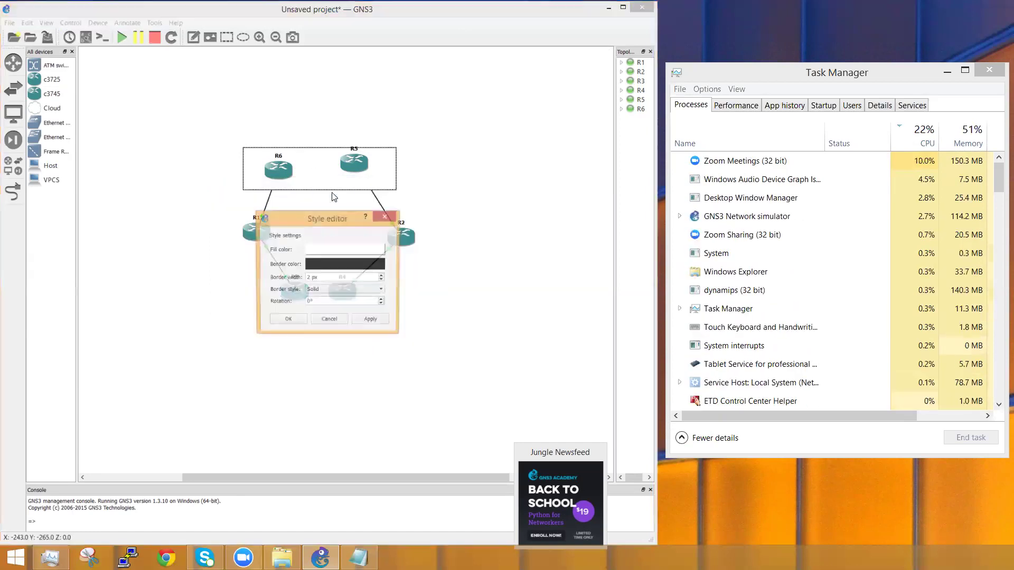
pyautogui.click(349, 251)
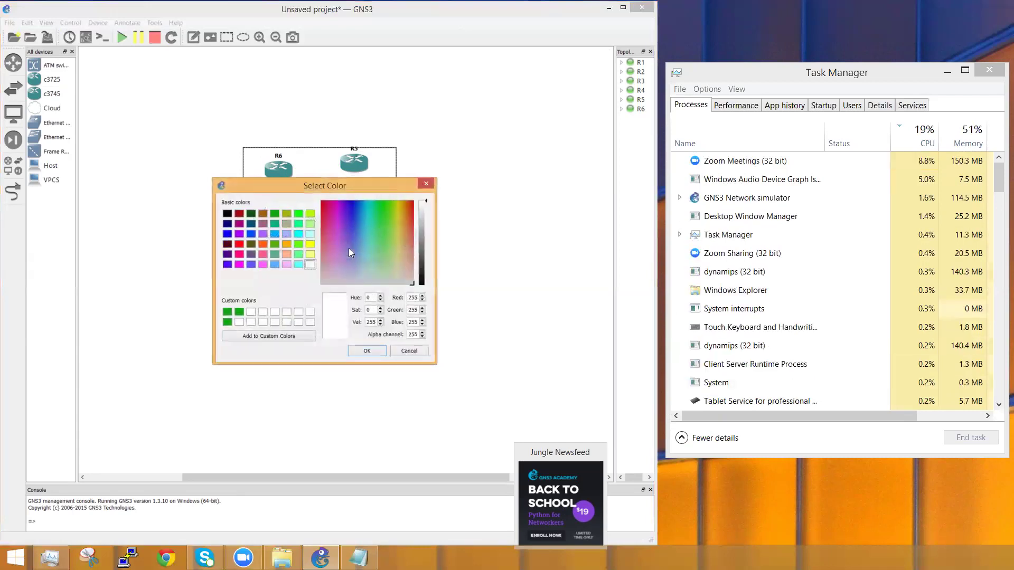
pyautogui.click(261, 245)
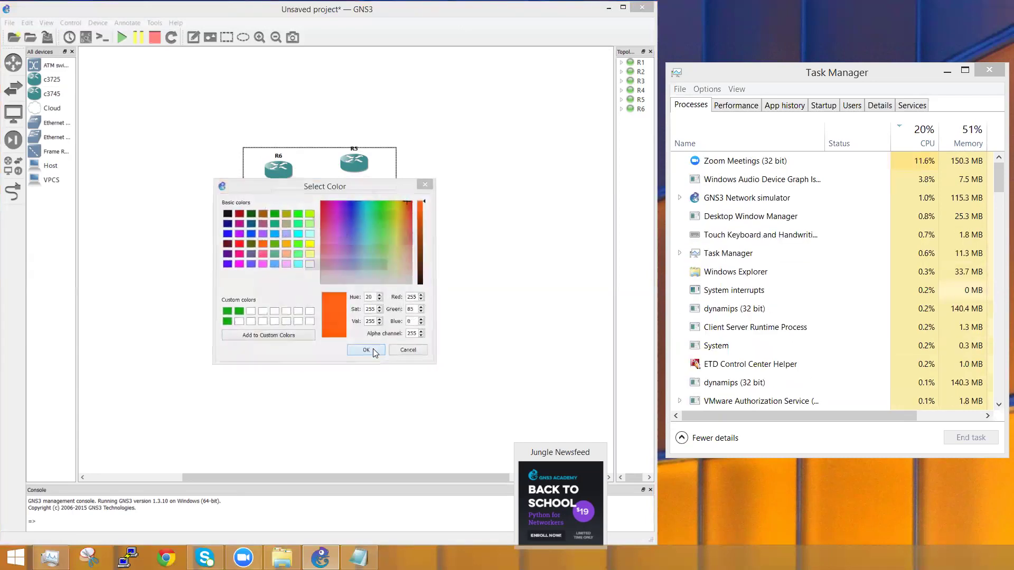
pyautogui.click(372, 350)
pyautogui.click(301, 320)
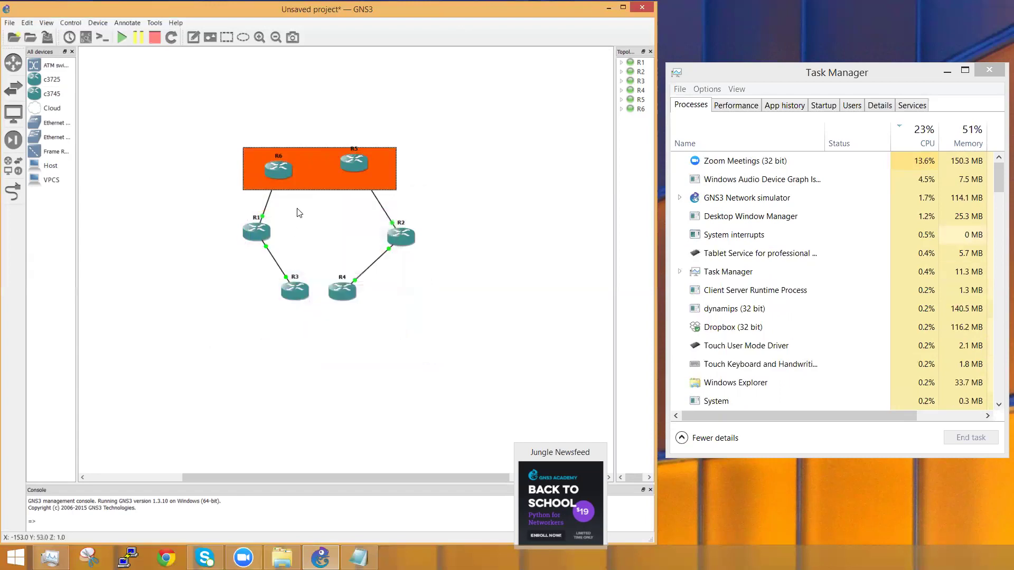
# Step: Lower the orange rectangle behind the links, suppressing the layer message, and adjust its position
pyautogui.rightClick(309, 175)
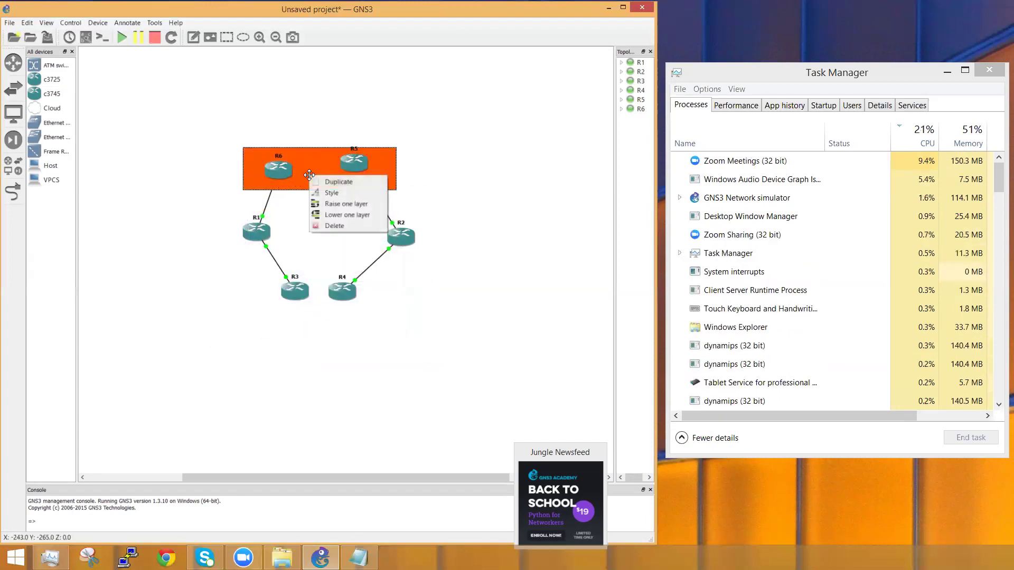
pyautogui.click(338, 214)
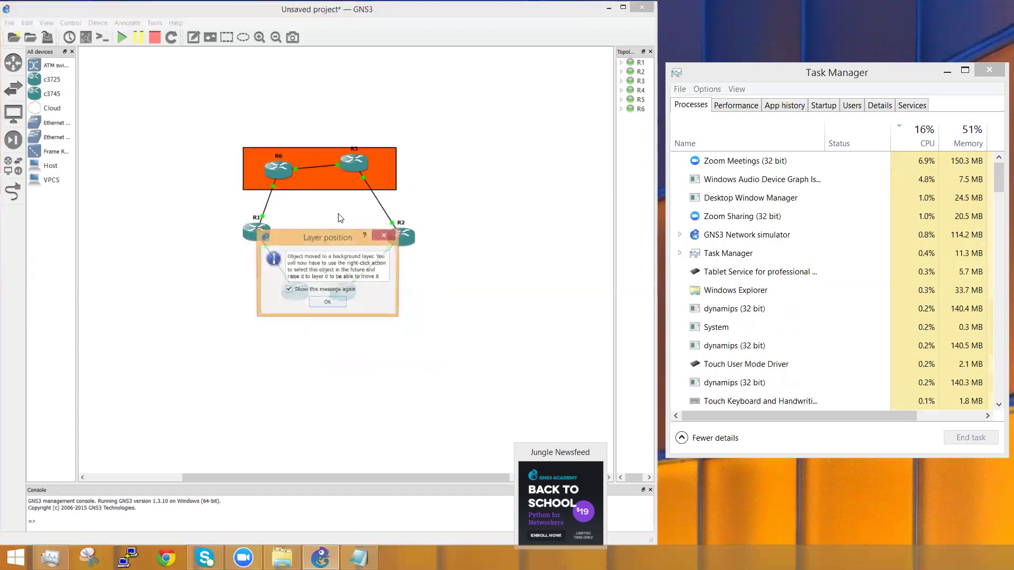
pyautogui.click(291, 290)
pyautogui.click(320, 303)
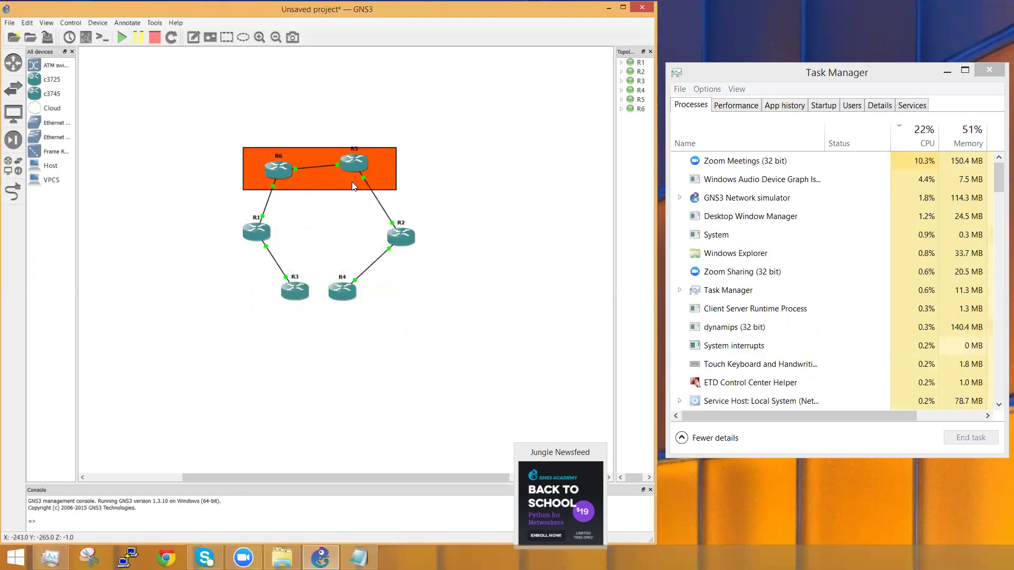
pyautogui.rightClick(309, 180)
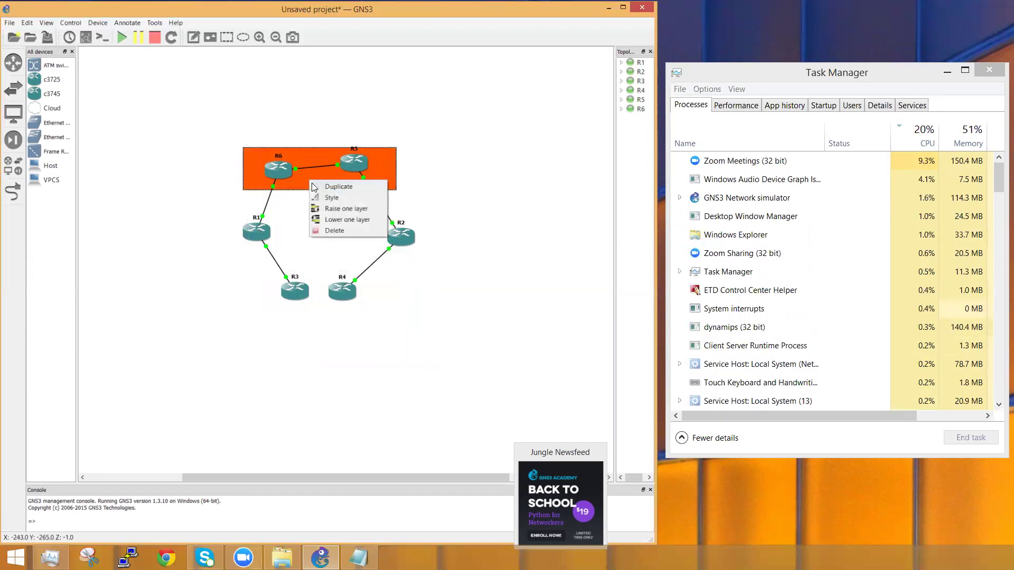
pyautogui.click(334, 219)
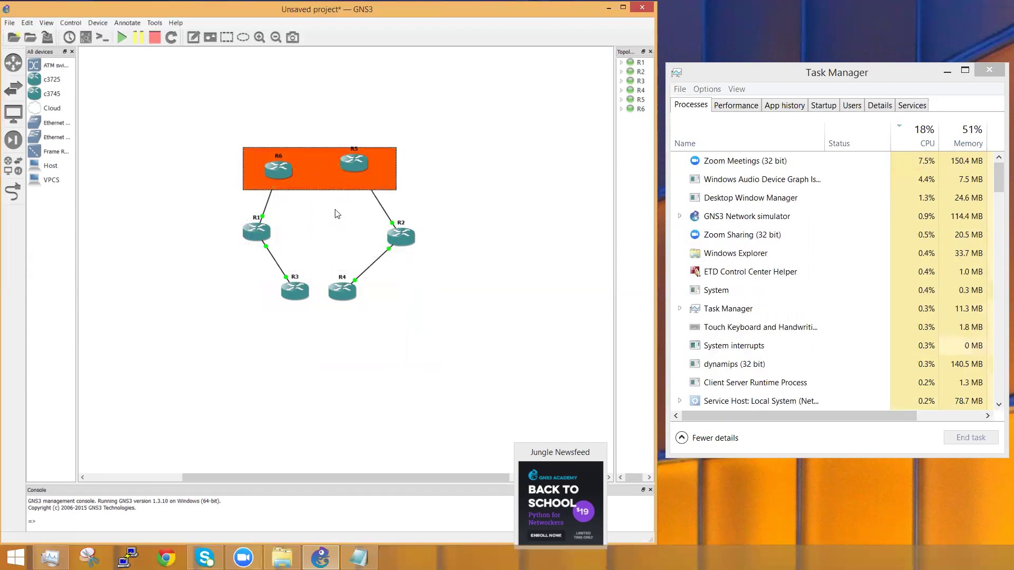
pyautogui.moveTo(321, 176)
pyautogui.mouseDown()
pyautogui.moveTo(268, 173)
pyautogui.moveTo(319, 173)
pyautogui.mouseUp()
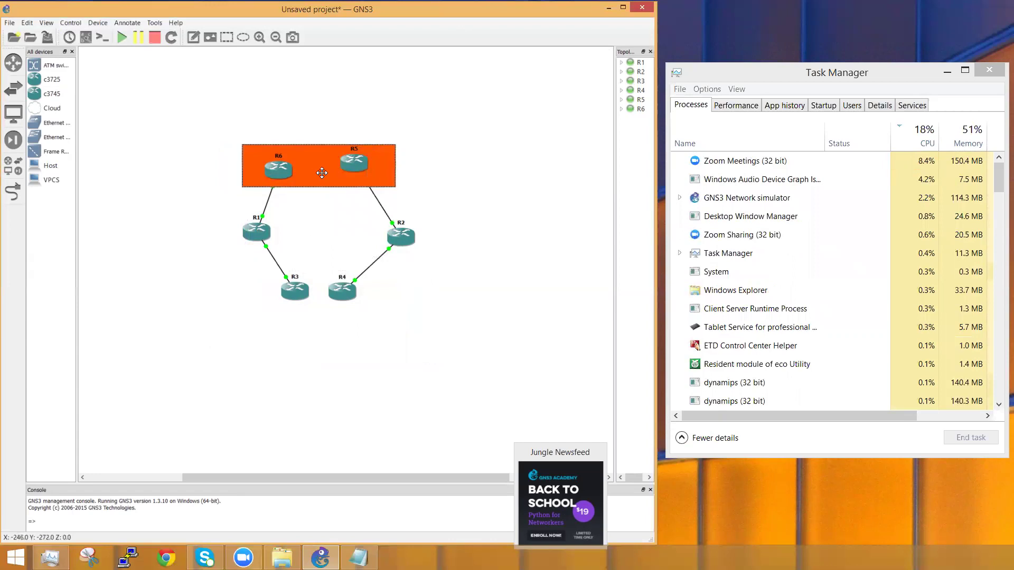
pyautogui.rightClick(323, 173)
pyautogui.click(349, 213)
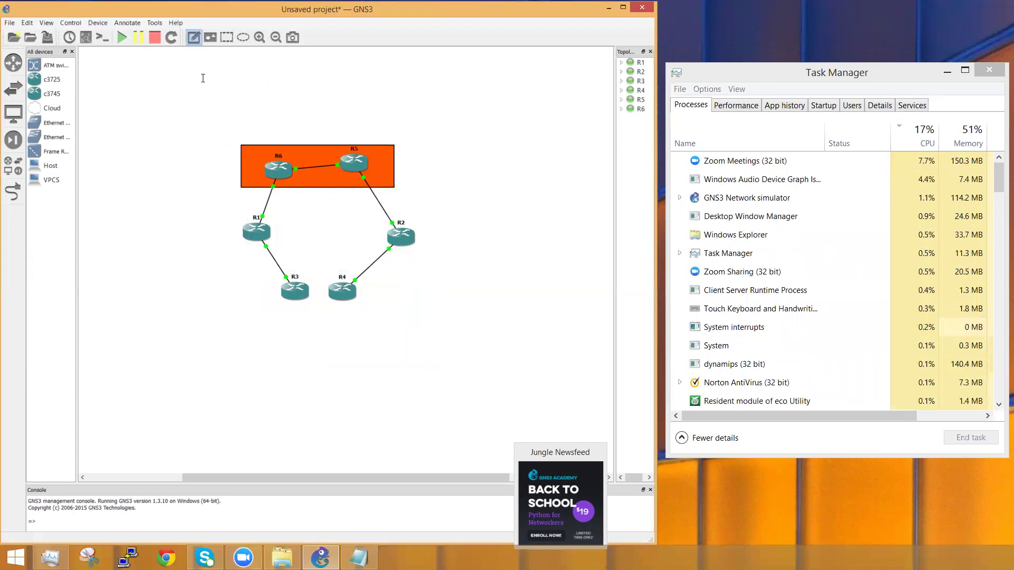
# Step: Add a text note reading 'hi this is my first lab' above the orange rectangle
pyautogui.click(248, 119)
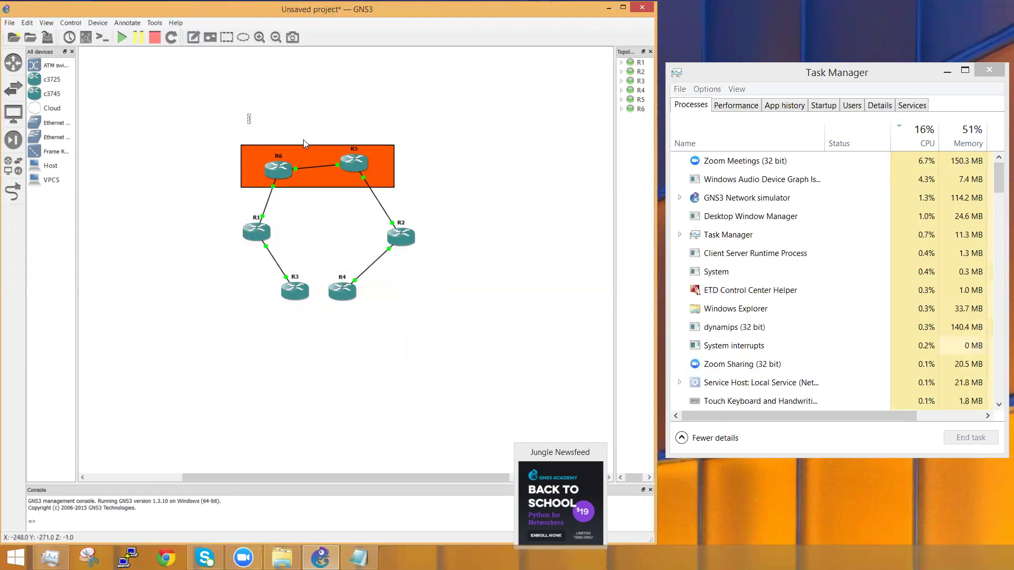
pyautogui.write('hi this is')
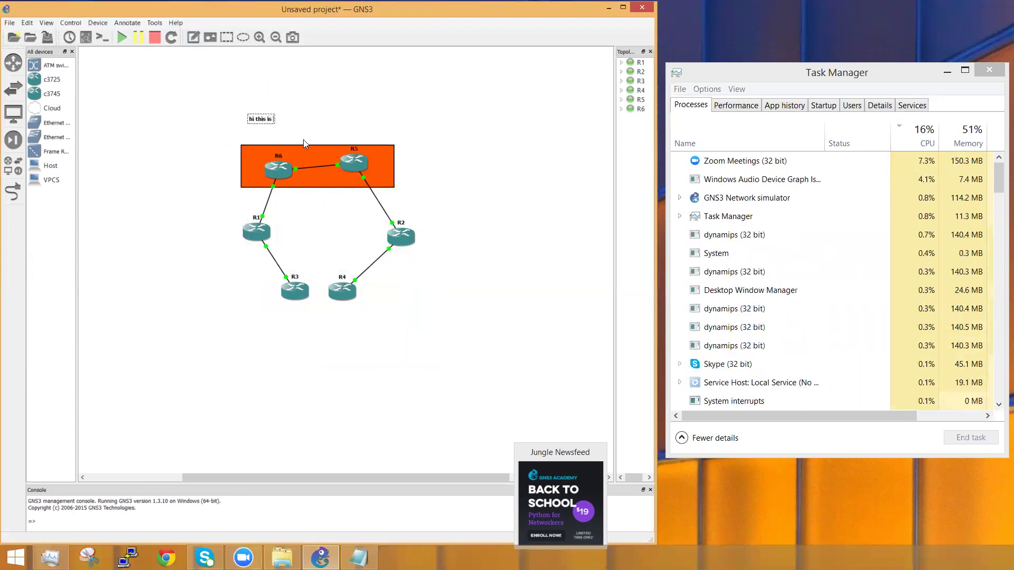
pyautogui.write(' my first lab')
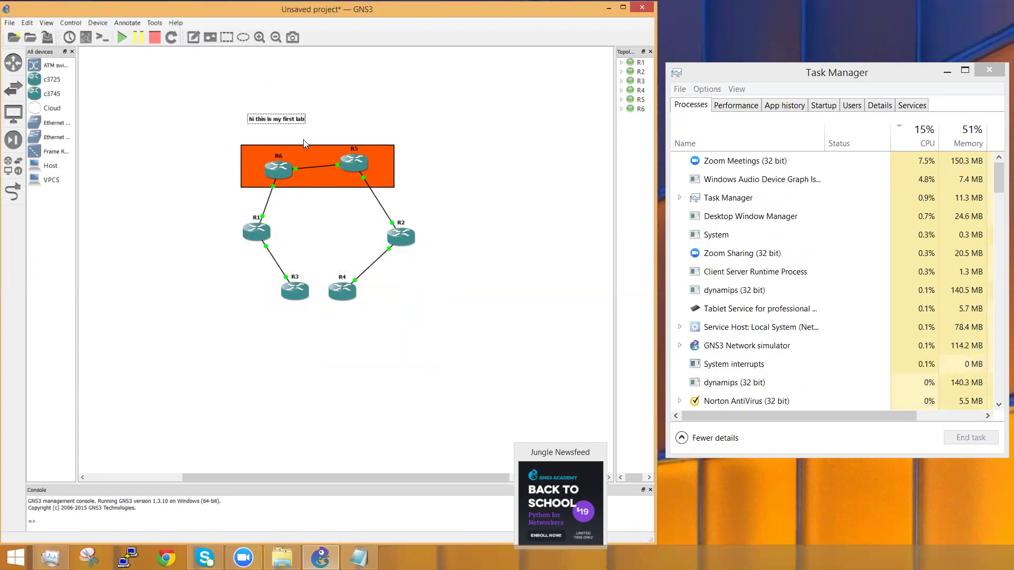
pyautogui.click(457, 142)
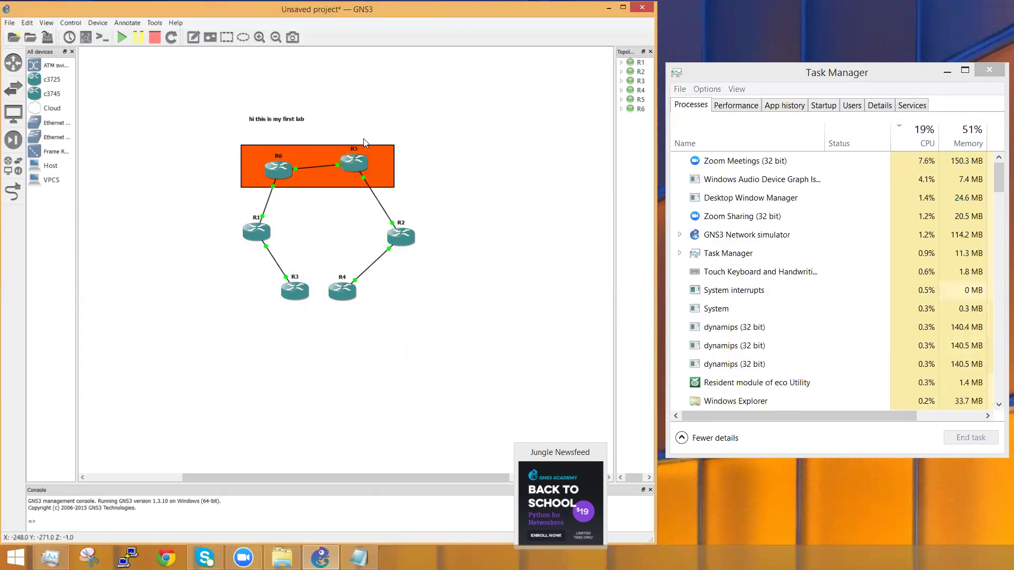
pyautogui.rightClick(280, 170)
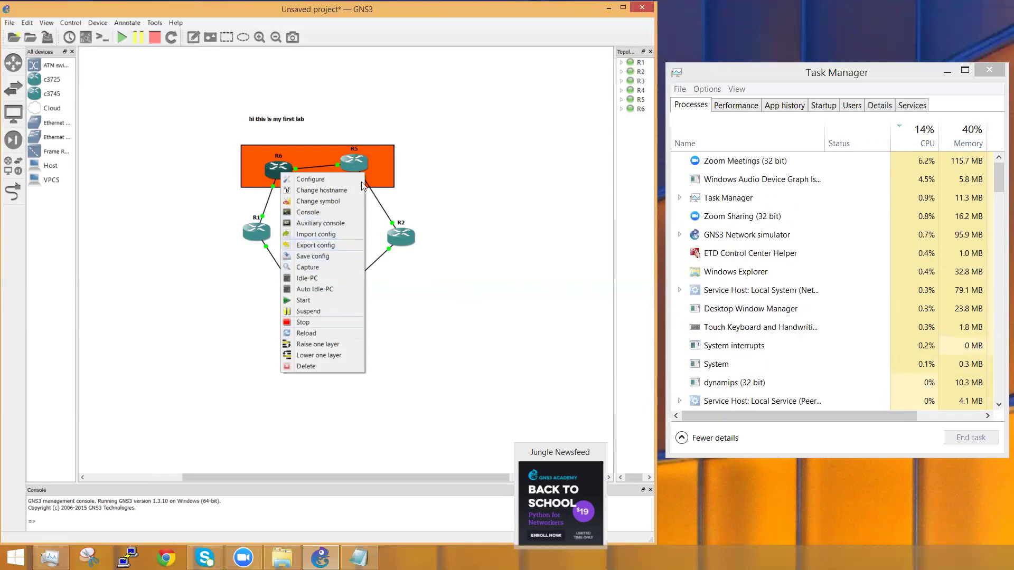
pyautogui.click(325, 204)
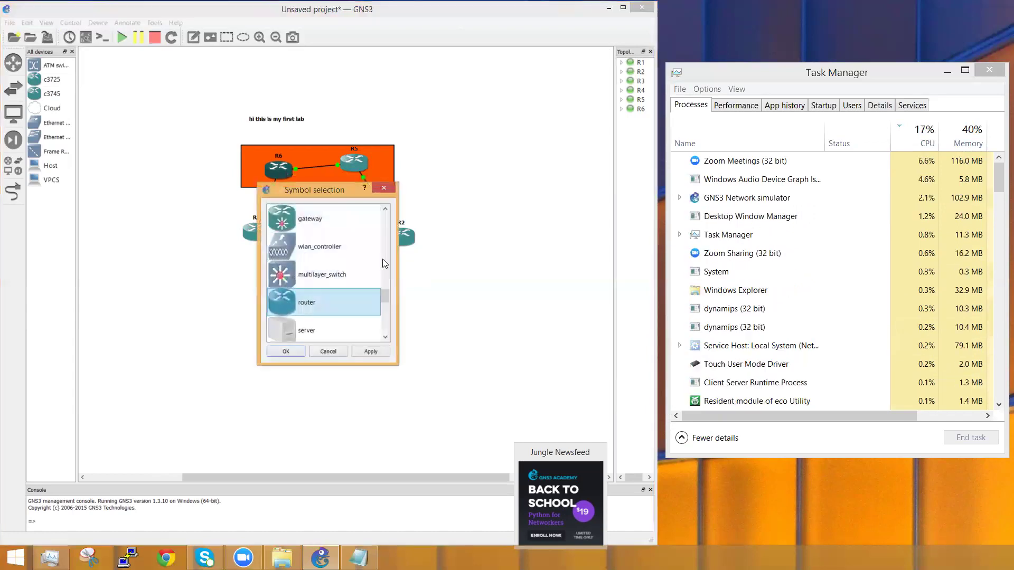
pyautogui.moveTo(388, 290); pyautogui.dragTo(388, 214)
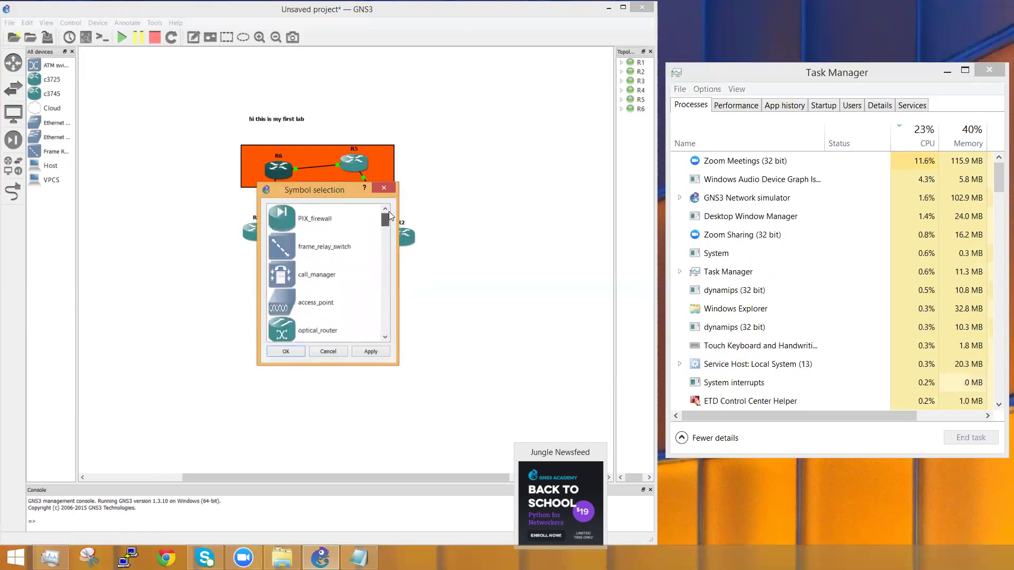
pyautogui.click(338, 352)
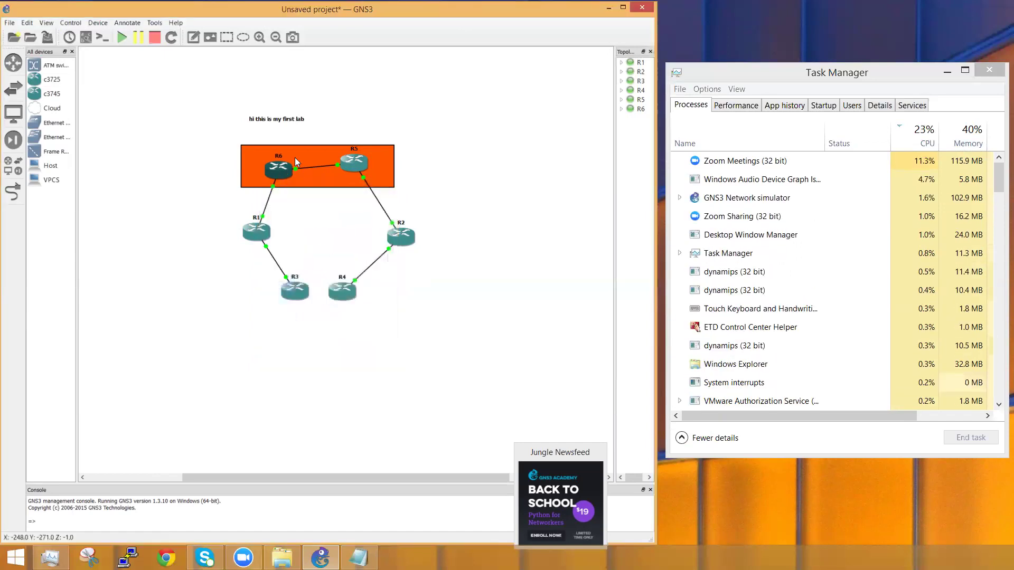
pyautogui.rightClick(277, 171)
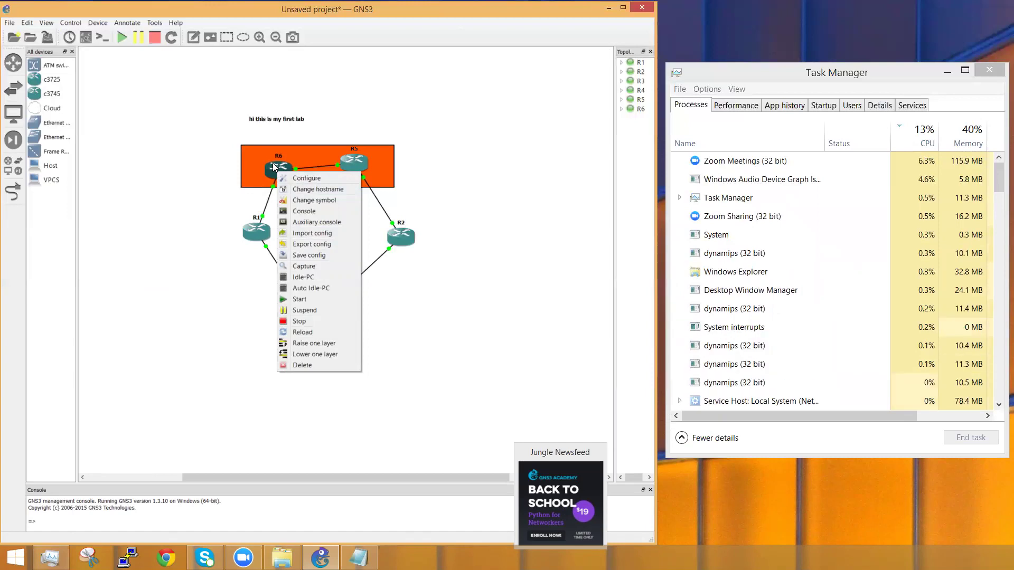
# Step: Open R6's packet capture setup on FastEthernet0/0 and cancel without capturing
pyautogui.click(304, 268)
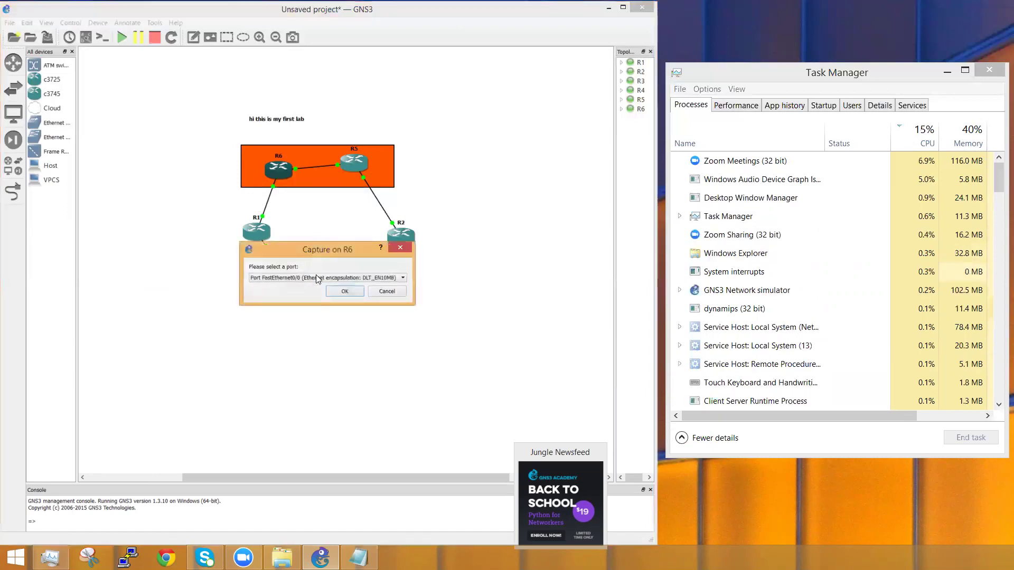
pyautogui.click(341, 278)
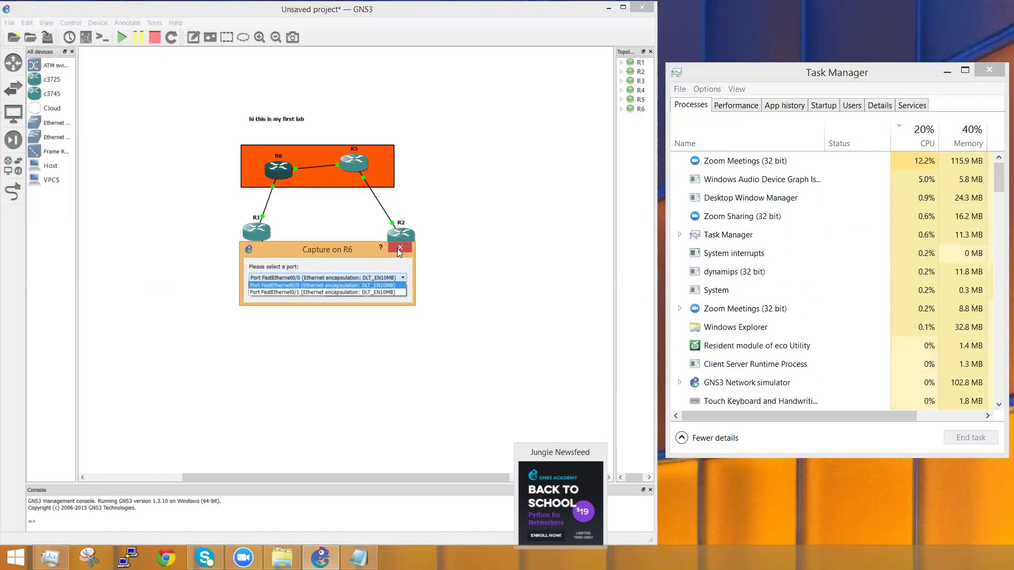
pyautogui.click(397, 248)
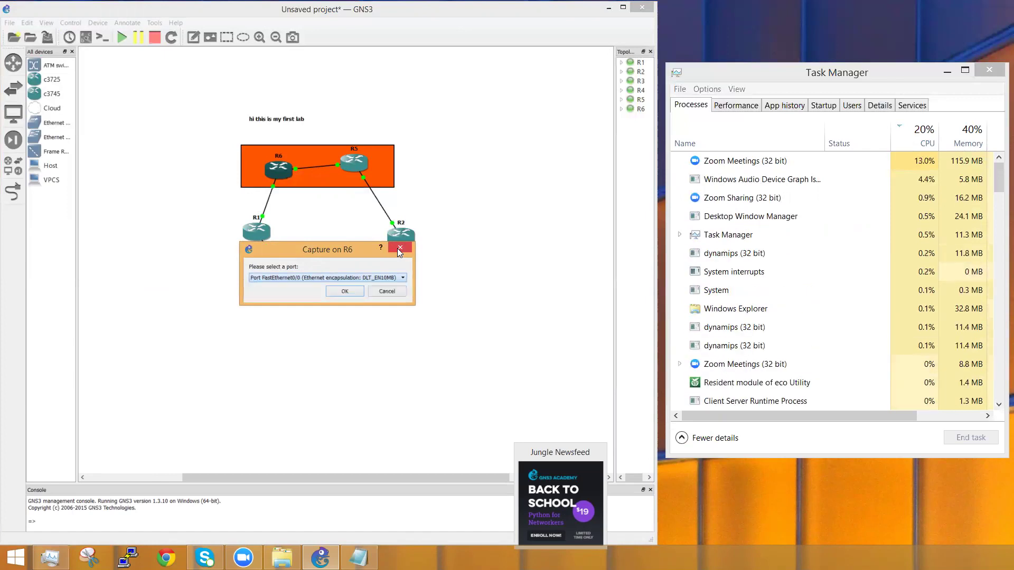
pyautogui.click(387, 291)
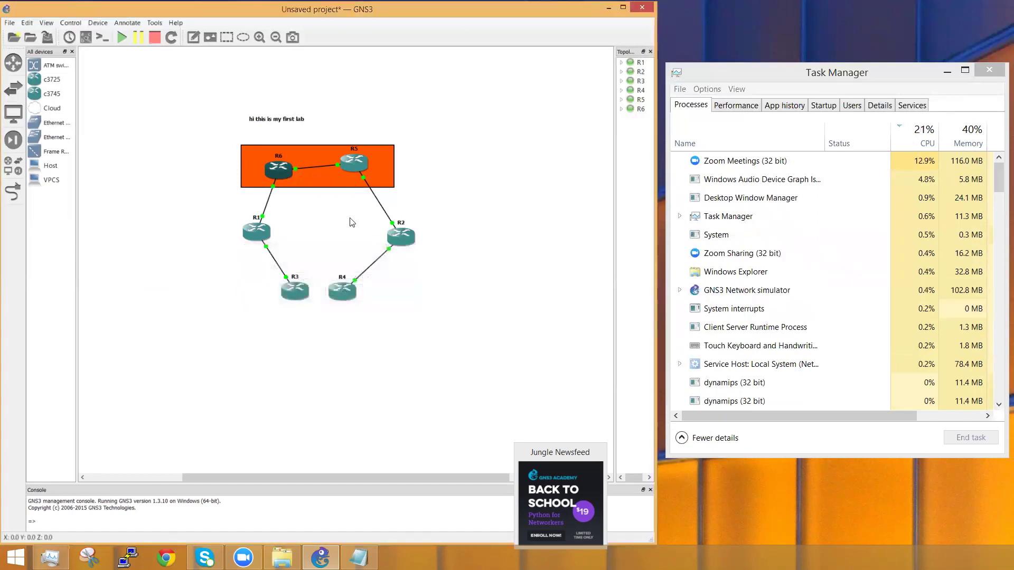
pyautogui.rightClick(312, 168)
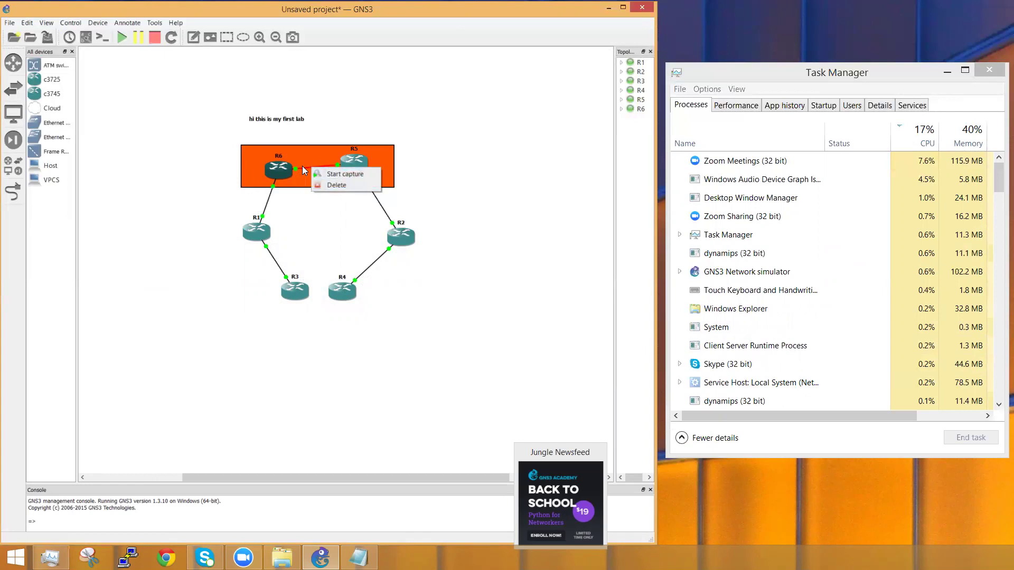
pyautogui.rightClick(280, 168)
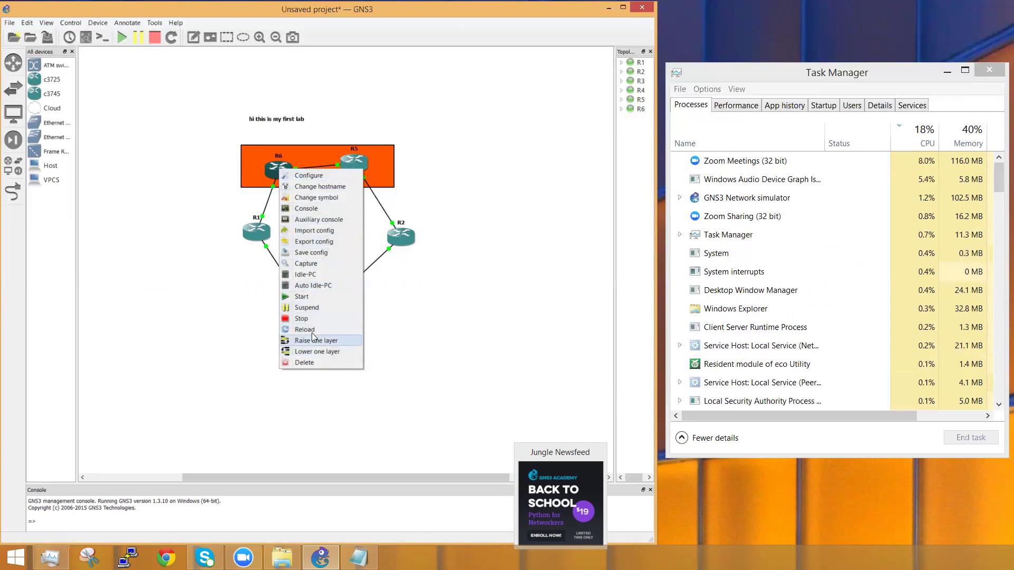
pyautogui.click(307, 263)
pyautogui.click(318, 276)
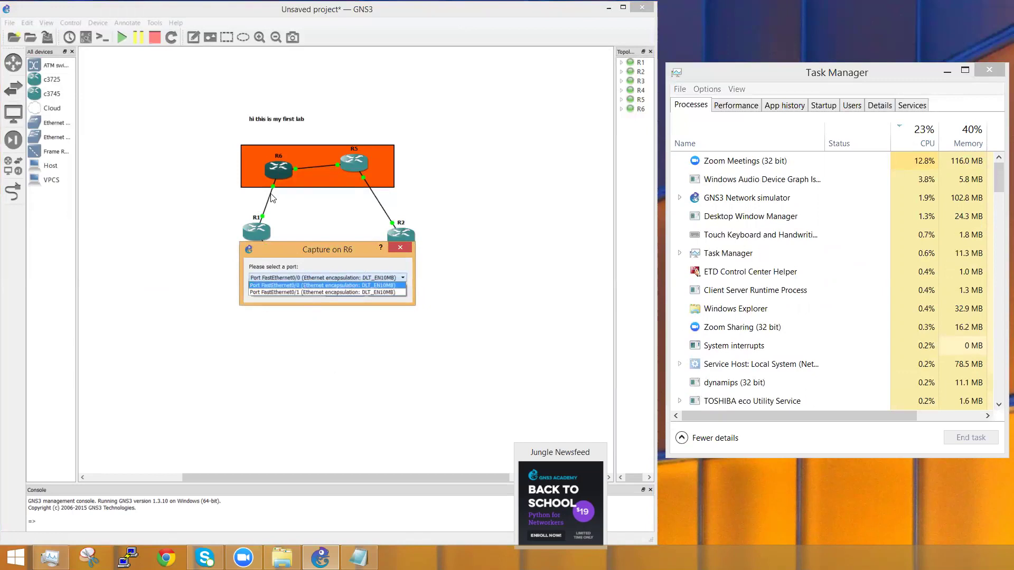
pyautogui.click(494, 306)
pyautogui.click(371, 291)
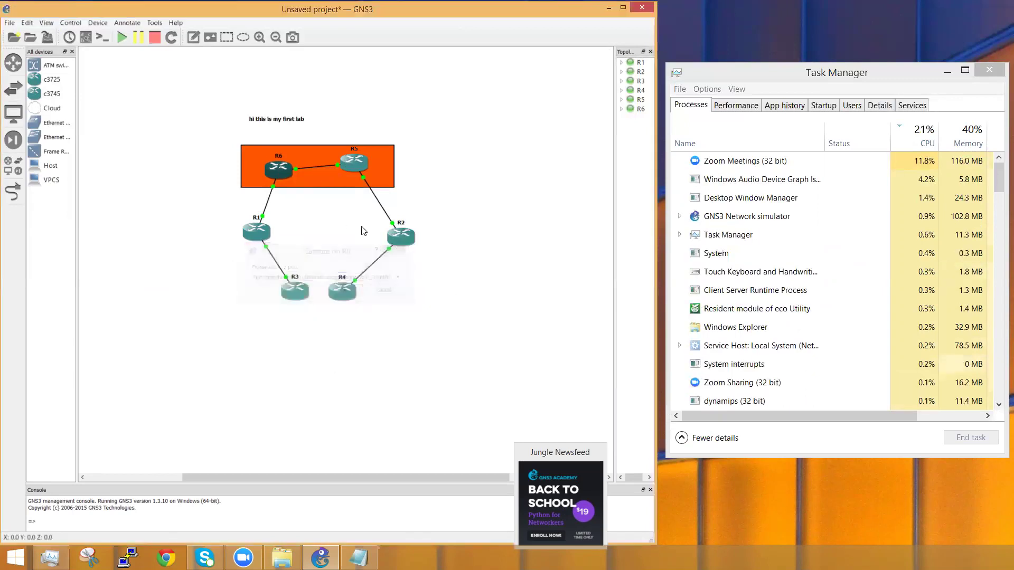
# Step: Dismiss the R6–R5 link menu and nudge R6 slightly higher inside the orange rectangle
pyautogui.rightClick(308, 167)
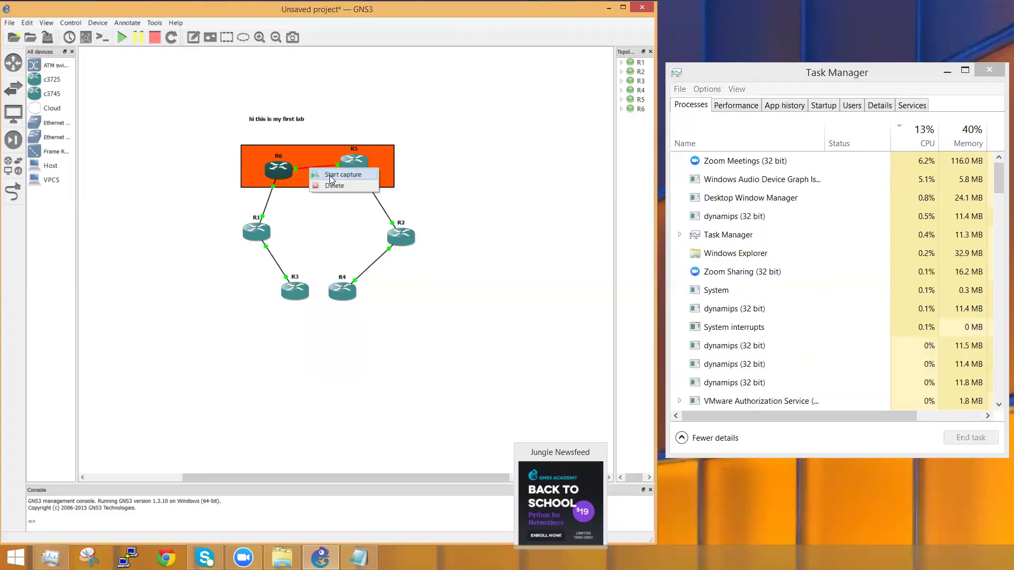
pyautogui.click(460, 179)
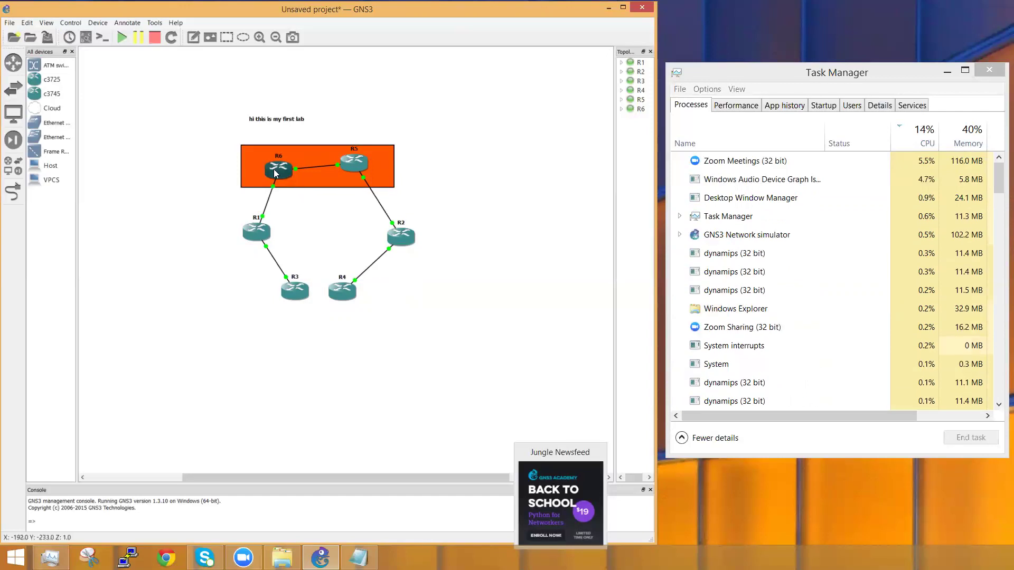
pyautogui.moveTo(275, 173); pyautogui.dragTo(277, 169)
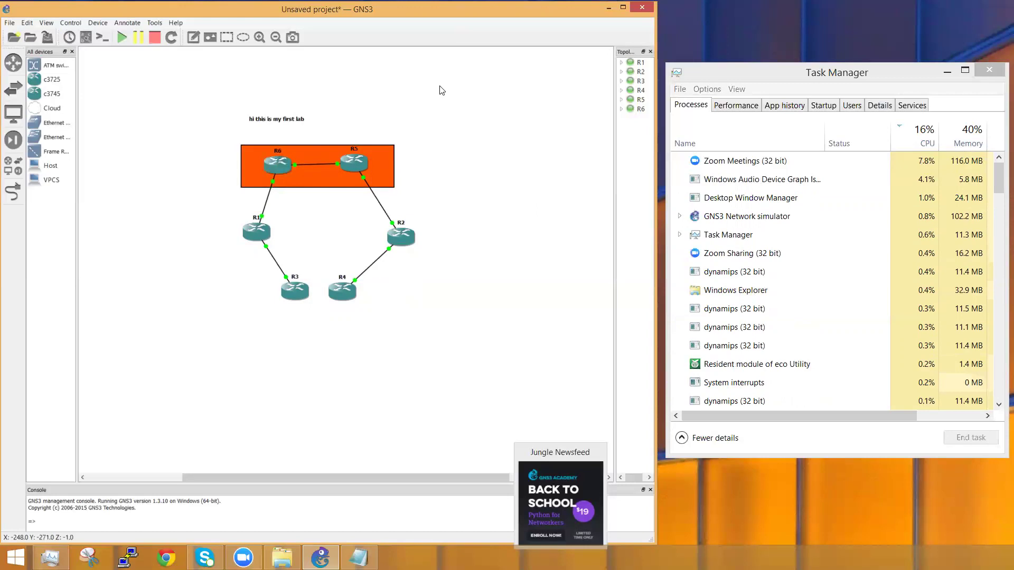
pyautogui.click(64, 24)
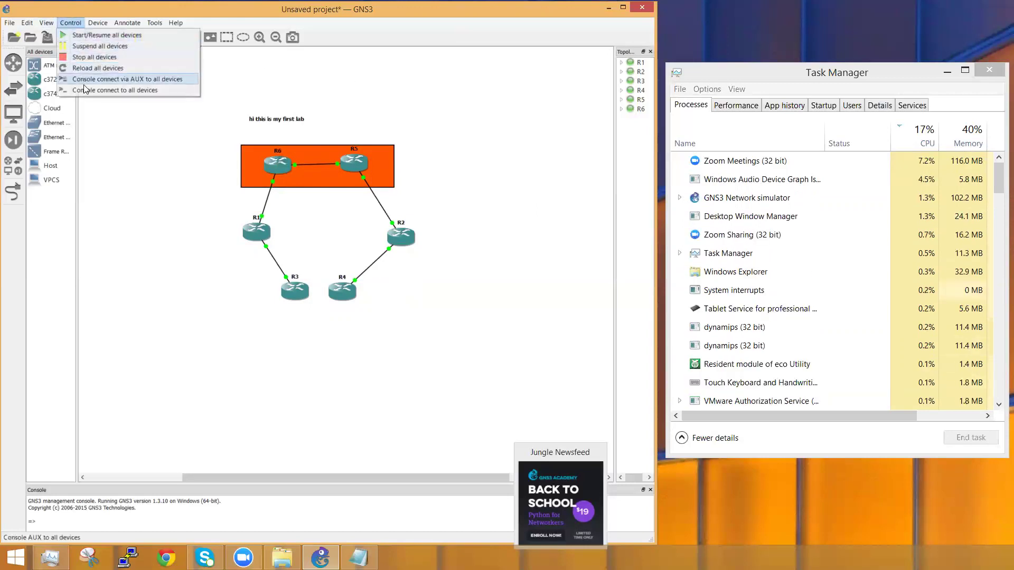
pyautogui.click(81, 35)
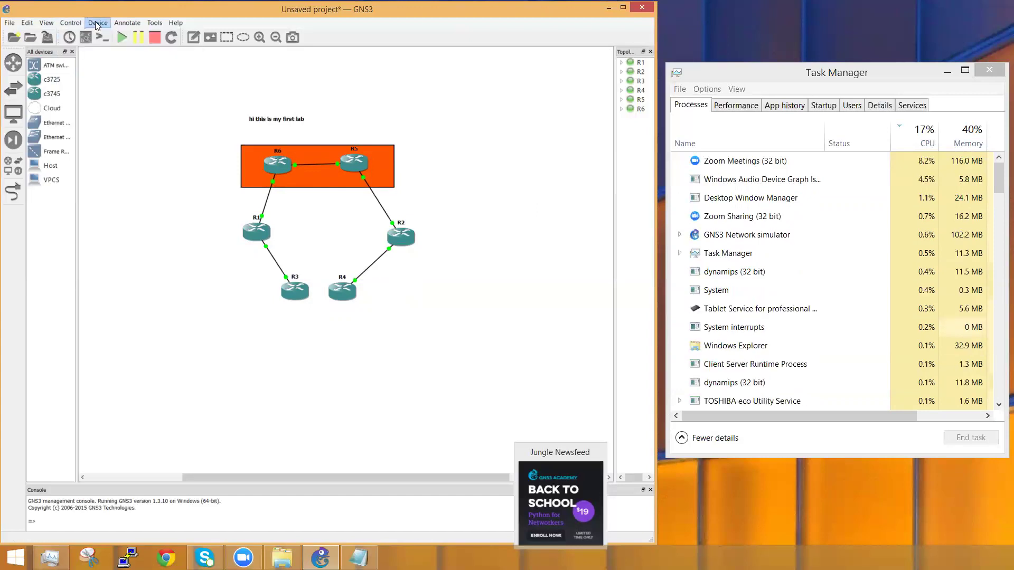
pyautogui.click(124, 23)
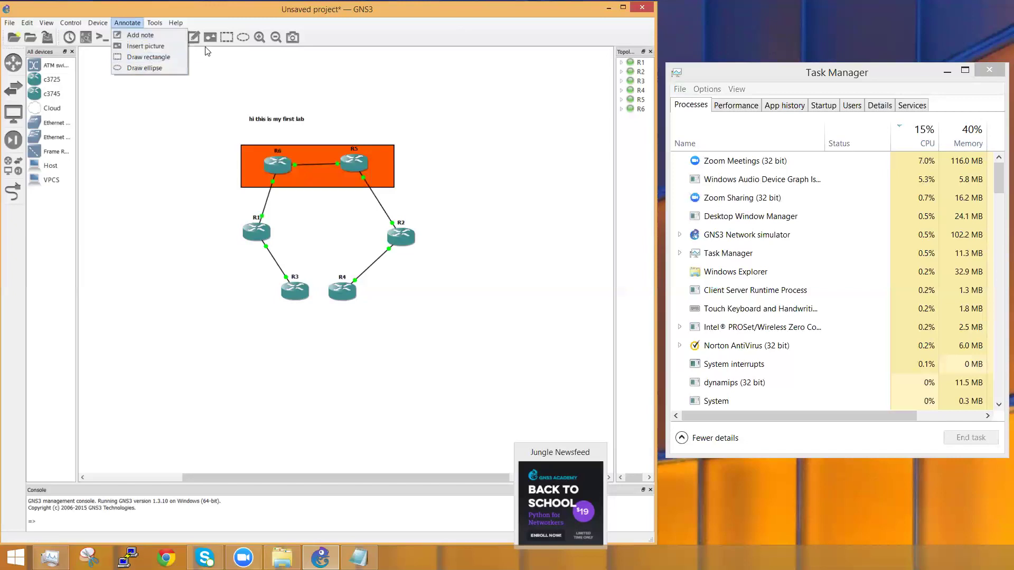
pyautogui.moveTo(163, 23)
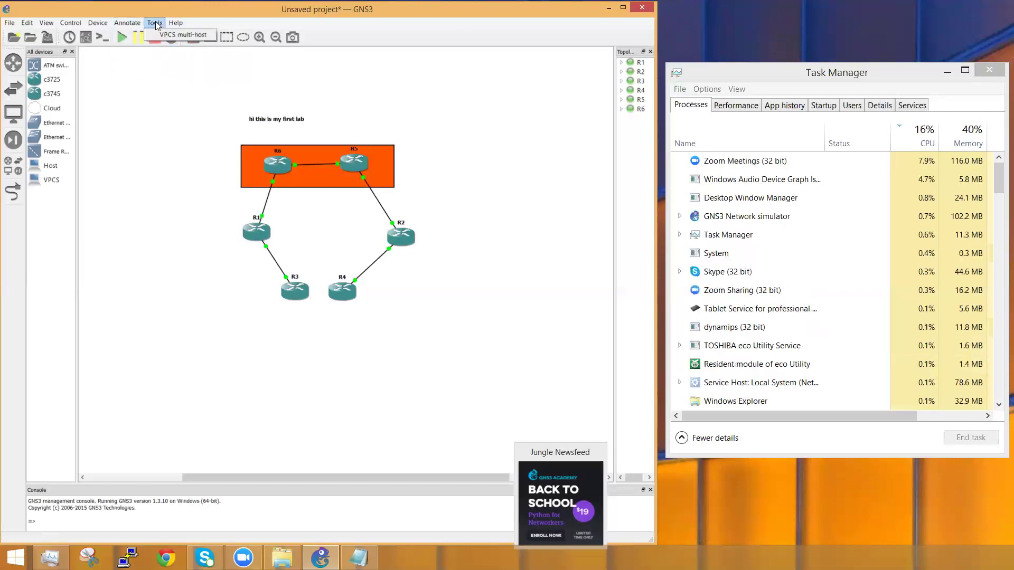
pyautogui.moveTo(71, 22)
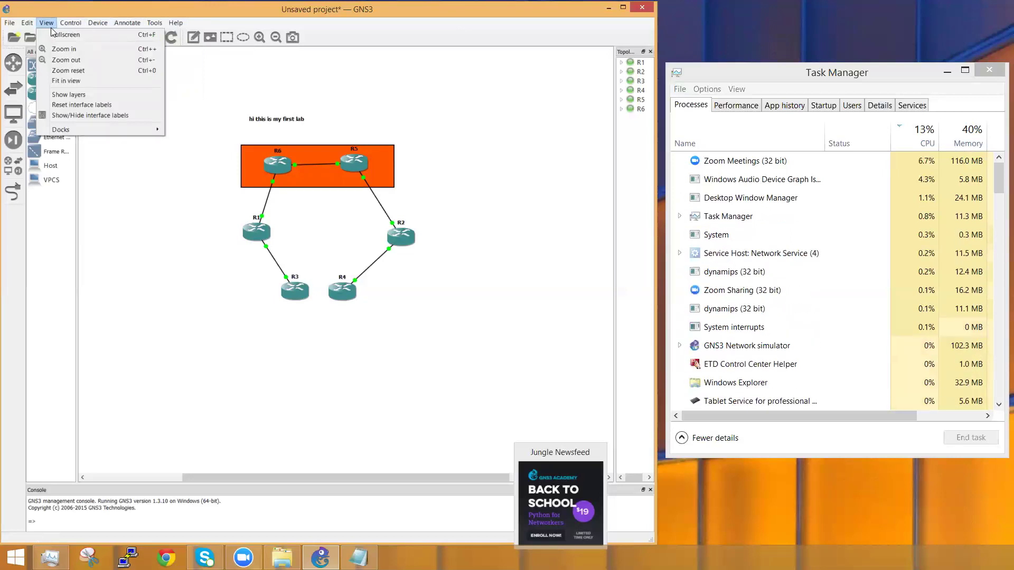
pyautogui.click(74, 59)
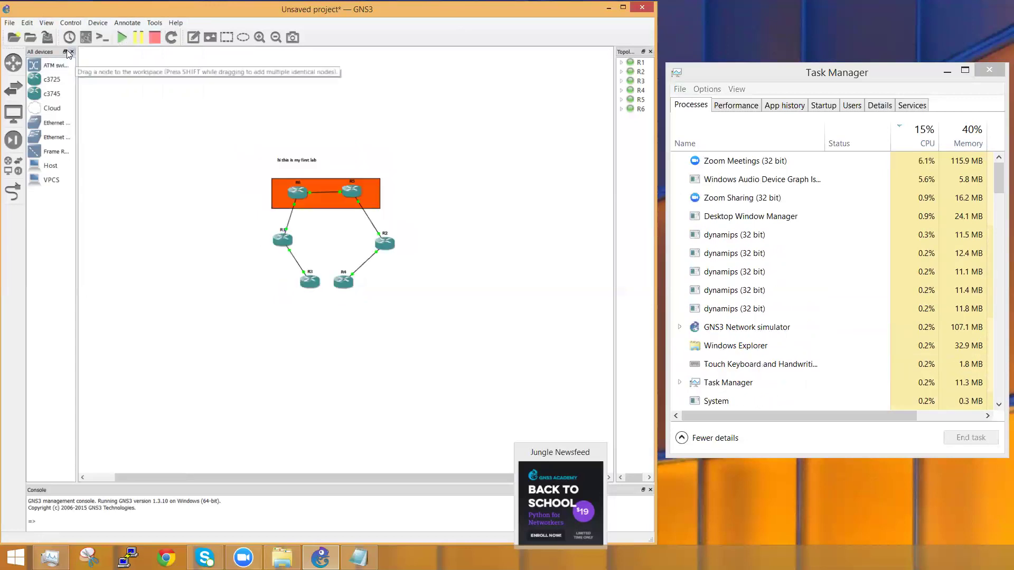
pyautogui.click(47, 23)
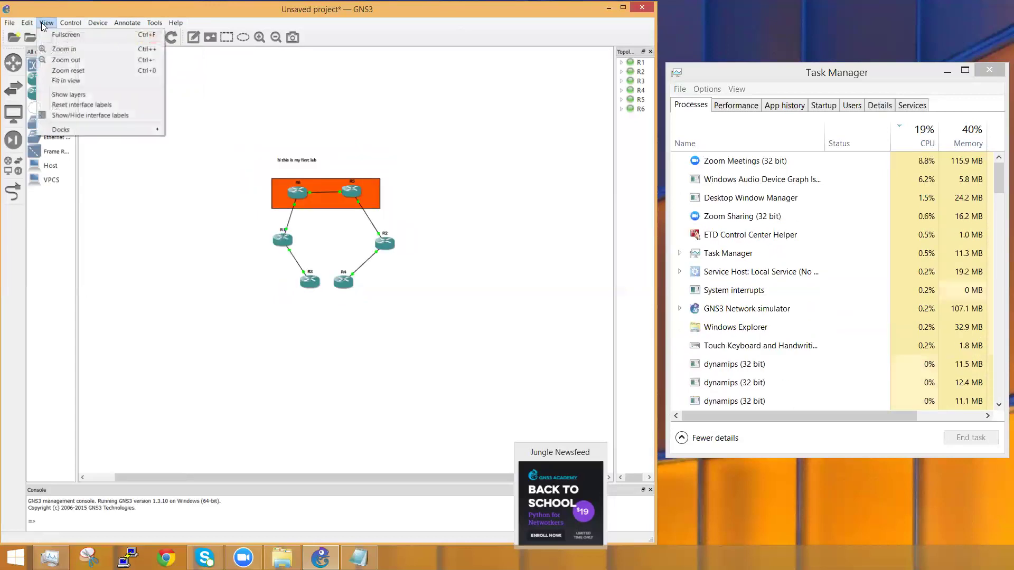
pyautogui.click(63, 49)
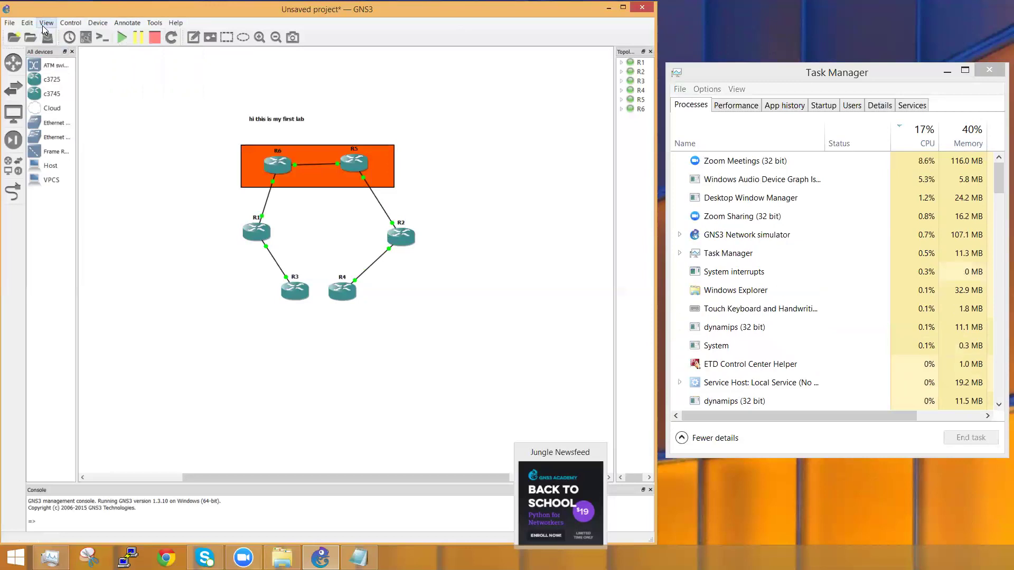
# Step: Zoom in twice on the six-router ring and its 'hi this is my first lab' note, then center the diagram
pyautogui.click(47, 22)
pyautogui.click(64, 48)
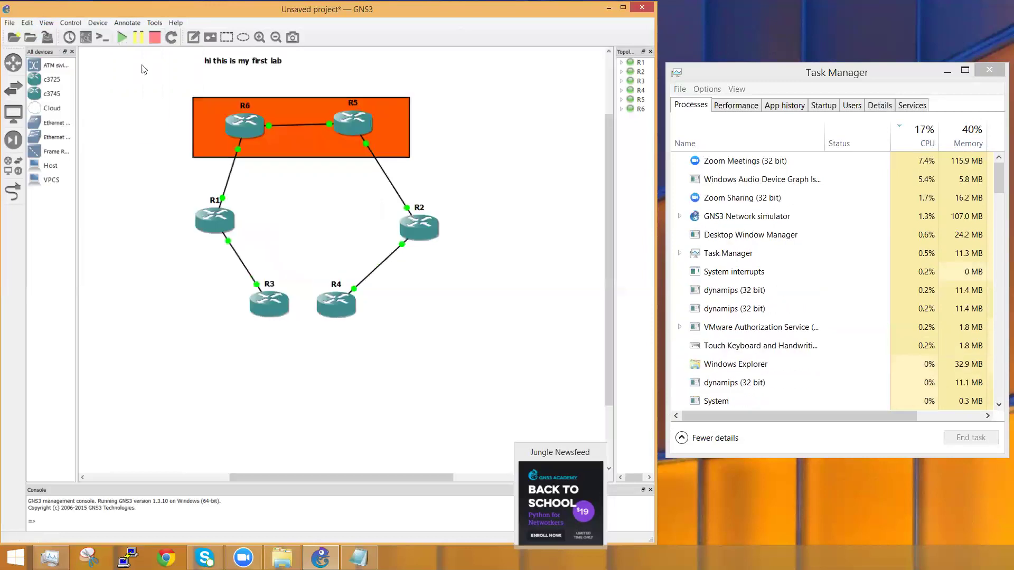
pyautogui.moveTo(608, 211); pyautogui.dragTo(608, 178)
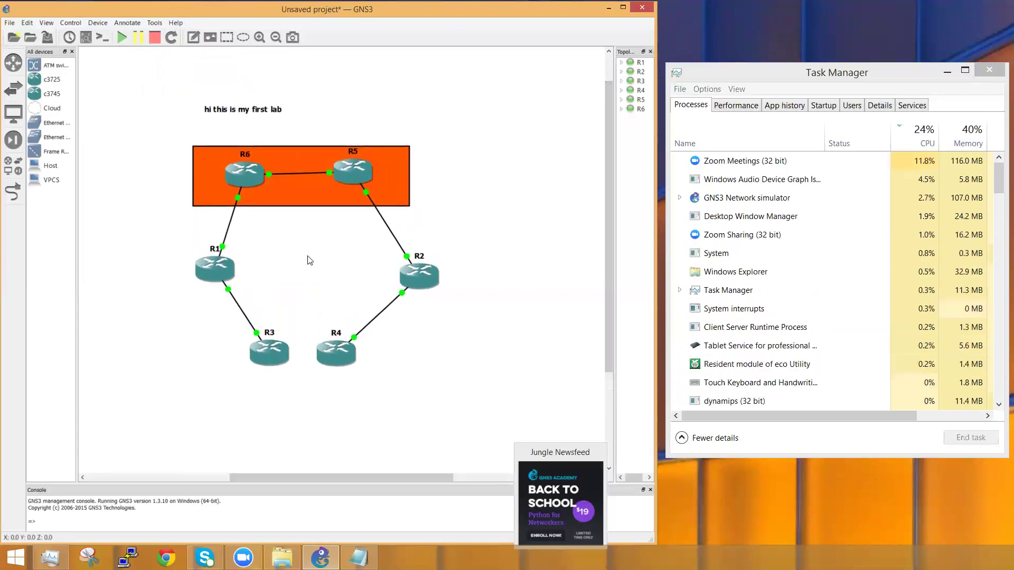
pyautogui.scroll(2, 311, 257)
pyautogui.scroll(-4, 324, 301)
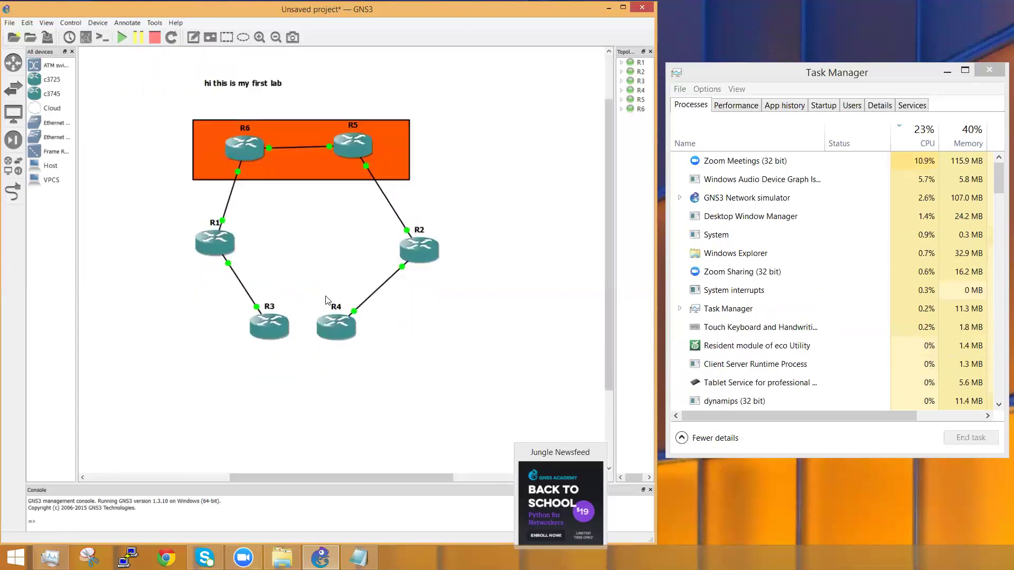
pyautogui.scroll(2, 343, 314)
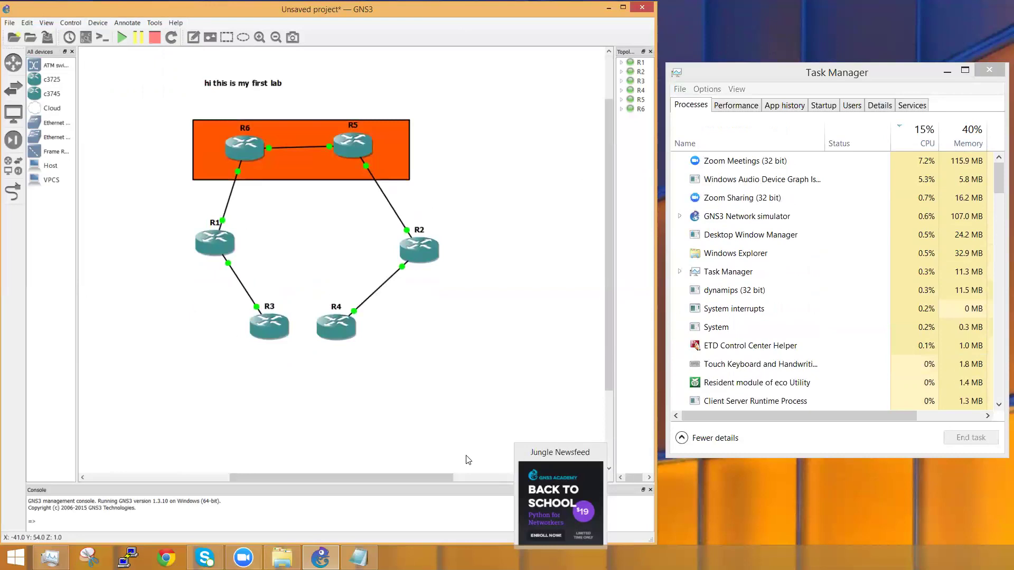
pyautogui.moveTo(392, 477)
pyautogui.mouseDown()
pyautogui.moveTo(360, 472)
pyautogui.moveTo(379, 474)
pyautogui.mouseUp()
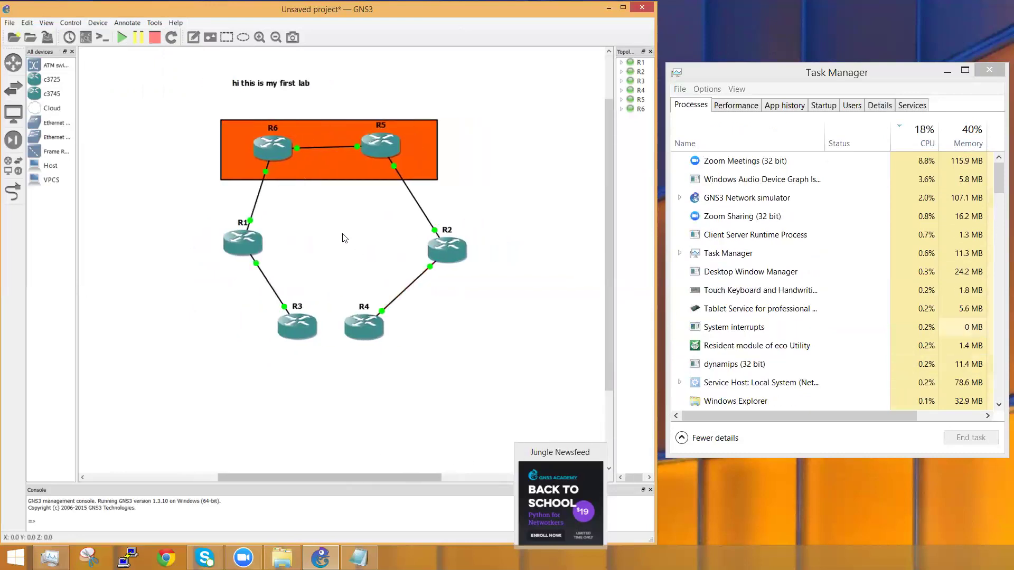
pyautogui.scroll(-2, 533, 211)
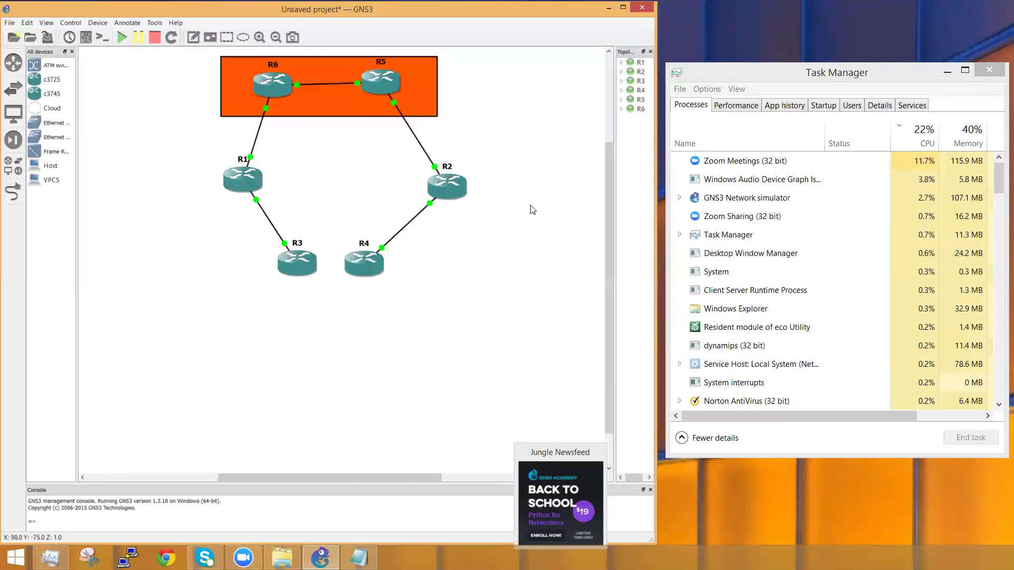
pyautogui.scroll(2, 532, 210)
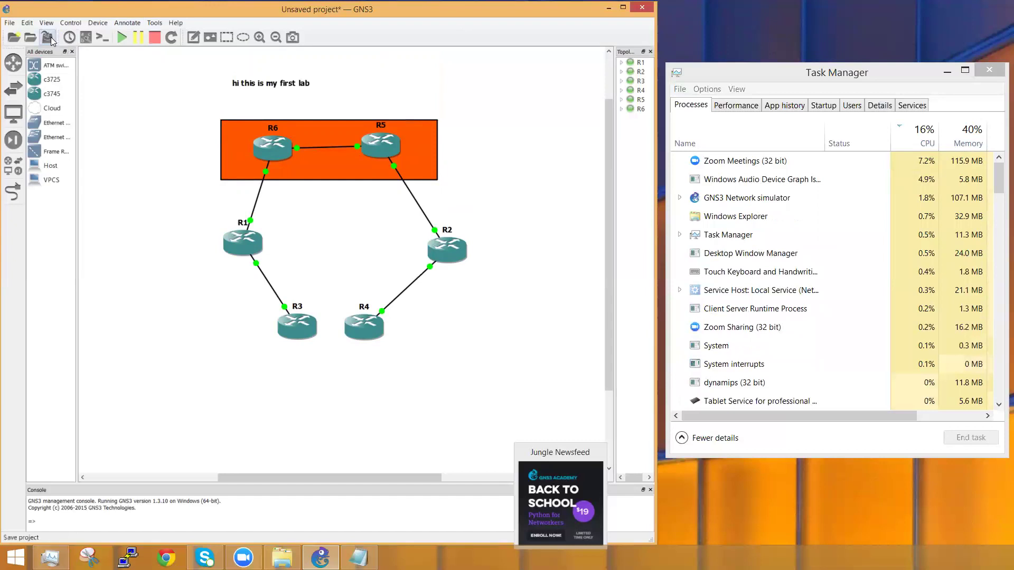
pyautogui.click(27, 22)
pyautogui.moveTo(44, 26)
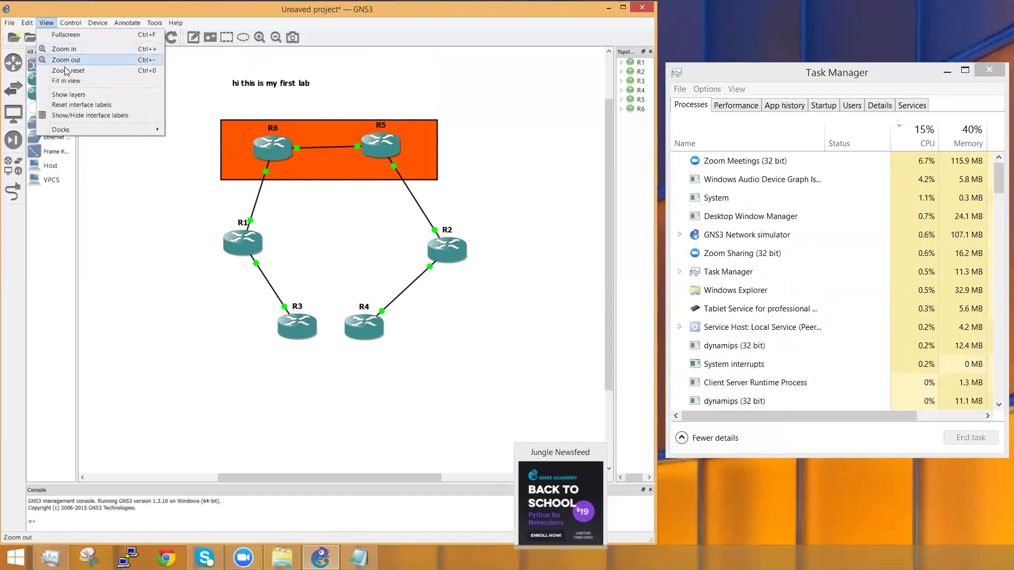
# Step: Turn on the f0/0 and f0/1 interface labels on all links
pyautogui.click(81, 118)
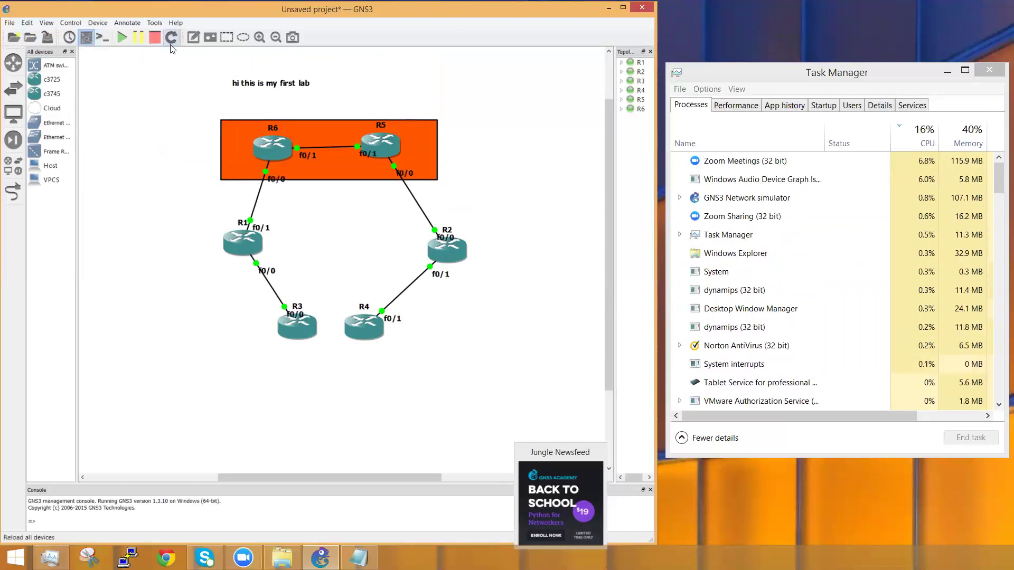
pyautogui.click(84, 40)
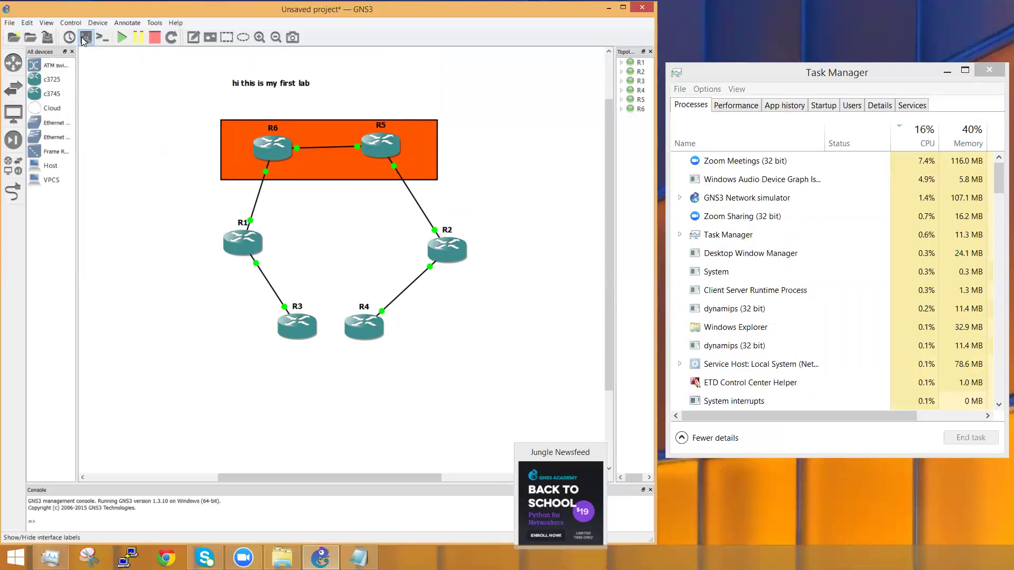
pyautogui.click(88, 39)
# Step: Move the f0/0 labels of R3, R1 and R6 and R6's f0/1 label clear of the routers
pyautogui.moveTo(298, 312); pyautogui.dragTo(278, 313)
pyautogui.click(262, 274)
pyautogui.moveTo(262, 273); pyautogui.dragTo(228, 269)
pyautogui.click(275, 180)
pyautogui.moveTo(275, 180); pyautogui.dragTo(249, 168)
pyautogui.click(308, 157)
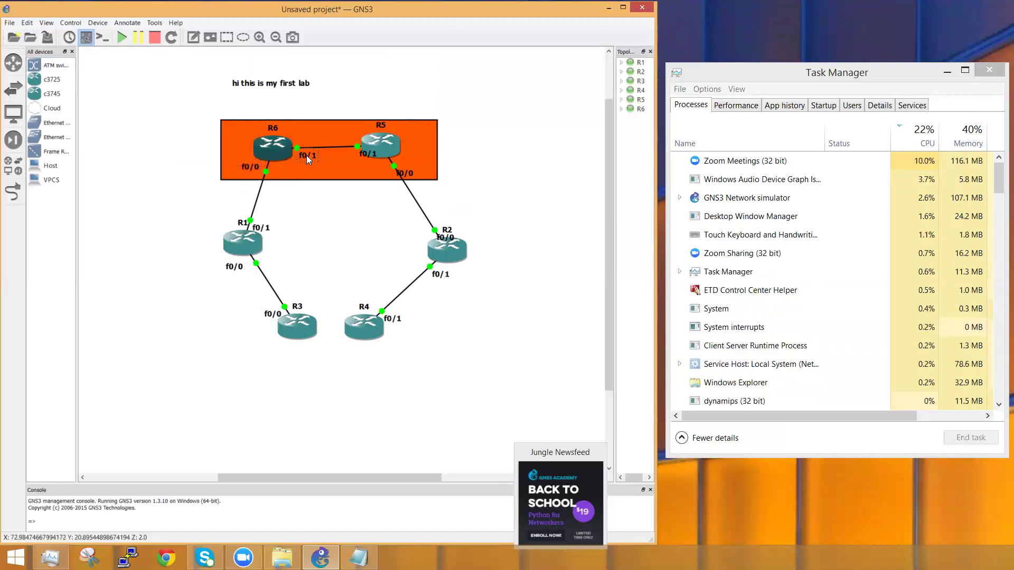
pyautogui.moveTo(307, 155); pyautogui.dragTo(301, 138)
# Step: Reposition R5's and R2's f0/0 and f0/1 labels beside their links
pyautogui.click(366, 152)
pyautogui.moveTo(365, 152); pyautogui.dragTo(348, 135)
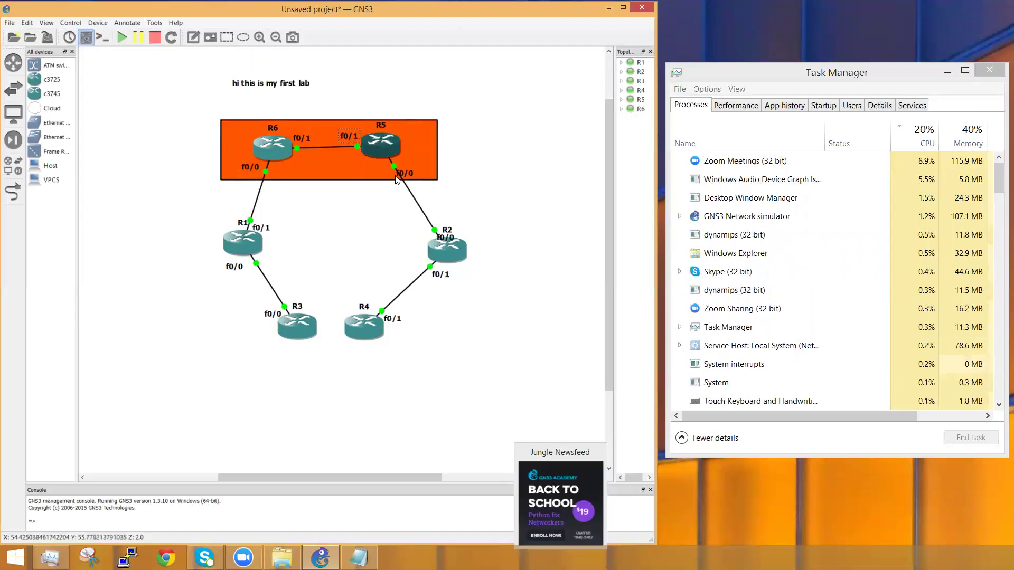
pyautogui.moveTo(398, 177); pyautogui.dragTo(399, 165)
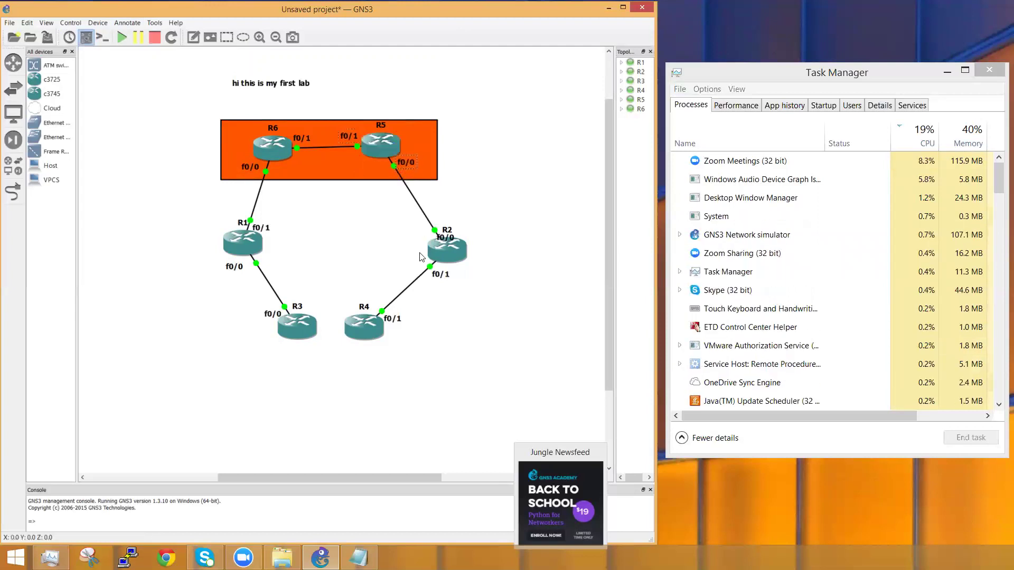
pyautogui.moveTo(445, 238); pyautogui.dragTo(418, 239)
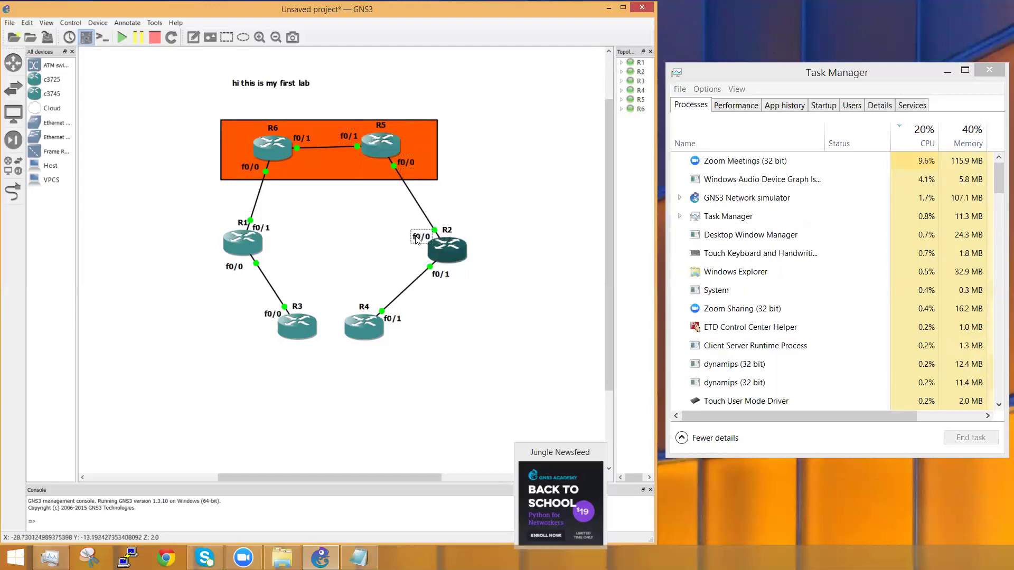
pyautogui.moveTo(440, 274); pyautogui.dragTo(407, 263)
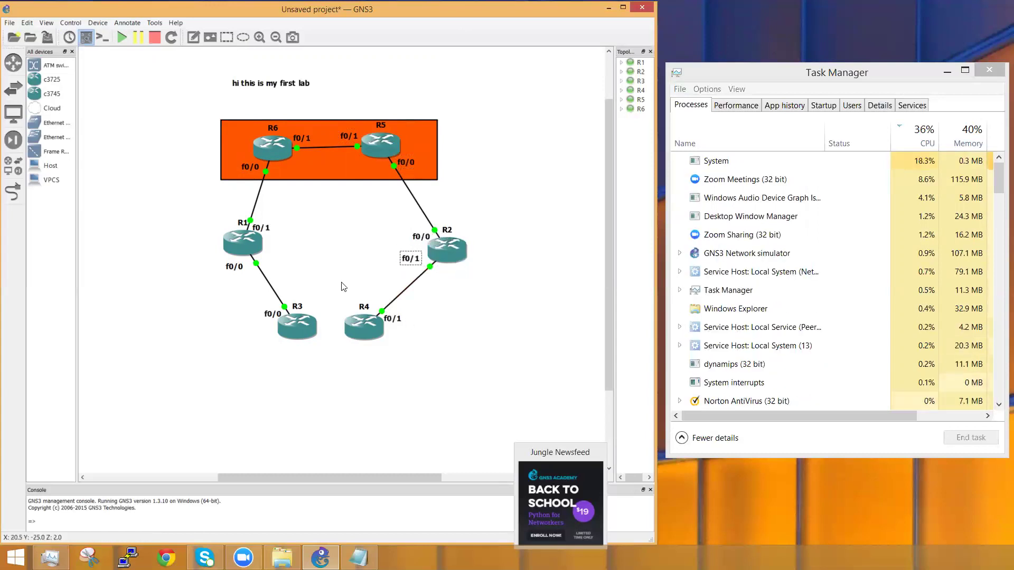
pyautogui.click(370, 293)
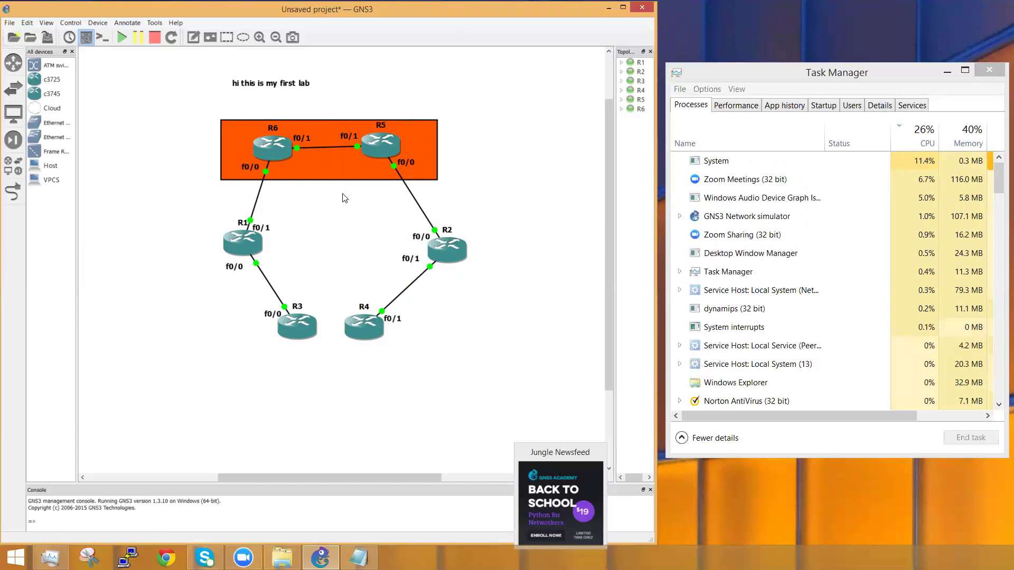
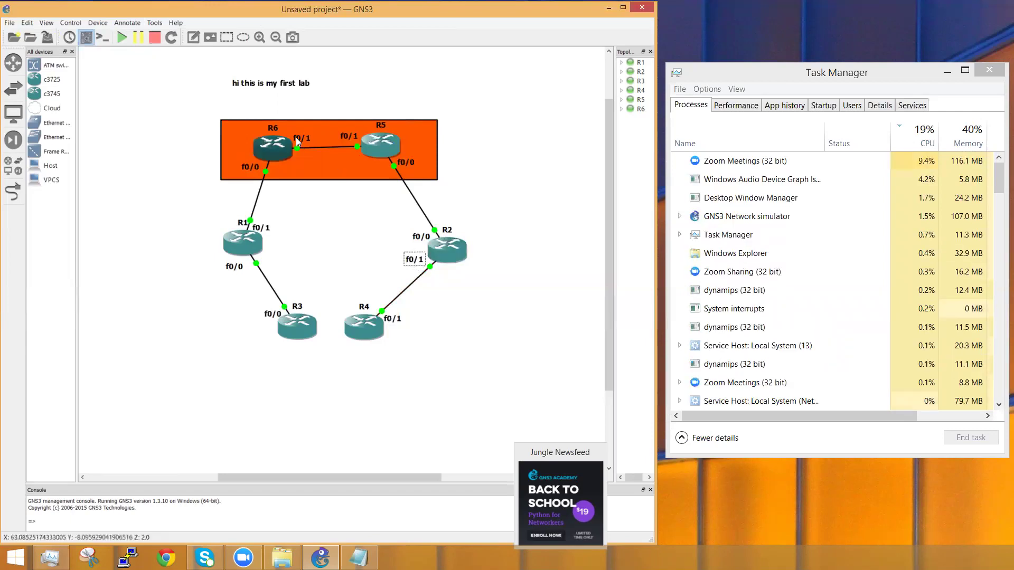
# Step: Try to take a snapshot of the six-router lab from the Manage snapshots toolbar button
pyautogui.click(70, 38)
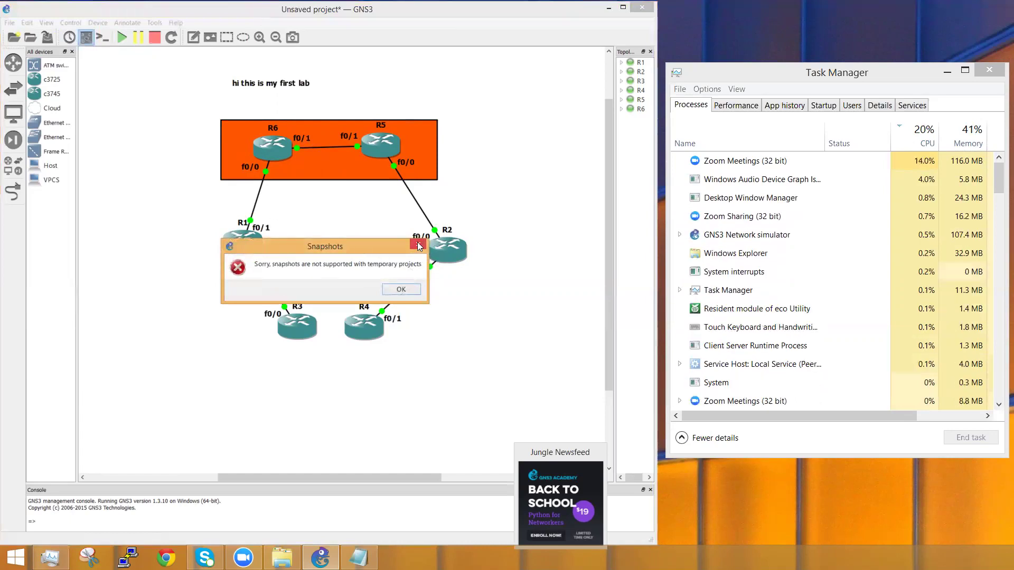
# Step: Dismiss the snapshot error, then select and deselect the whole topology
pyautogui.click(419, 246)
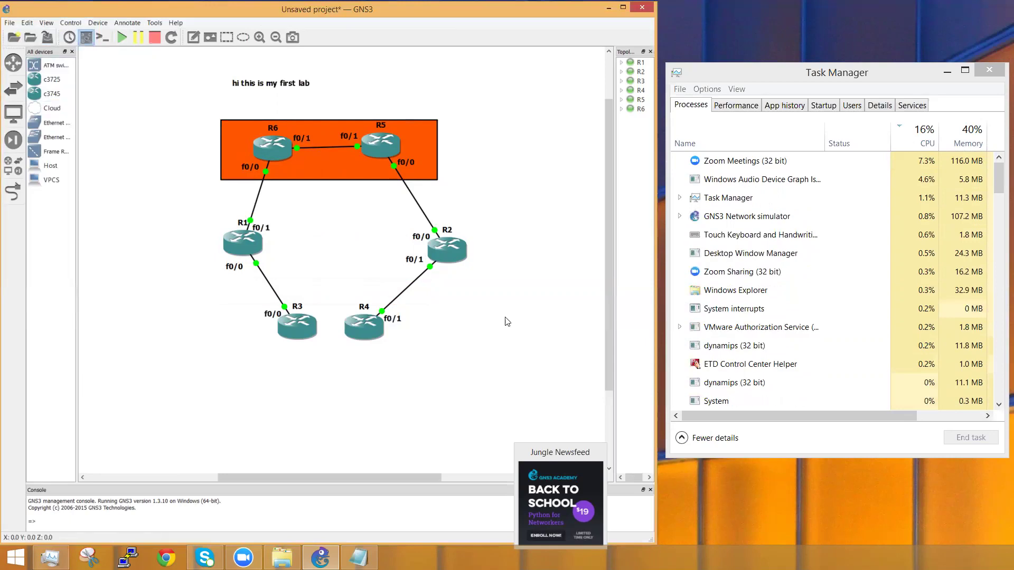
pyautogui.moveTo(539, 385); pyautogui.dragTo(154, 67)
pyautogui.click(541, 365)
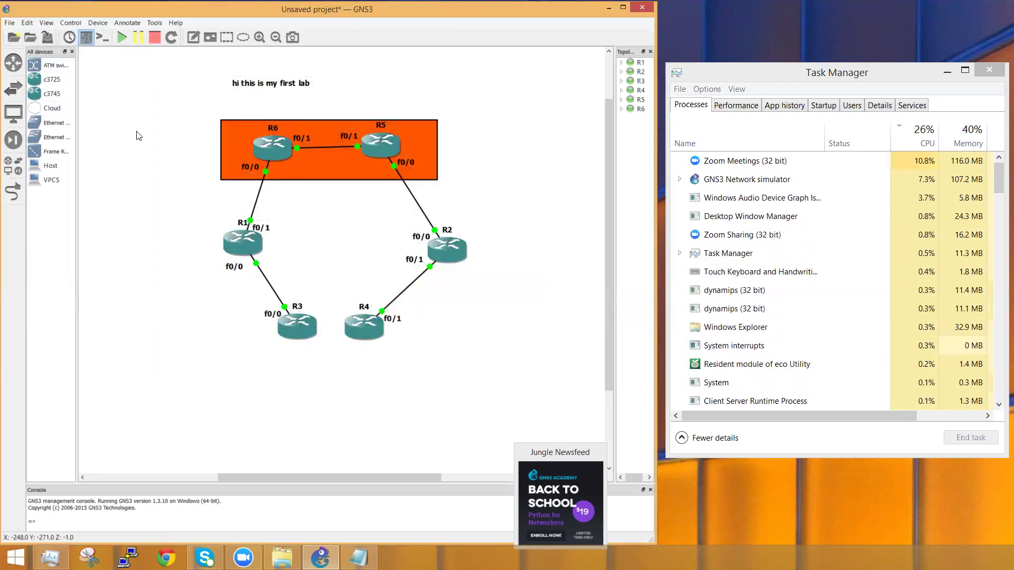
# Step: Attempt Save project as, accept the running-nodes warning, and stop all six routers
pyautogui.click(10, 23)
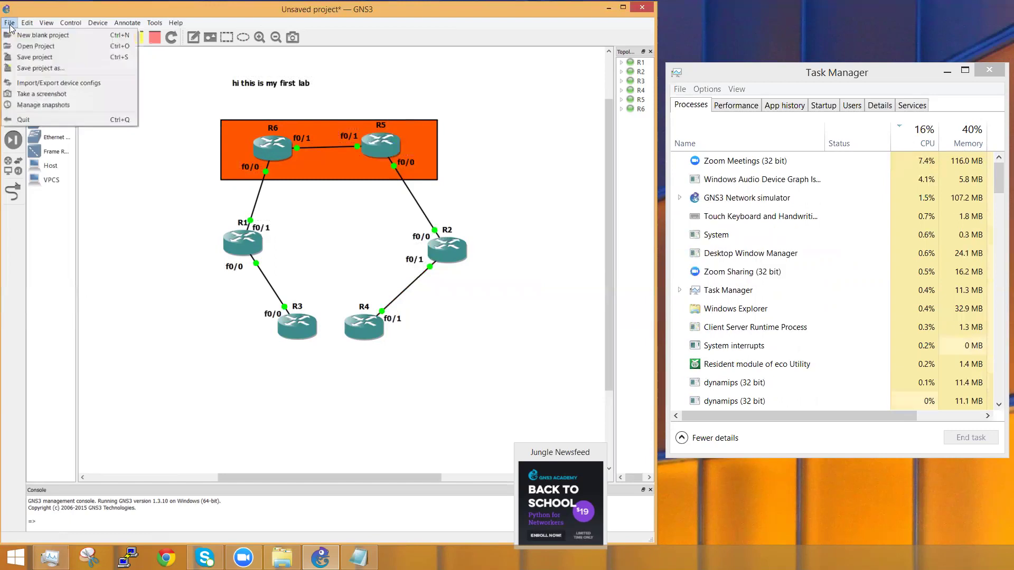
pyautogui.click(45, 68)
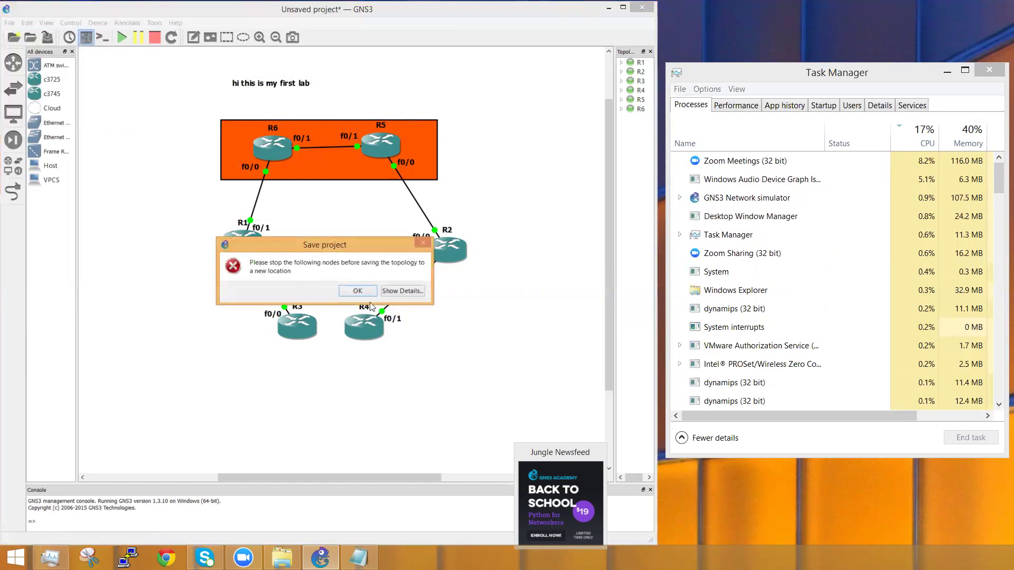
pyautogui.click(367, 291)
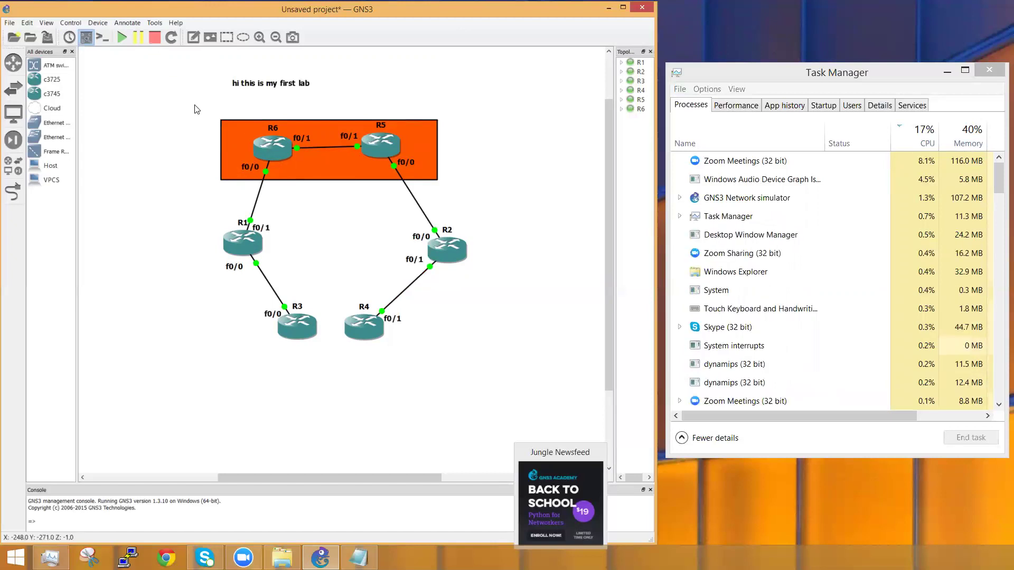
pyautogui.click(152, 37)
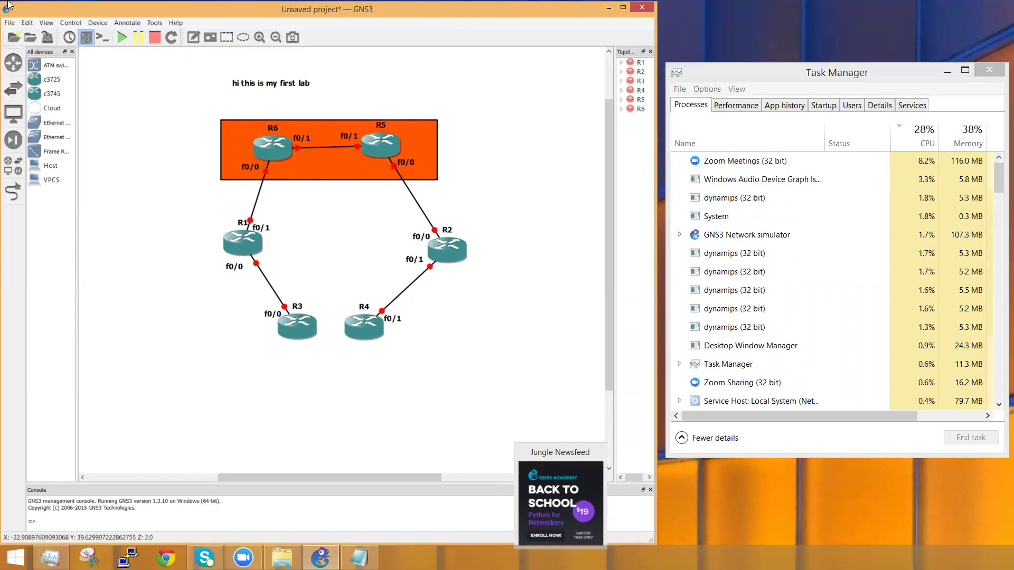
# Step: Save the lab as project 'TEST GNS' in the Desktop folder
pyautogui.click(9, 23)
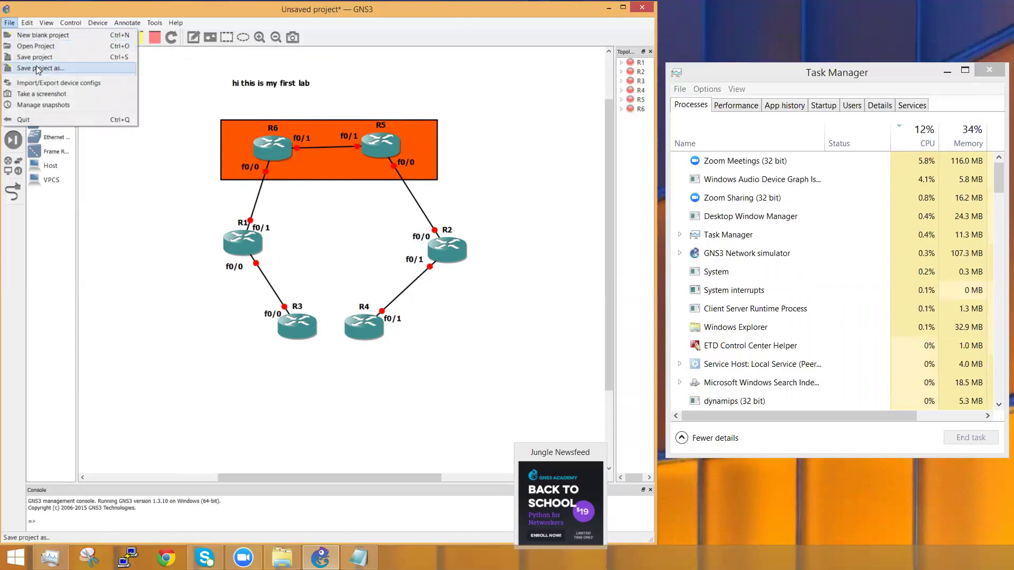
pyautogui.click(38, 69)
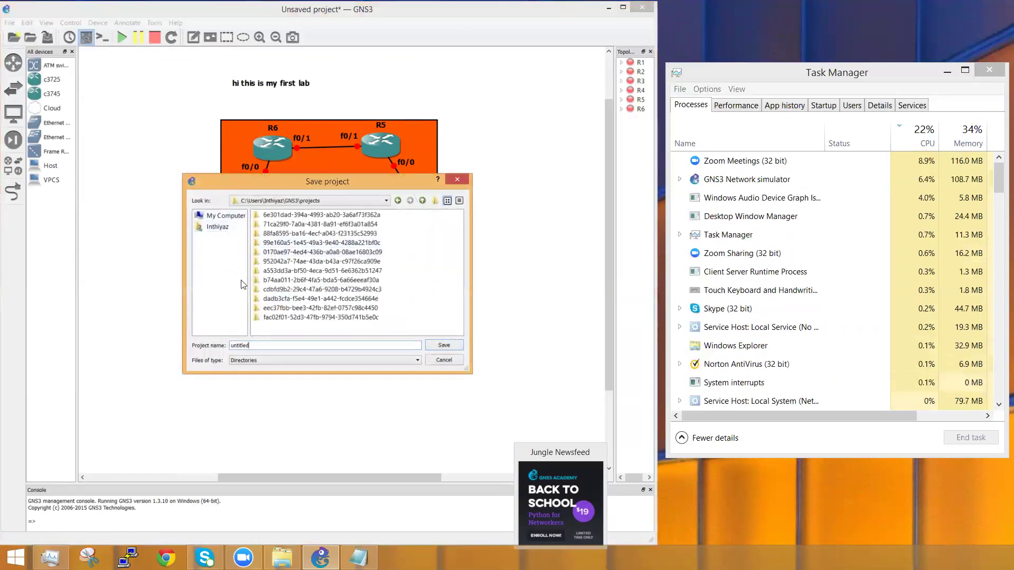
pyautogui.click(215, 228)
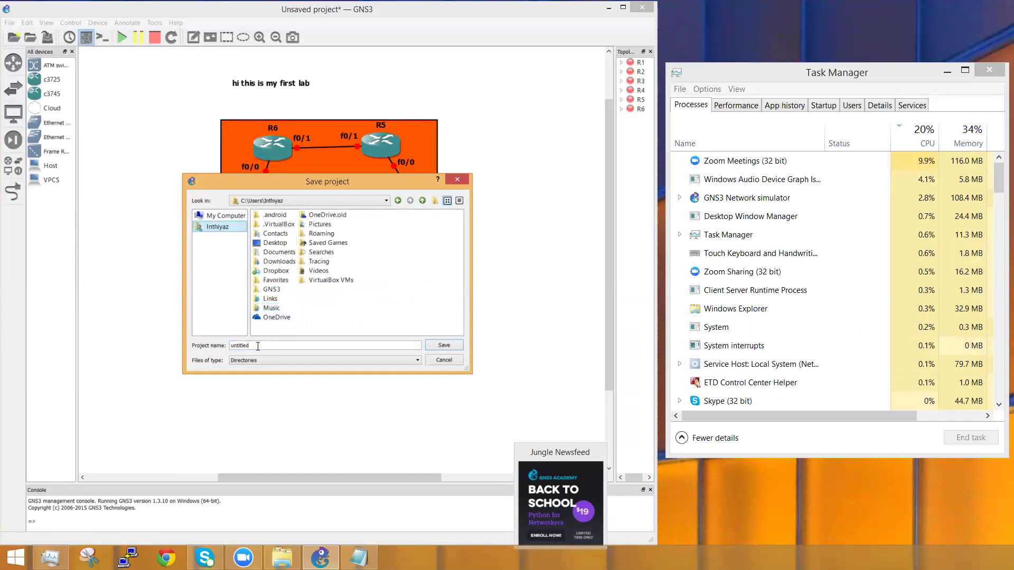
pyautogui.doubleClick(275, 243)
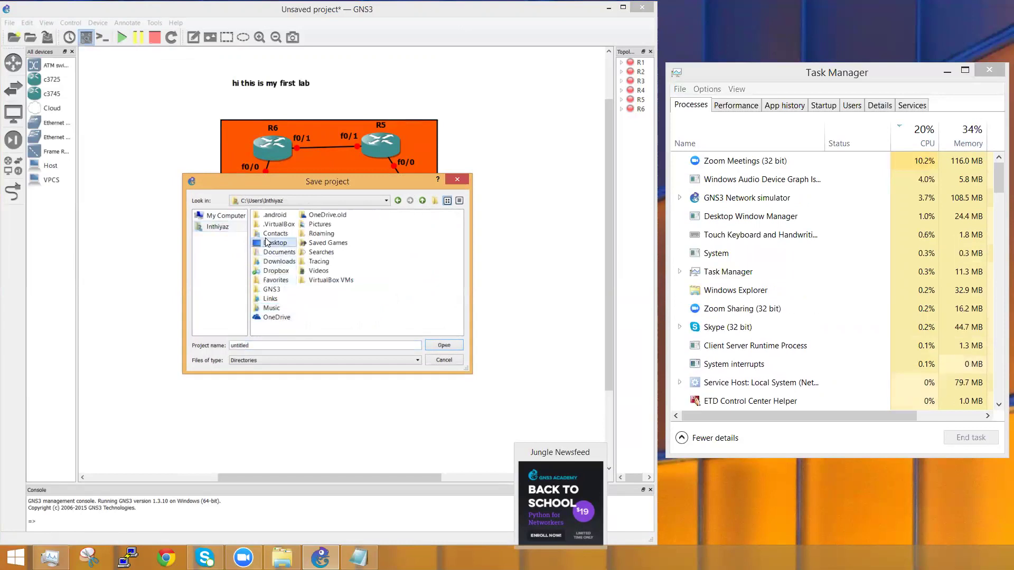
pyautogui.doubleClick(340, 347)
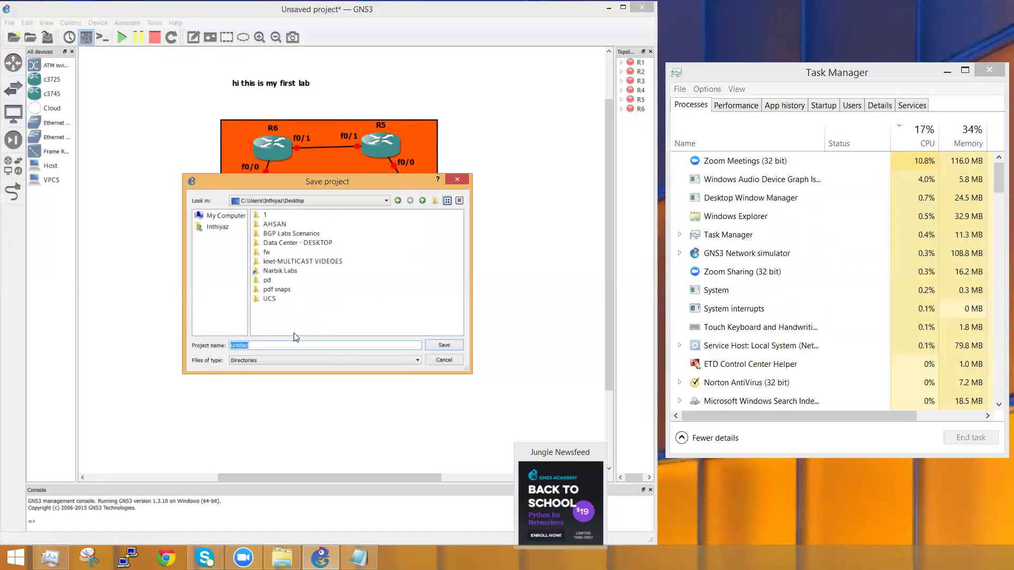
pyautogui.write('TEST ')
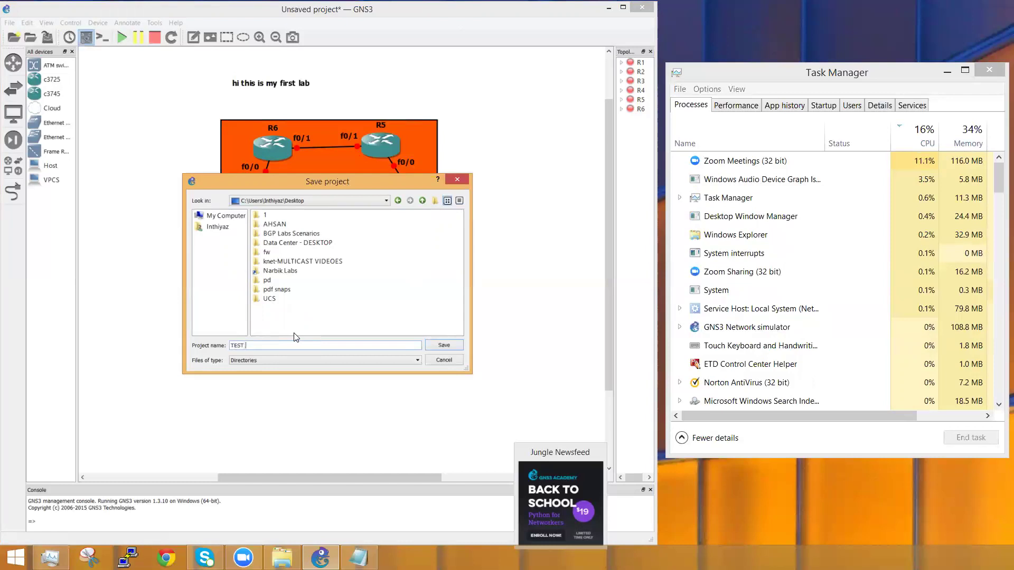
pyautogui.write('GNS')
pyautogui.press('Return')
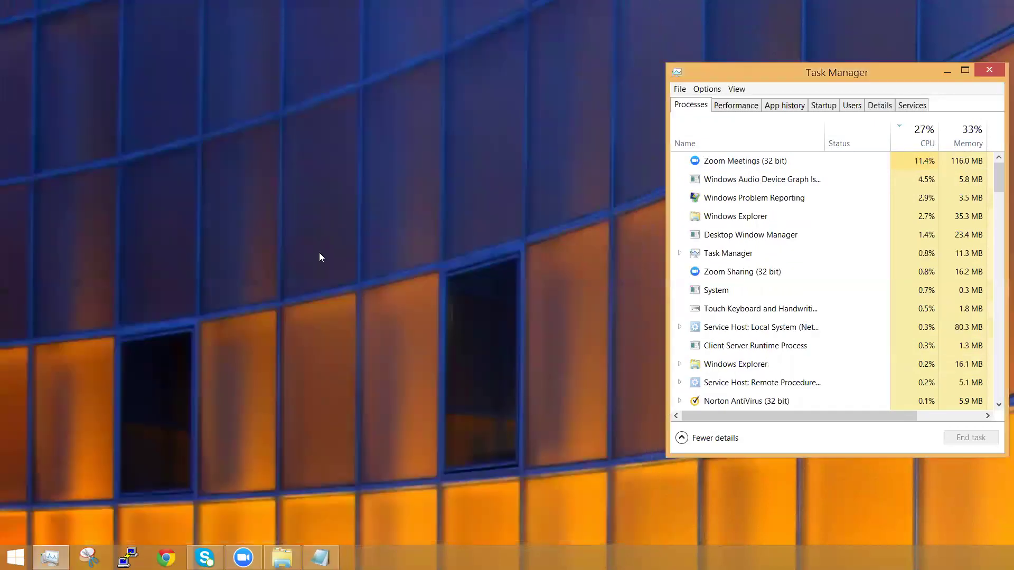
# Step: Refresh the desktop, relaunch GNS3, and skip the Getting started and New project dialogs
pyautogui.rightClick(319, 252)
pyautogui.click(277, 288)
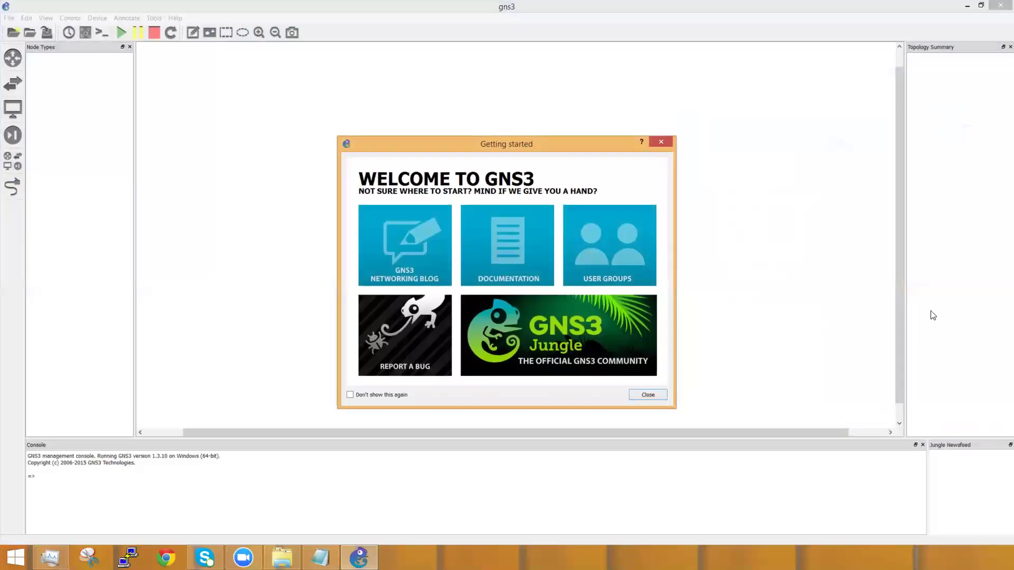
pyautogui.click(640, 395)
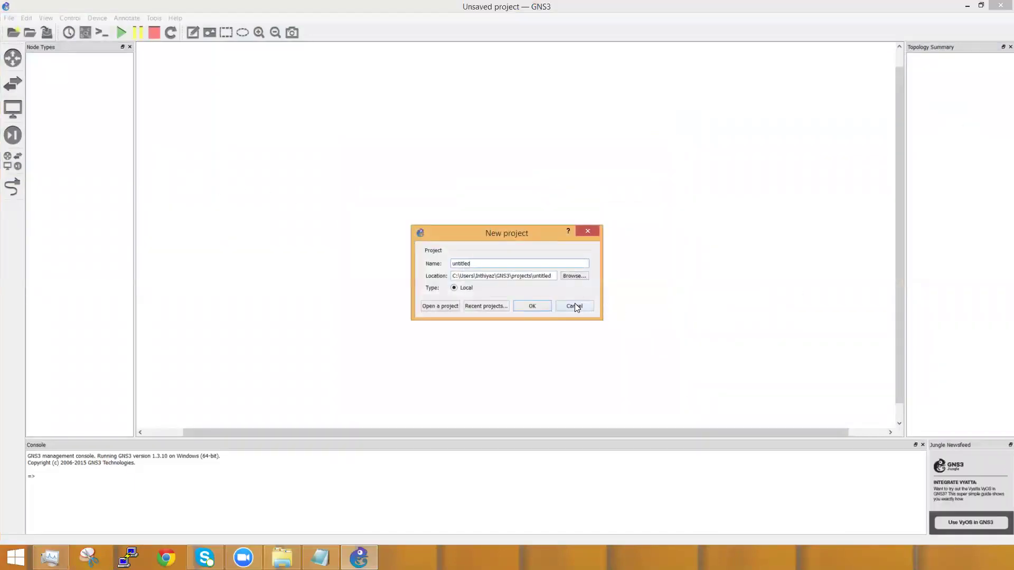
pyautogui.click(574, 305)
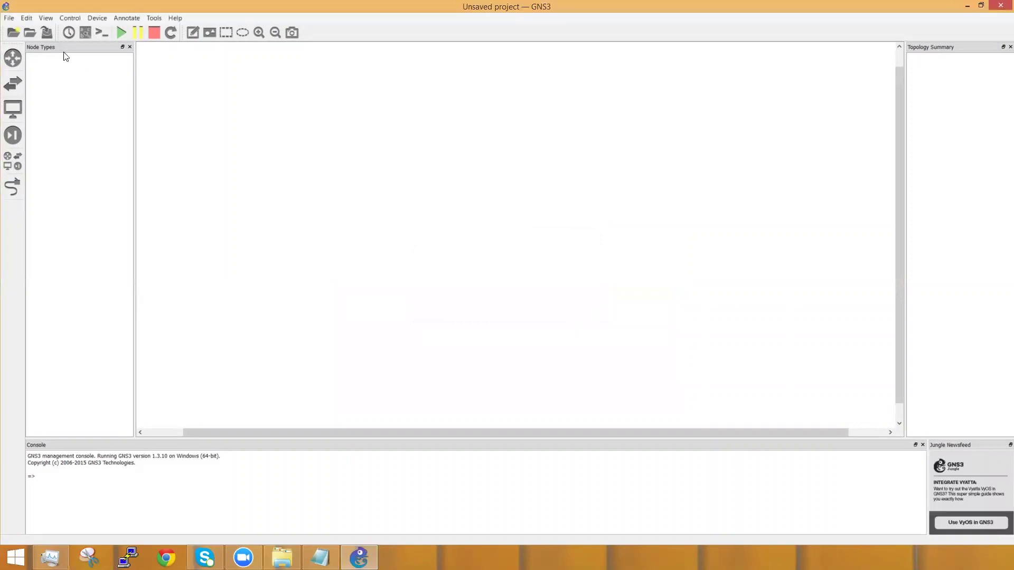
# Step: Place four c3745 routers, R1 to R4, in a square and un-maximise the window
pyautogui.click(12, 57)
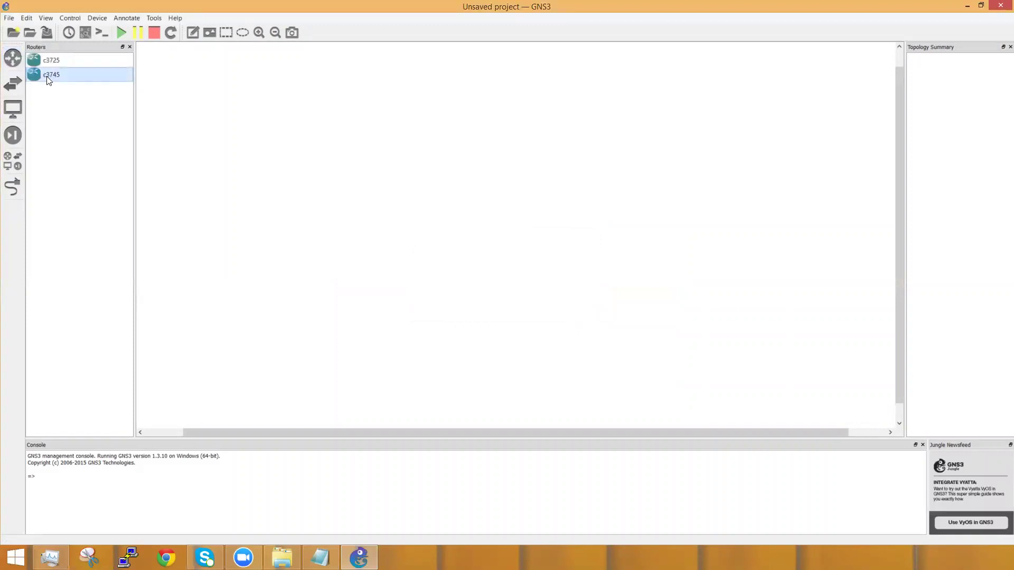
pyautogui.moveTo(48, 79); pyautogui.dragTo(316, 172)
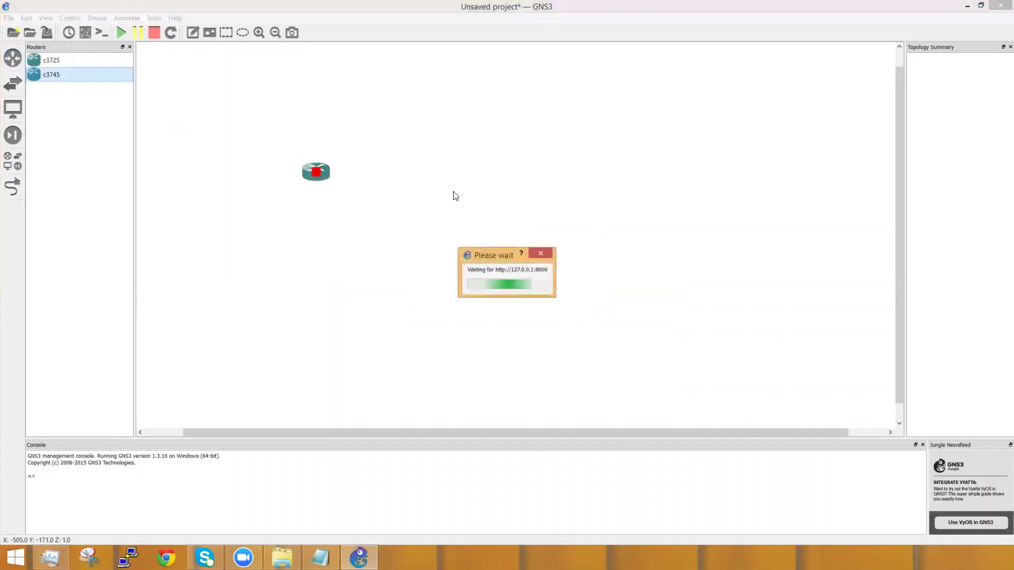
pyautogui.moveTo(54, 78); pyautogui.dragTo(467, 182)
pyautogui.moveTo(60, 76); pyautogui.dragTo(393, 277)
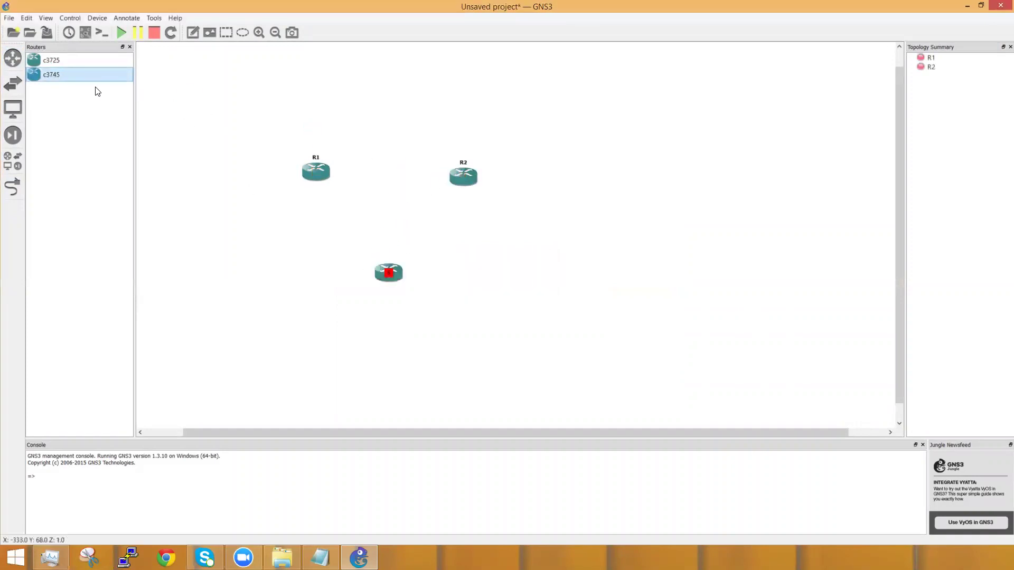
pyautogui.moveTo(66, 79); pyautogui.dragTo(565, 286)
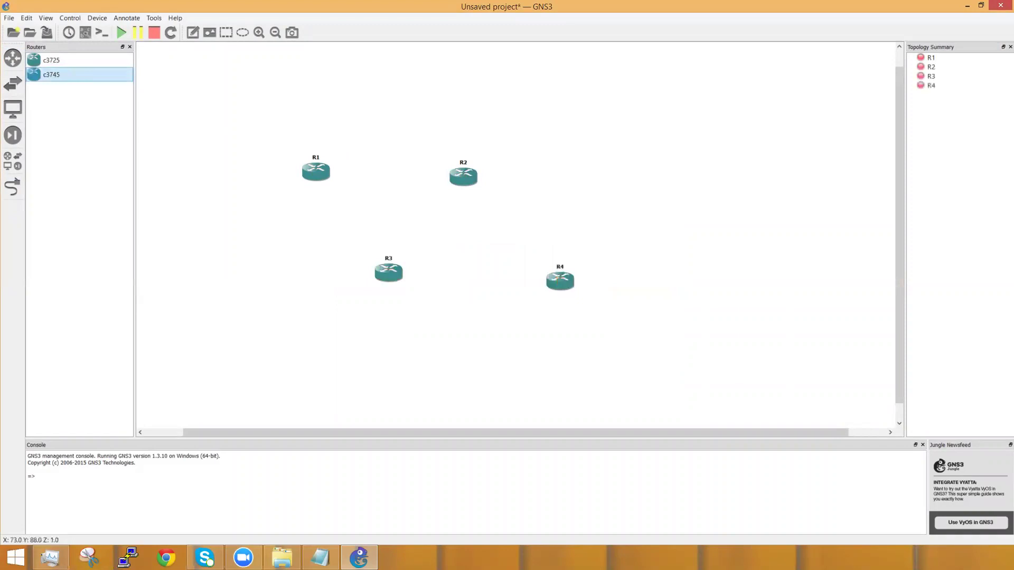
pyautogui.click(981, 5)
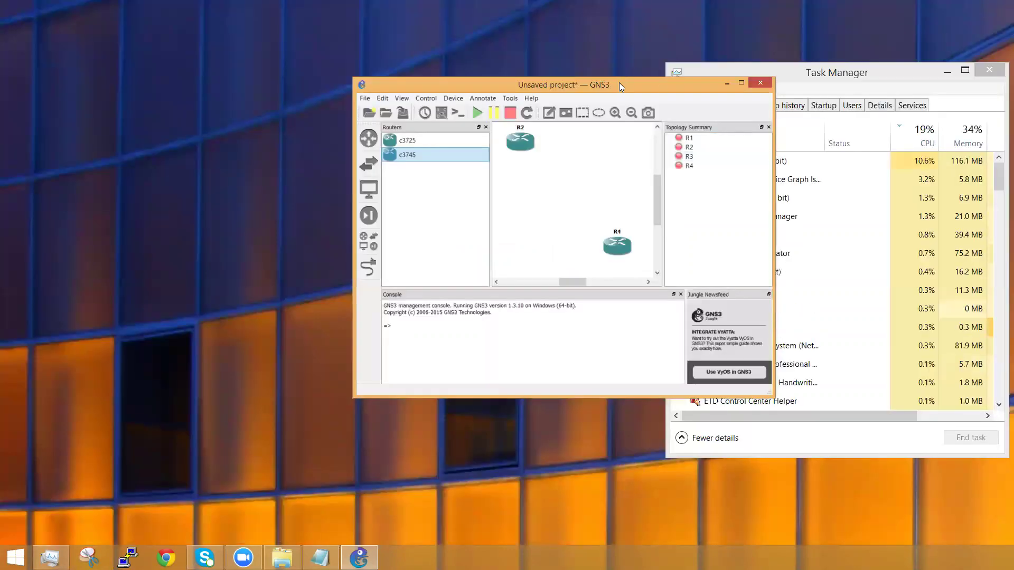
# Step: Fit the GNS3 window to the left beside Task Manager, then start and stop all four routers
pyautogui.moveTo(619, 82); pyautogui.dragTo(263, 7)
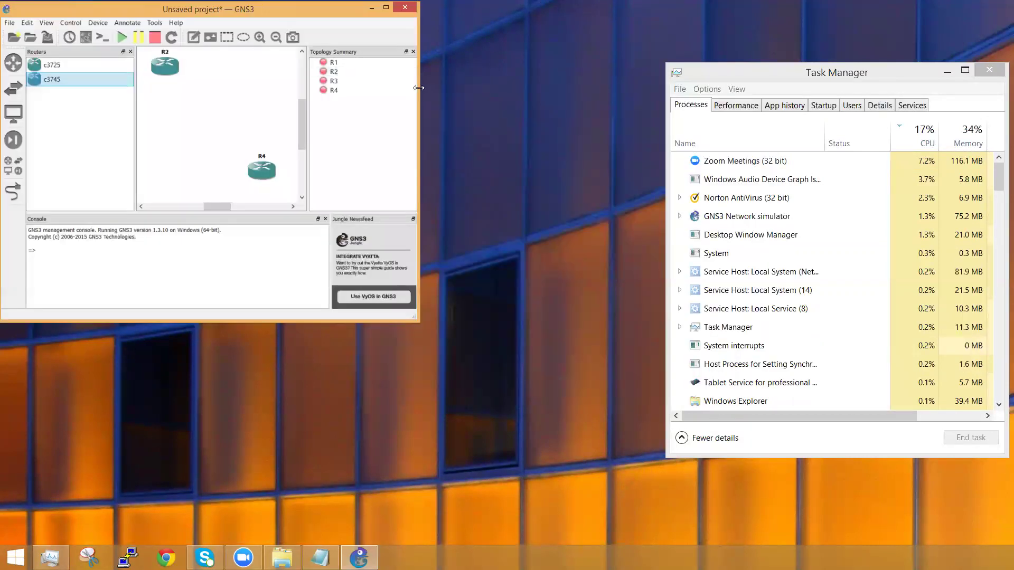
pyautogui.moveTo(419, 88); pyautogui.dragTo(664, 88)
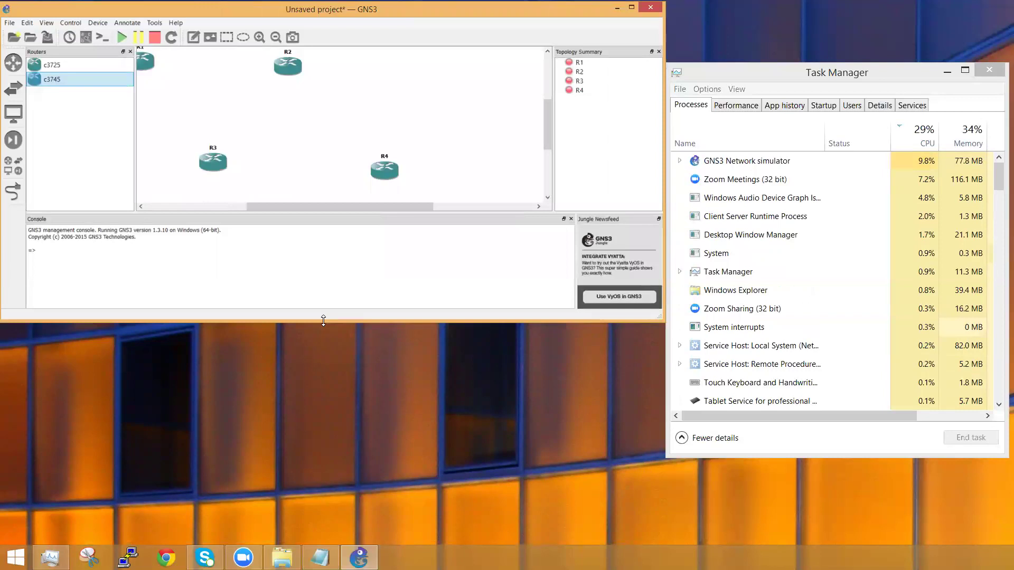
pyautogui.moveTo(324, 320); pyautogui.dragTo(332, 541)
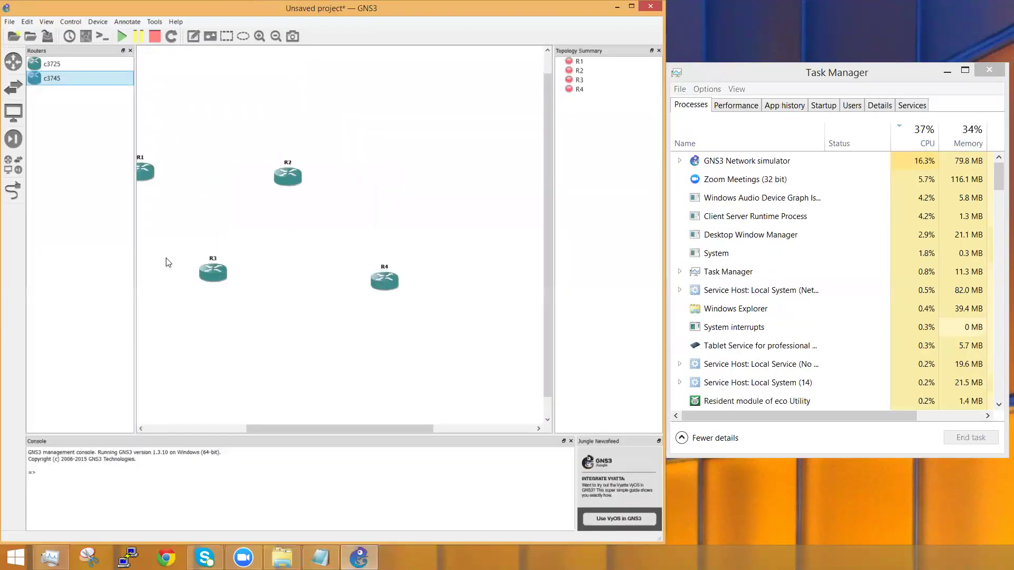
pyautogui.moveTo(317, 429); pyautogui.dragTo(282, 430)
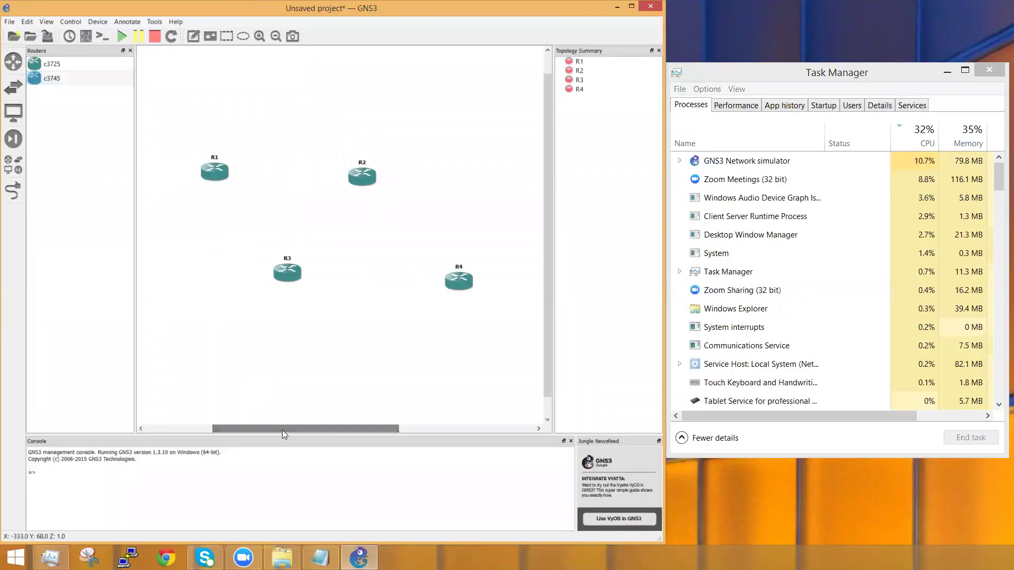
pyautogui.click(123, 36)
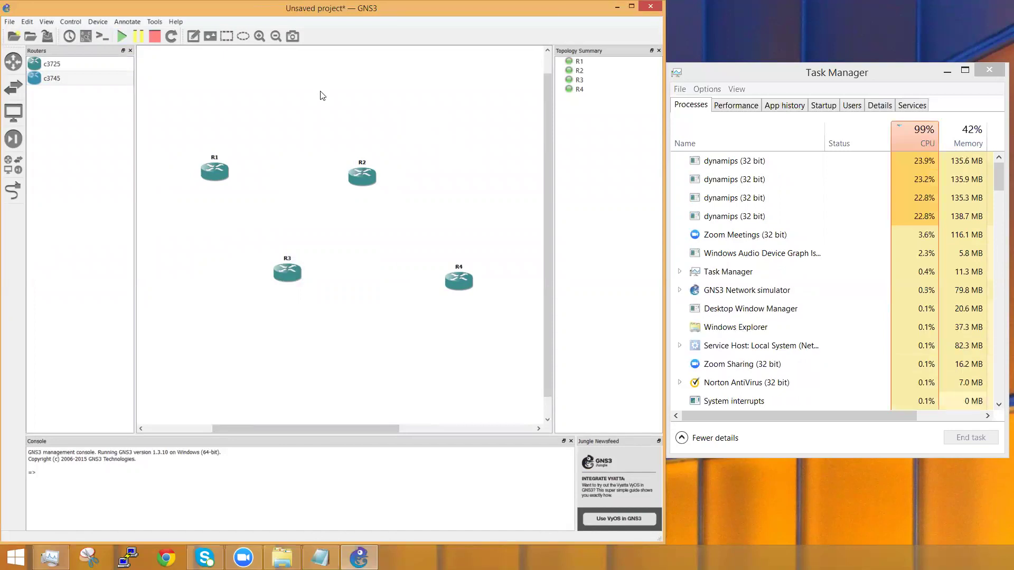
pyautogui.click(154, 38)
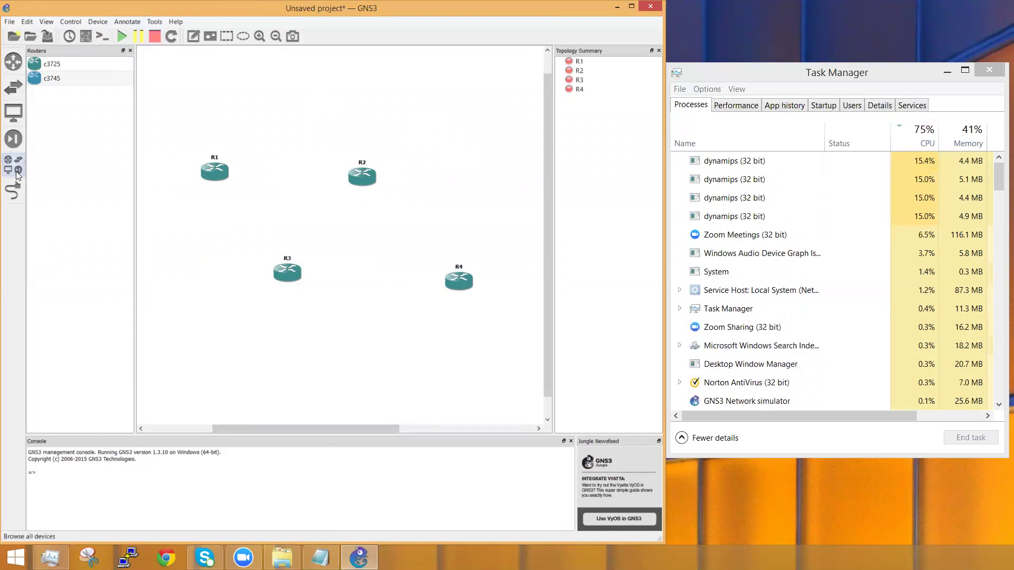
# Step: Link R1 f0/0 to R2 f0/0, and R2 f0/1 to R4 f0/0
pyautogui.click(13, 191)
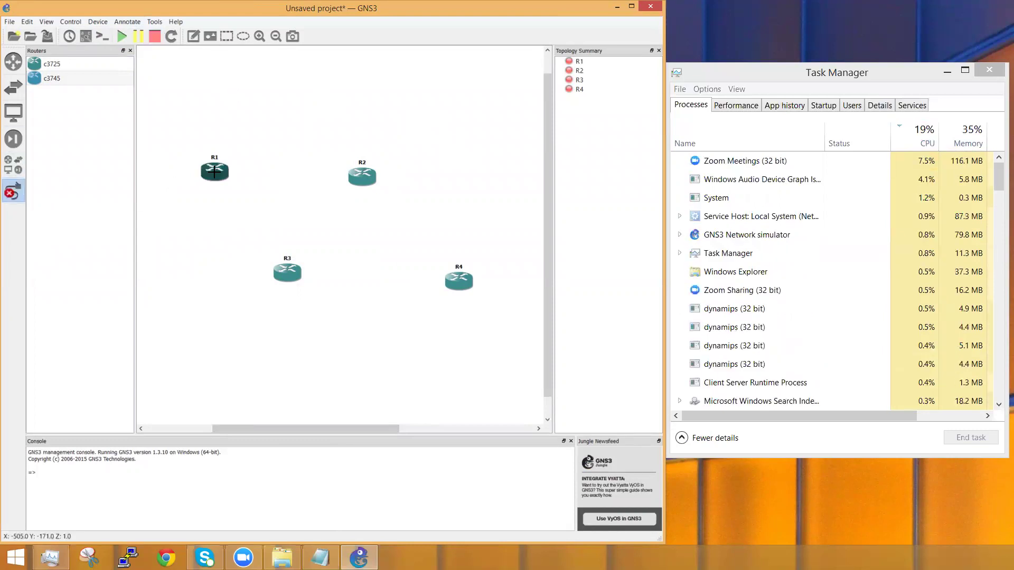
pyautogui.click(214, 171)
pyautogui.click(253, 178)
pyautogui.click(362, 176)
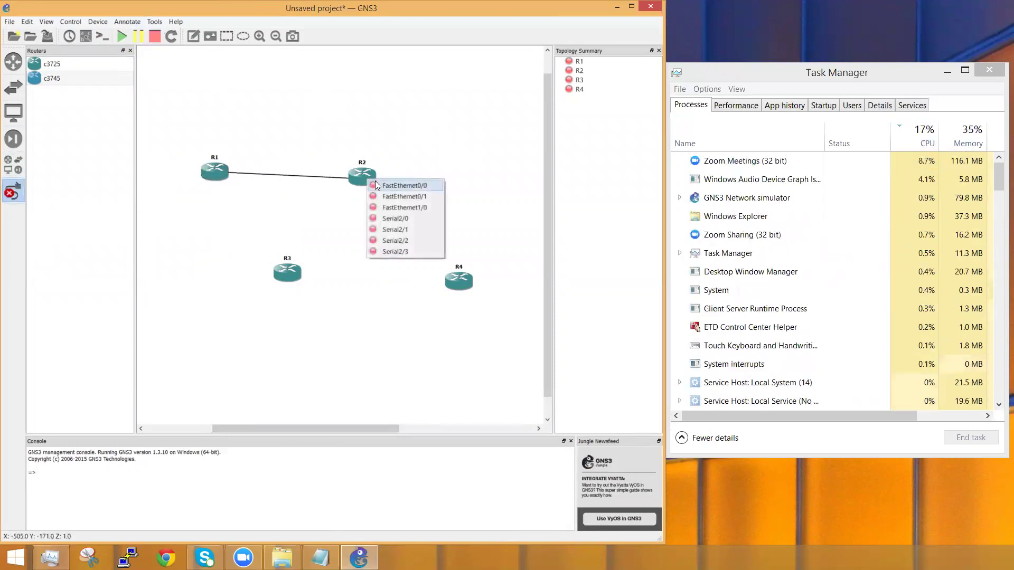
pyautogui.click(377, 185)
pyautogui.click(358, 176)
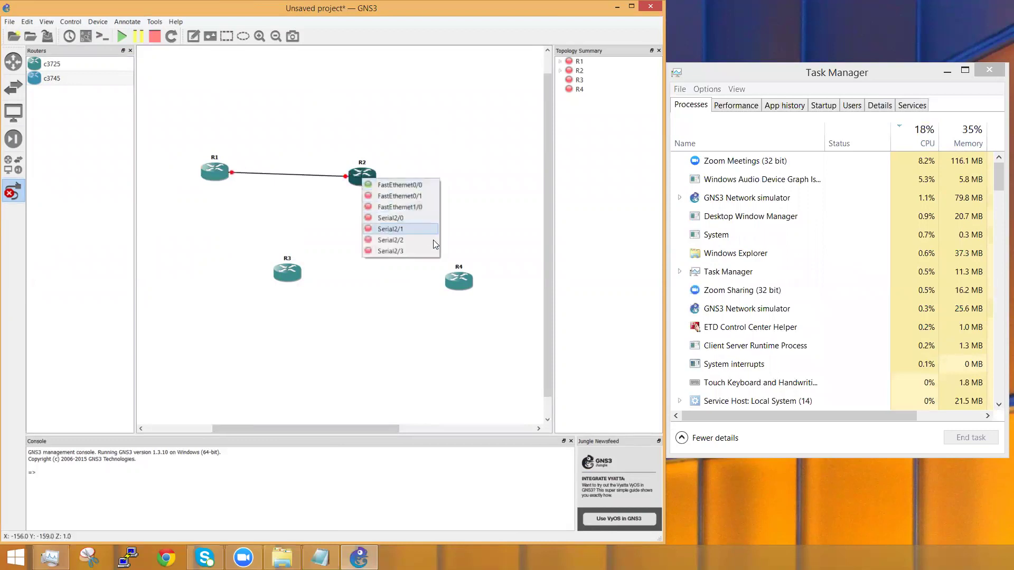
pyautogui.click(405, 198)
pyautogui.click(455, 280)
pyautogui.click(475, 288)
# Step: Link R4 to R3 f0/0 and R3 back to R1, closing the square loop
pyautogui.click(461, 285)
pyautogui.click(475, 297)
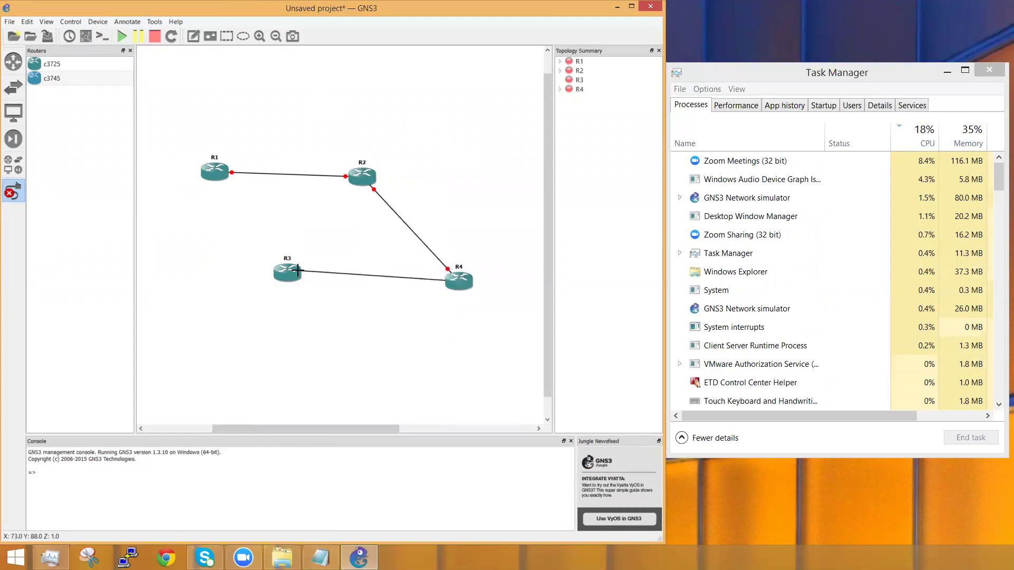
pyautogui.click(297, 271)
pyautogui.click(323, 281)
pyautogui.click(288, 274)
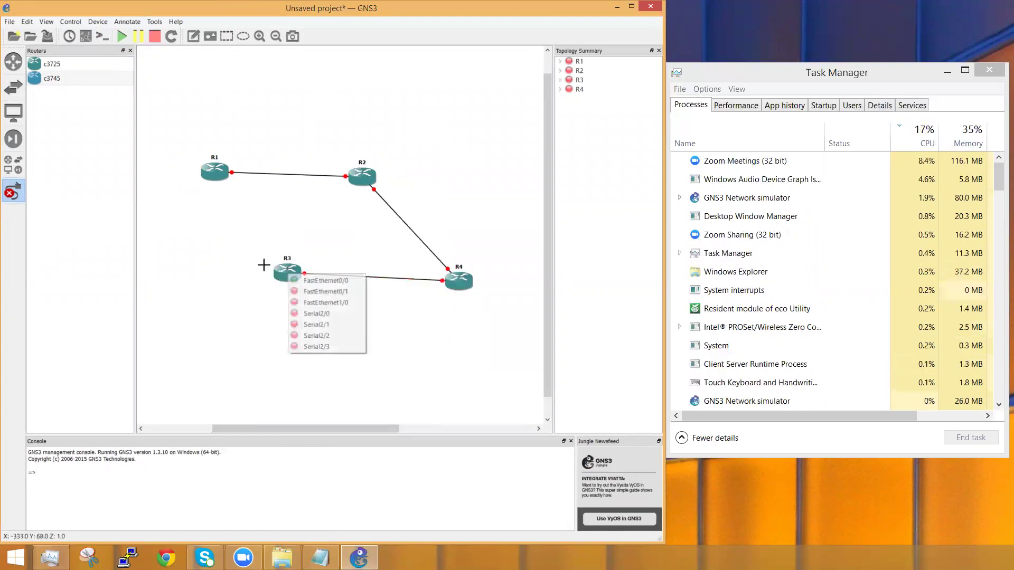
pyautogui.click(324, 302)
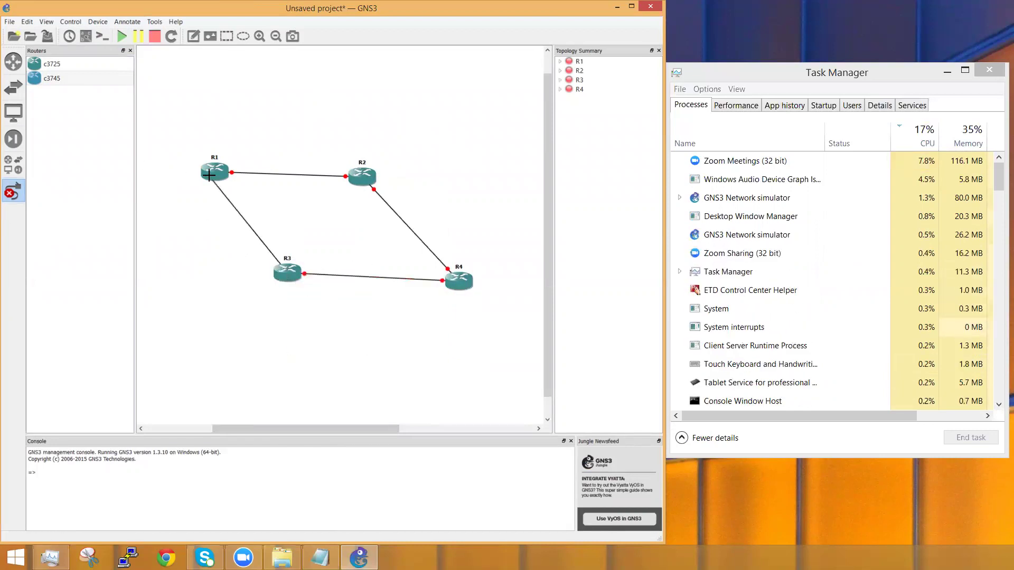
pyautogui.click(209, 174)
pyautogui.click(242, 189)
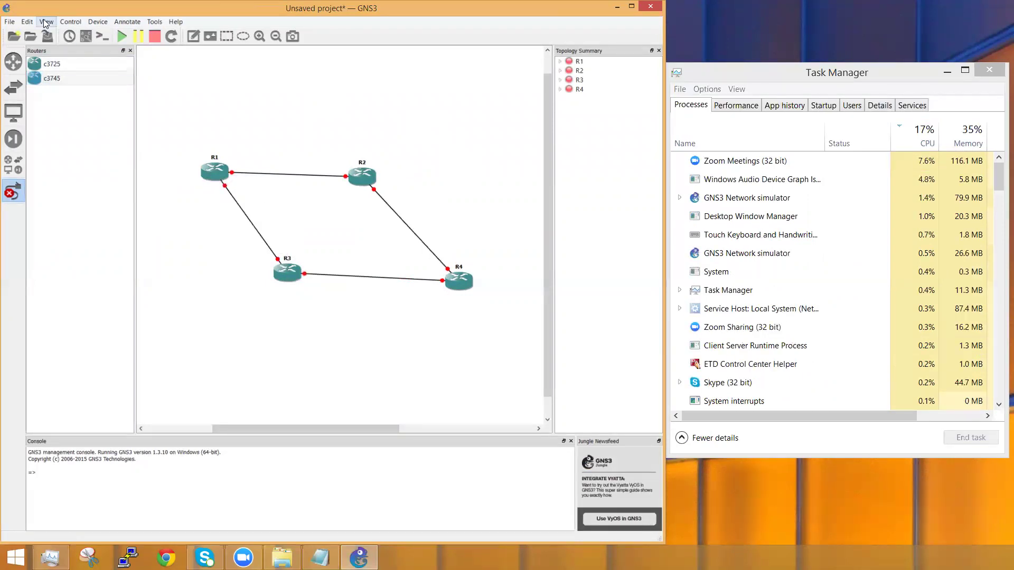
pyautogui.rightClick(218, 78)
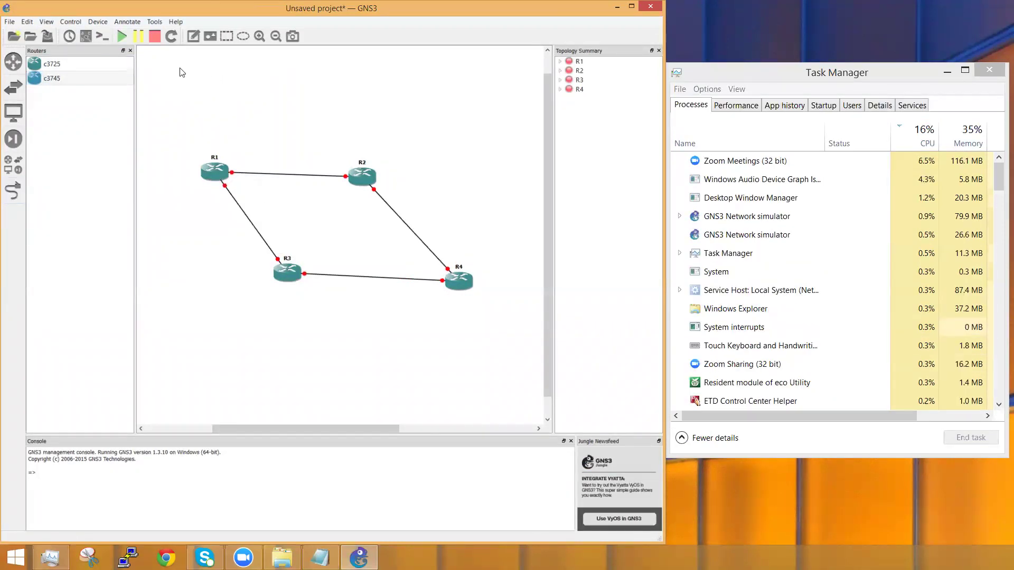
pyautogui.click(12, 25)
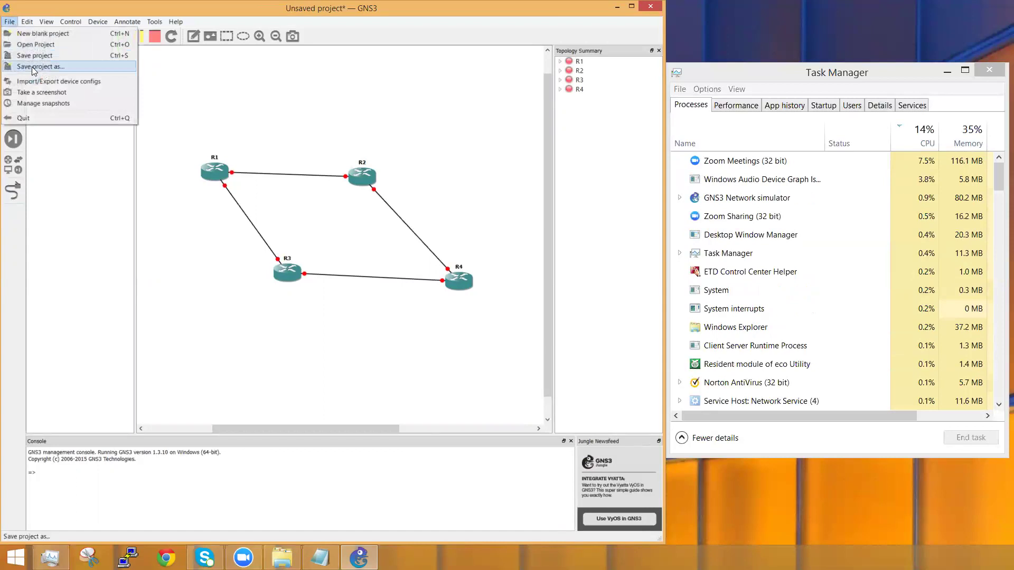
# Step: Save the four-router ring as project 'test' on the Desktop, producing test.gns3
pyautogui.click(32, 67)
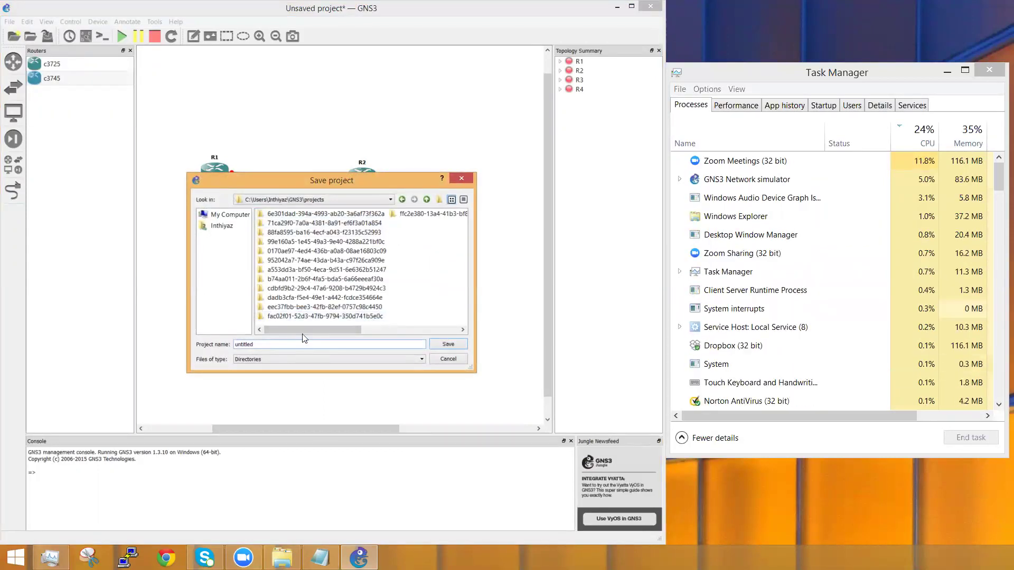
pyautogui.press('BackSpace')
pyautogui.press('BackSpace')
pyautogui.press('BackSpace')
pyautogui.press('BackSpace')
pyautogui.press('BackSpace')
pyautogui.press('BackSpace')
pyautogui.press('BackSpace')
pyautogui.press('BackSpace')
pyautogui.write('te')
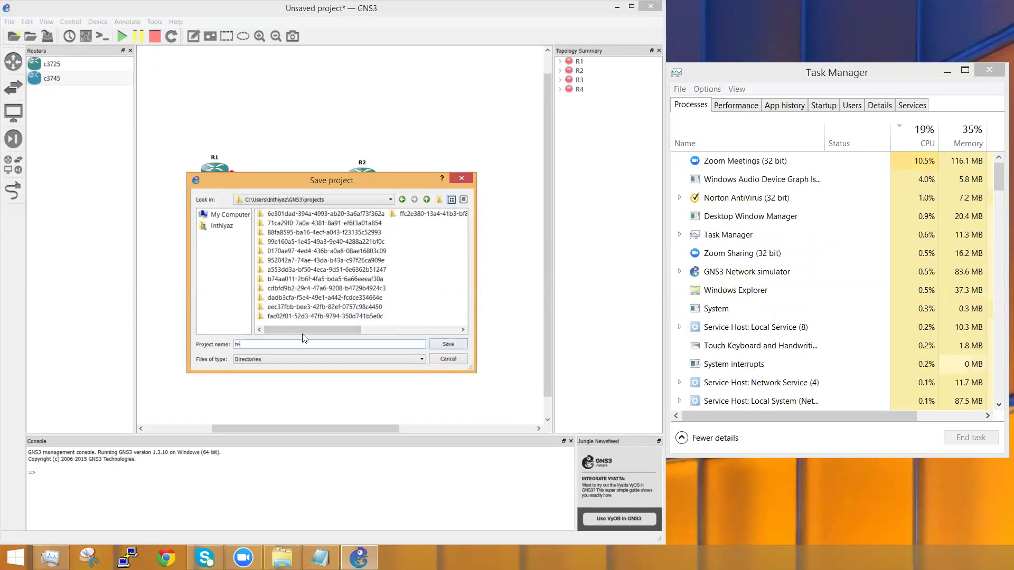
pyautogui.write('st')
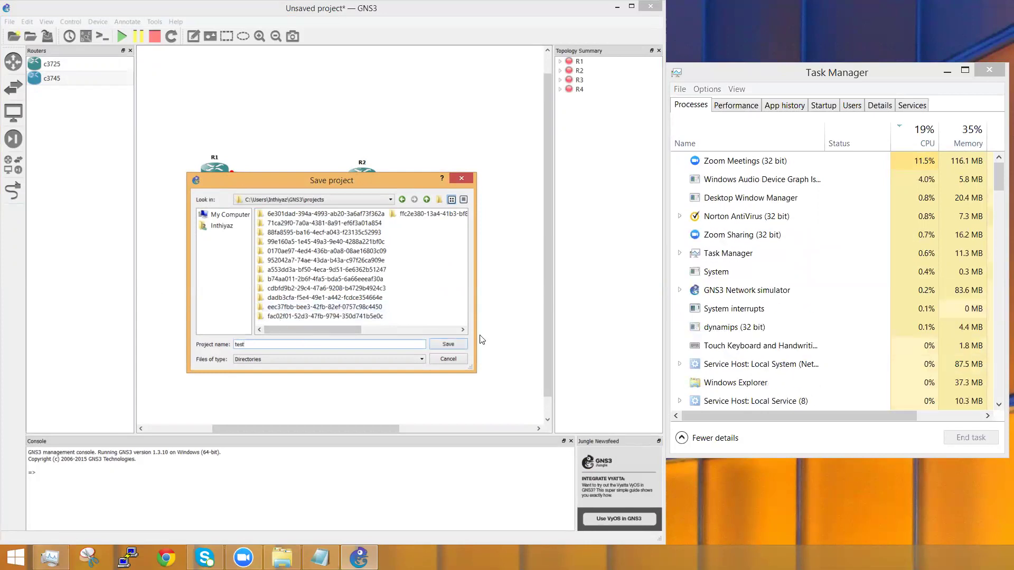
pyautogui.click(224, 223)
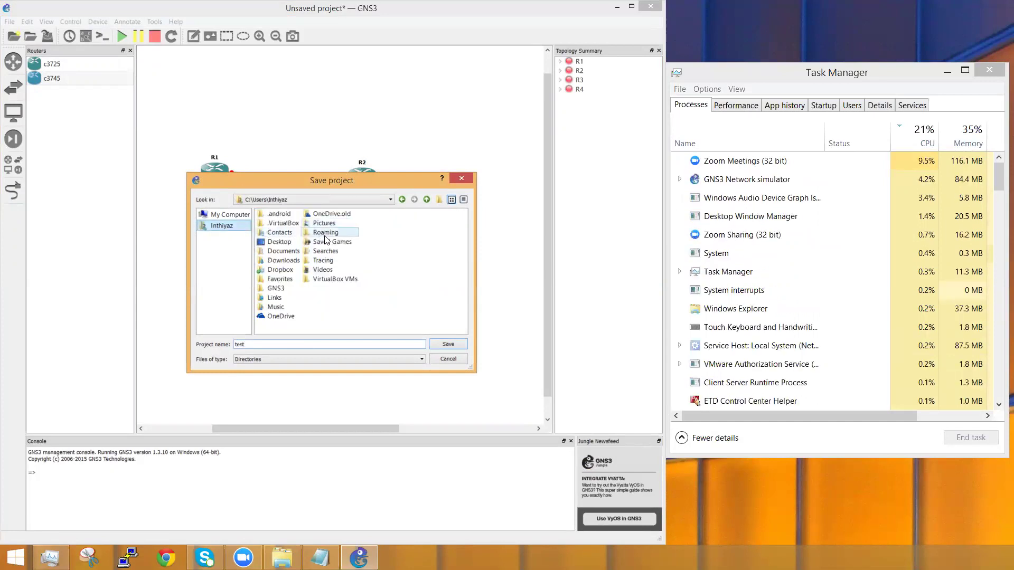
pyautogui.doubleClick(279, 241)
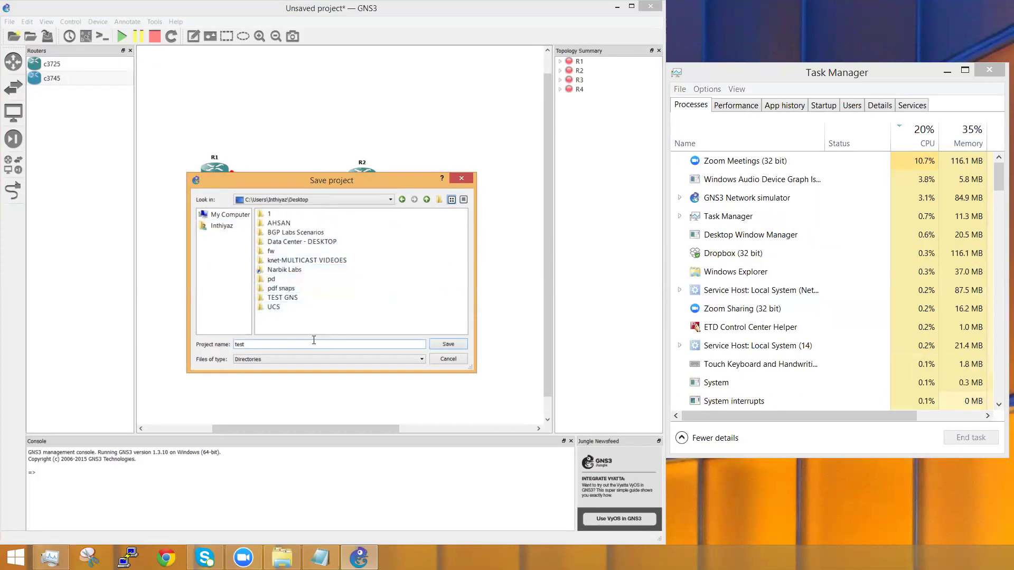
pyautogui.click(448, 344)
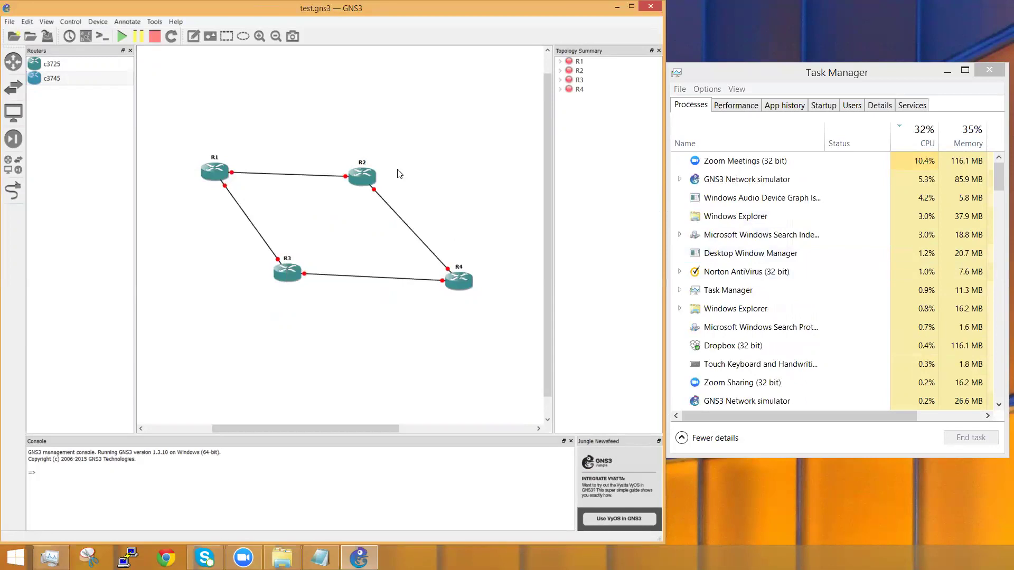
# Step: Open the Desktop test folder maximised, look inside project-files > dynamips, and return to it
pyautogui.click(617, 6)
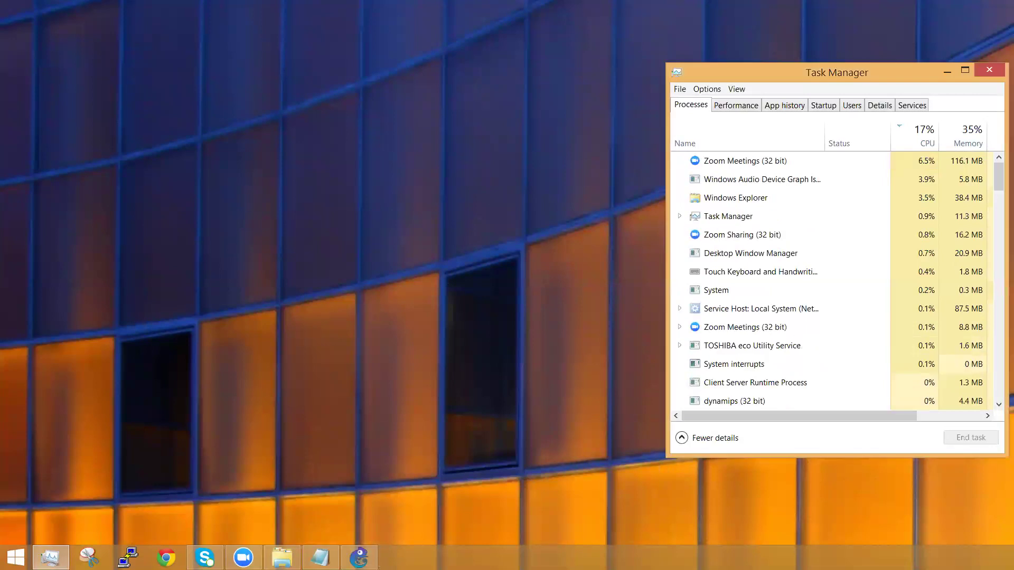
pyautogui.moveTo(1013, 435); pyautogui.dragTo(224, 228)
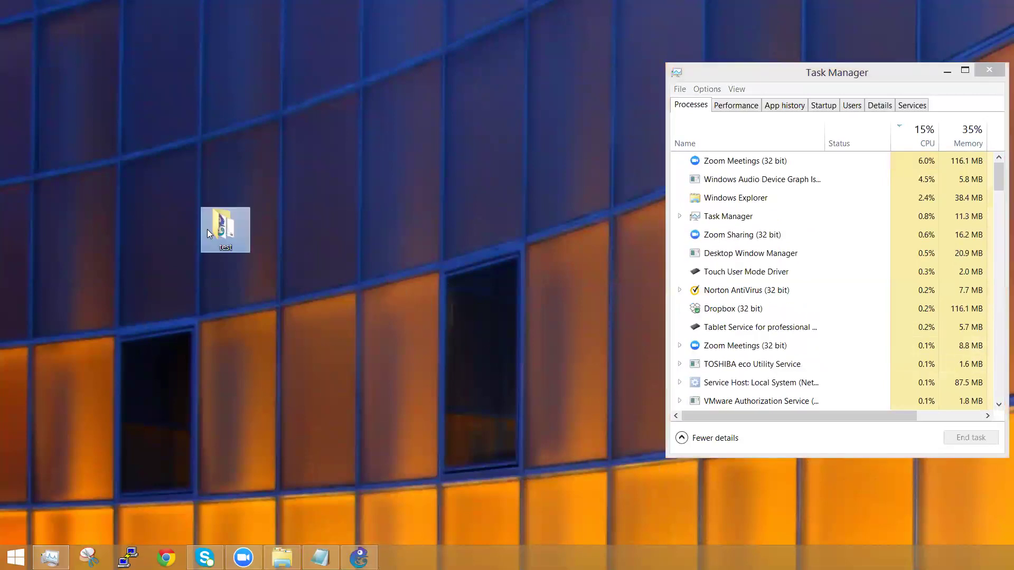
pyautogui.doubleClick(224, 226)
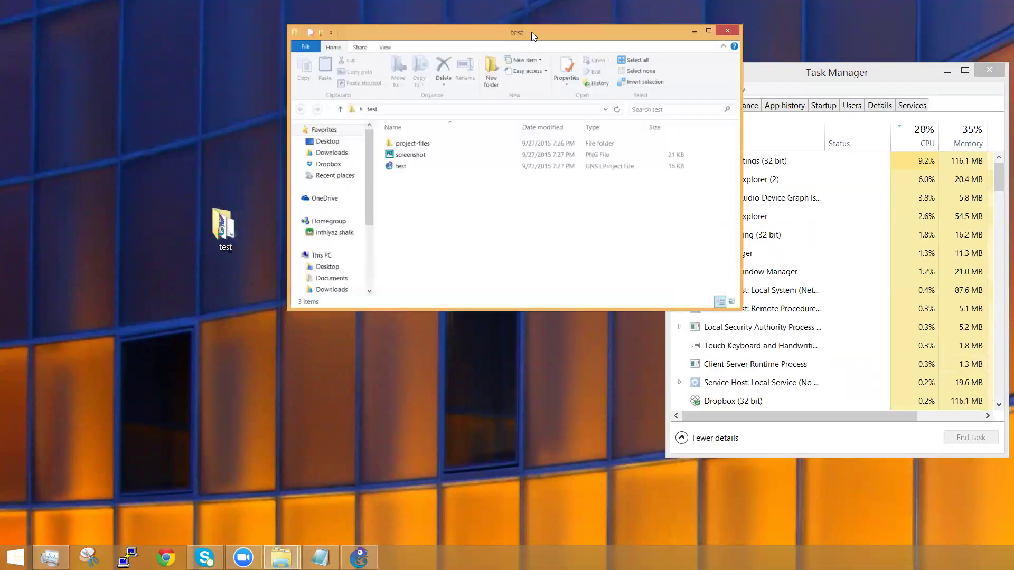
pyautogui.doubleClick(531, 32)
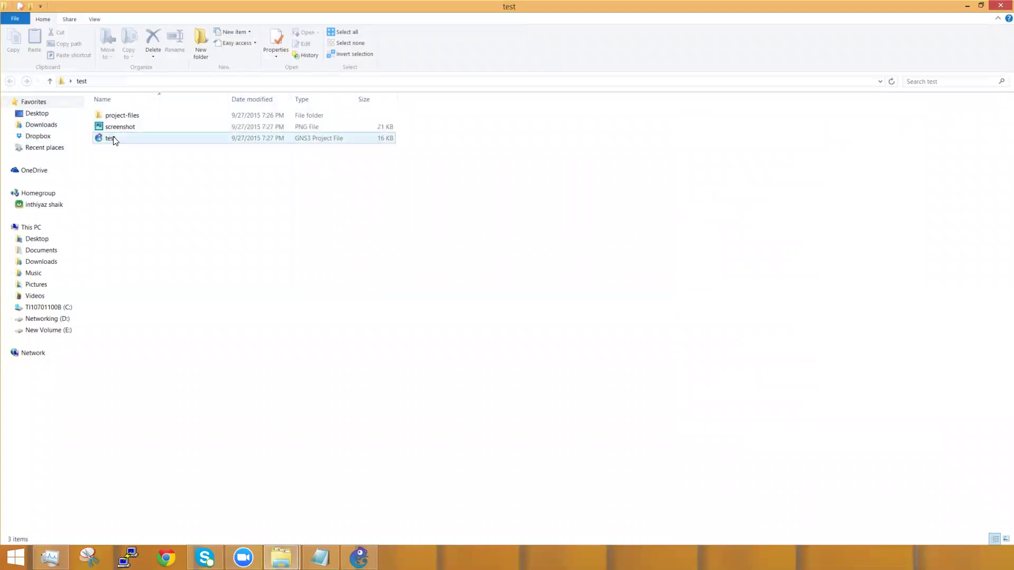
pyautogui.click(137, 117)
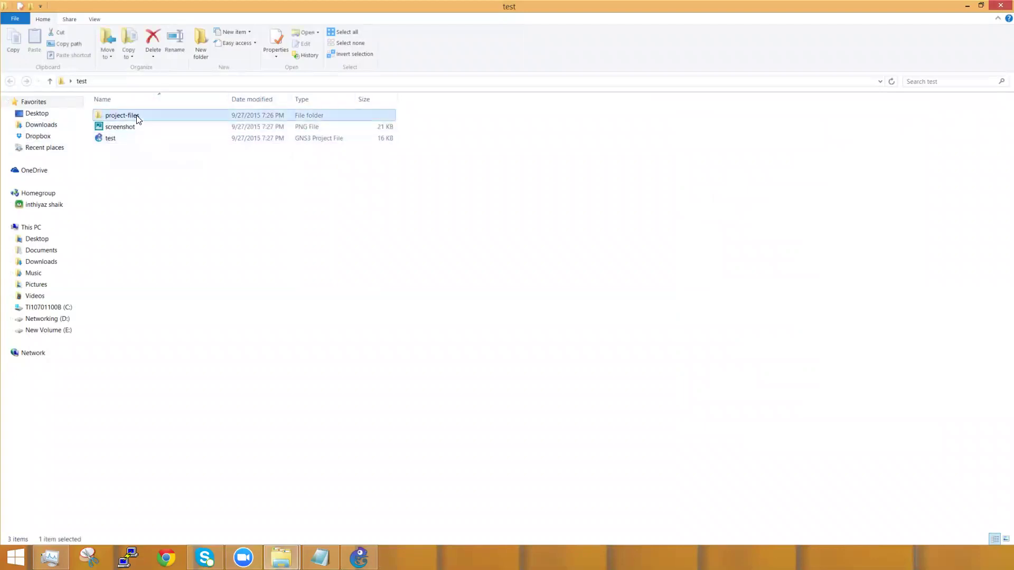
pyautogui.doubleClick(137, 115)
pyautogui.doubleClick(127, 115)
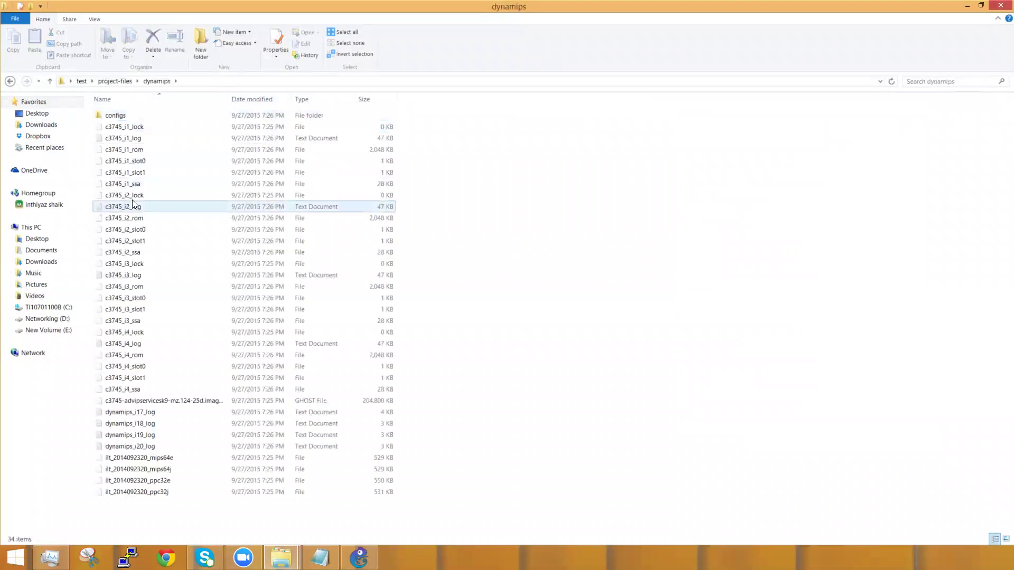
pyautogui.click(10, 82)
pyautogui.click(10, 81)
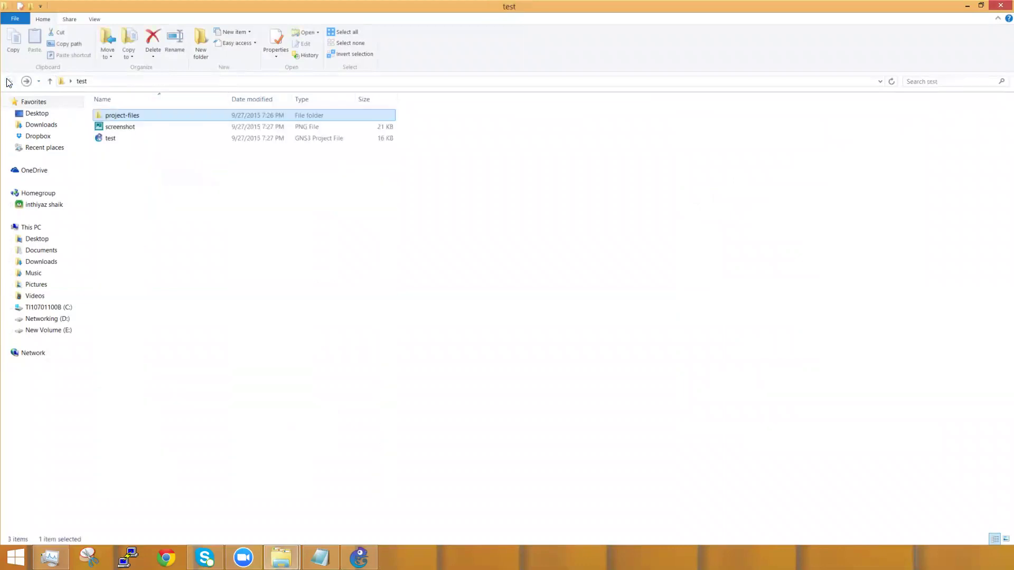
pyautogui.doubleClick(130, 128)
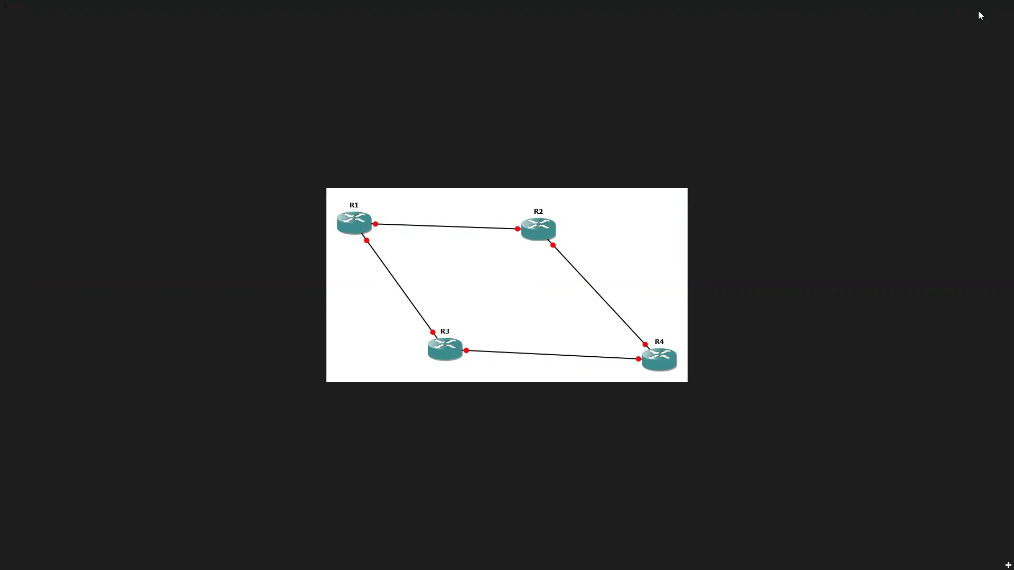
pyautogui.click(1001, 6)
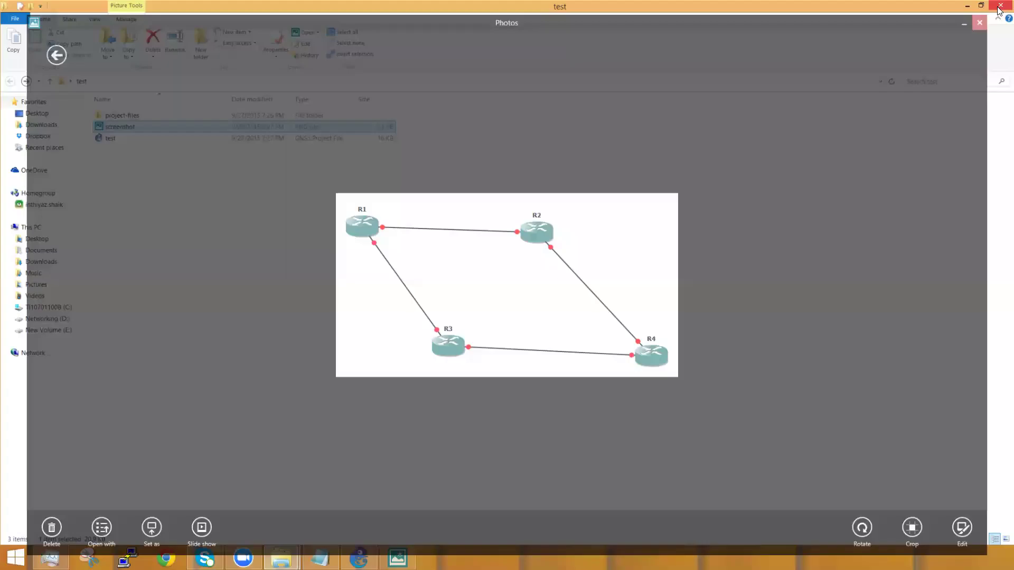
# Step: Add the note 'Hi guys this is my tutorial' inside the router square and save the project
pyautogui.click(968, 6)
pyautogui.click(361, 558)
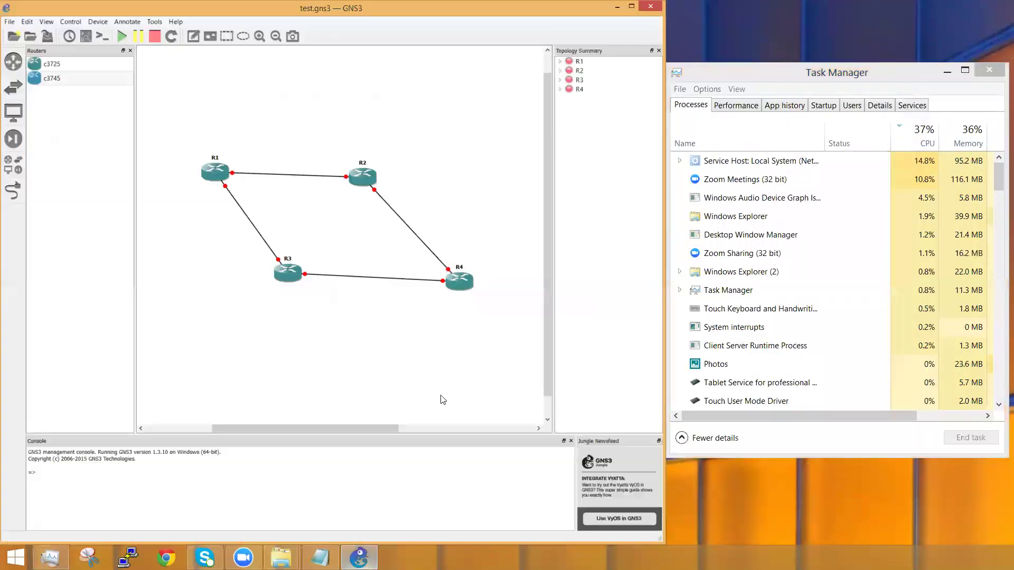
pyautogui.click(193, 36)
pyautogui.click(290, 219)
pyautogui.write('H')
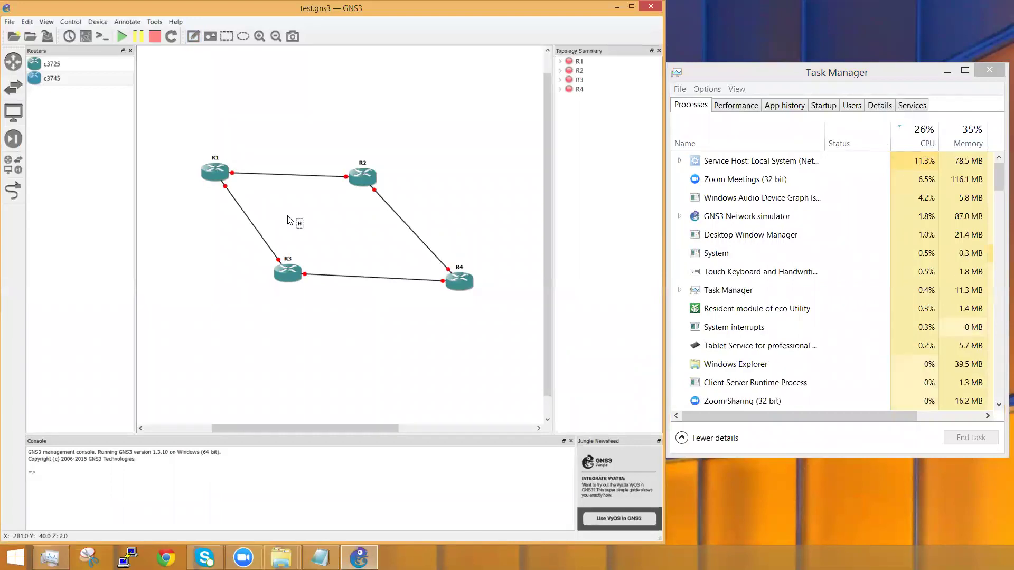
pyautogui.write('i gy')
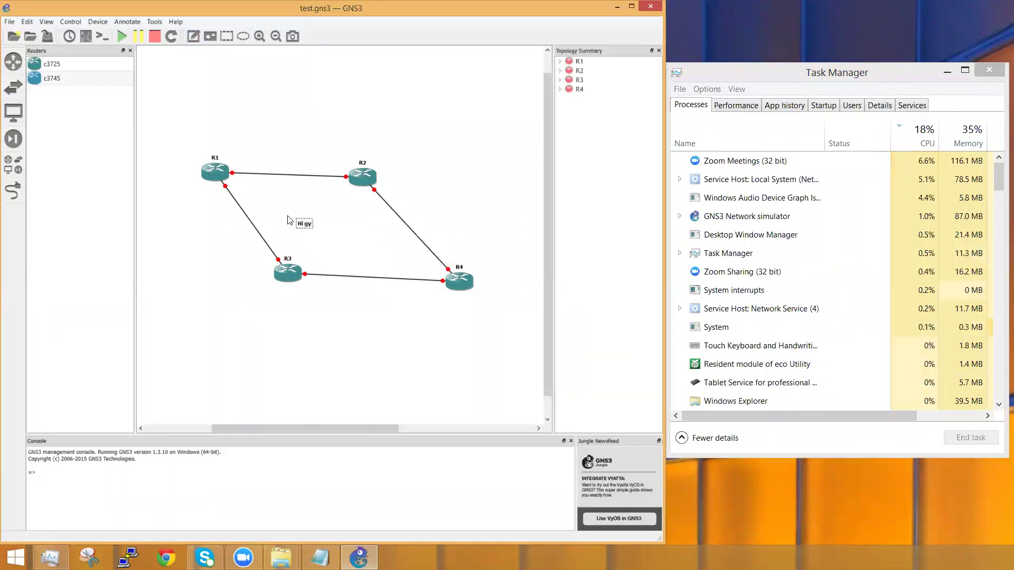
pyautogui.press('BackSpace')
pyautogui.write('u')
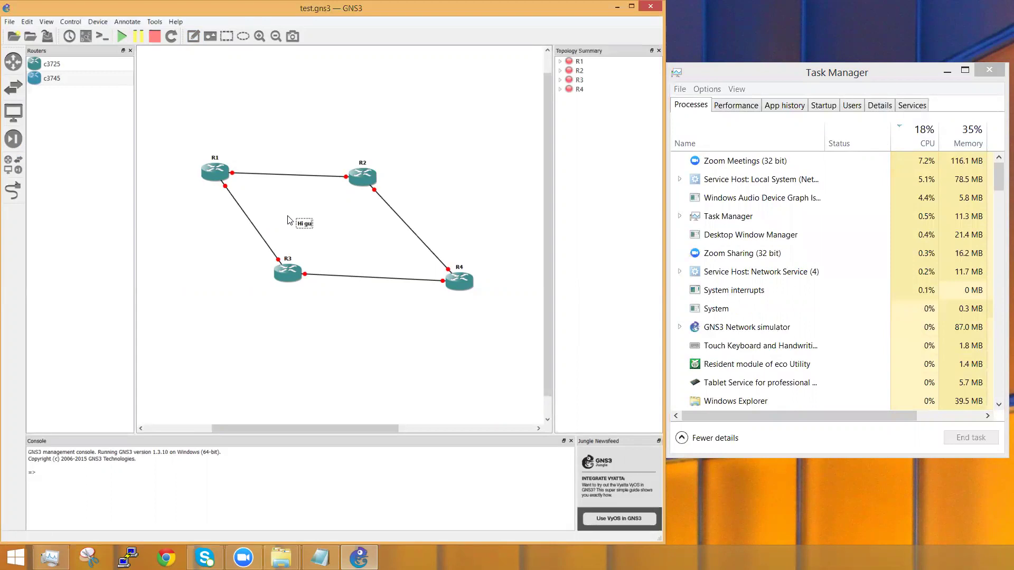
pyautogui.write('syys this is my t')
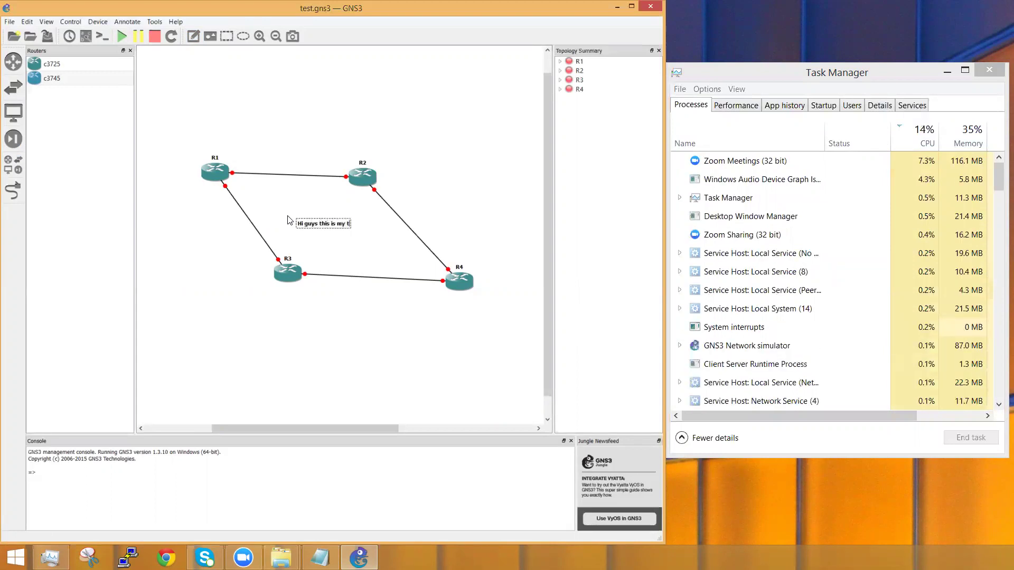
pyautogui.write('utoria')
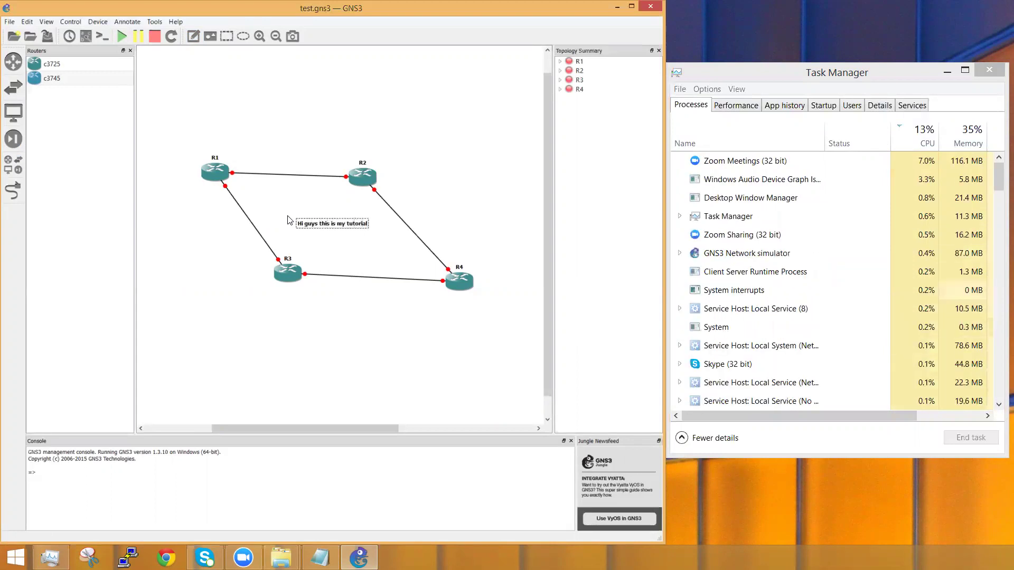
pyautogui.write('l')
pyautogui.click(290, 220)
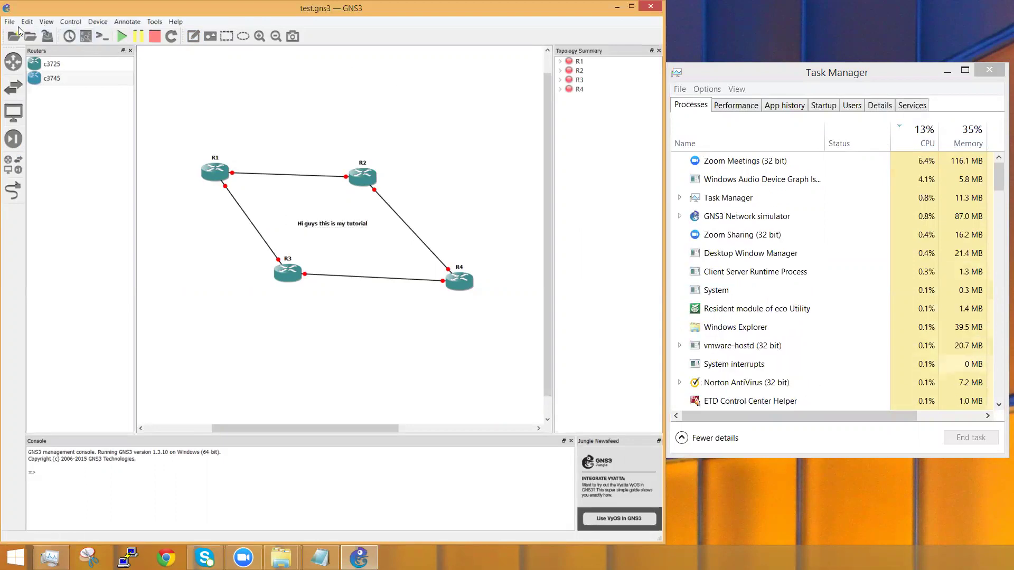
pyautogui.click(48, 36)
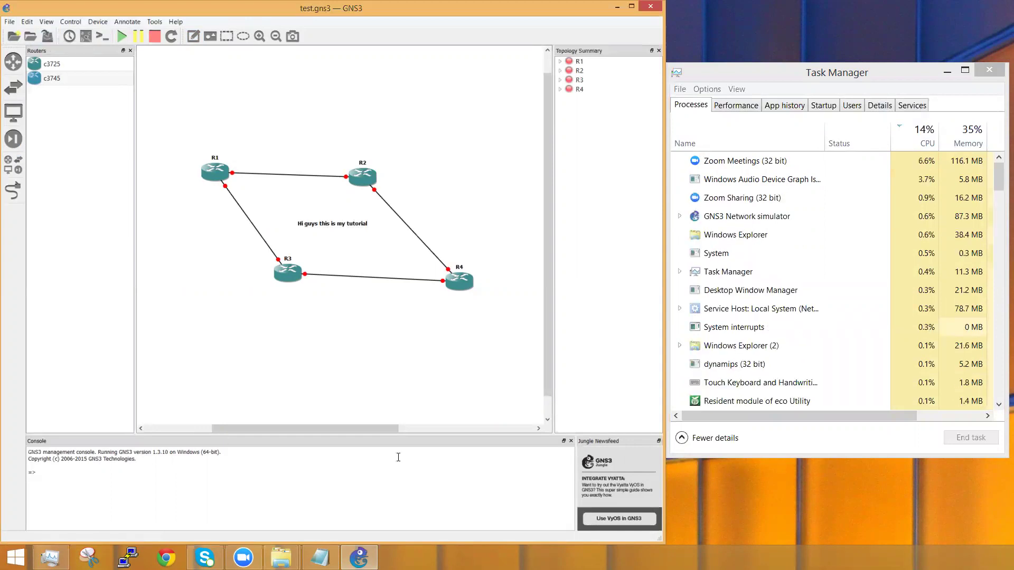
pyautogui.click(282, 558)
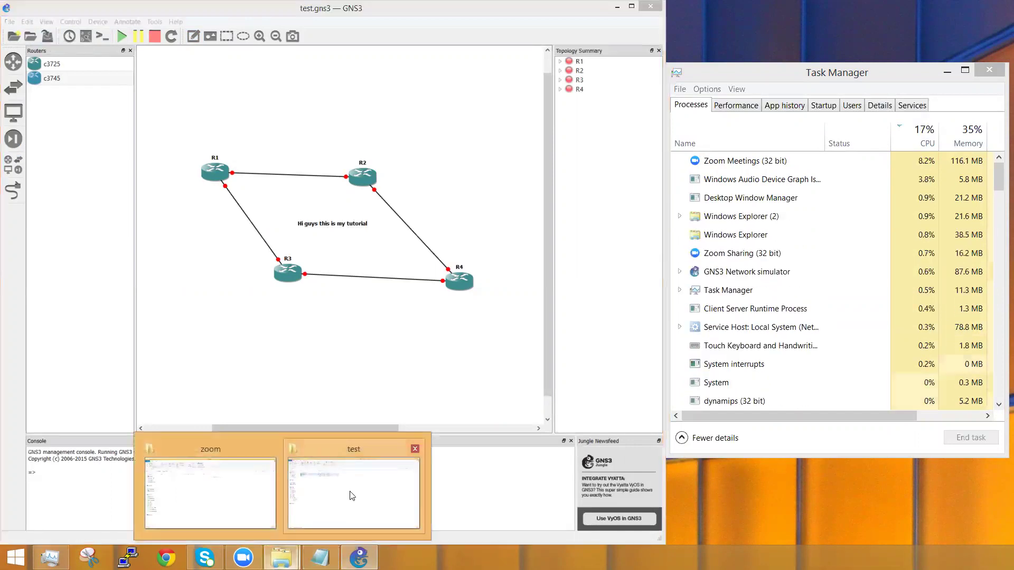
pyautogui.click(353, 496)
pyautogui.doubleClick(126, 133)
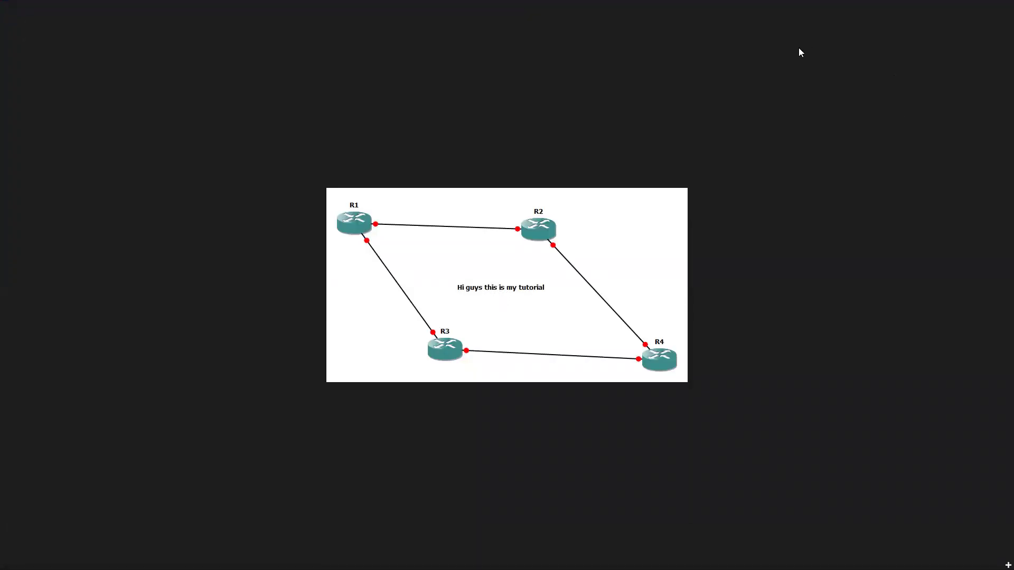
pyautogui.click(1006, 8)
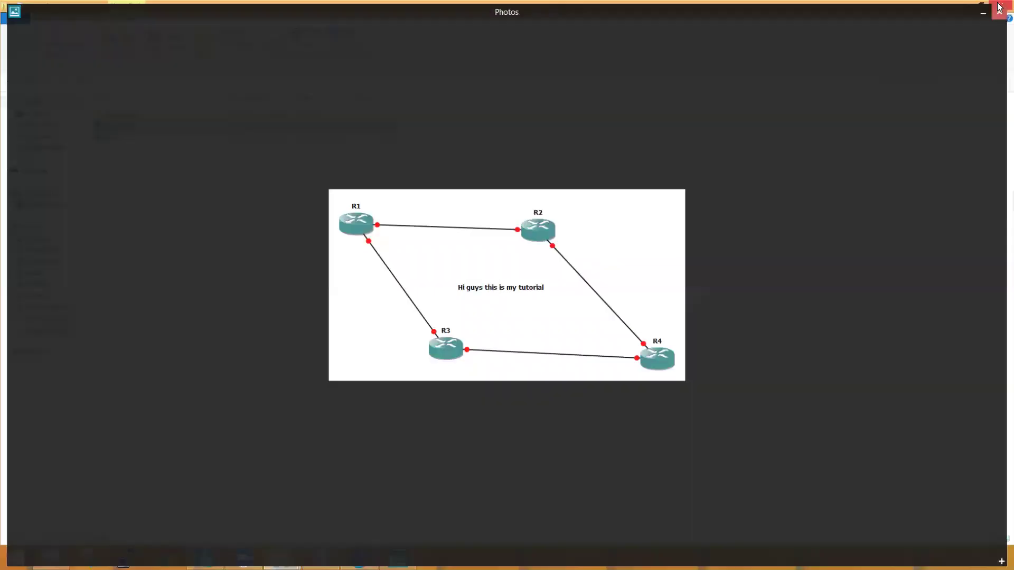
# Step: Return to GNS3 and start all four routers so every link turns green
pyautogui.click(969, 5)
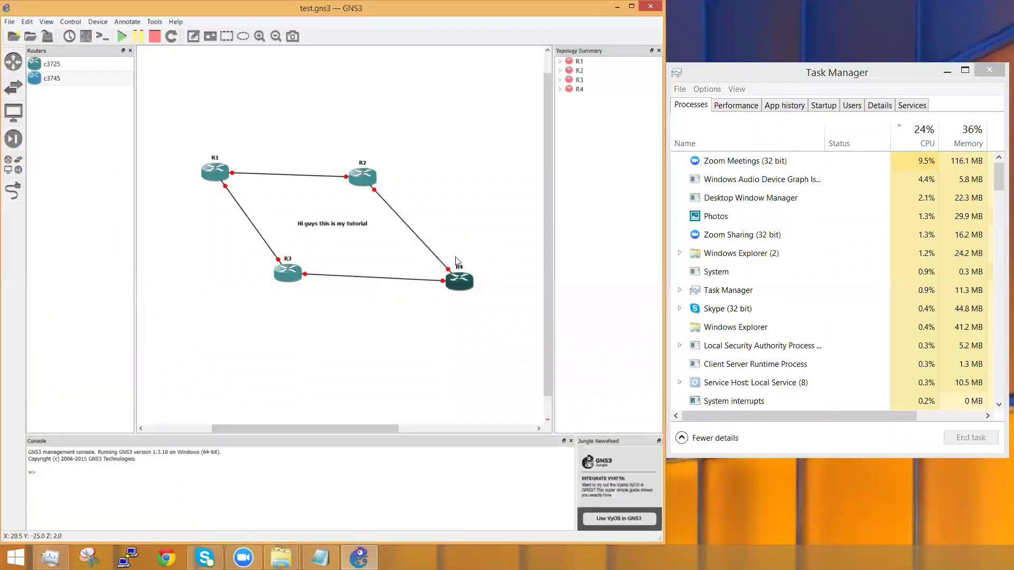
pyautogui.click(122, 37)
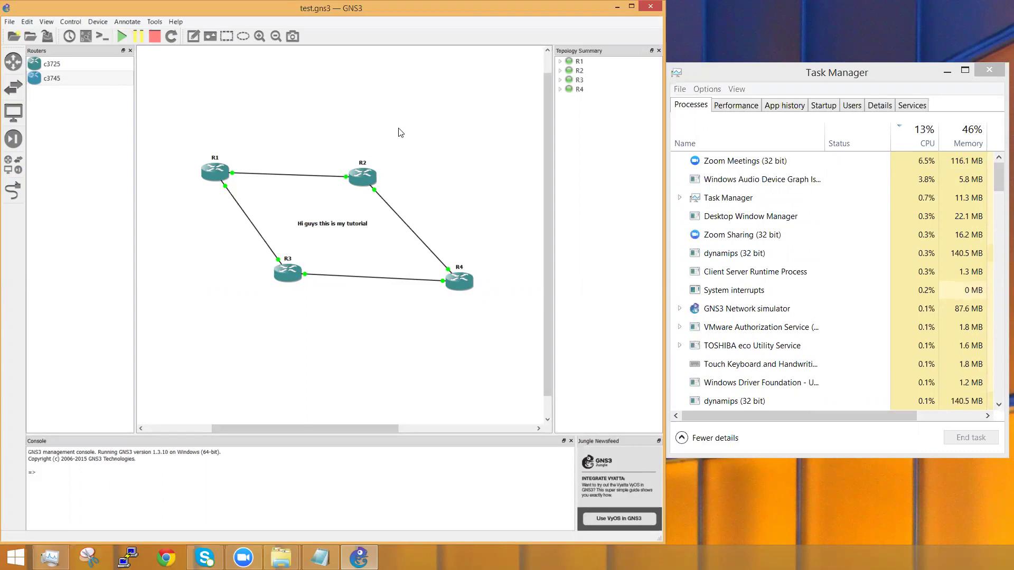
pyautogui.moveTo(484, 330); pyautogui.dragTo(155, 119)
pyautogui.click(276, 101)
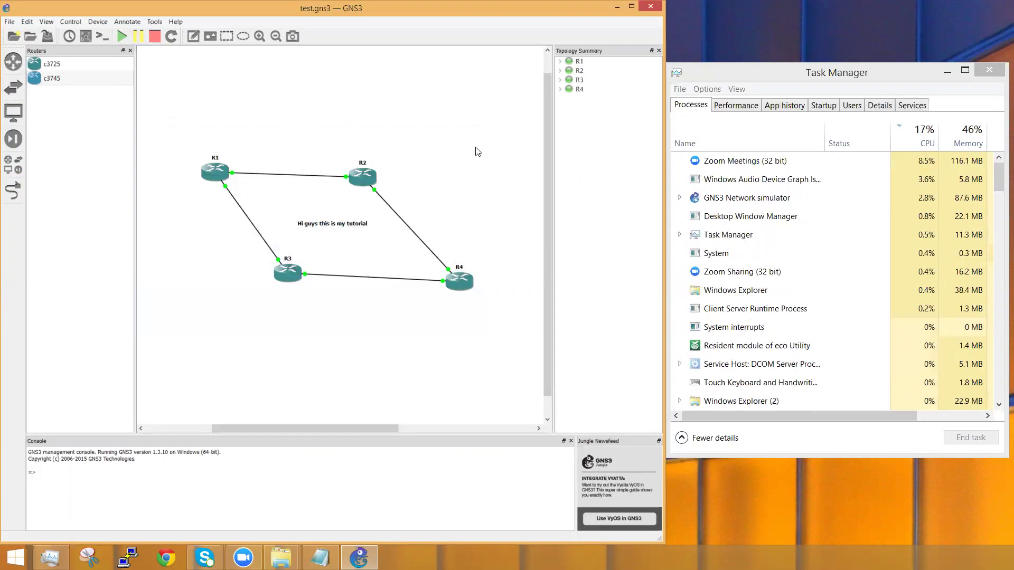
pyautogui.moveTo(506, 344); pyautogui.dragTo(299, 253)
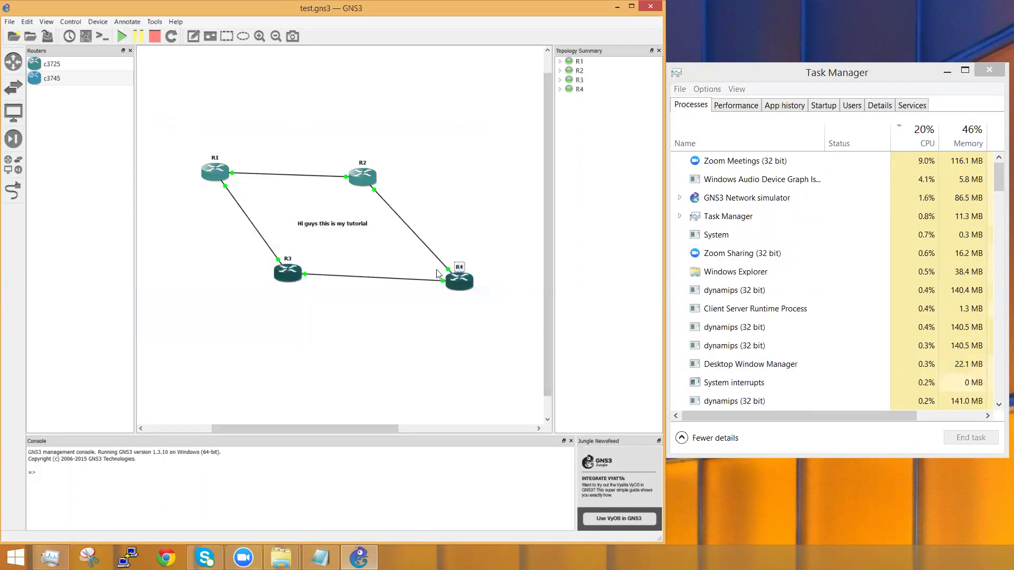
pyautogui.click(497, 324)
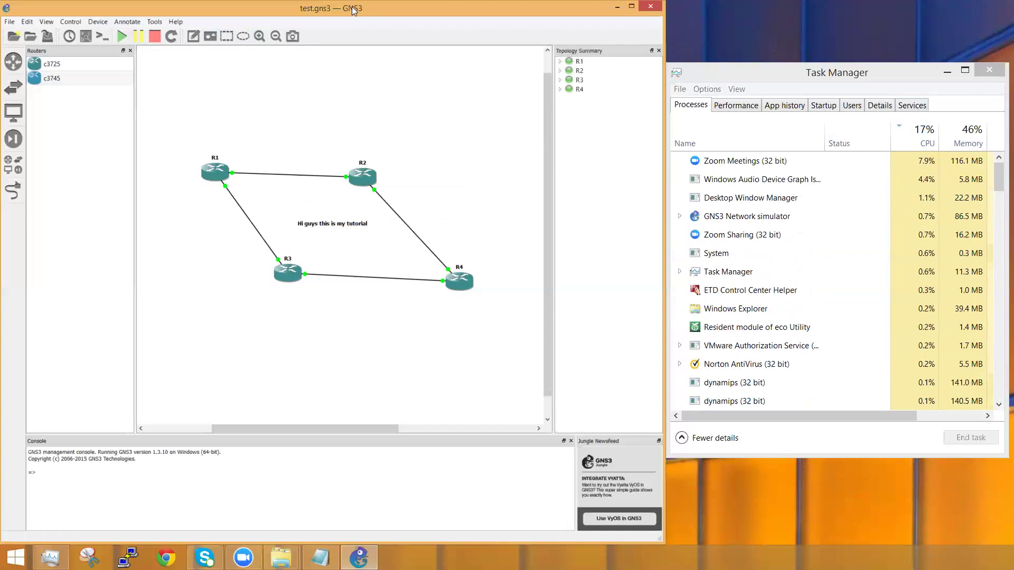
# Step: Open PuTTY consoles to R1 and R2, reopening R1's after closing it once
pyautogui.doubleClick(218, 175)
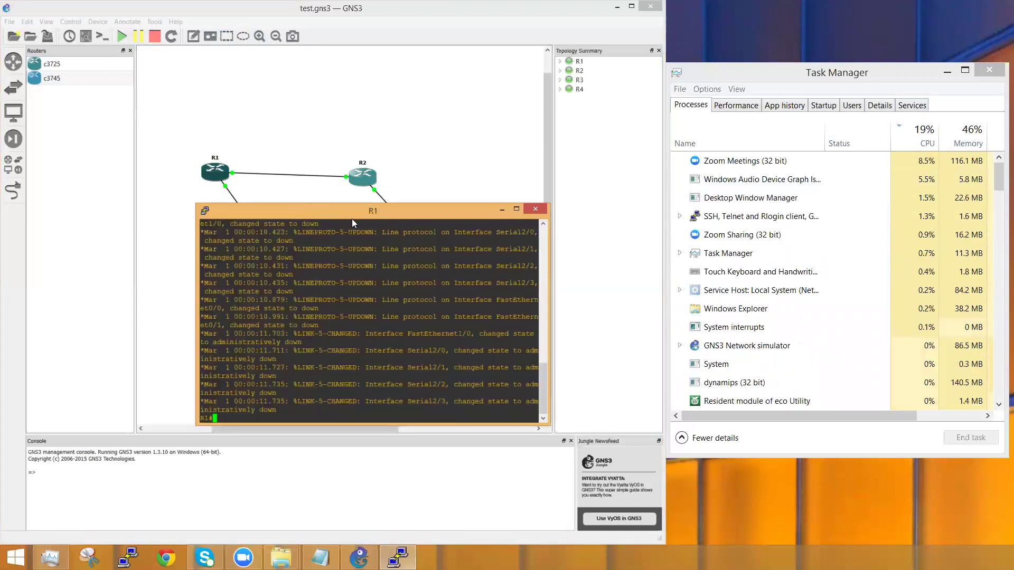
pyautogui.moveTo(346, 237); pyautogui.dragTo(405, 217)
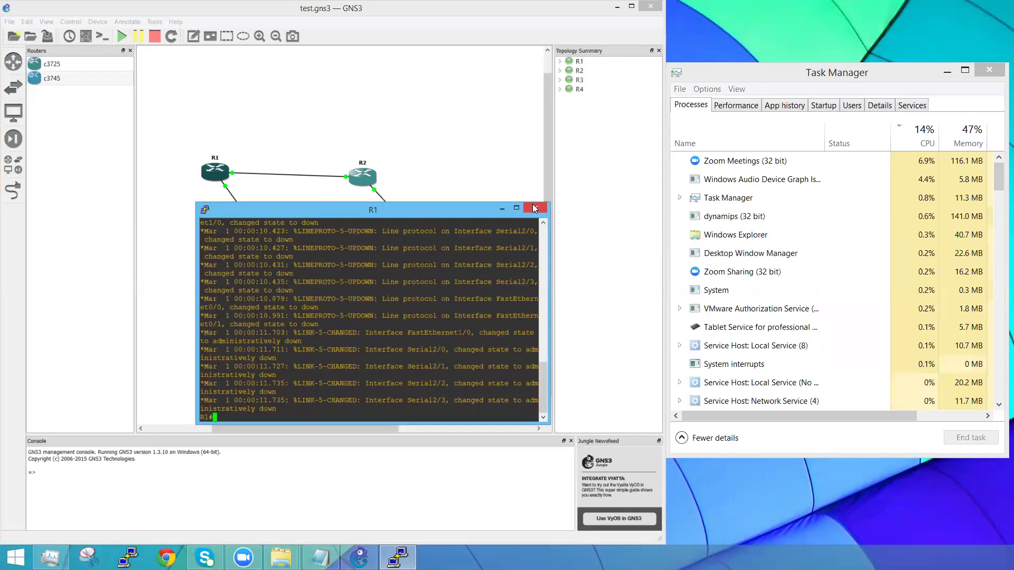
pyautogui.click(533, 205)
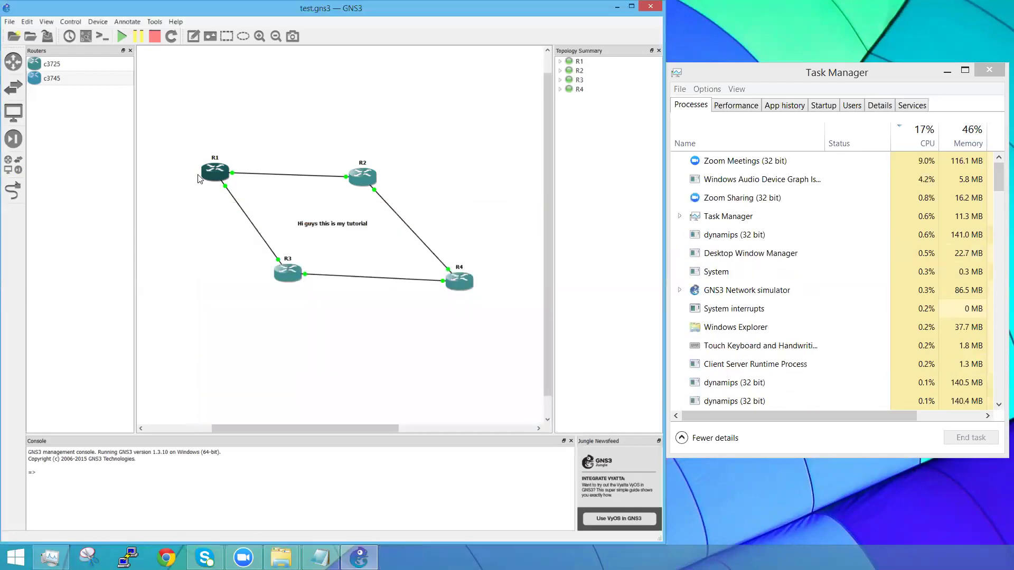
pyautogui.doubleClick(218, 176)
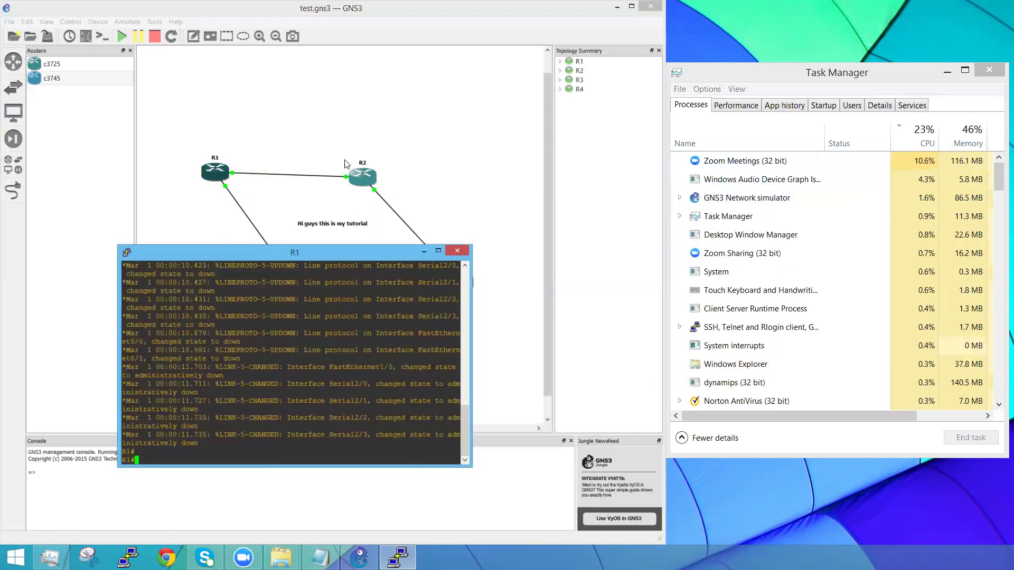
pyautogui.doubleClick(362, 178)
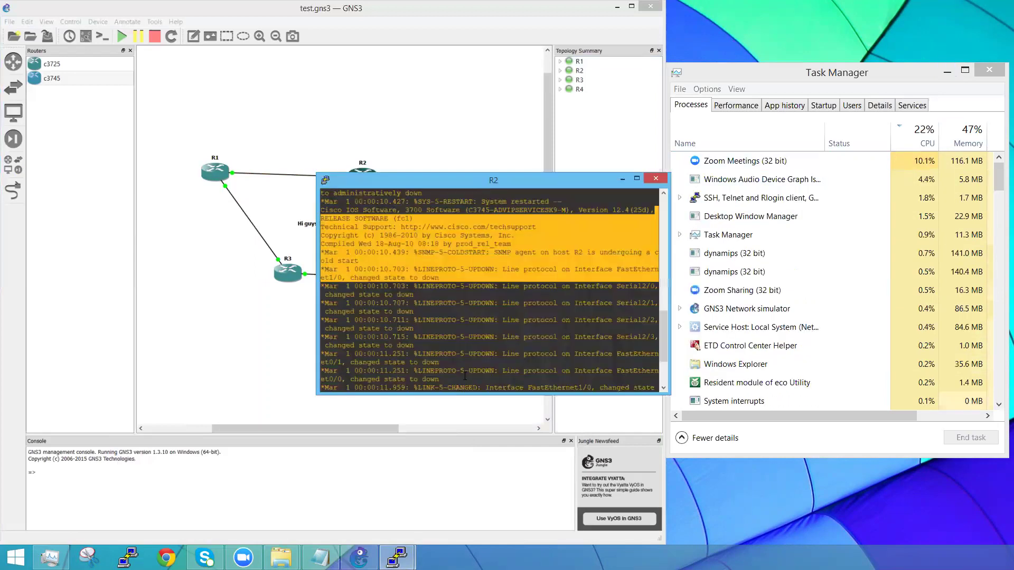
# Step: Place the R1 and R2 consoles side by side at the top, then minimize both
pyautogui.moveTo(397, 557)
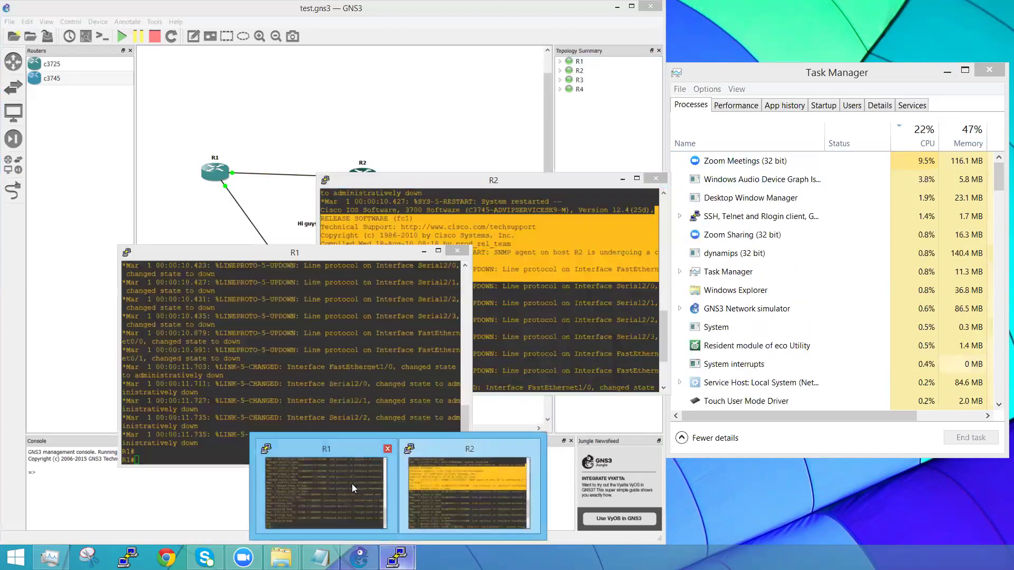
pyautogui.moveTo(429, 485)
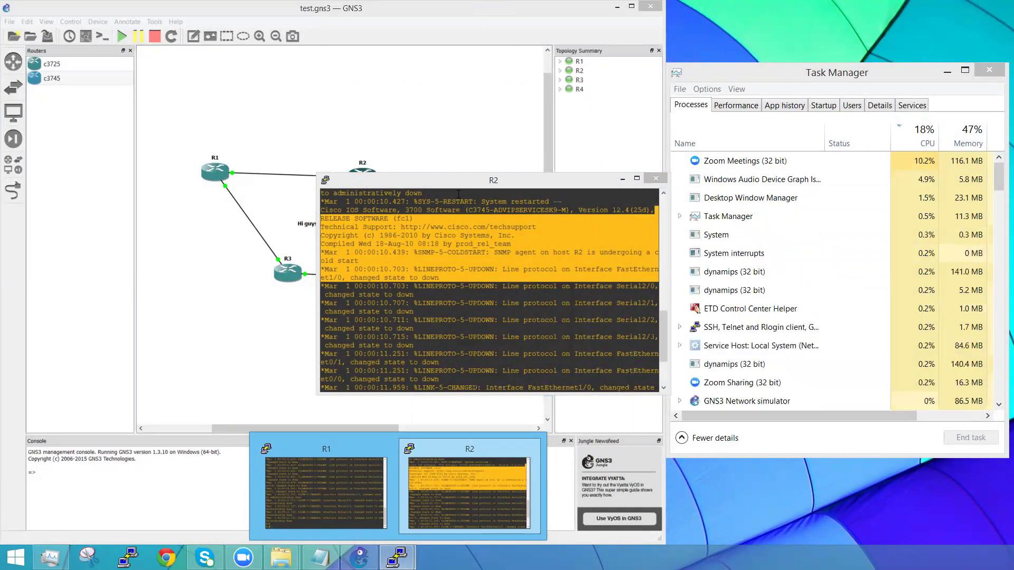
pyautogui.moveTo(457, 179); pyautogui.dragTo(794, 72)
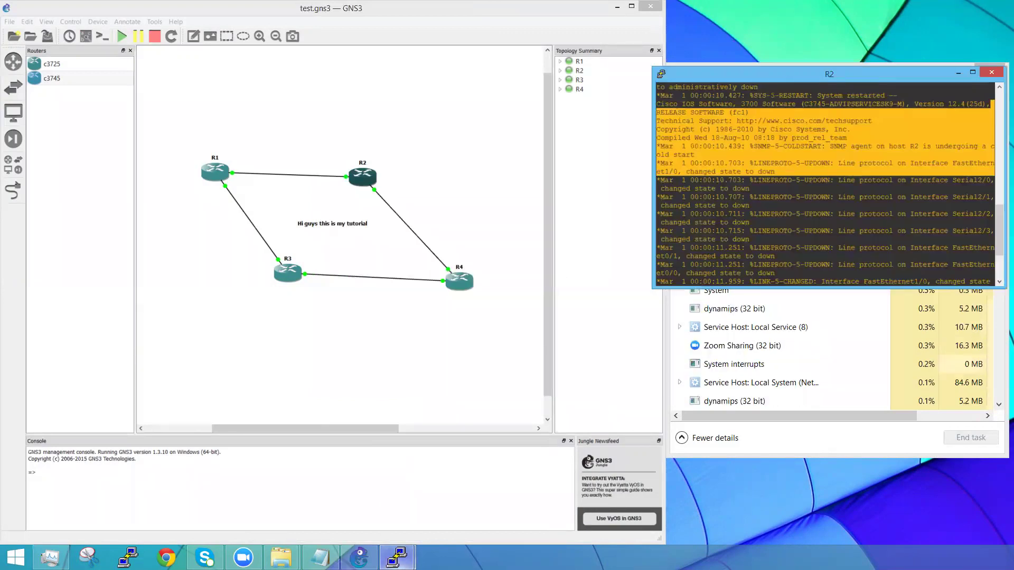
pyautogui.click(349, 446)
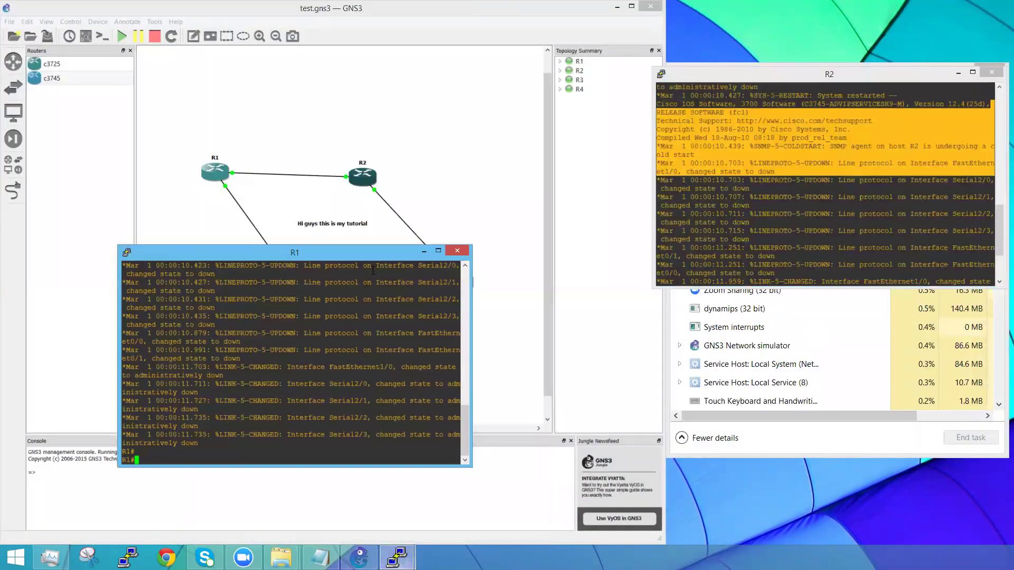
pyautogui.moveTo(374, 250); pyautogui.dragTo(550, 72)
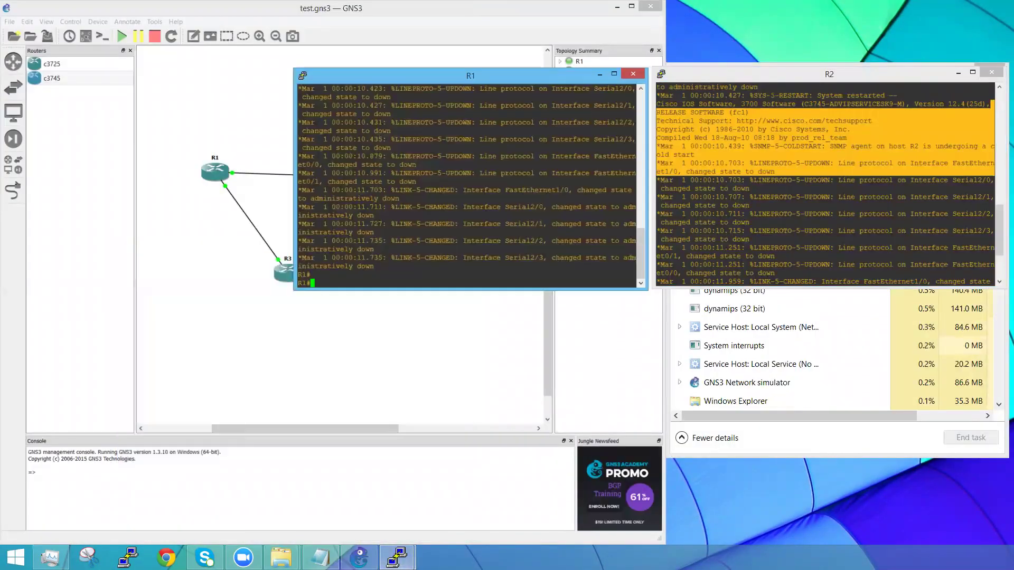
pyautogui.click(600, 74)
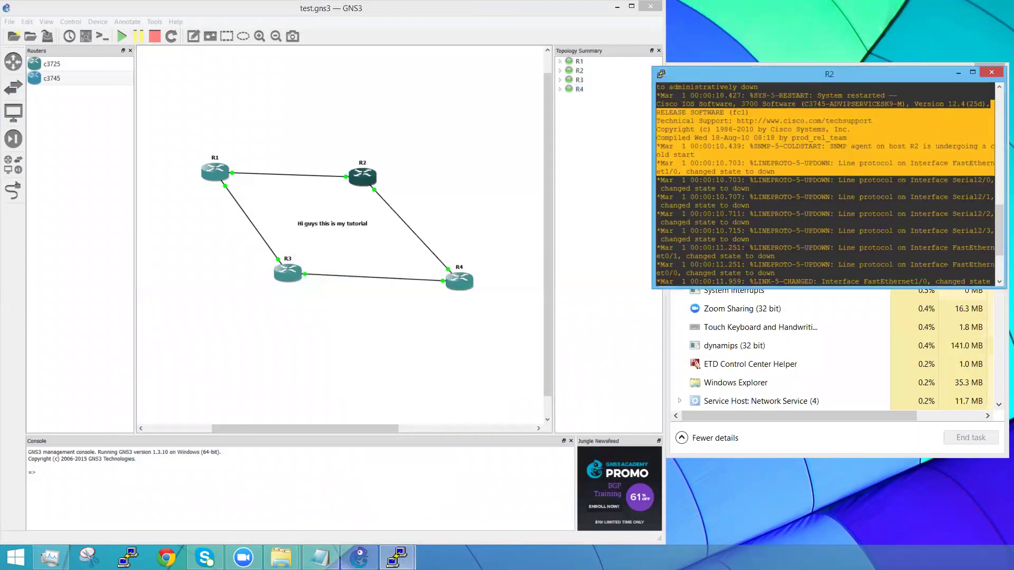
pyautogui.moveTo(397, 557)
pyautogui.click(353, 495)
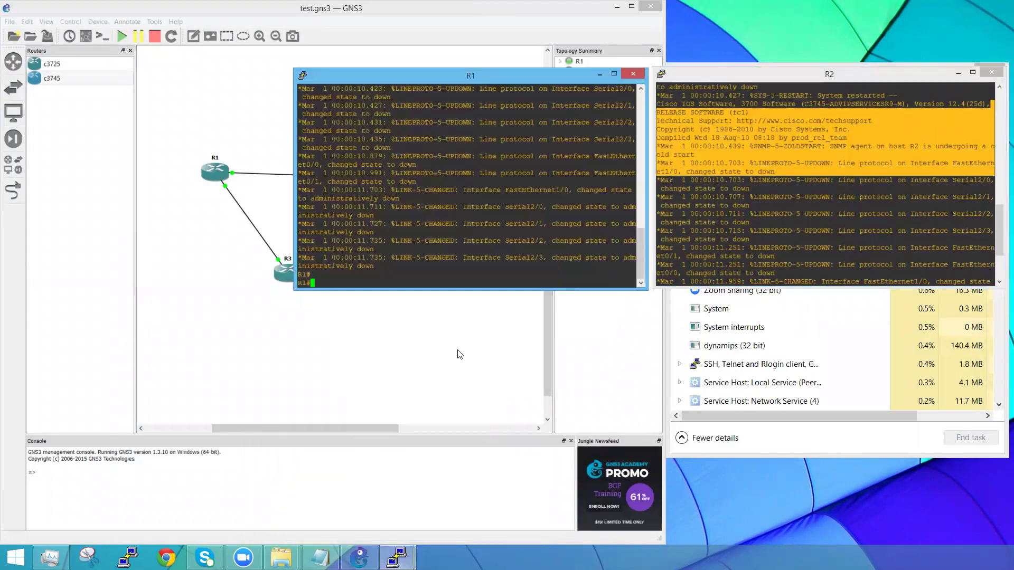
pyautogui.click(600, 74)
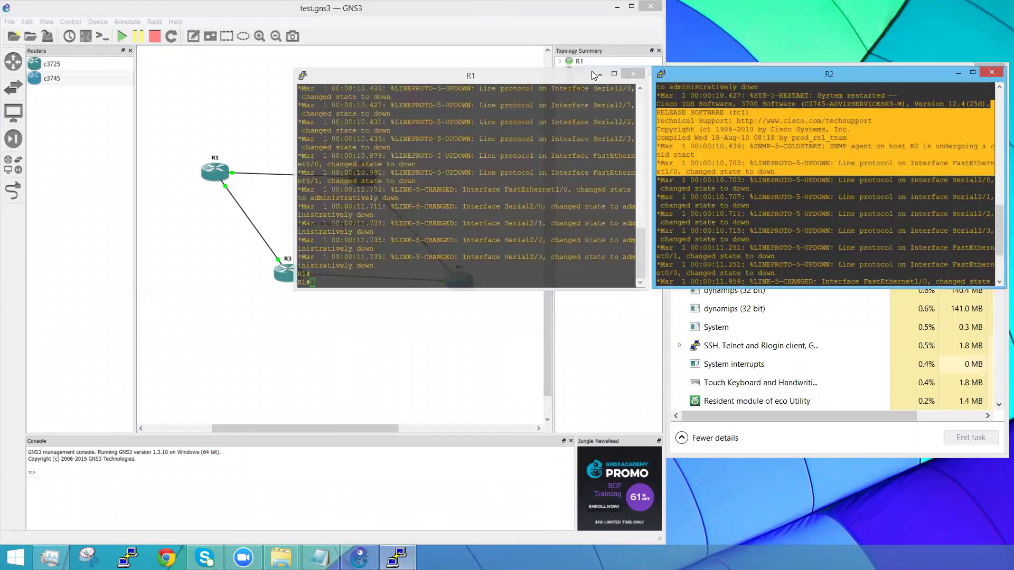
pyautogui.click(959, 72)
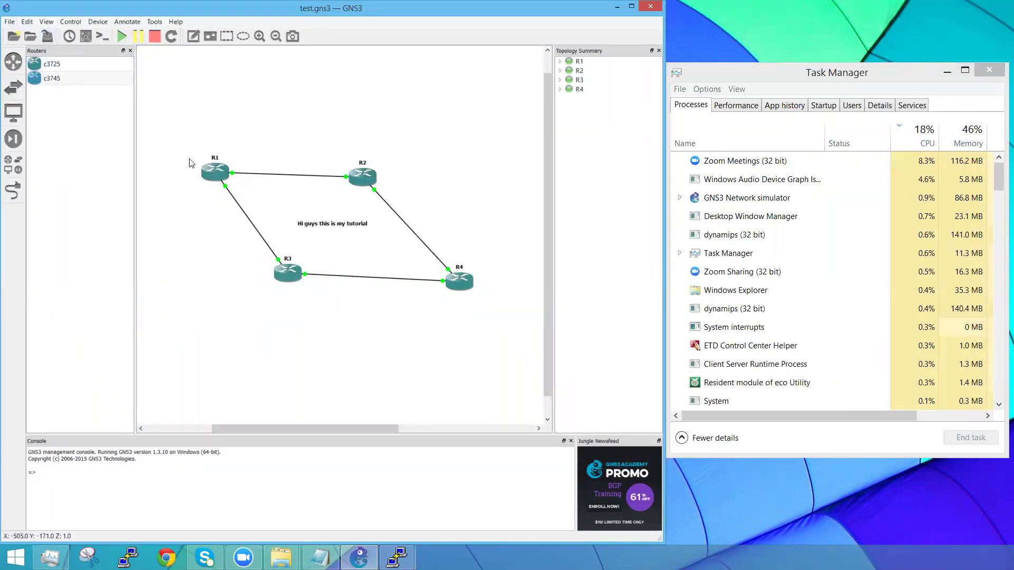
# Step: Review the Console applications preferences, whose Telnet command uses the bundled PuTTY, then close Preferences
pyautogui.click(9, 22)
pyautogui.moveTo(36, 23)
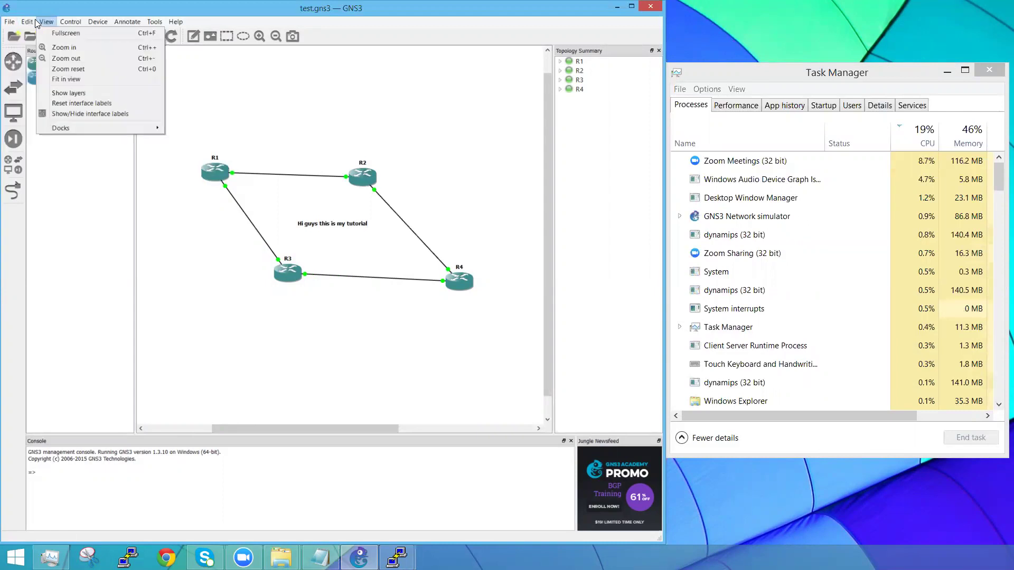
pyautogui.click(42, 64)
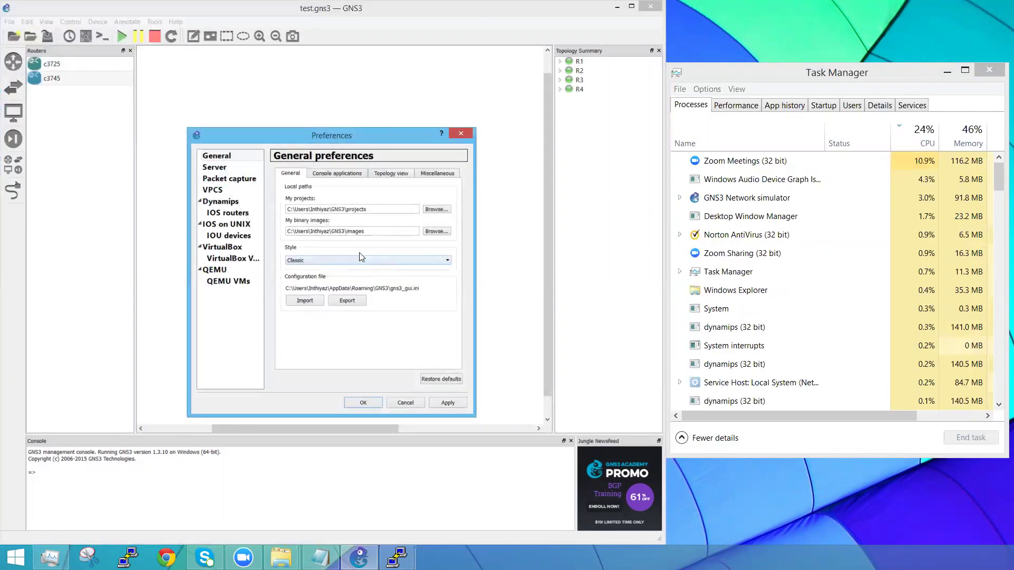
pyautogui.click(334, 169)
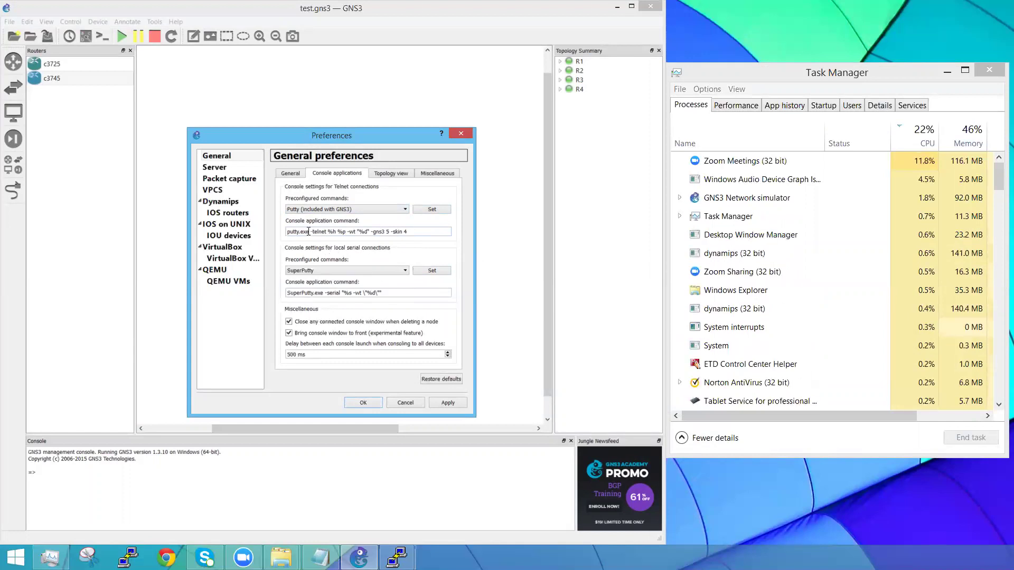
pyautogui.moveTo(309, 232)
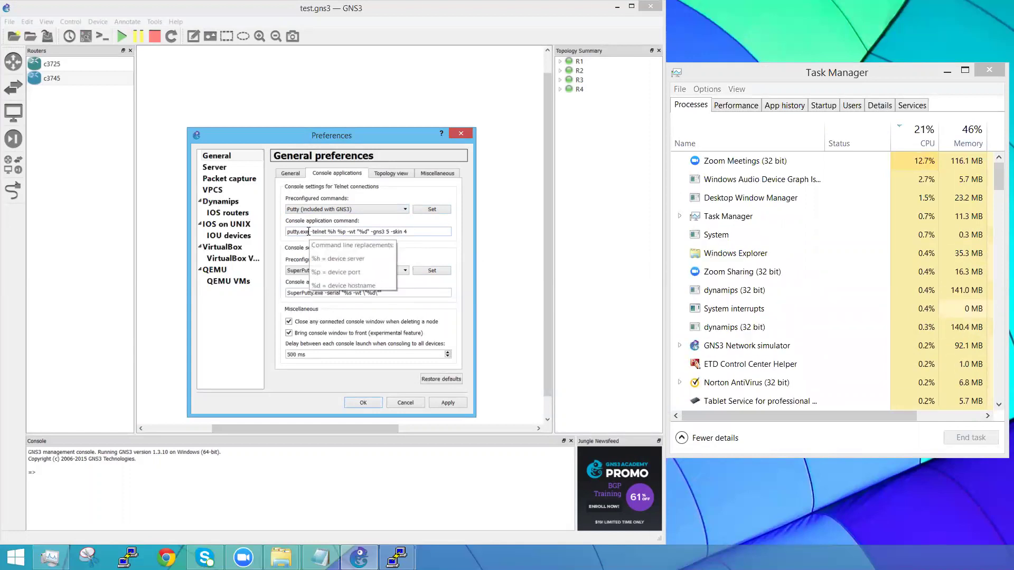
pyautogui.moveTo(309, 231); pyautogui.dragTo(295, 231)
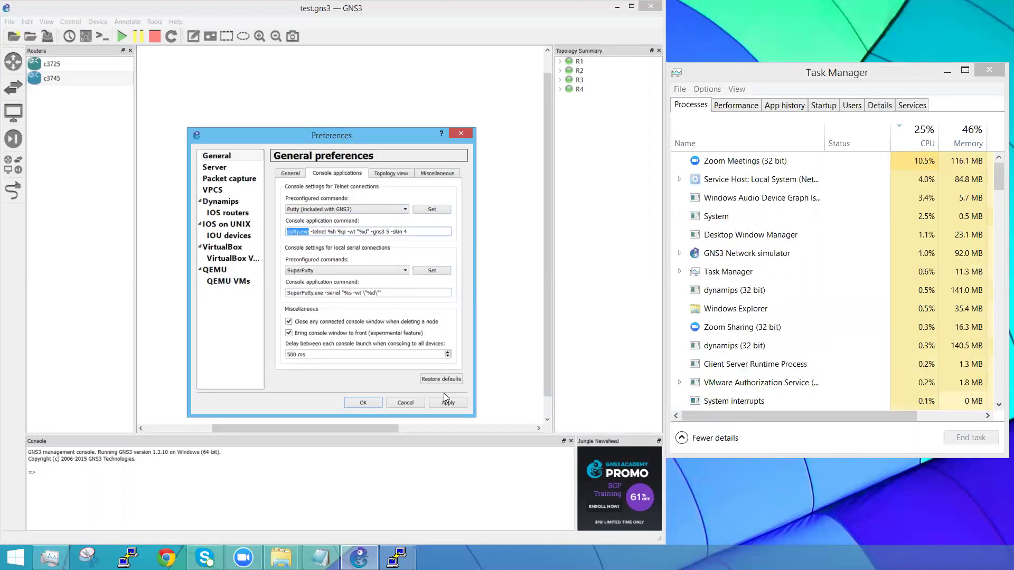
pyautogui.click(407, 401)
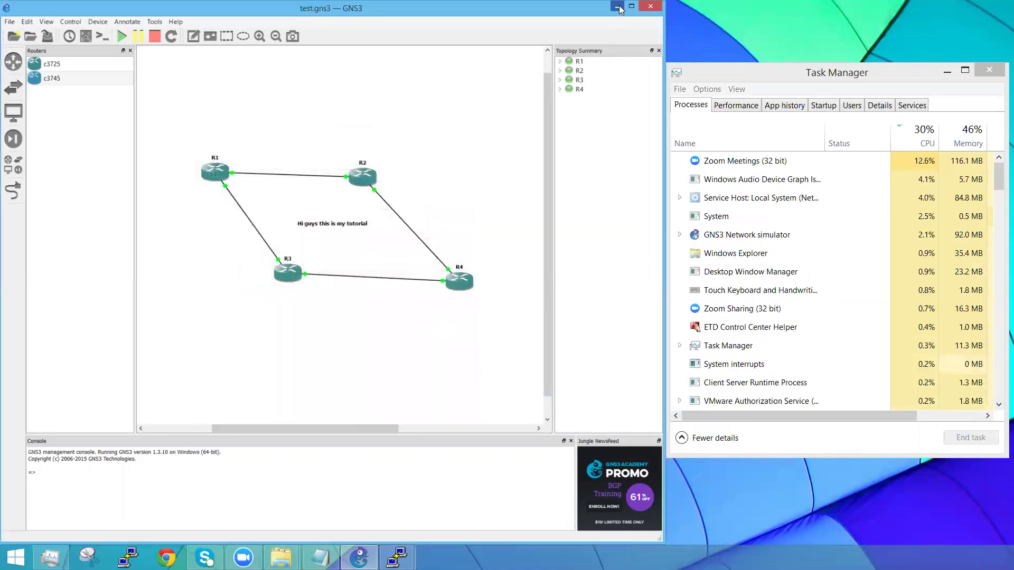
# Step: Minimize GNS3, add a SecureCRT 7.1 desktop shortcut, and decline SecureCRT's update check
pyautogui.click(618, 7)
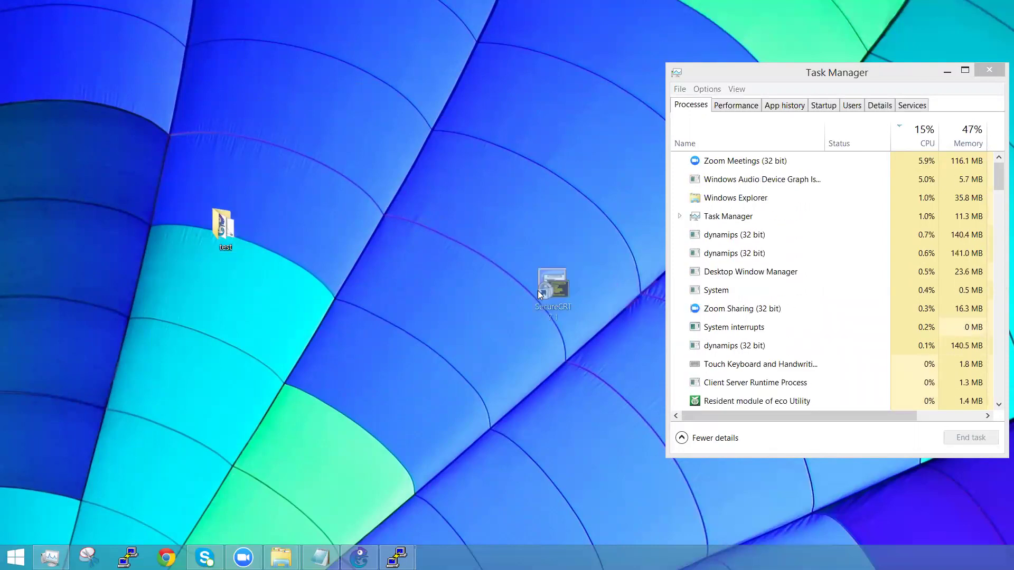
pyautogui.moveTo(560, 295); pyautogui.dragTo(392, 301)
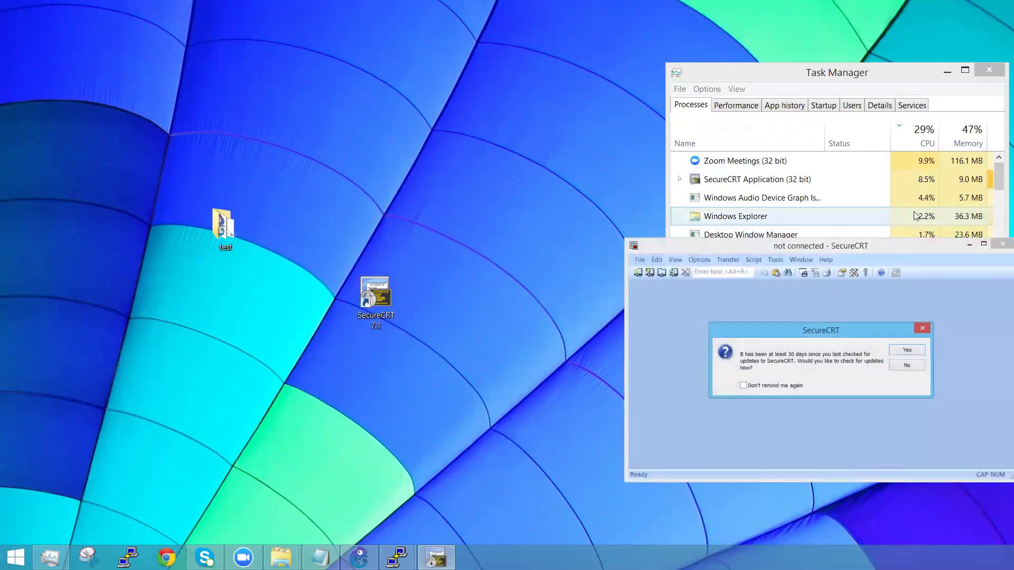
pyautogui.click(910, 365)
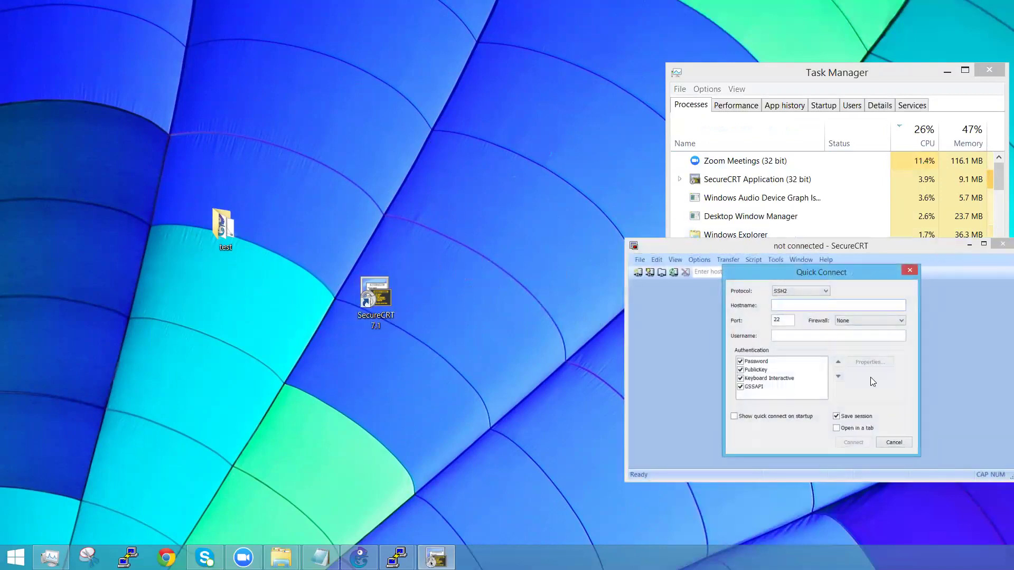
# Step: Close Quick Connect and SecureCRT, then relaunch SecureCRT from its desktop shortcut
pyautogui.click(909, 269)
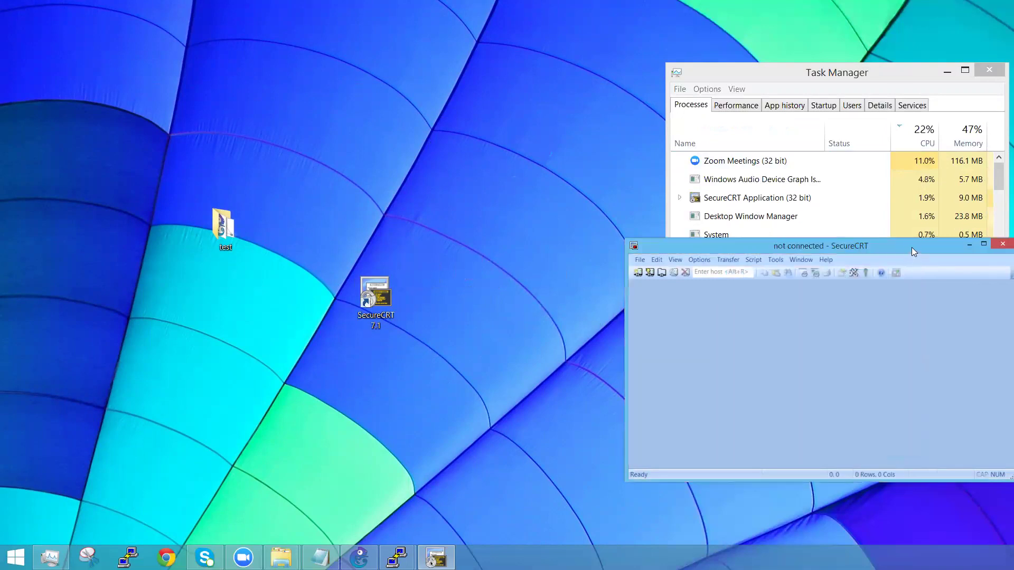
pyautogui.moveTo(911, 247); pyautogui.dragTo(698, 137)
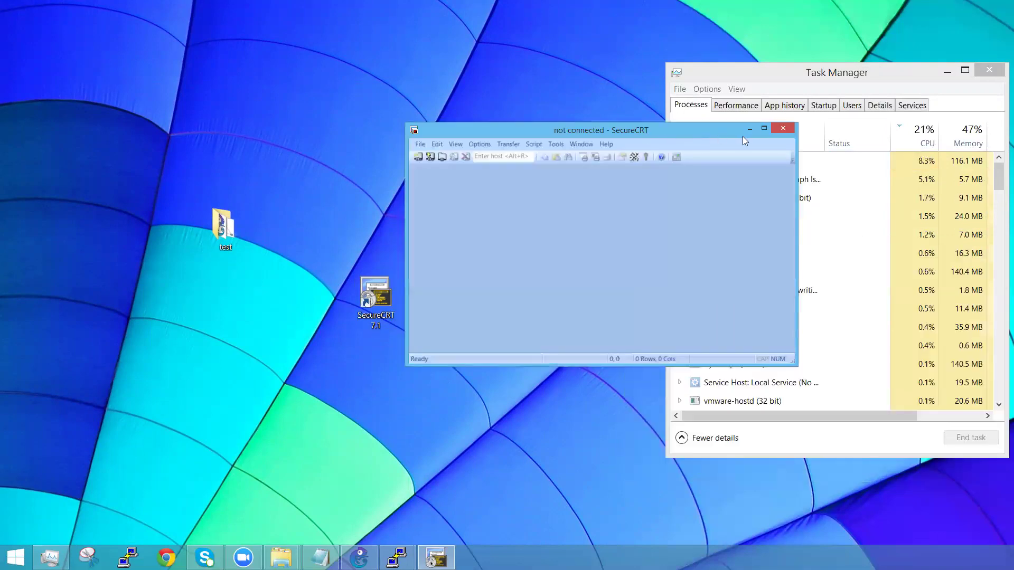
pyautogui.click(783, 128)
pyautogui.click(385, 305)
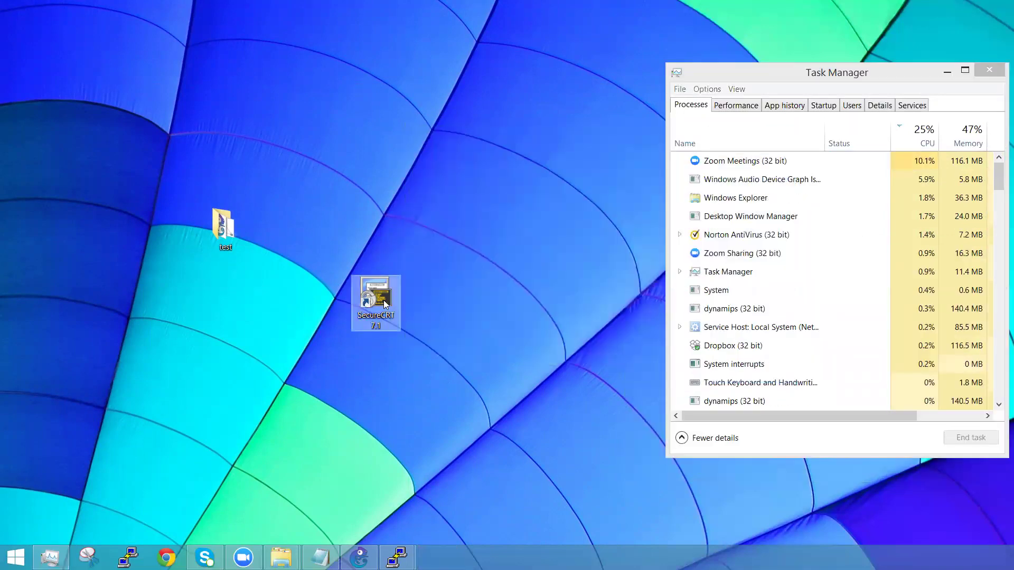
pyautogui.doubleClick(385, 304)
# Step: Inspect the SecureCRT shortcut's SecureCRT.exe target in Properties, cancel, and bring GNS3 back
pyautogui.rightClick(387, 304)
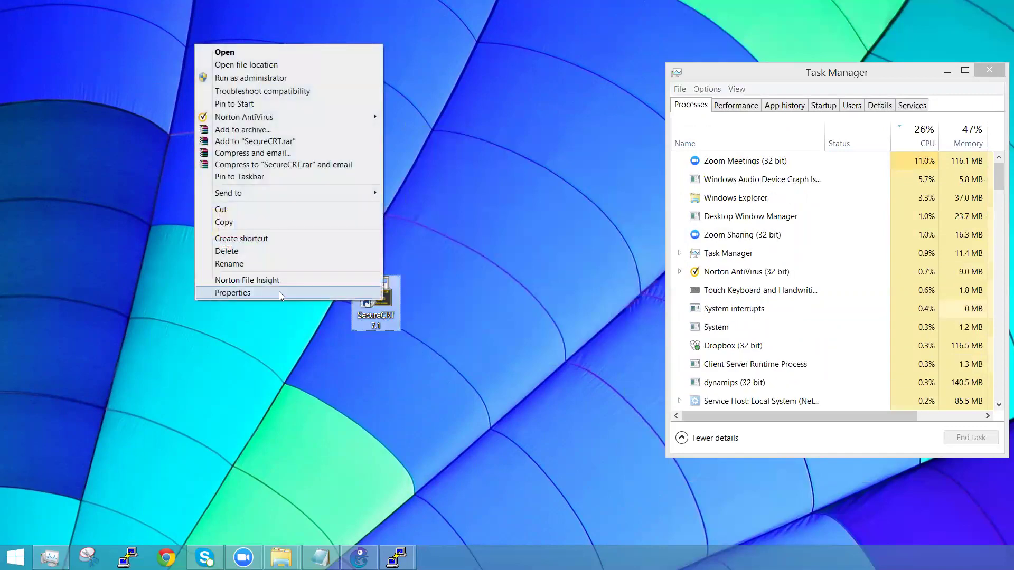
pyautogui.click(279, 291)
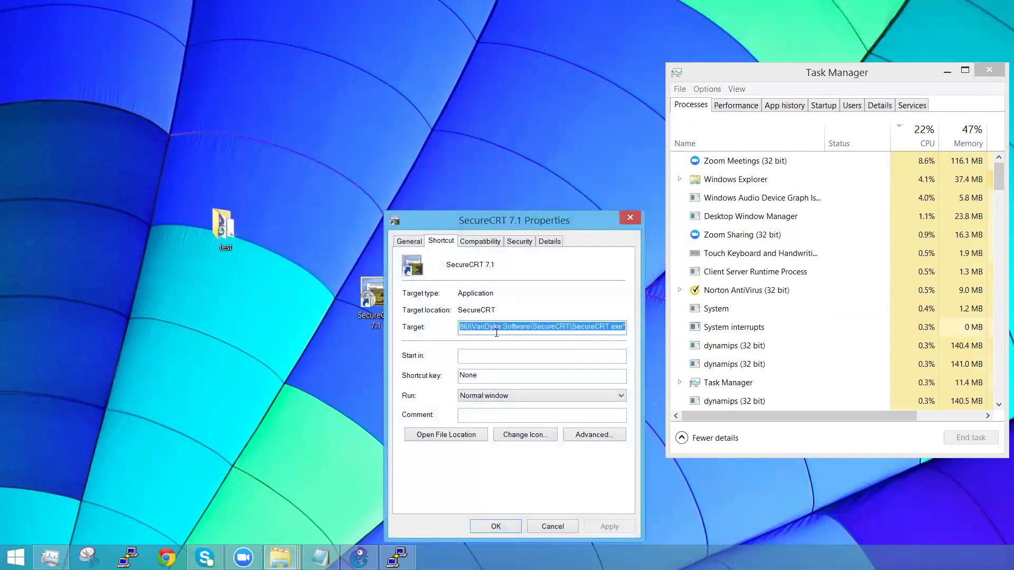
pyautogui.moveTo(572, 324); pyautogui.dragTo(623, 325)
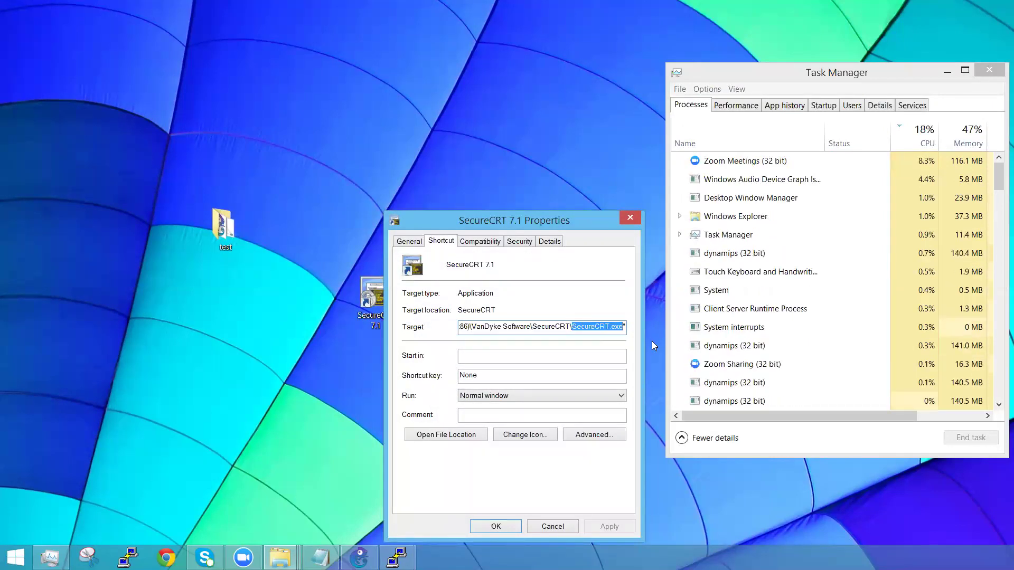
pyautogui.click(559, 527)
pyautogui.click(365, 562)
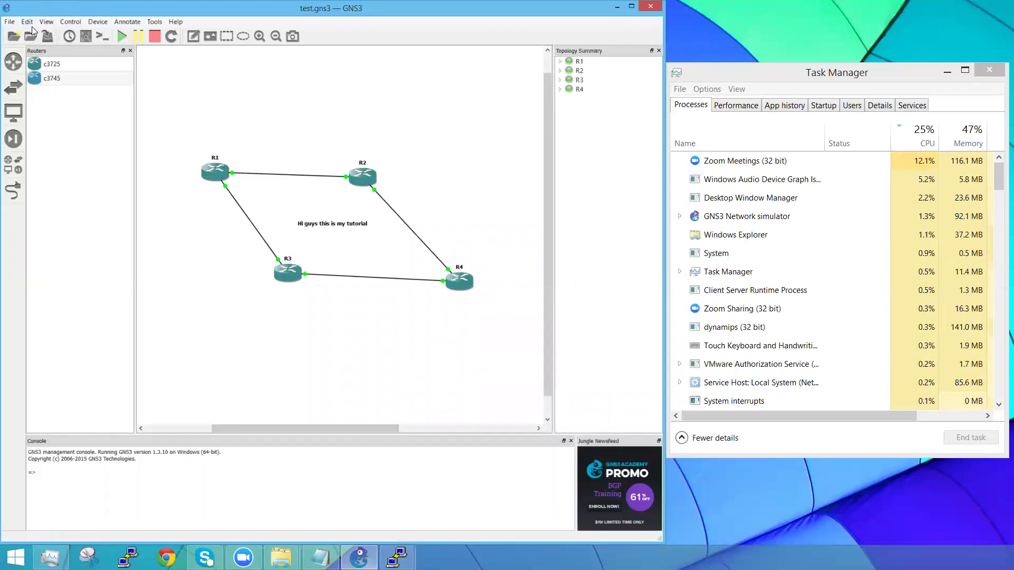
# Step: Apply the SuperPutty (included with GNS3) preset to the Telnet console command and save Preferences
pyautogui.click(27, 22)
pyautogui.click(49, 58)
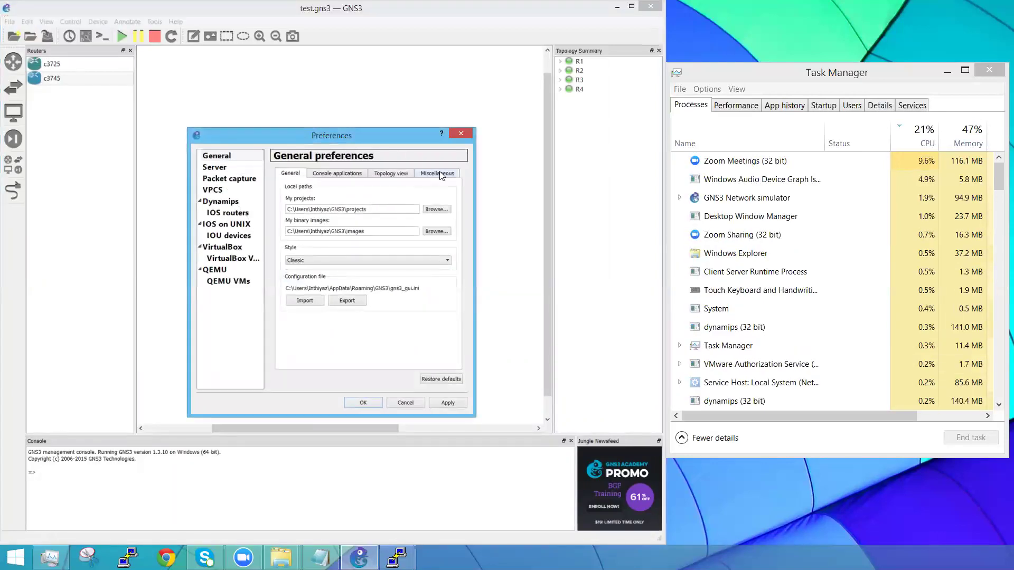
pyautogui.click(332, 177)
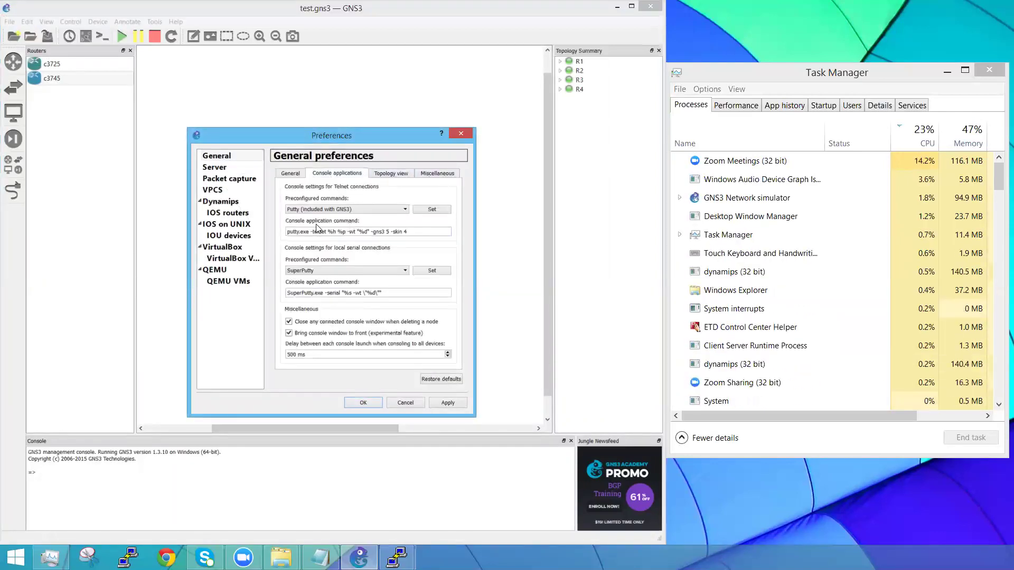
pyautogui.click(349, 209)
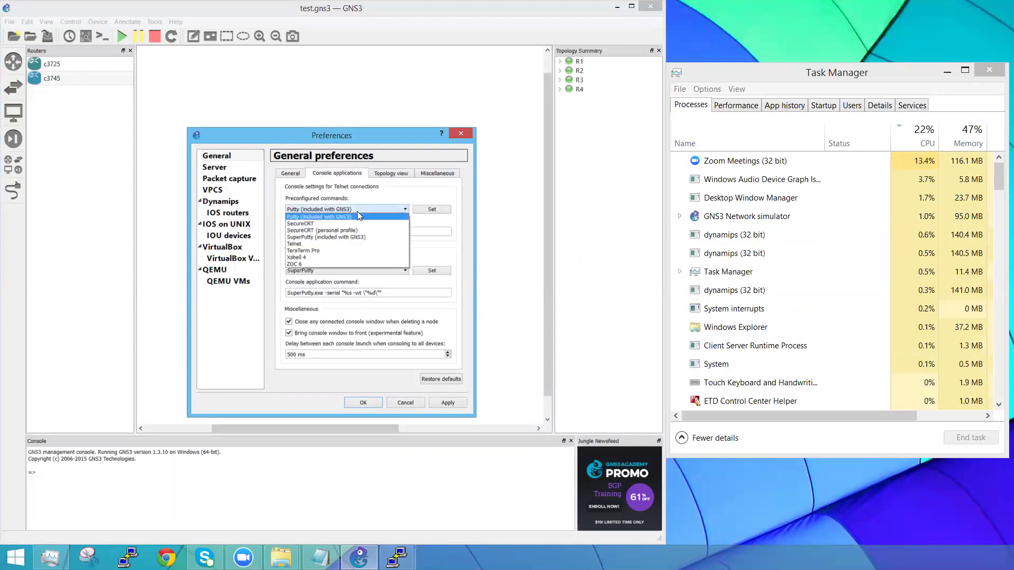
pyautogui.click(360, 211)
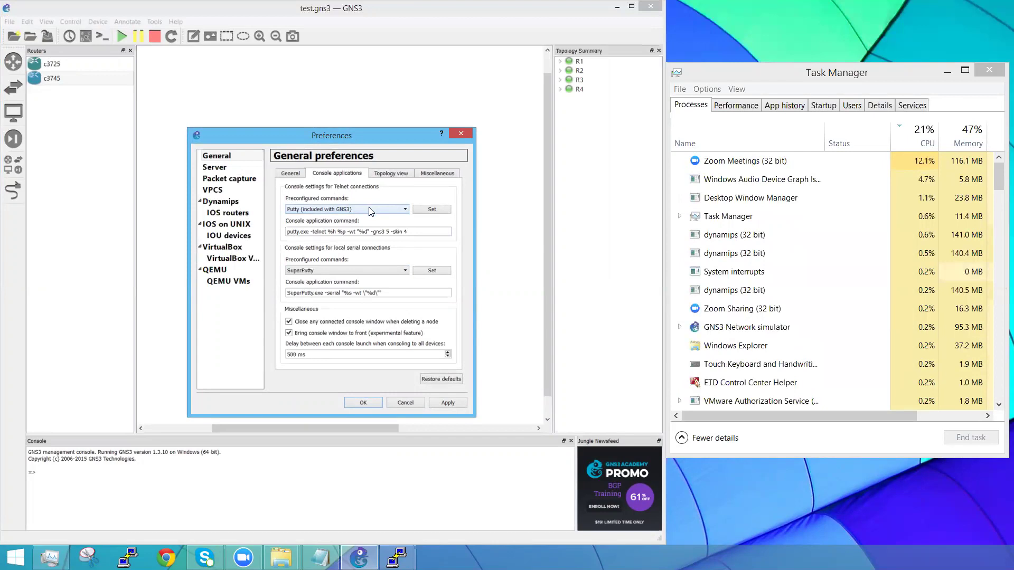
pyautogui.click(371, 210)
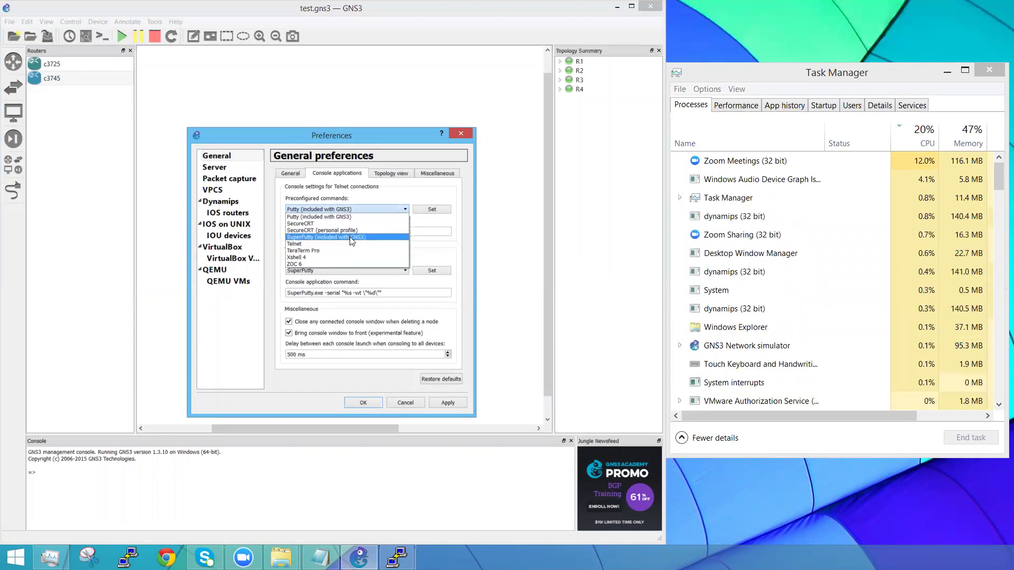
pyautogui.click(351, 238)
pyautogui.click(431, 209)
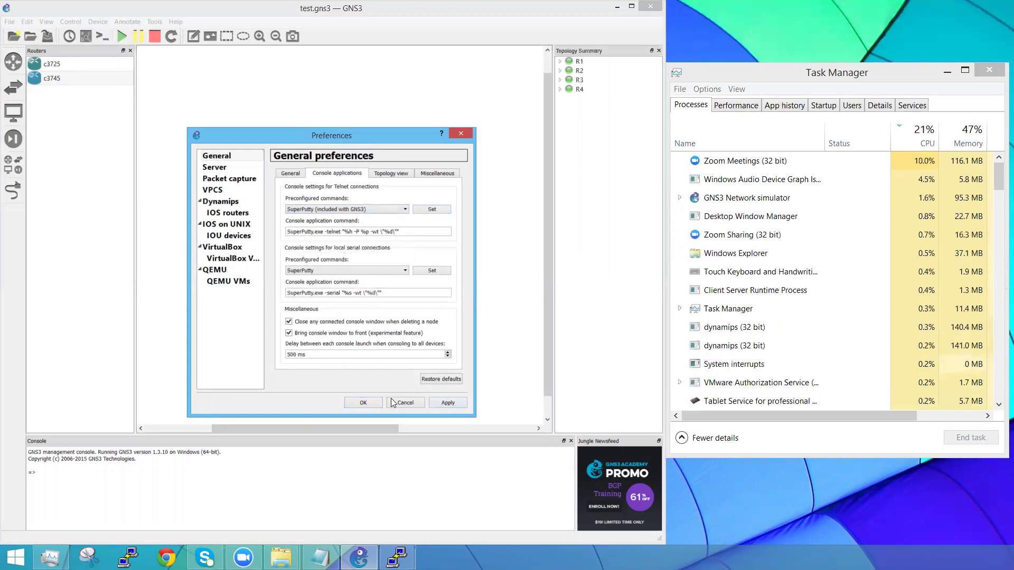
pyautogui.click(363, 403)
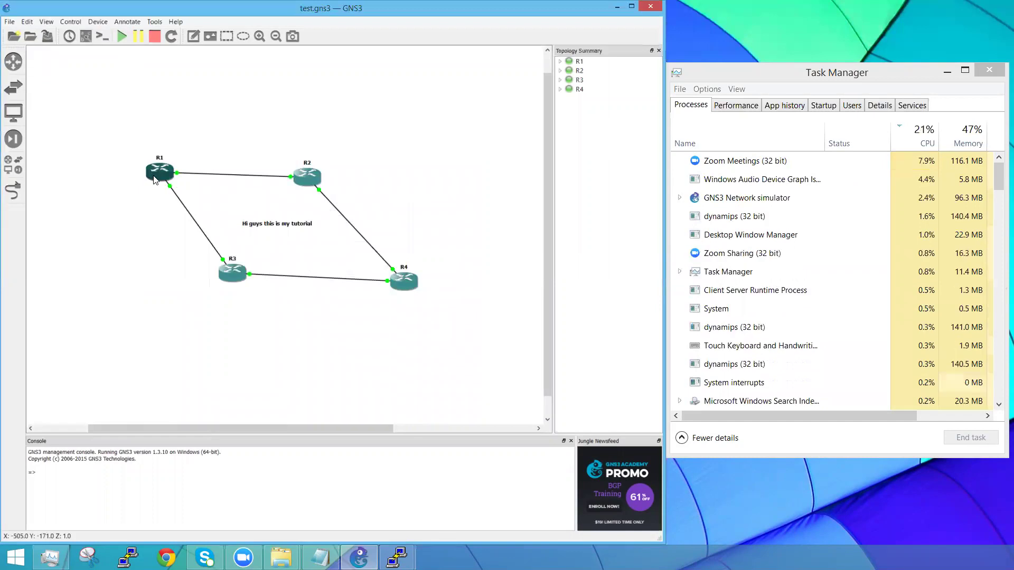
# Step: Close the leftover PuTTY console window for R2
pyautogui.moveTo(394, 555)
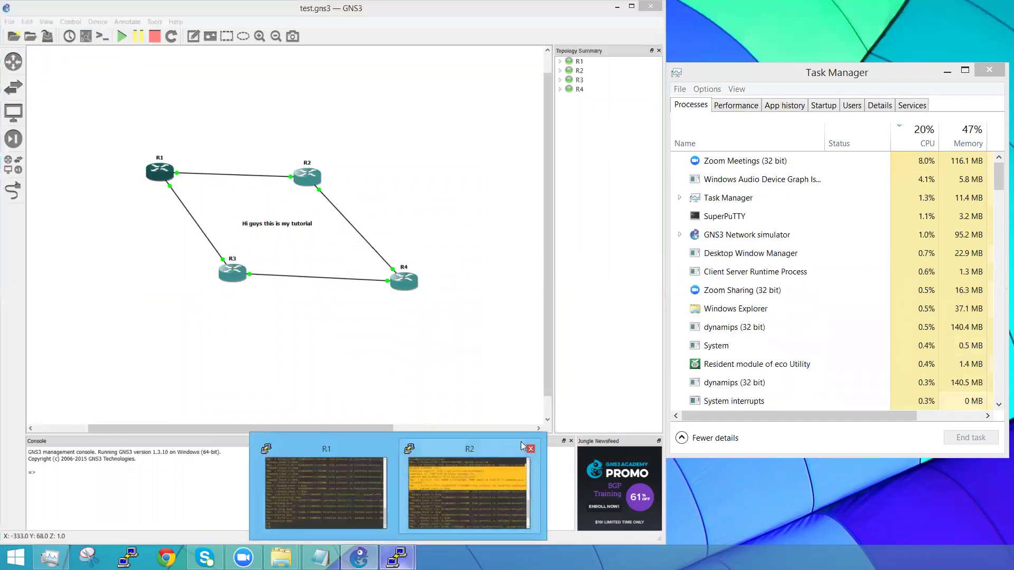
pyautogui.click(534, 450)
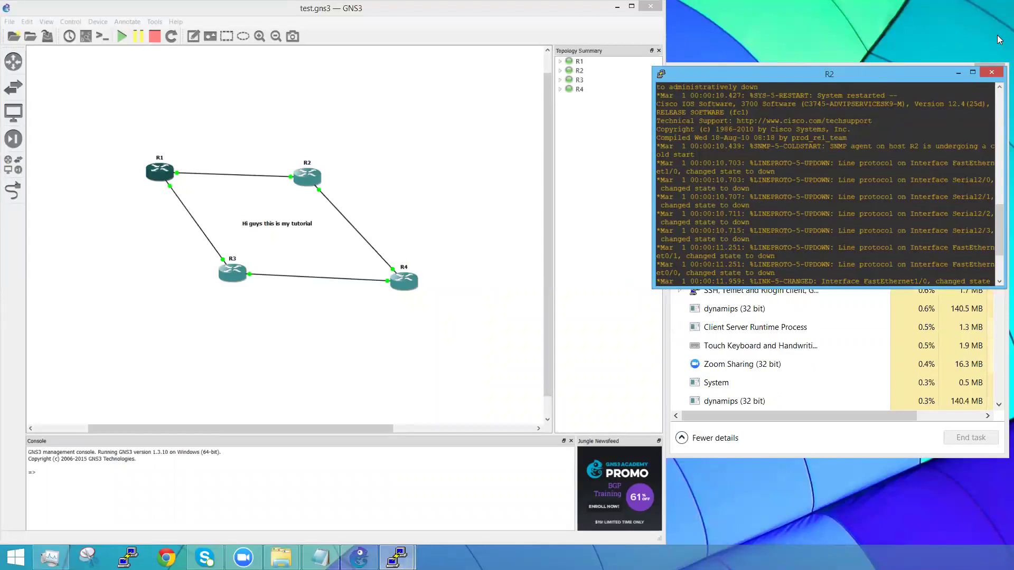
pyautogui.click(991, 72)
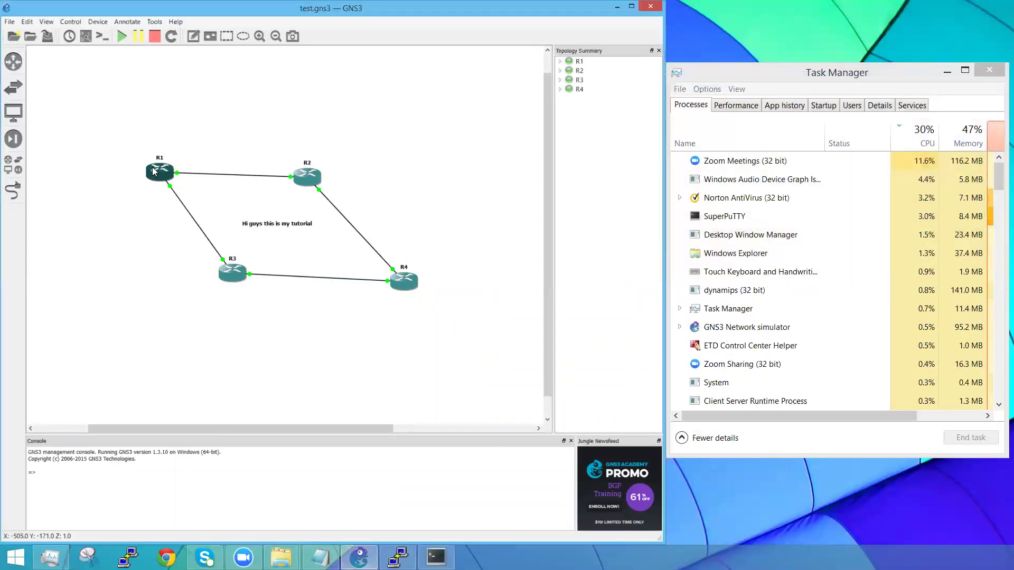
# Step: Open SuperPuTTY console tabs to routers R1, R2, R3 and R4
pyautogui.doubleClick(154, 170)
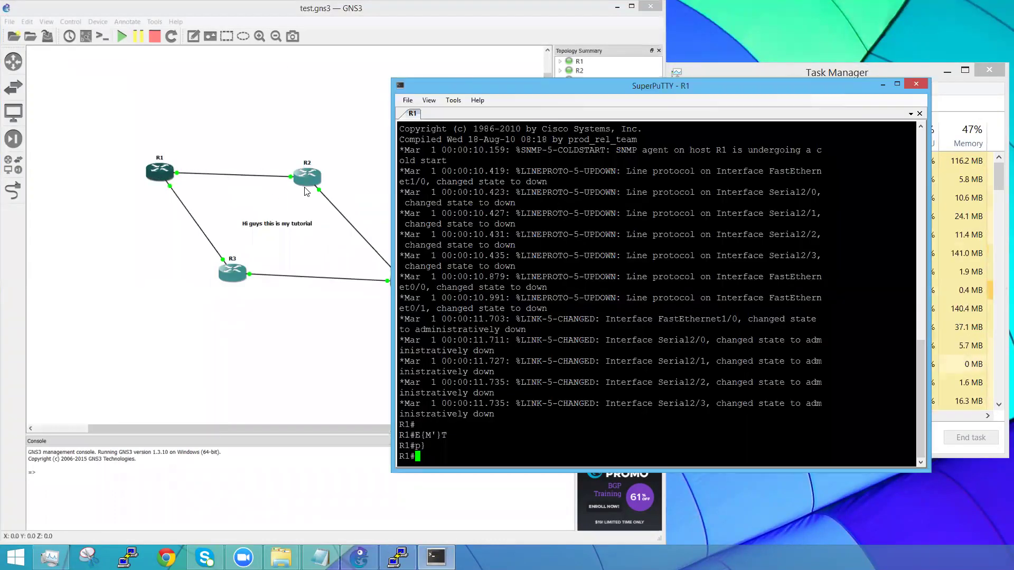
pyautogui.click(305, 179)
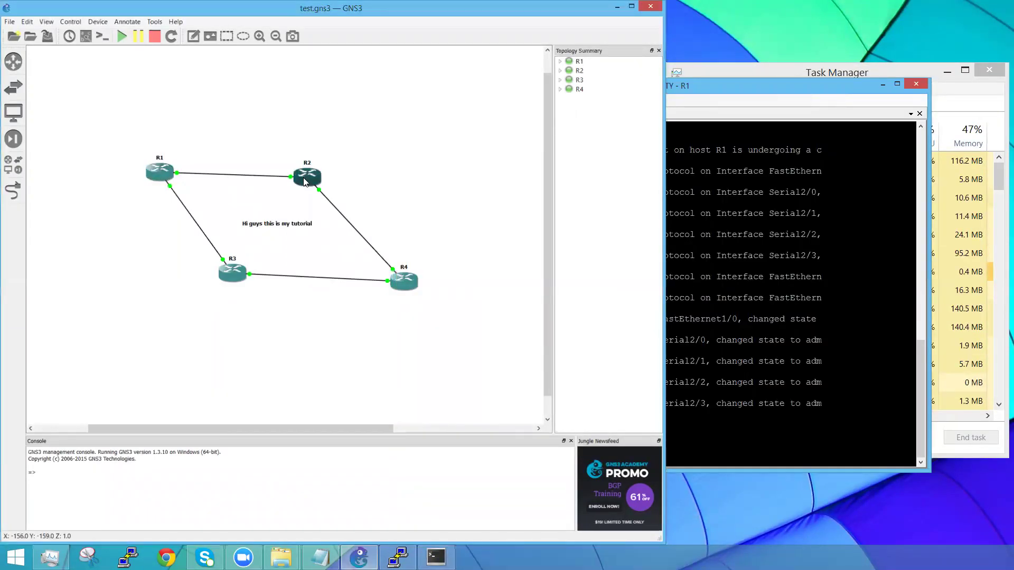
pyautogui.doubleClick(305, 179)
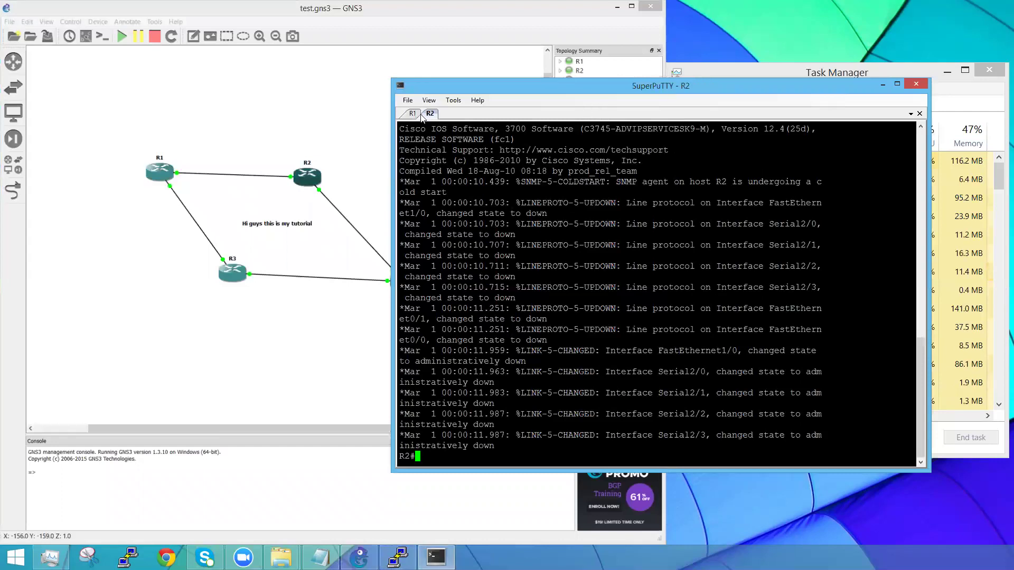
pyautogui.doubleClick(235, 271)
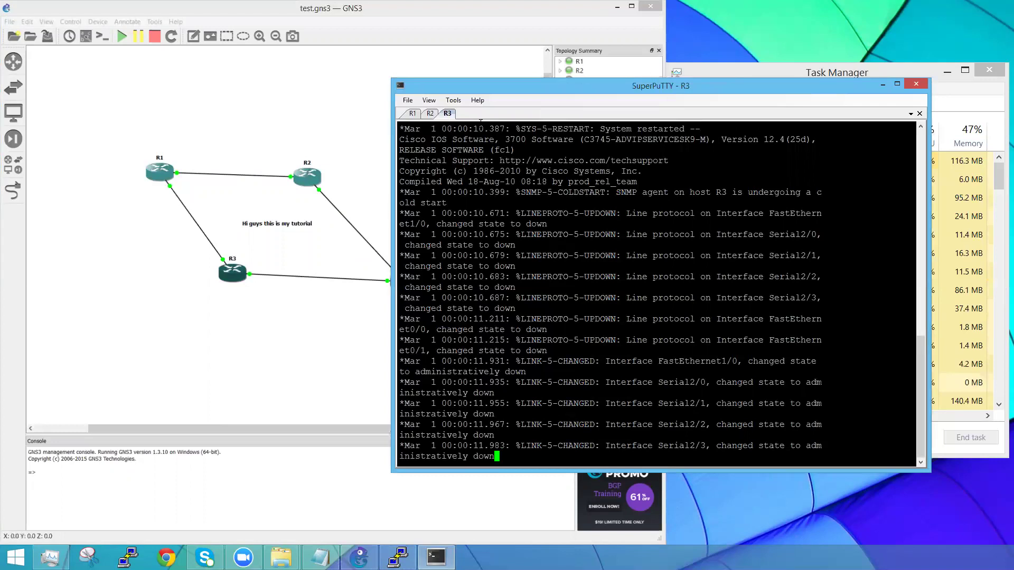
pyautogui.moveTo(517, 89); pyautogui.dragTo(568, 98)
pyautogui.click(402, 290)
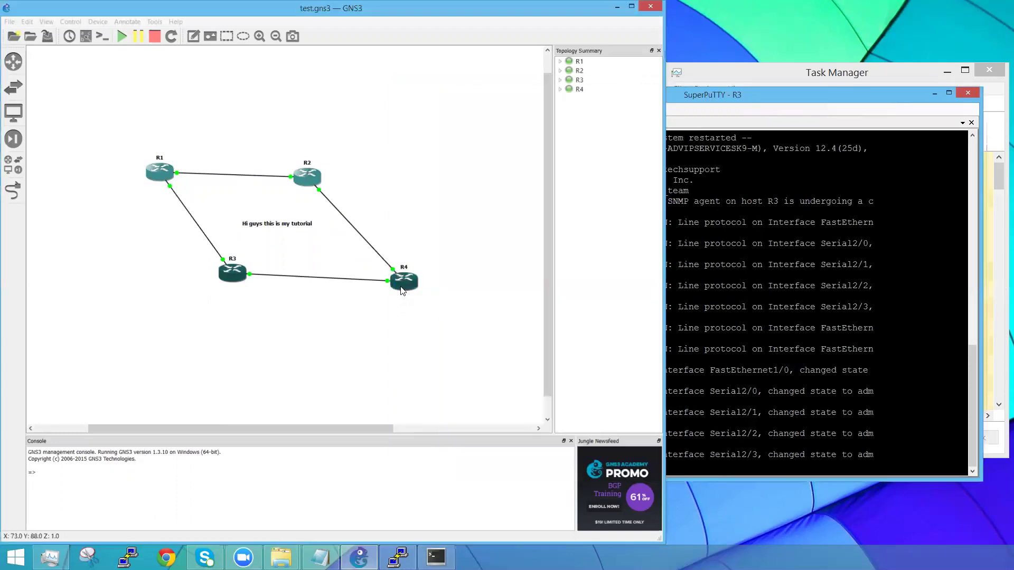
pyautogui.doubleClick(401, 290)
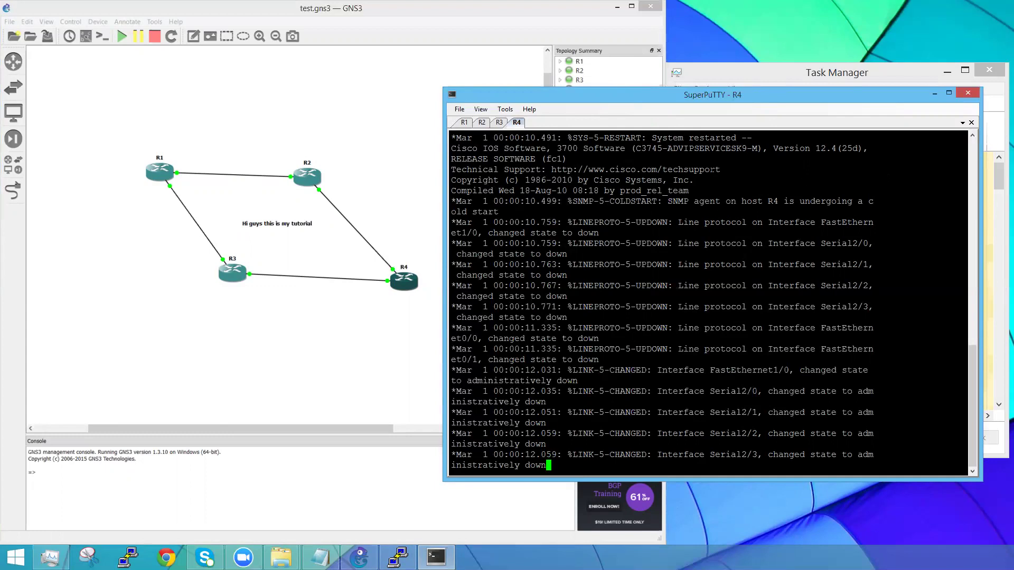
# Step: Browse SuperPuTTY's Tools menu, then close the R4 console window
pyautogui.click(508, 110)
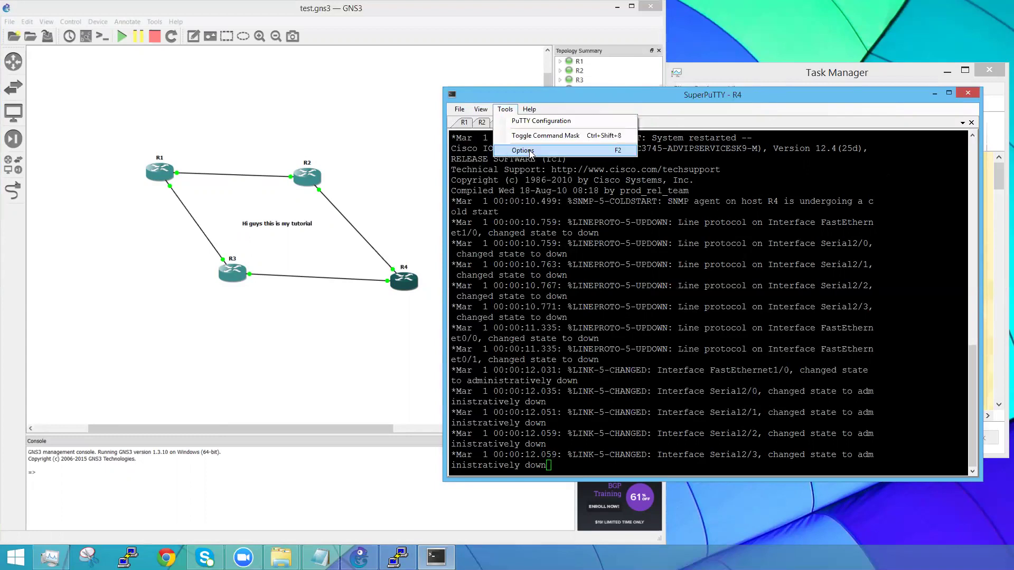
pyautogui.click(573, 233)
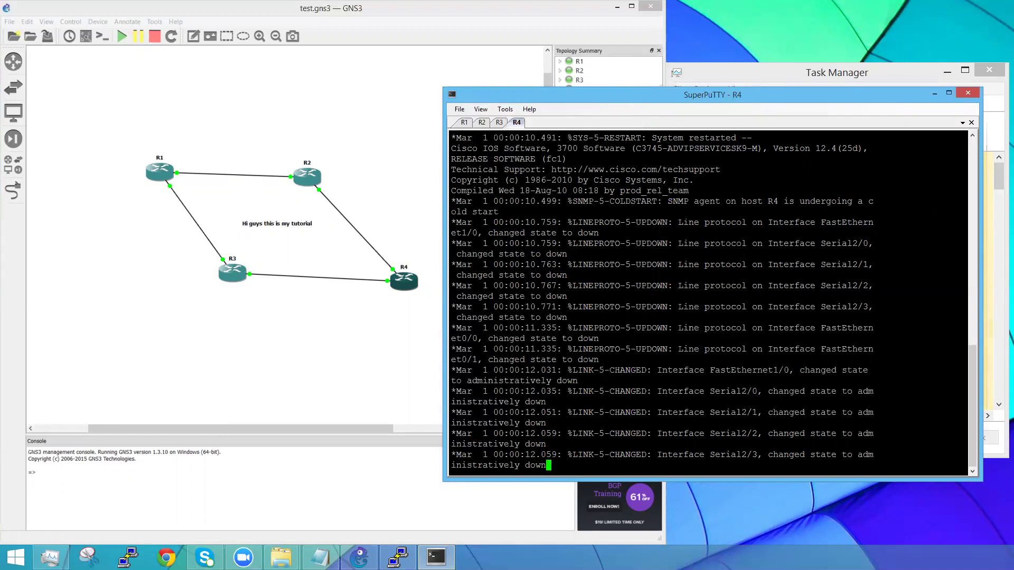
pyautogui.click(968, 94)
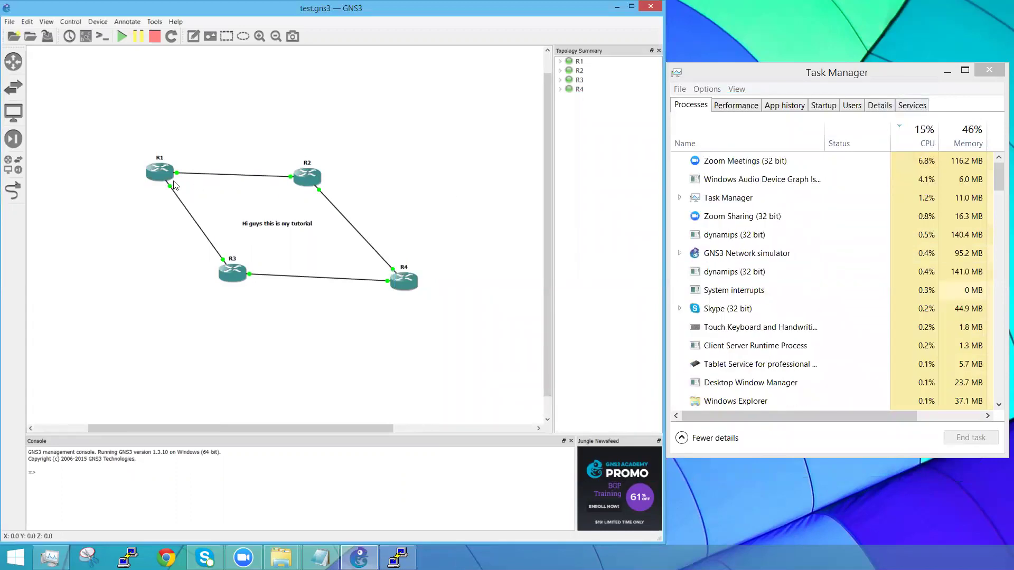
# Step: Choose SecureCRT in the Telnet preconfigured console commands without applying it
pyautogui.rightClick(159, 171)
pyautogui.click(151, 112)
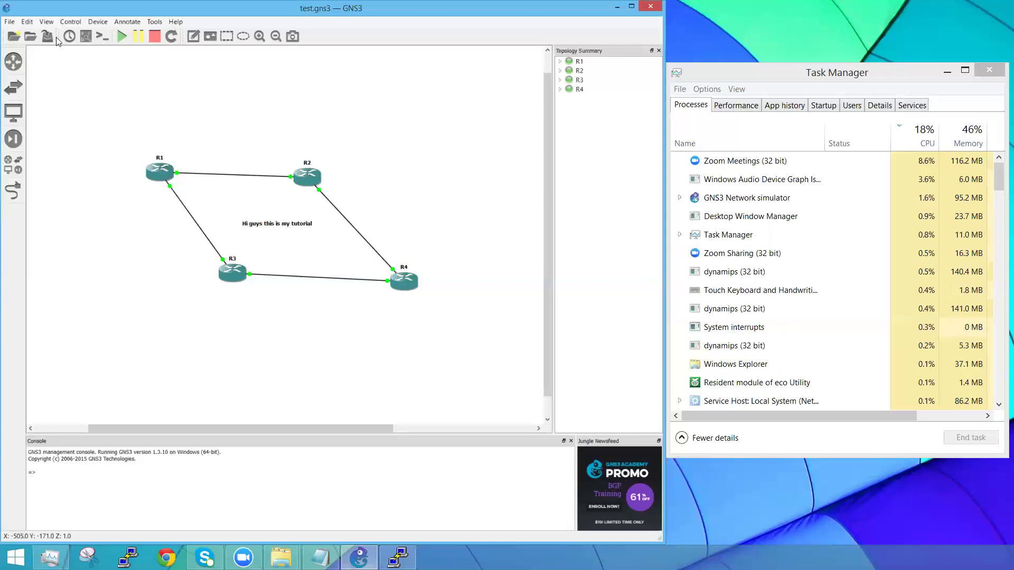
pyautogui.click(27, 22)
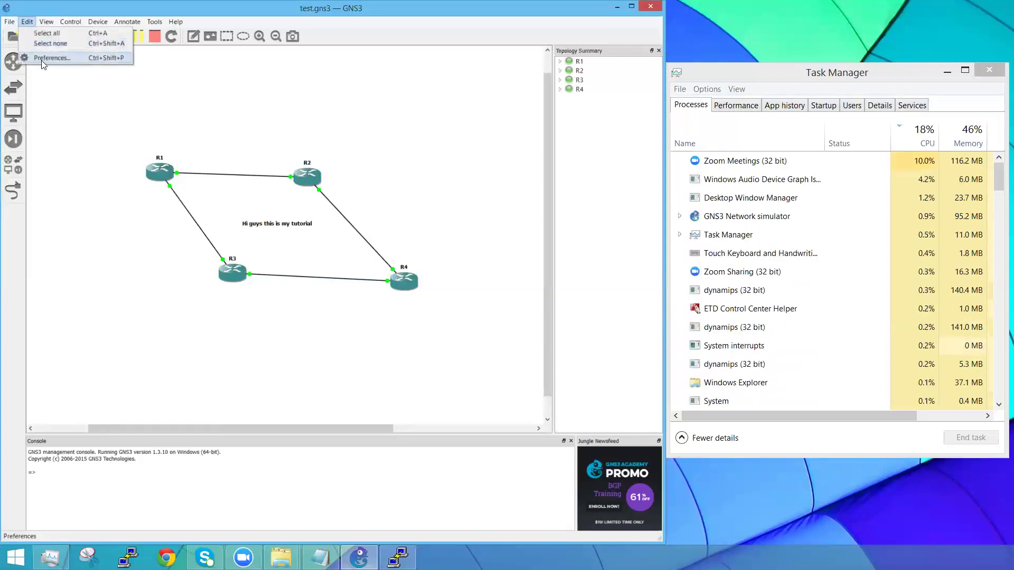
pyautogui.click(42, 58)
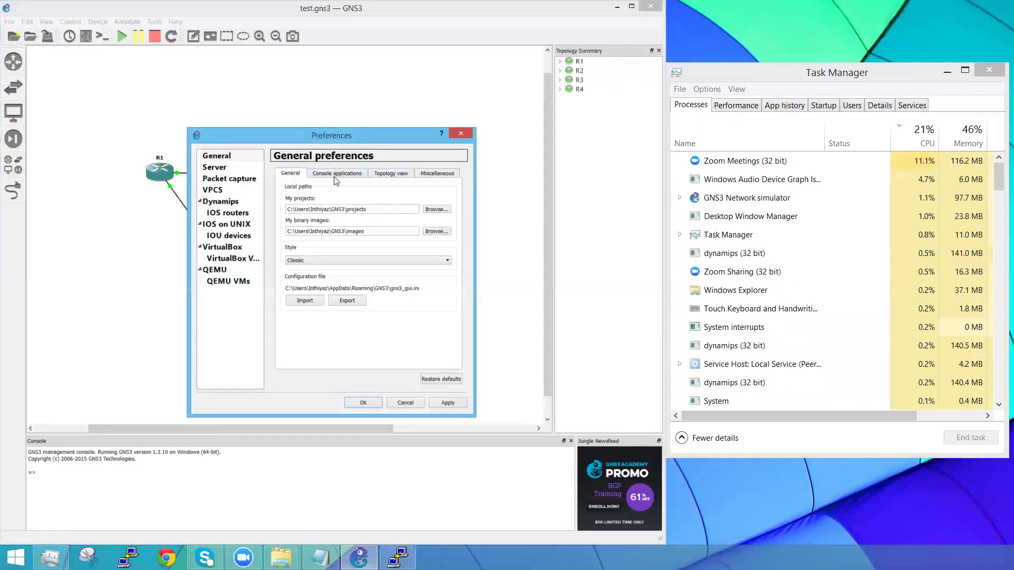
pyautogui.click(336, 175)
pyautogui.click(354, 209)
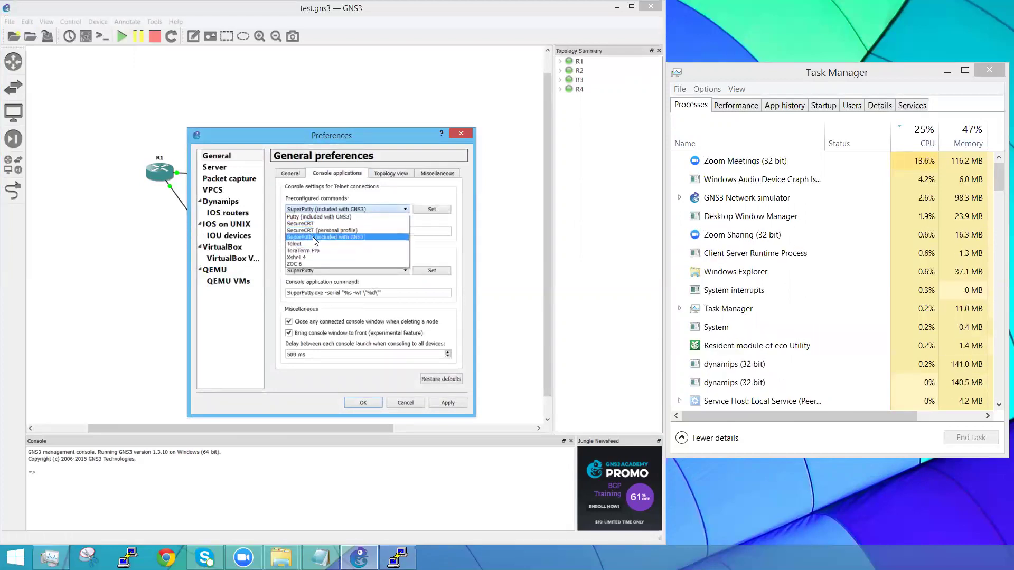
pyautogui.click(305, 224)
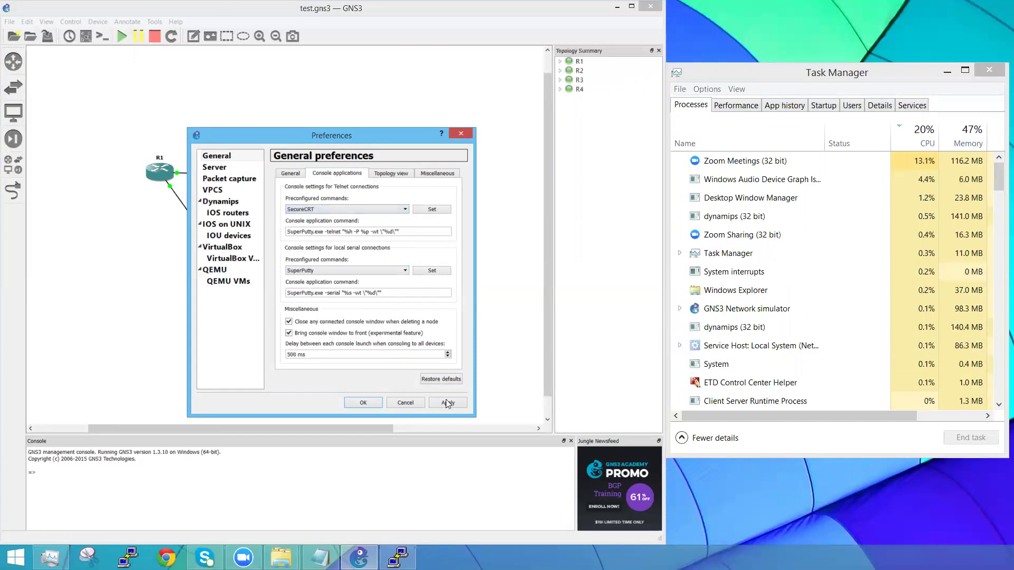
# Step: Save Preferences and open R1's console, which still starts in SuperPuTTY
pyautogui.click(364, 402)
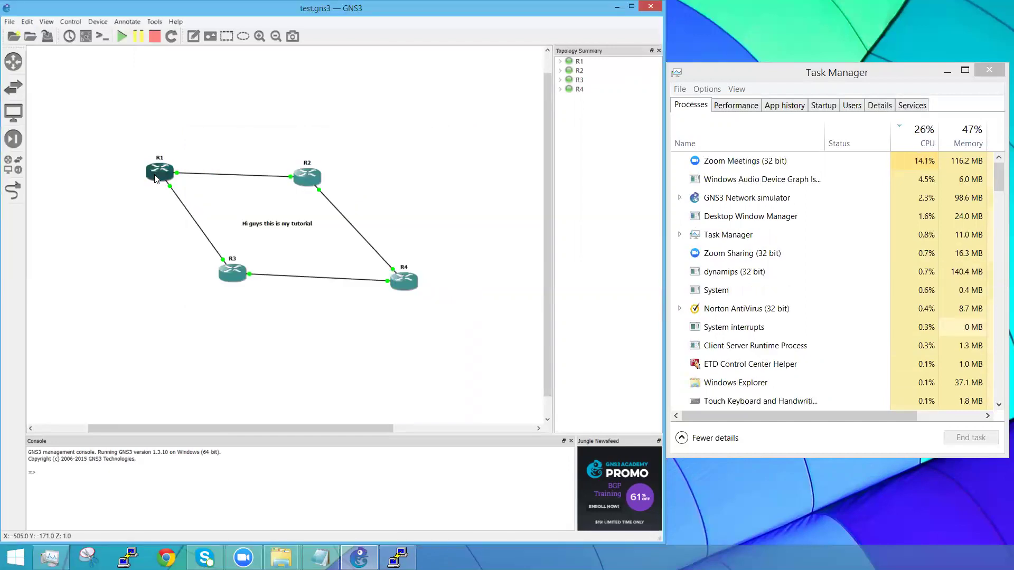
pyautogui.doubleClick(158, 174)
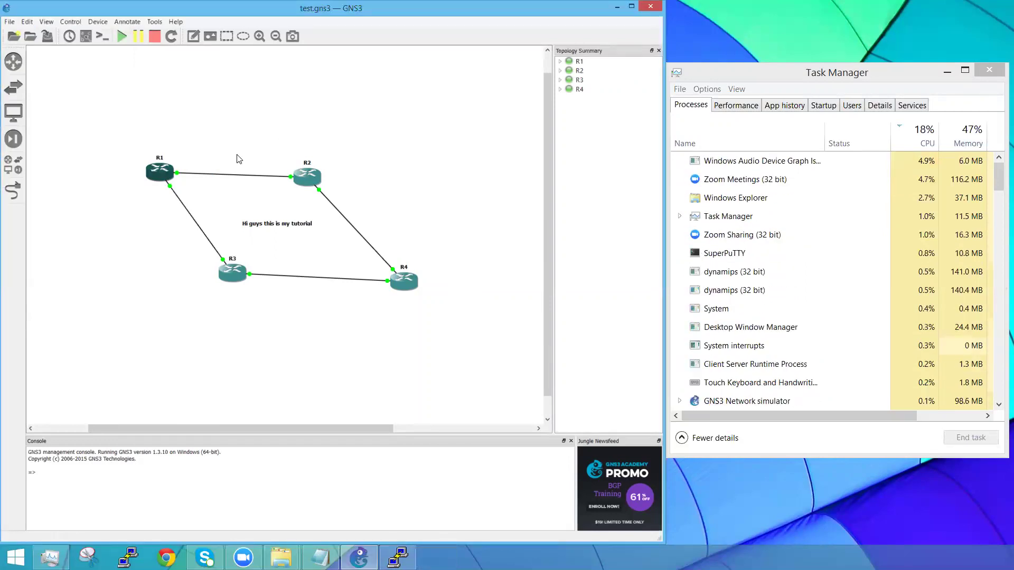
pyautogui.click(27, 22)
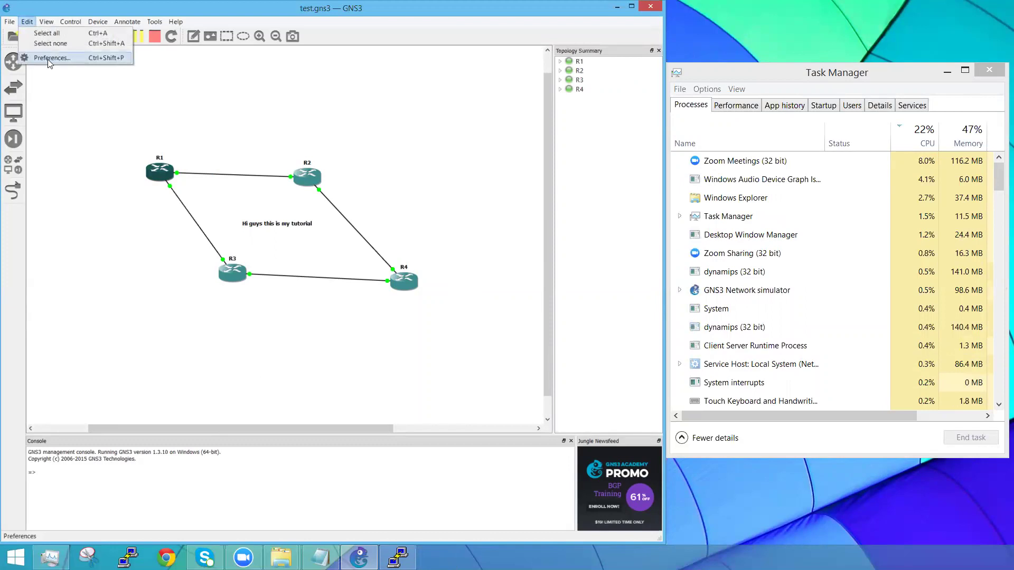
# Step: Set the SecureCRT preset so the Telnet console command points to SecureCRT.exe
pyautogui.click(47, 59)
pyautogui.click(337, 174)
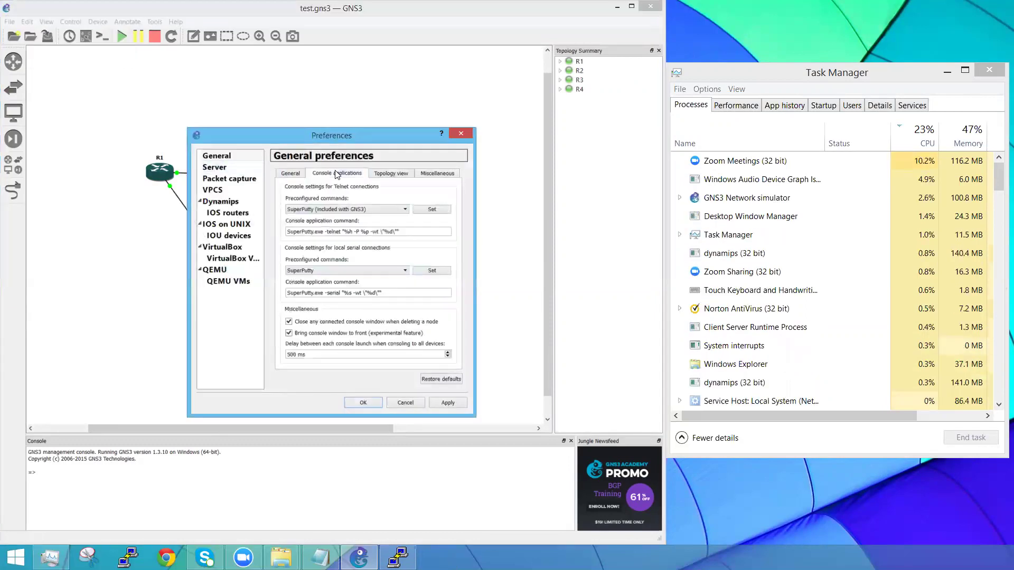
pyautogui.click(365, 210)
pyautogui.click(312, 223)
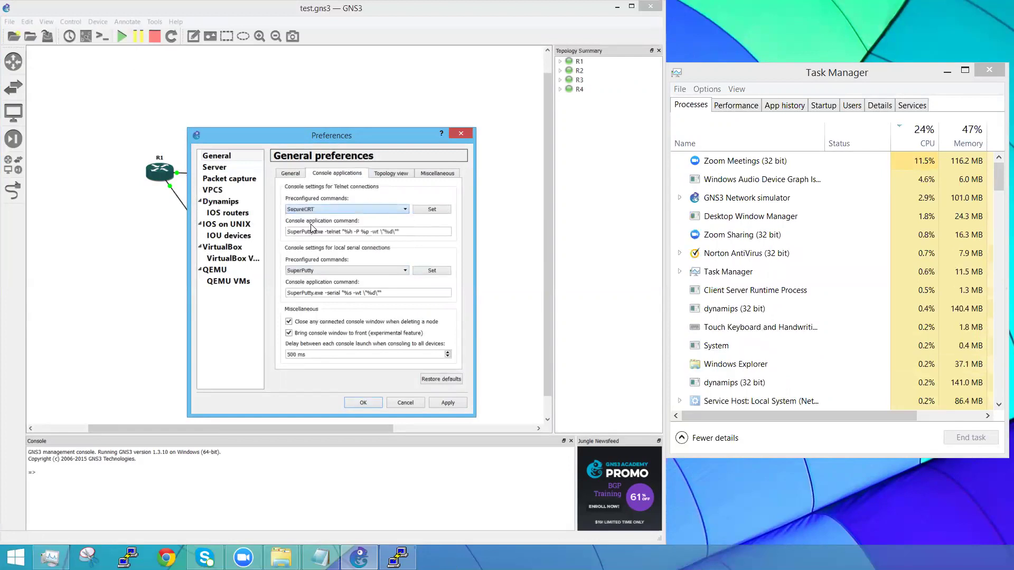
pyautogui.click(430, 211)
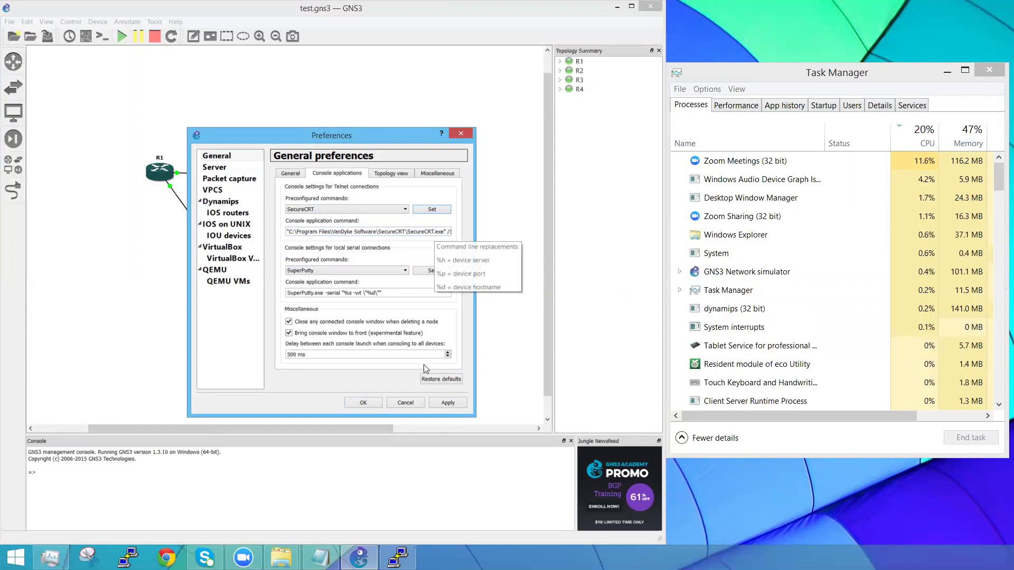
# Step: Save Preferences and try R1's console twice, dismissing each WinError 2 file-not-found error
pyautogui.click(365, 403)
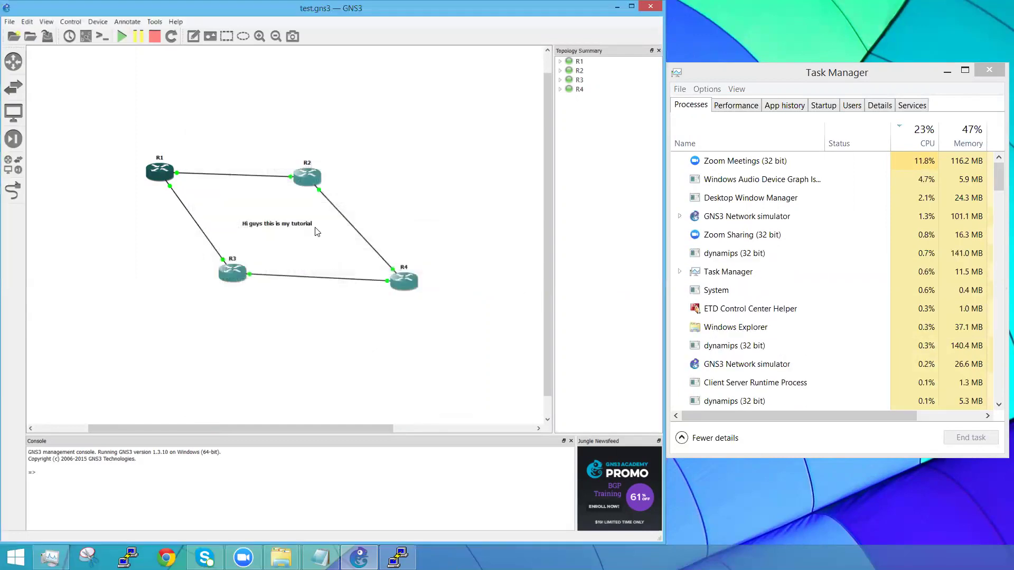
pyautogui.doubleClick(159, 178)
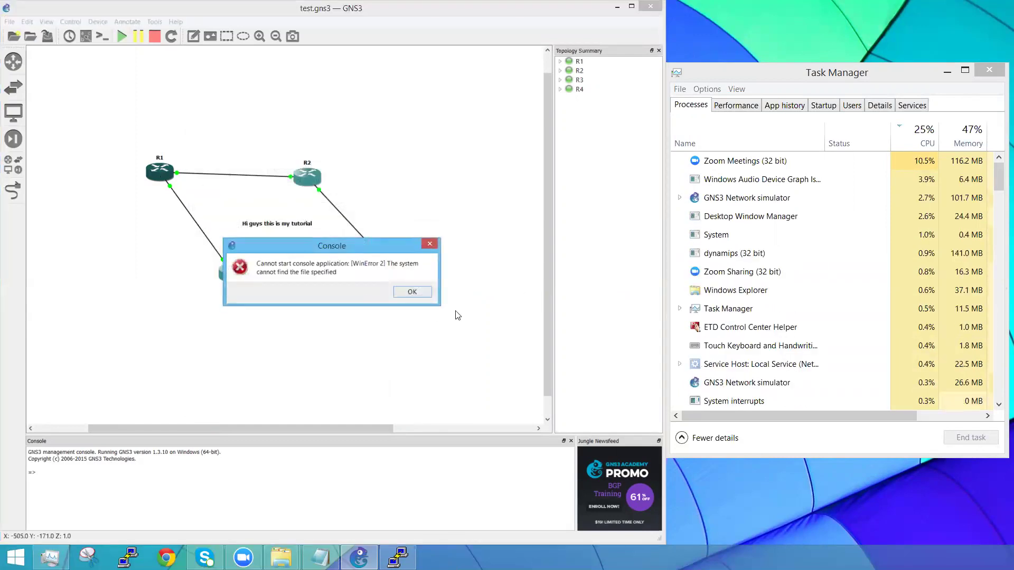
pyautogui.click(432, 245)
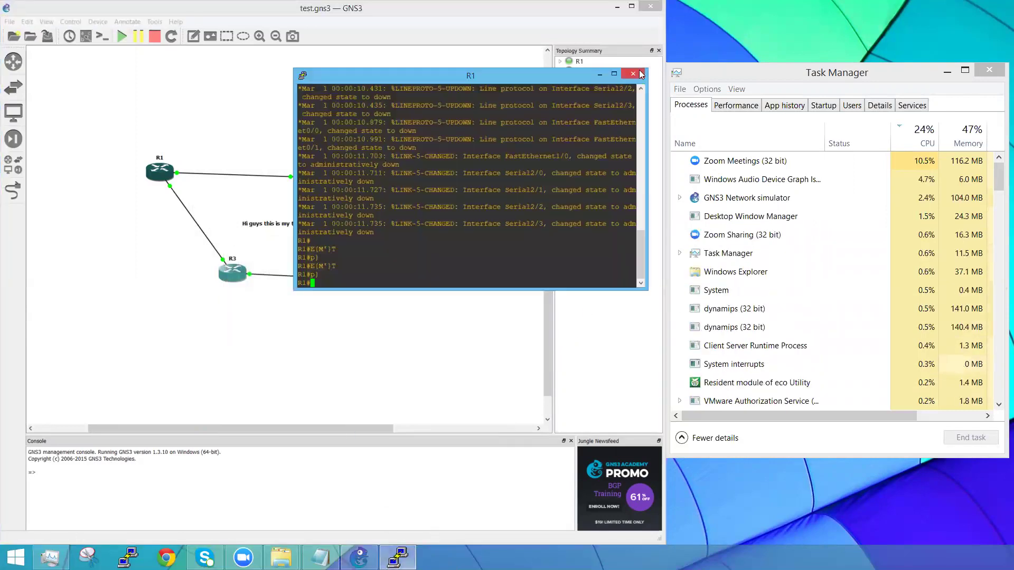
pyautogui.click(640, 73)
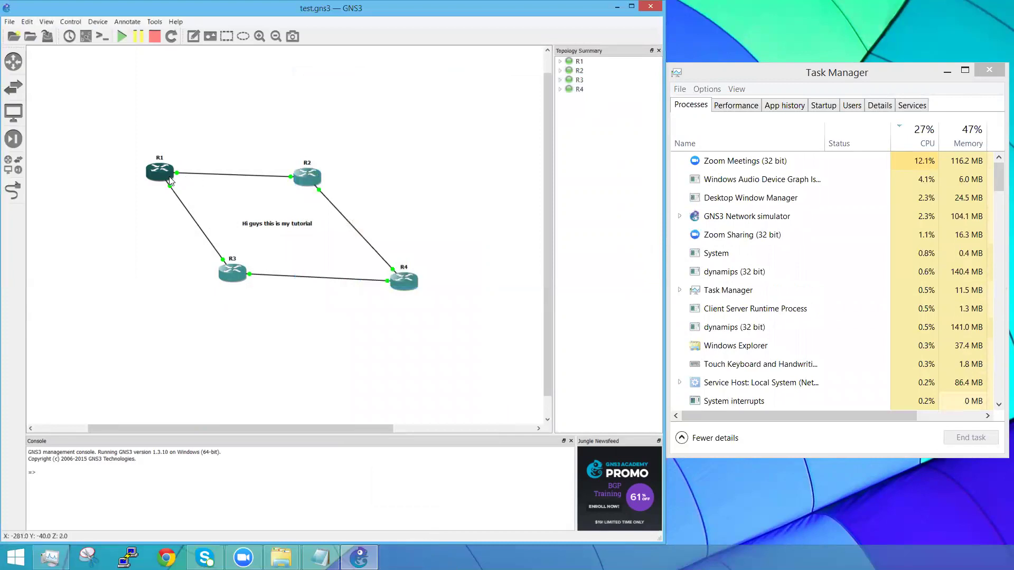
pyautogui.doubleClick(169, 179)
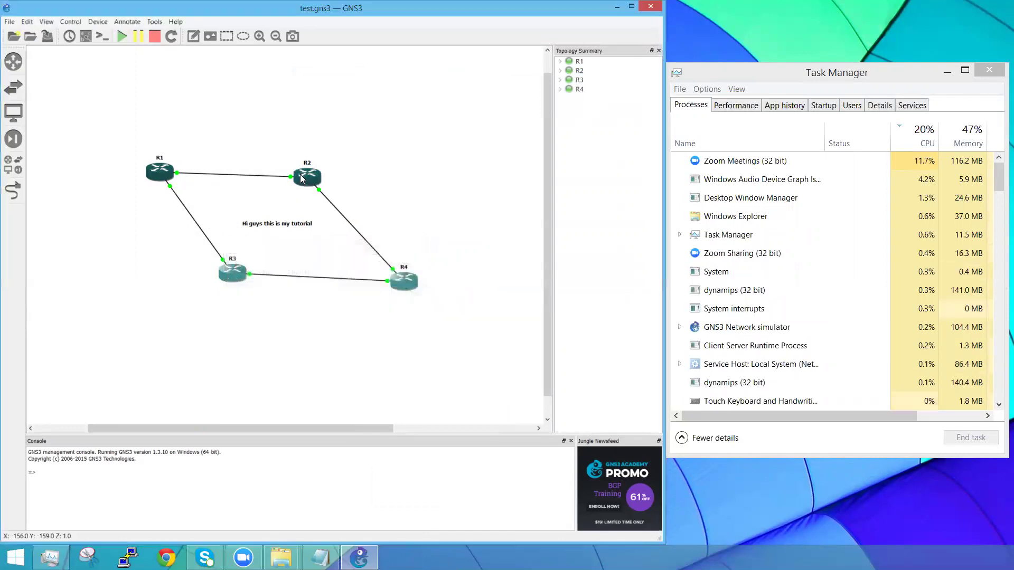
pyautogui.click(422, 244)
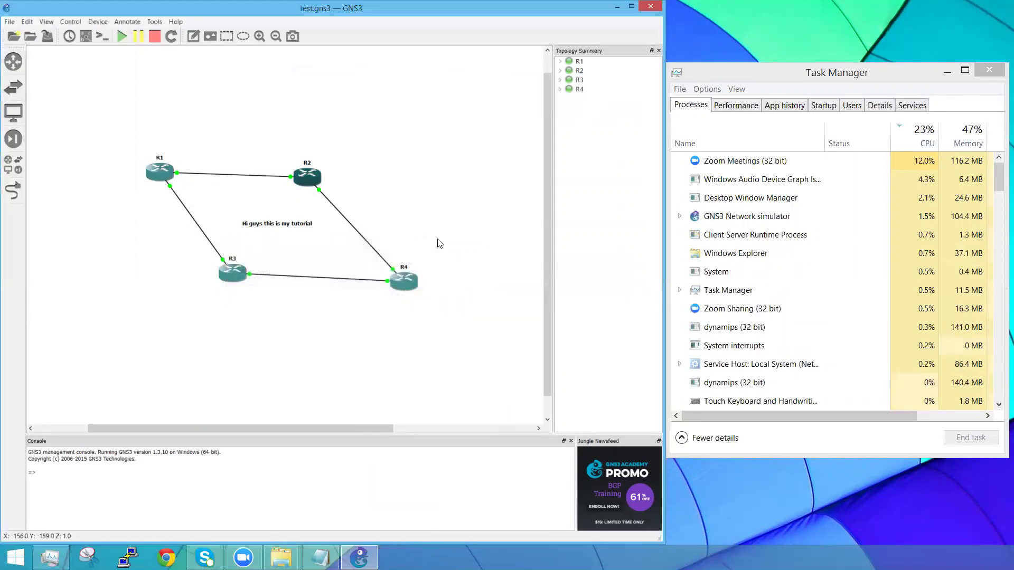
# Step: Apply the SecureCRT (personal profile) Telnet preset and save Preferences
pyautogui.click(27, 22)
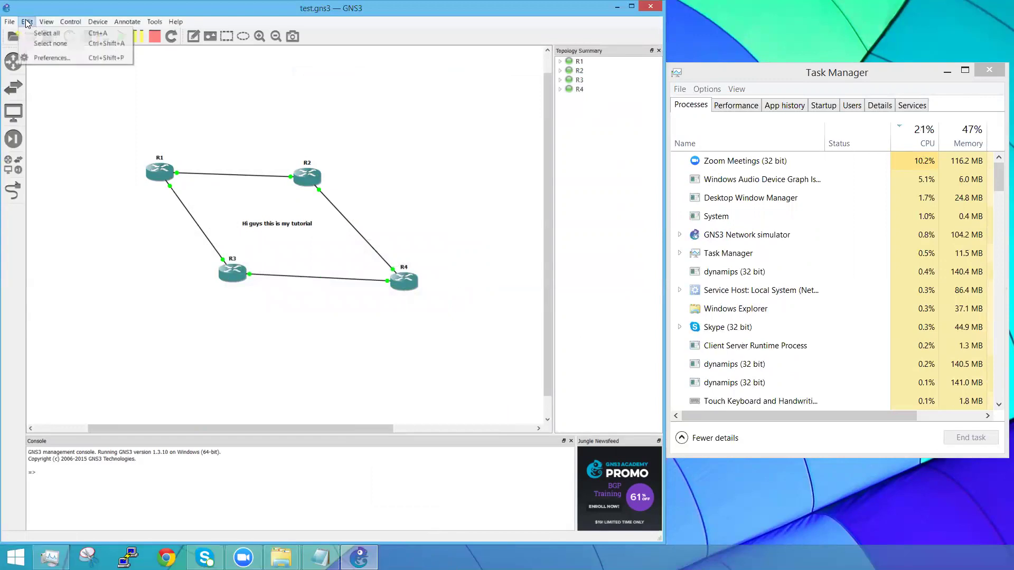
pyautogui.click(46, 53)
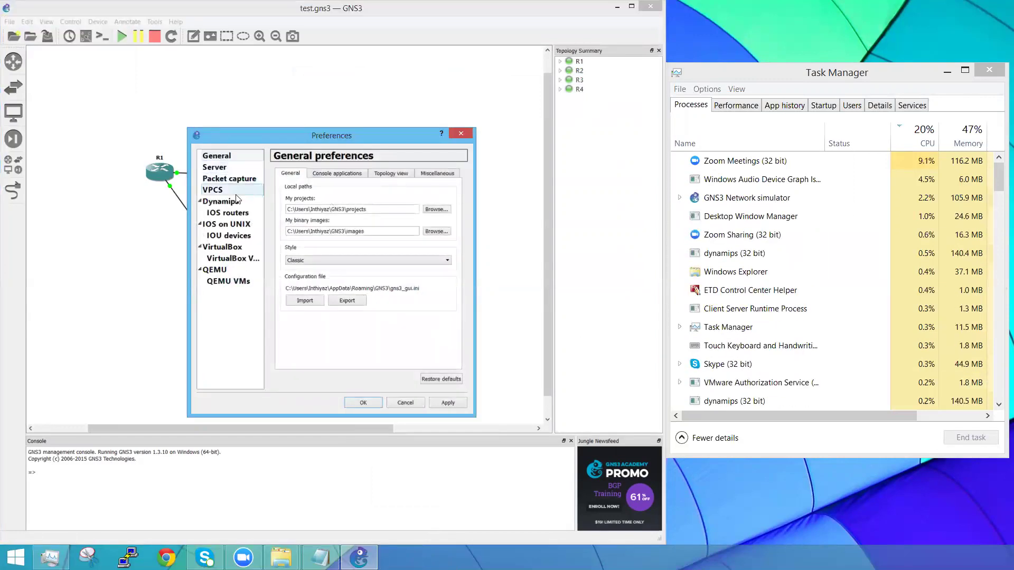
pyautogui.click(343, 174)
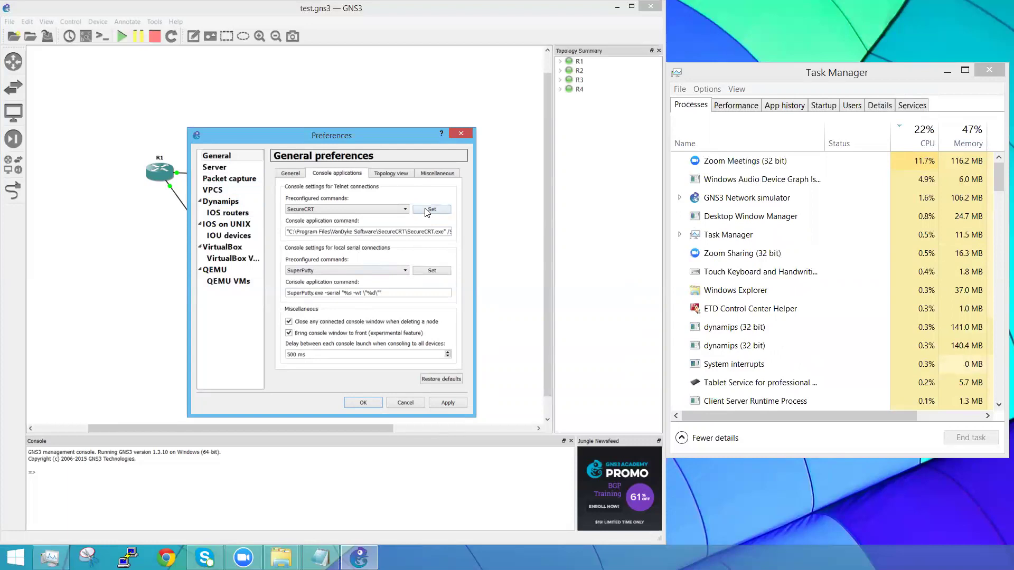
pyautogui.click(386, 210)
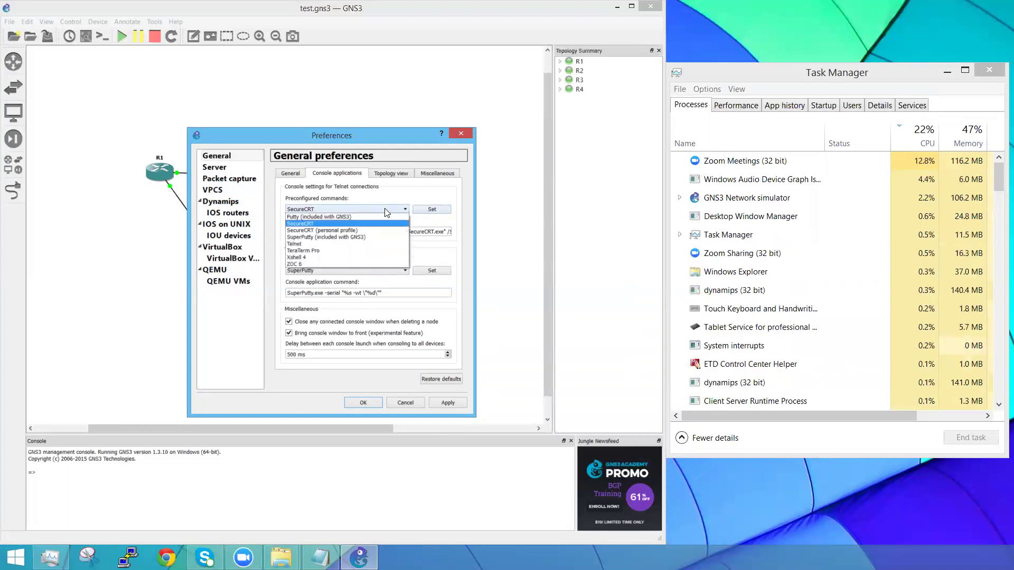
pyautogui.click(328, 231)
pyautogui.click(431, 210)
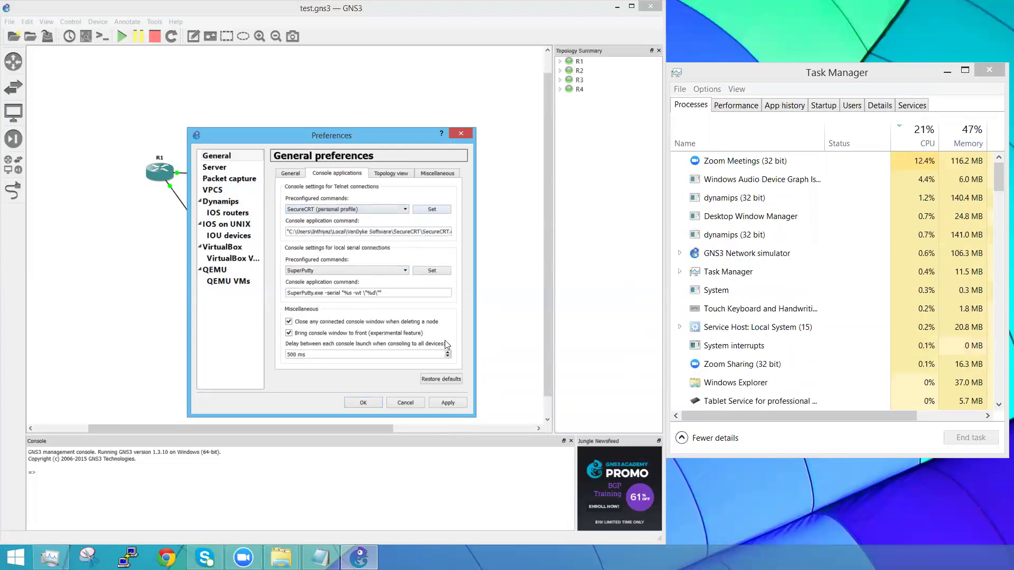
pyautogui.click(443, 402)
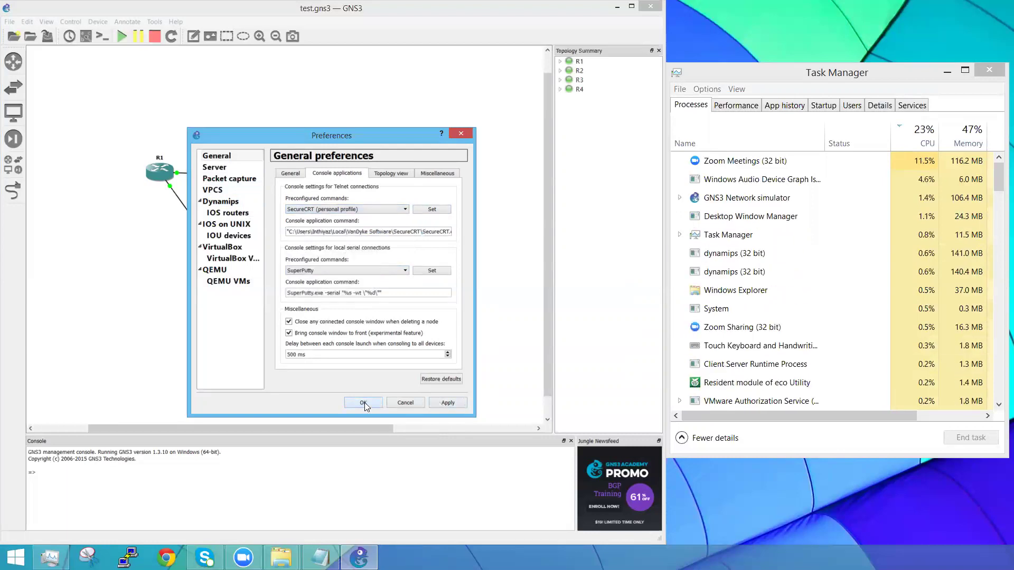
pyautogui.click(364, 403)
# Step: Try opening R1 and R2 consoles, dismissing the file-not-found error each time
pyautogui.doubleClick(165, 174)
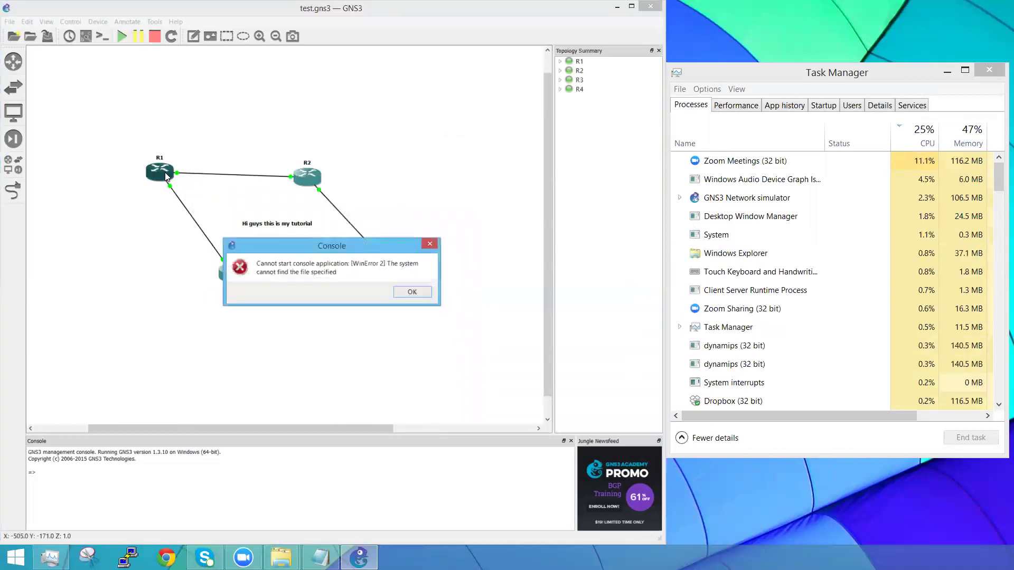
pyautogui.click(433, 246)
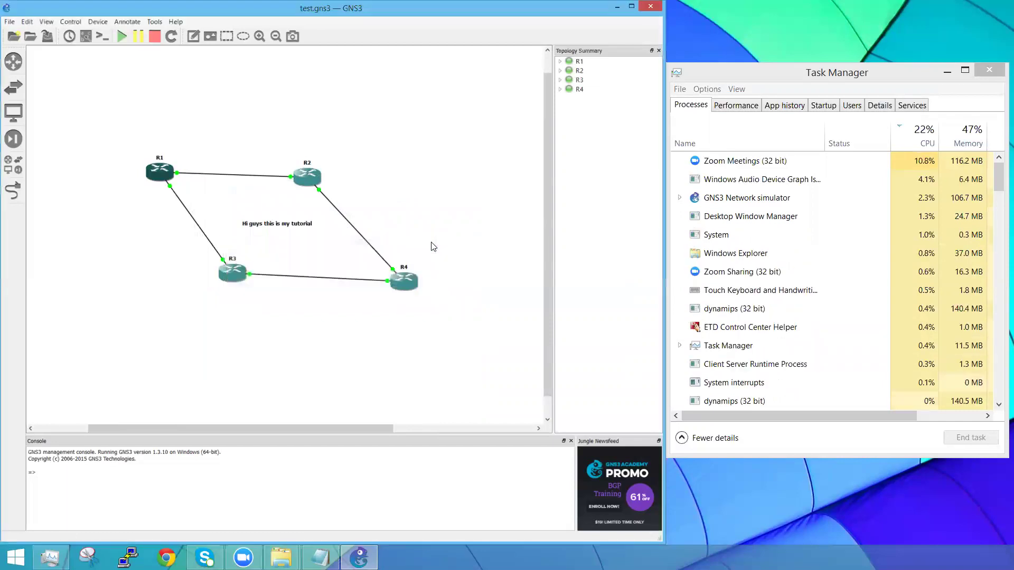
pyautogui.doubleClick(305, 175)
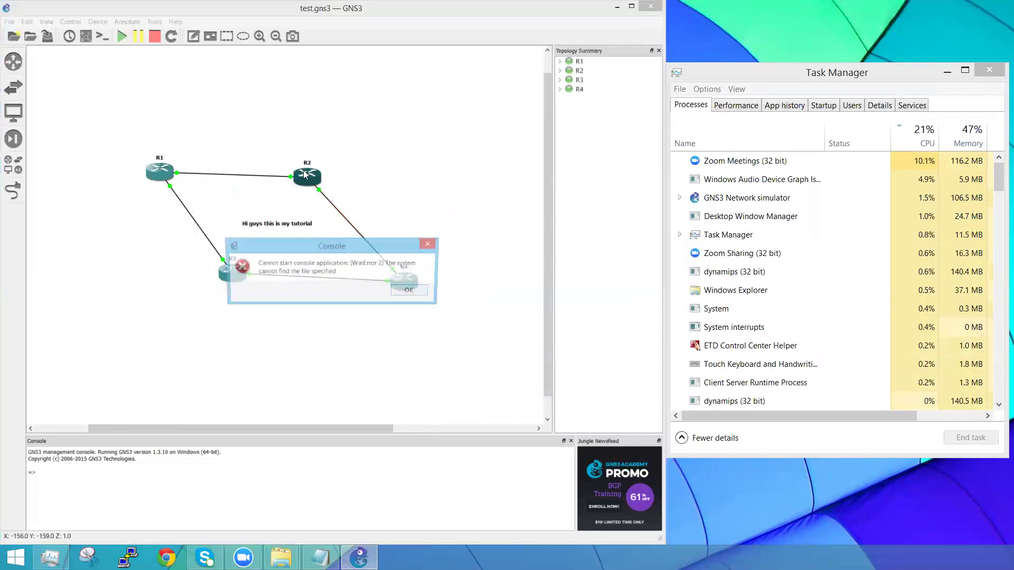
pyautogui.click(429, 244)
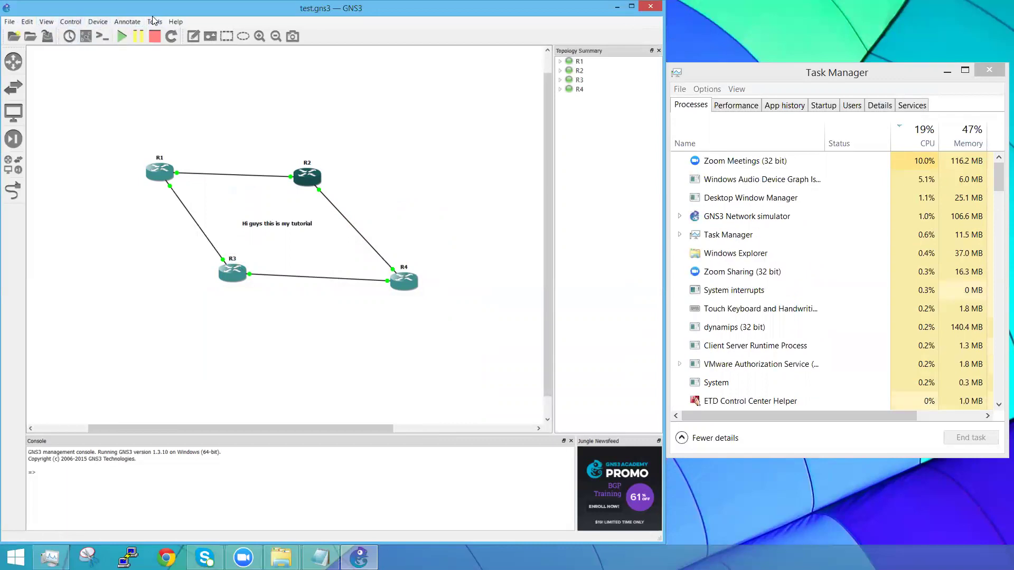
# Step: Apply TeraTerm Pro as the Telnet console preset, then try R2's console and dismiss the launch error
pyautogui.click(9, 22)
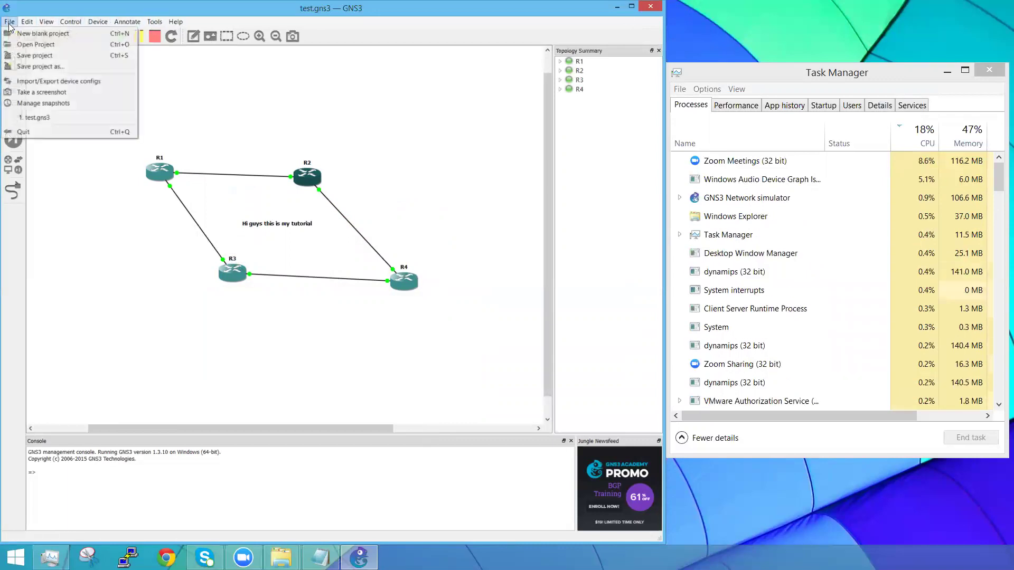
pyautogui.moveTo(106, 22)
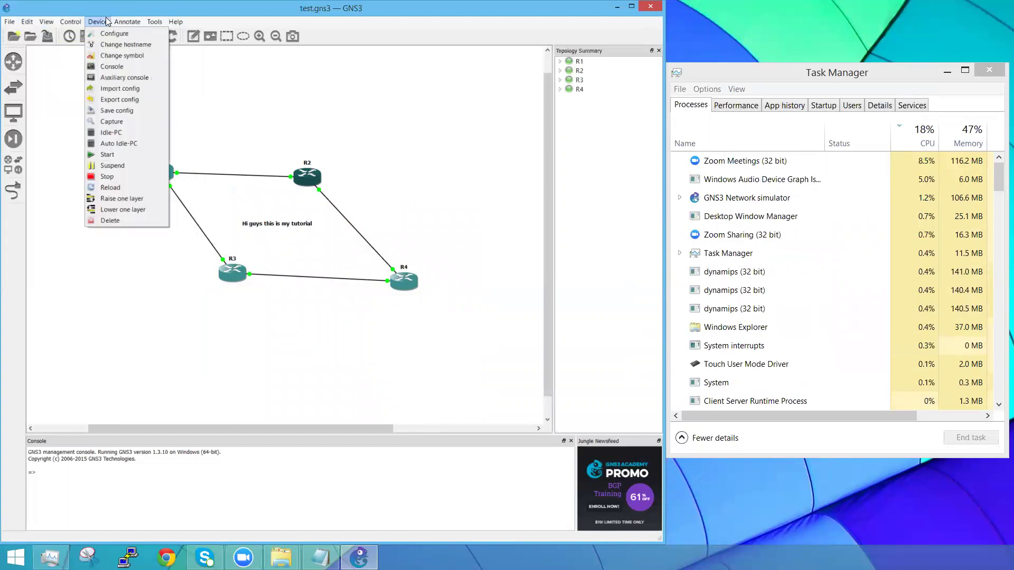
pyautogui.click(50, 58)
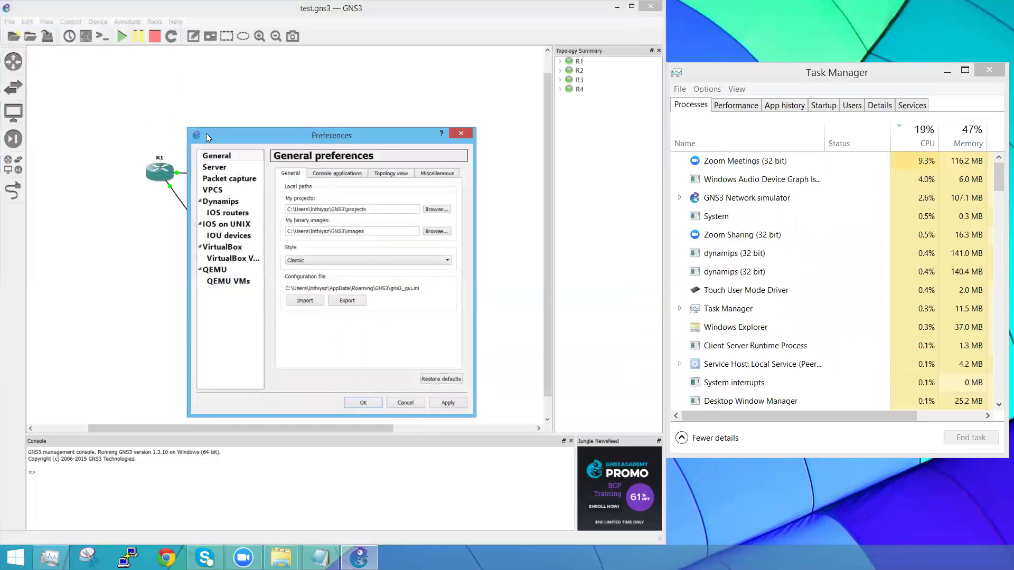
pyautogui.click(324, 173)
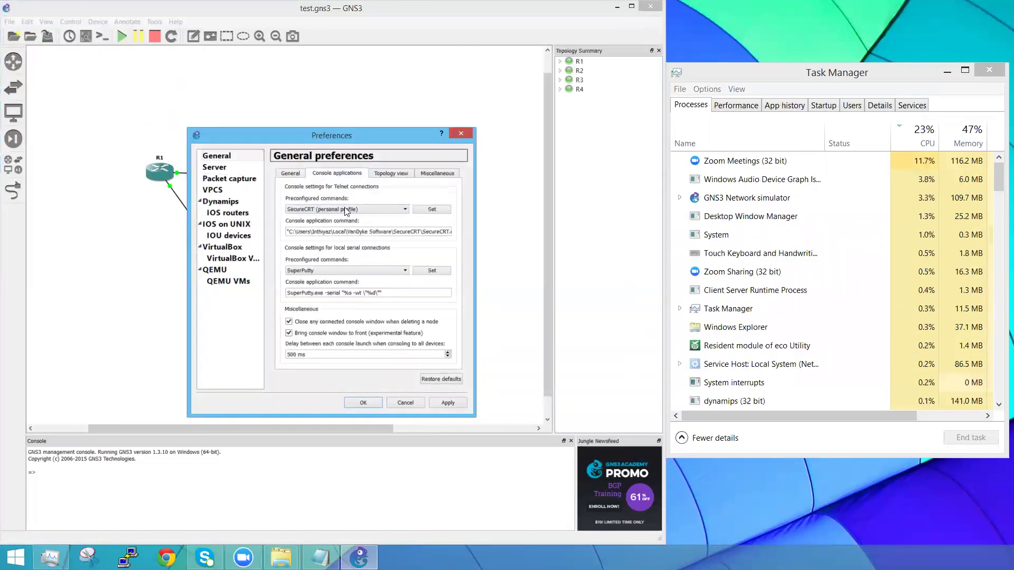
pyautogui.click(346, 209)
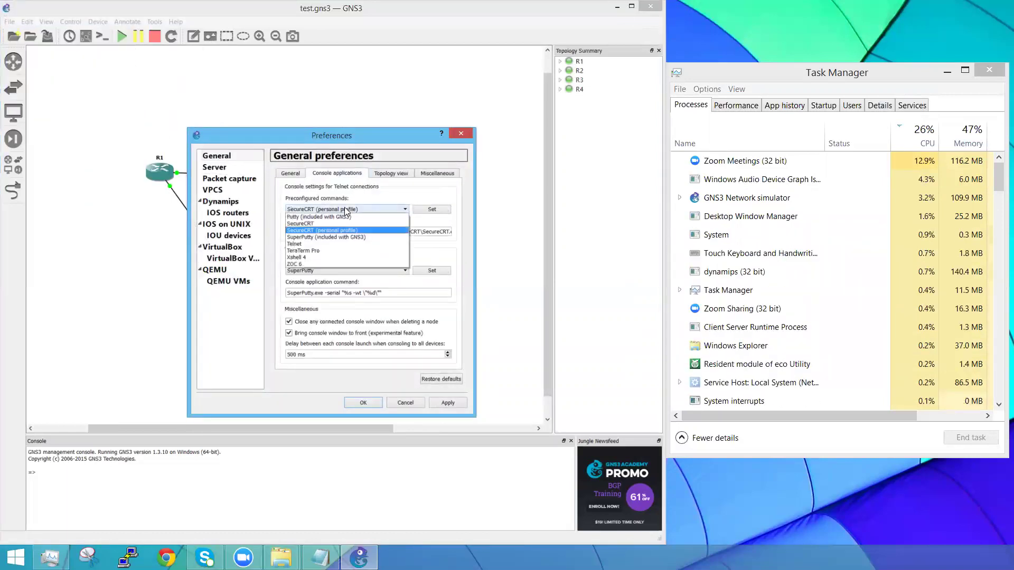
pyautogui.click(312, 251)
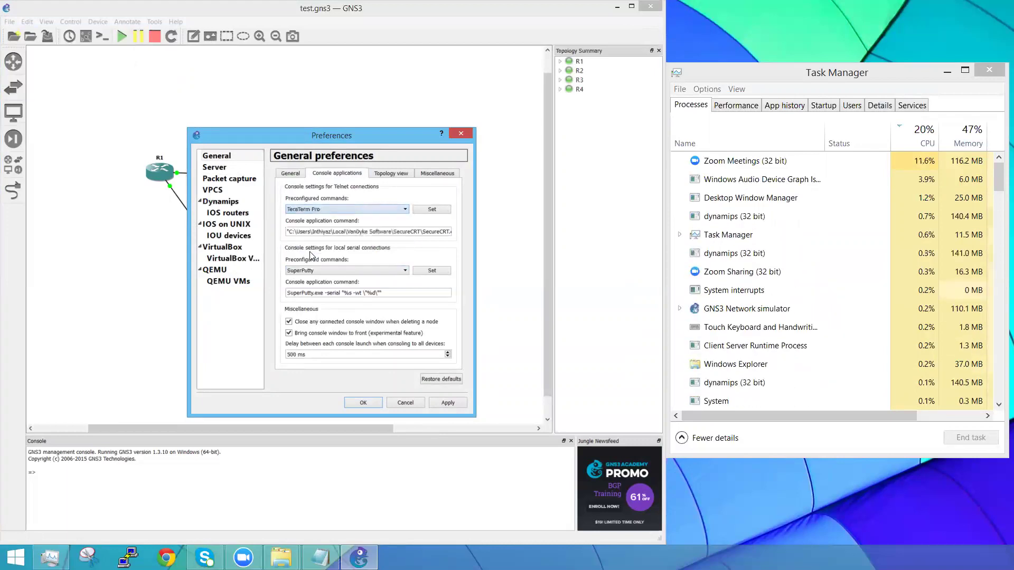
pyautogui.click(432, 210)
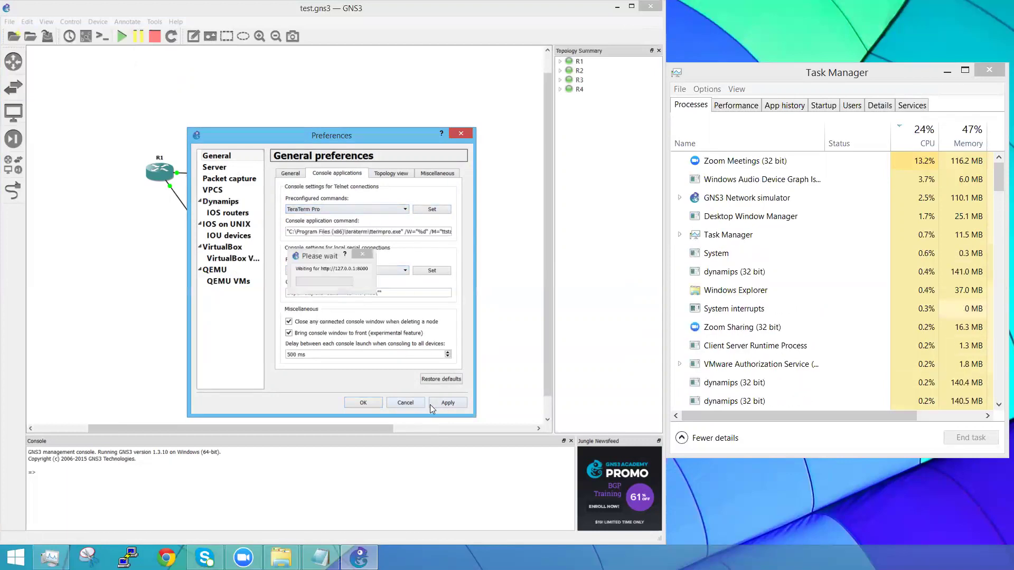
pyautogui.click(370, 401)
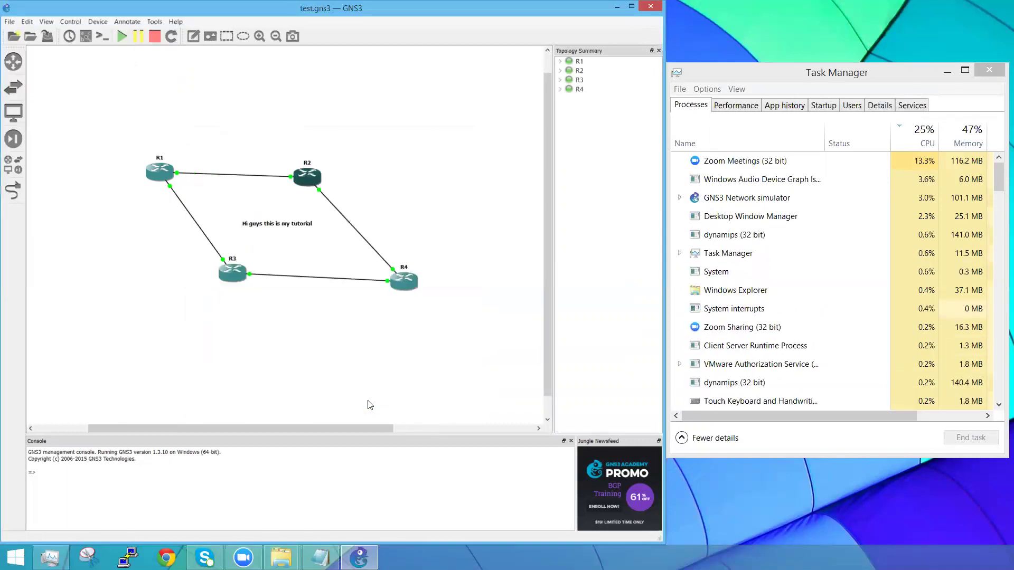
pyautogui.doubleClick(305, 181)
pyautogui.click(429, 243)
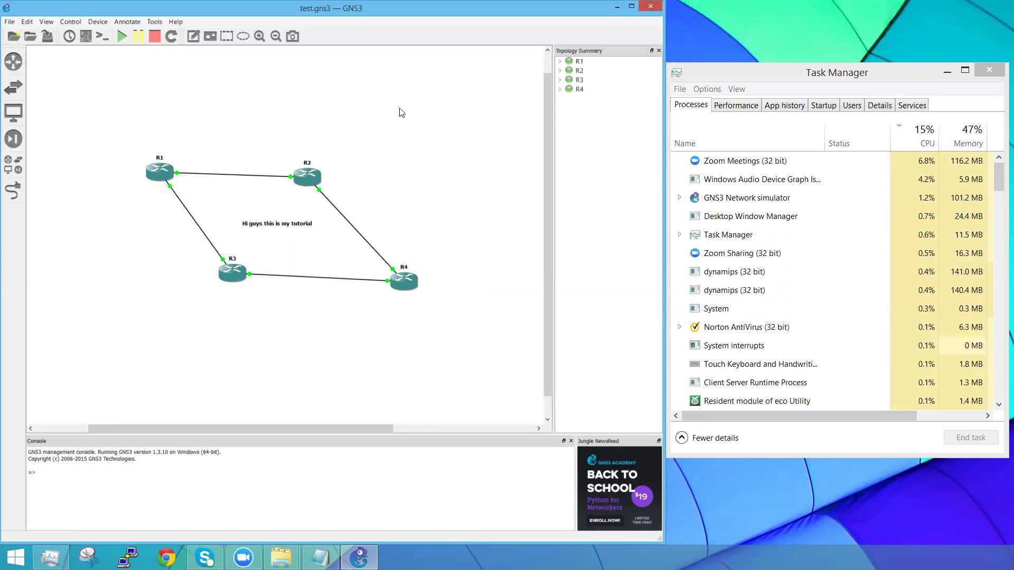
# Step: Look through the Help, Tools and Control menus, then show the All devices panel
pyautogui.click(175, 23)
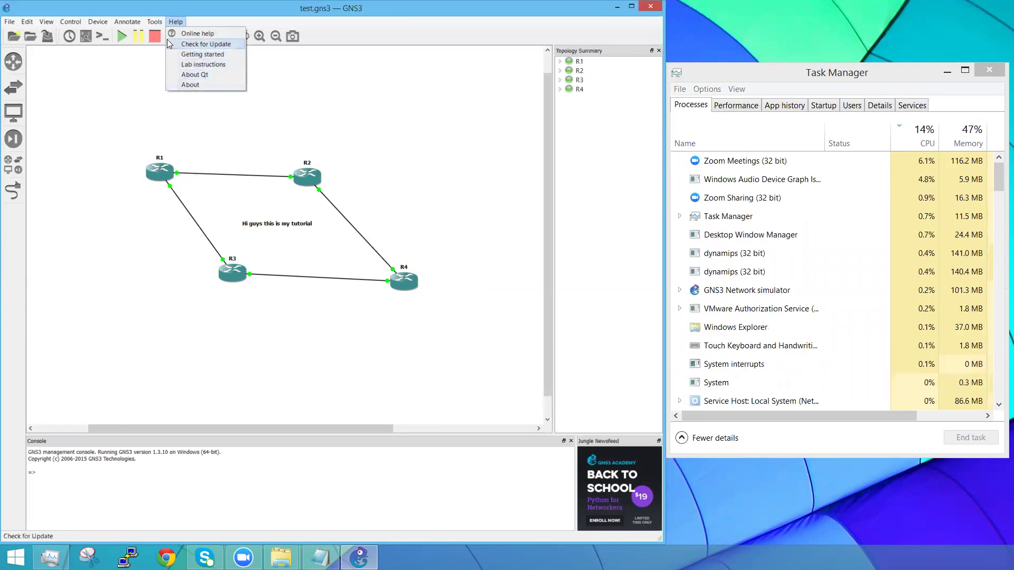
pyautogui.moveTo(156, 23)
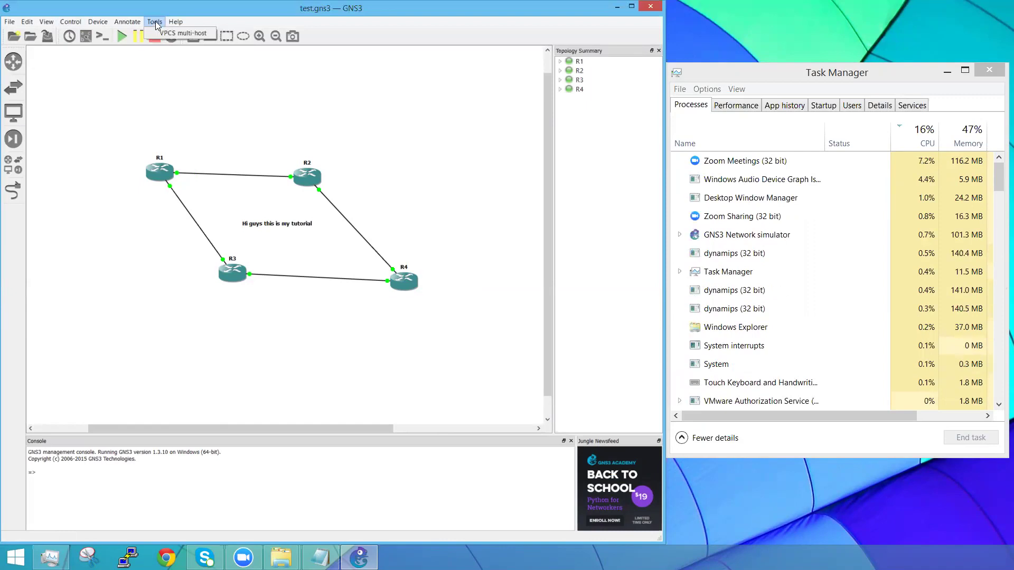
pyautogui.click(127, 21)
pyautogui.click(71, 23)
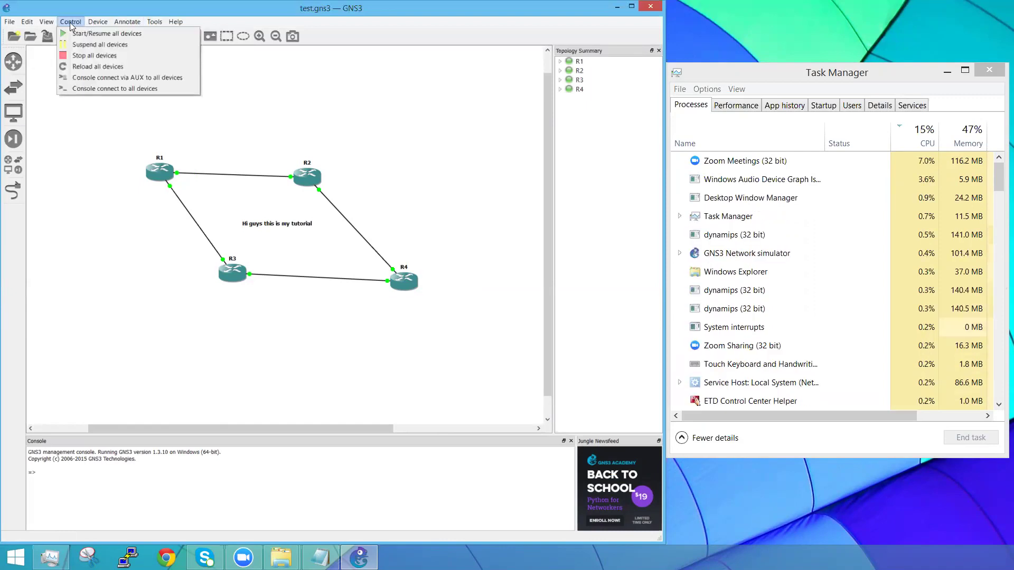
pyautogui.click(74, 158)
pyautogui.click(11, 167)
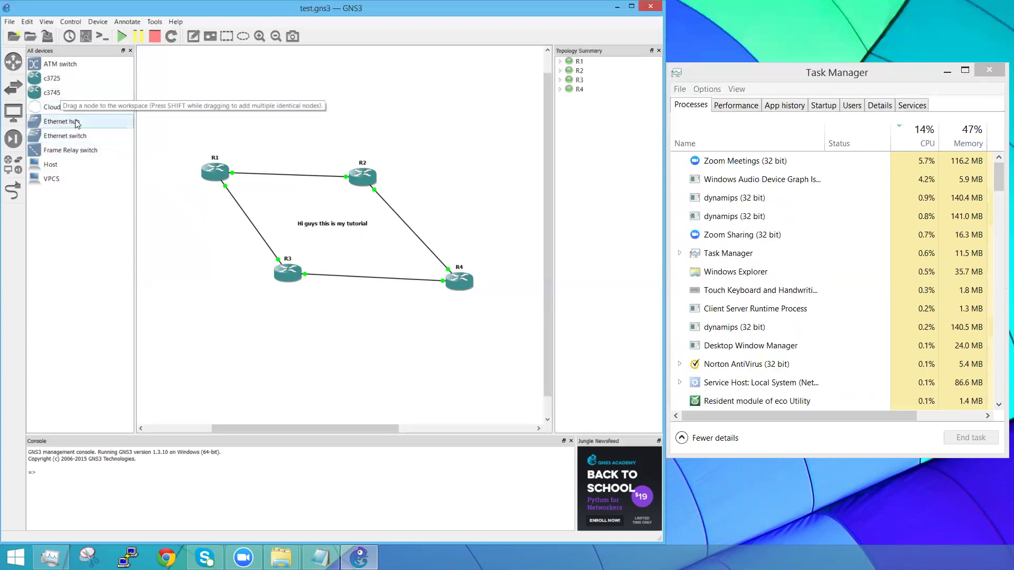
pyautogui.click(12, 193)
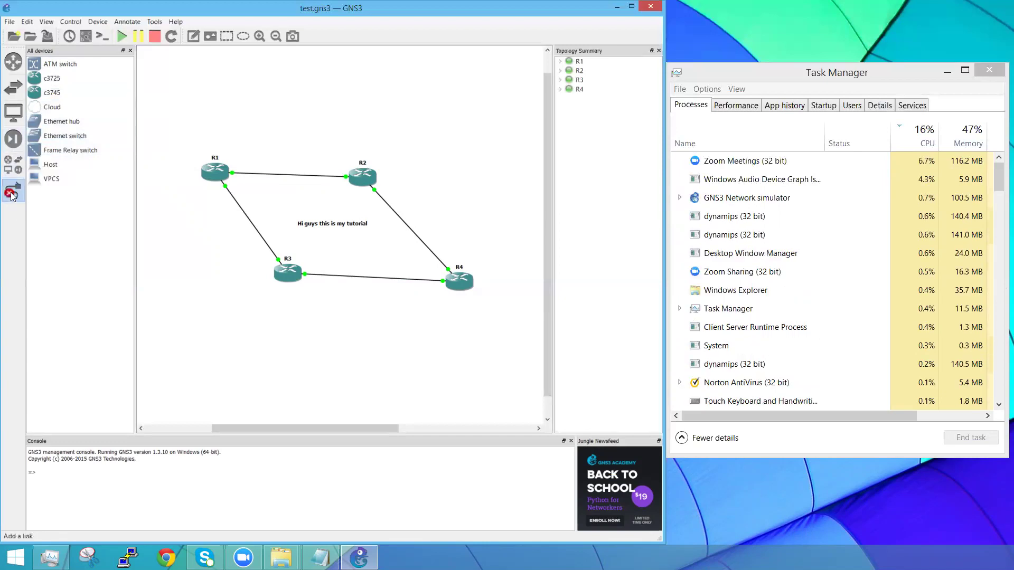
pyautogui.click(12, 193)
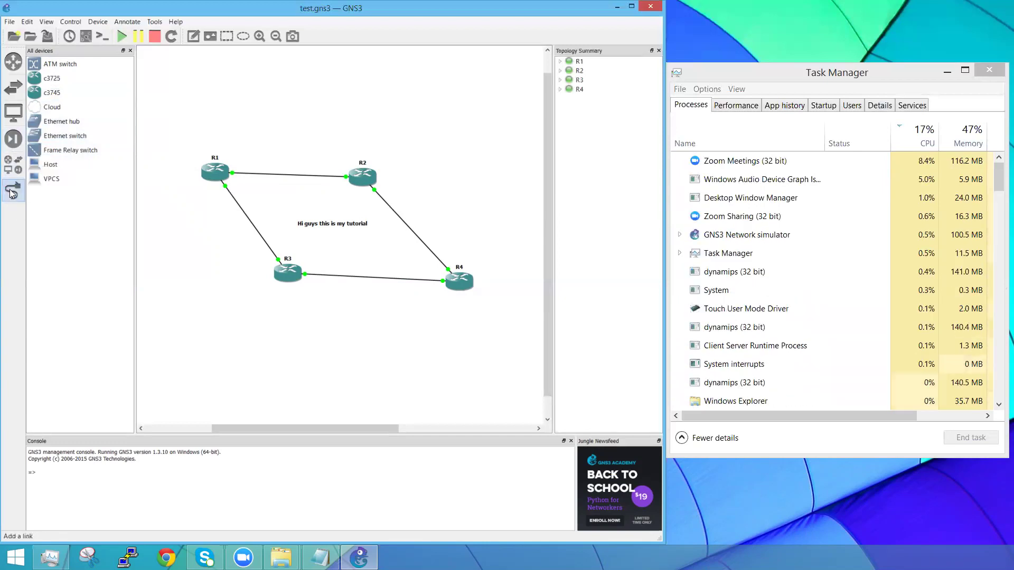
pyautogui.click(12, 194)
pyautogui.click(209, 172)
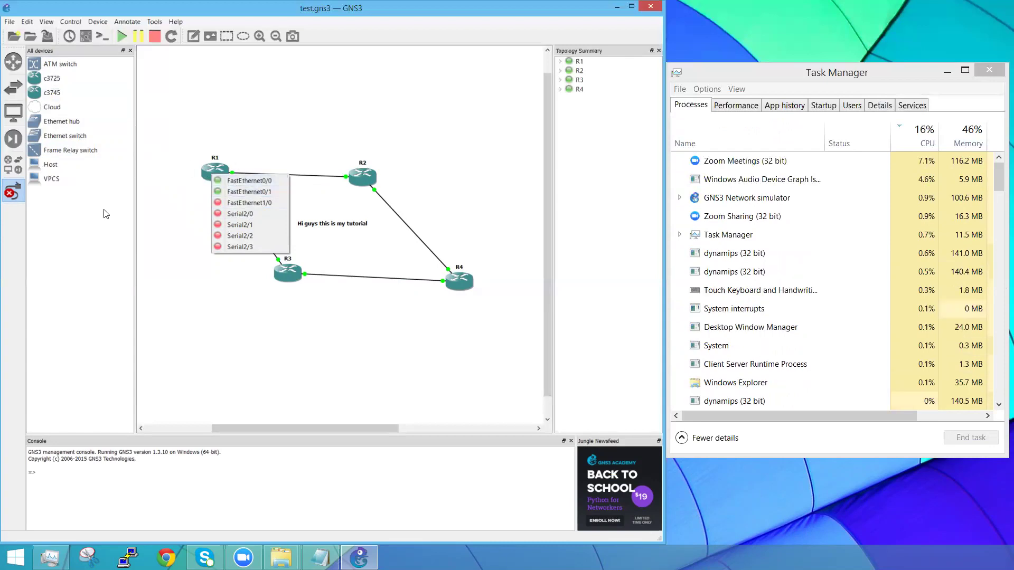
pyautogui.click(67, 214)
pyautogui.click(13, 195)
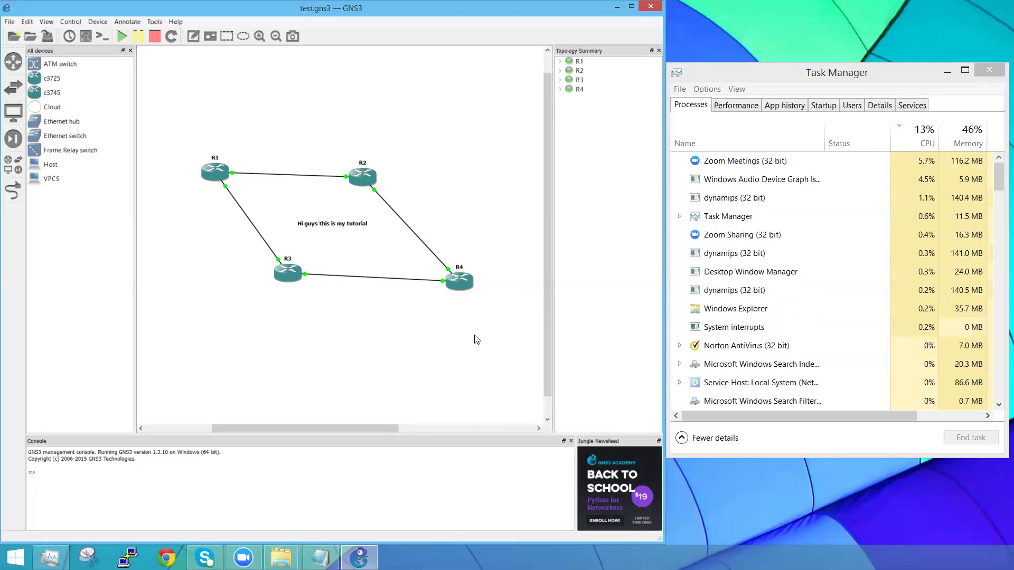
pyautogui.moveTo(504, 339); pyautogui.dragTo(153, 119)
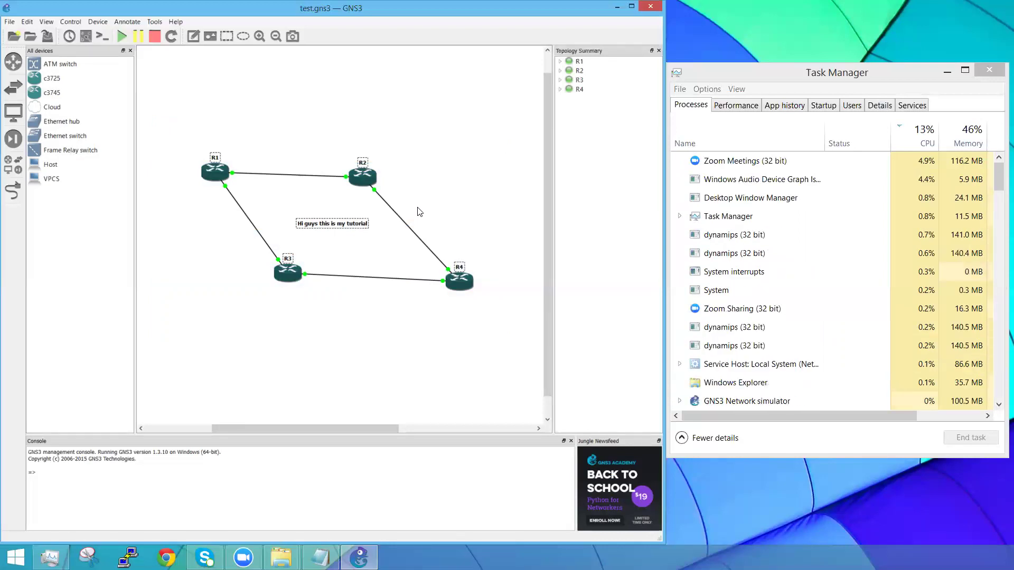
pyautogui.click(460, 244)
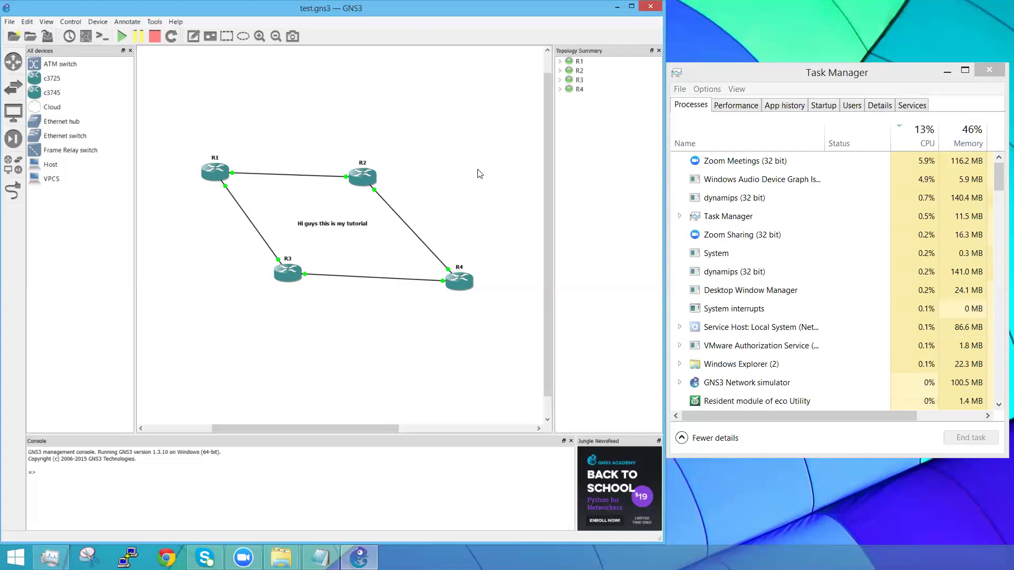
pyautogui.moveTo(509, 331); pyautogui.dragTo(149, 132)
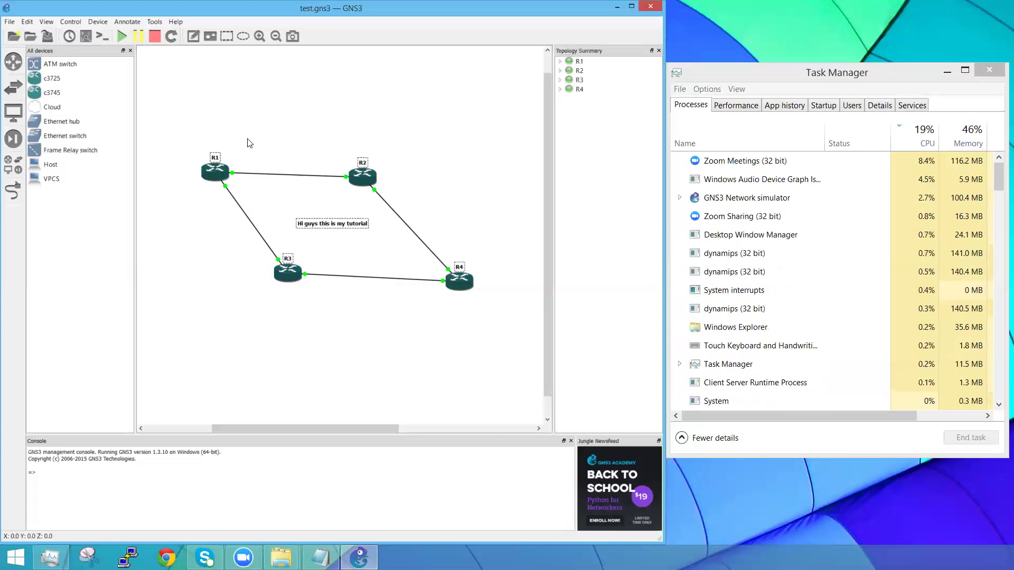
pyautogui.click(250, 141)
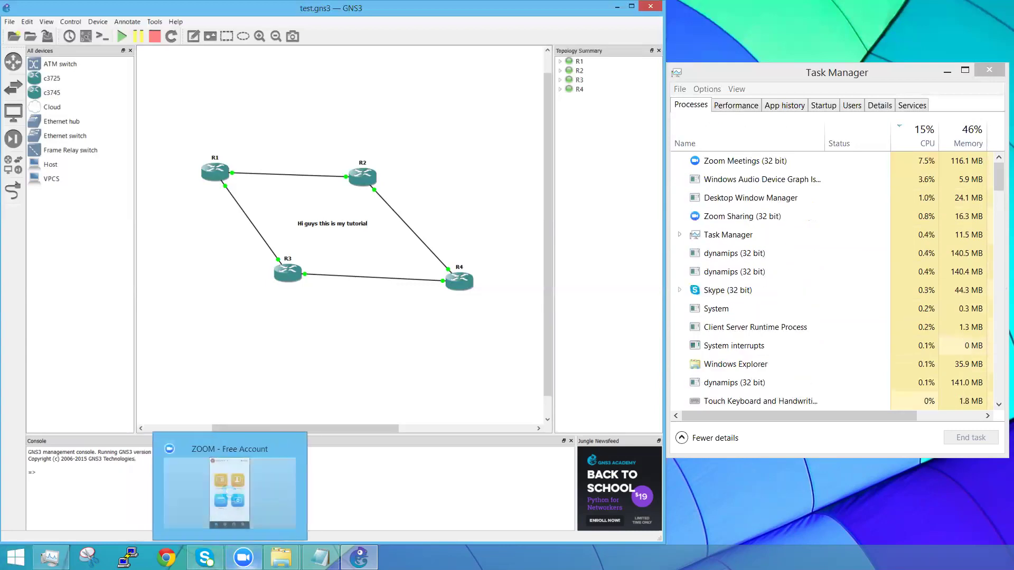
# Step: Switch from GNS3 to the Zoom app via the Windows taskbar
pyautogui.moveTo(359, 558)
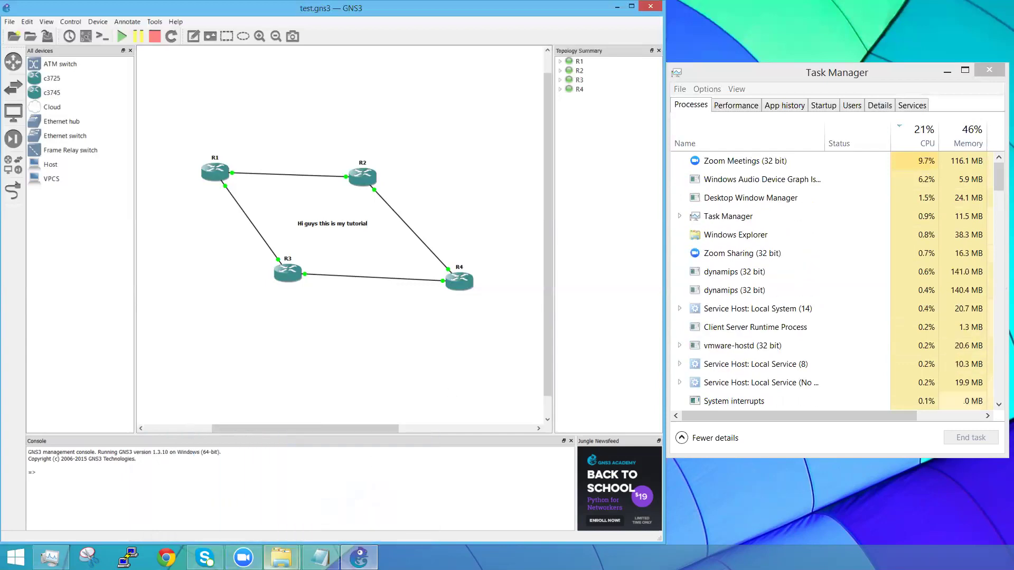
pyautogui.moveTo(244, 557)
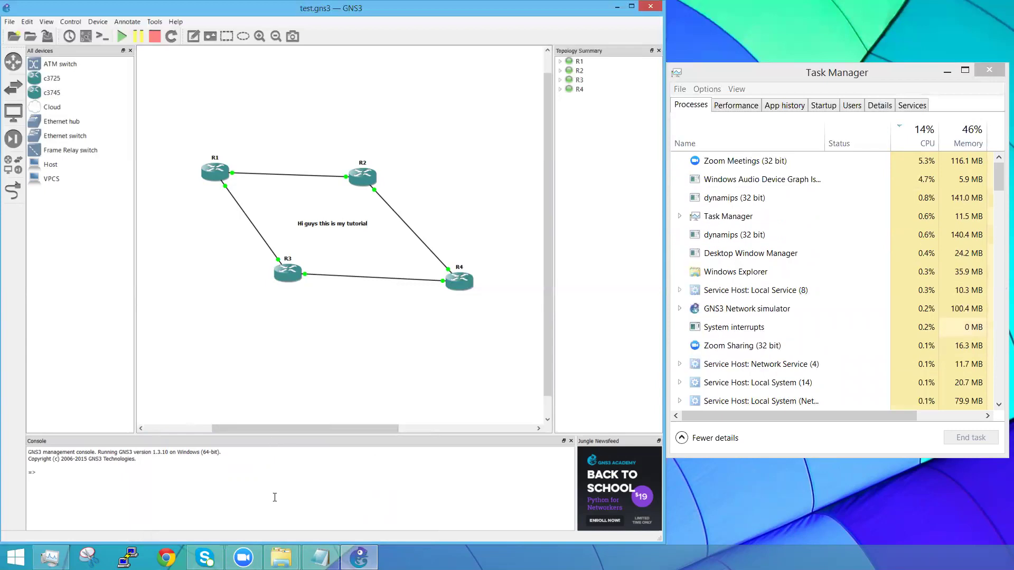
pyautogui.click(244, 558)
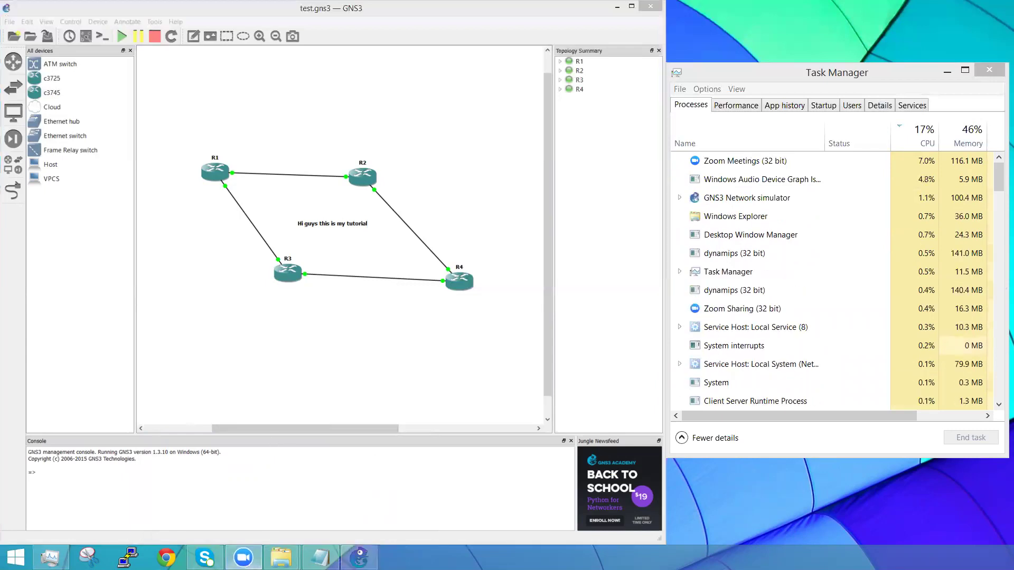